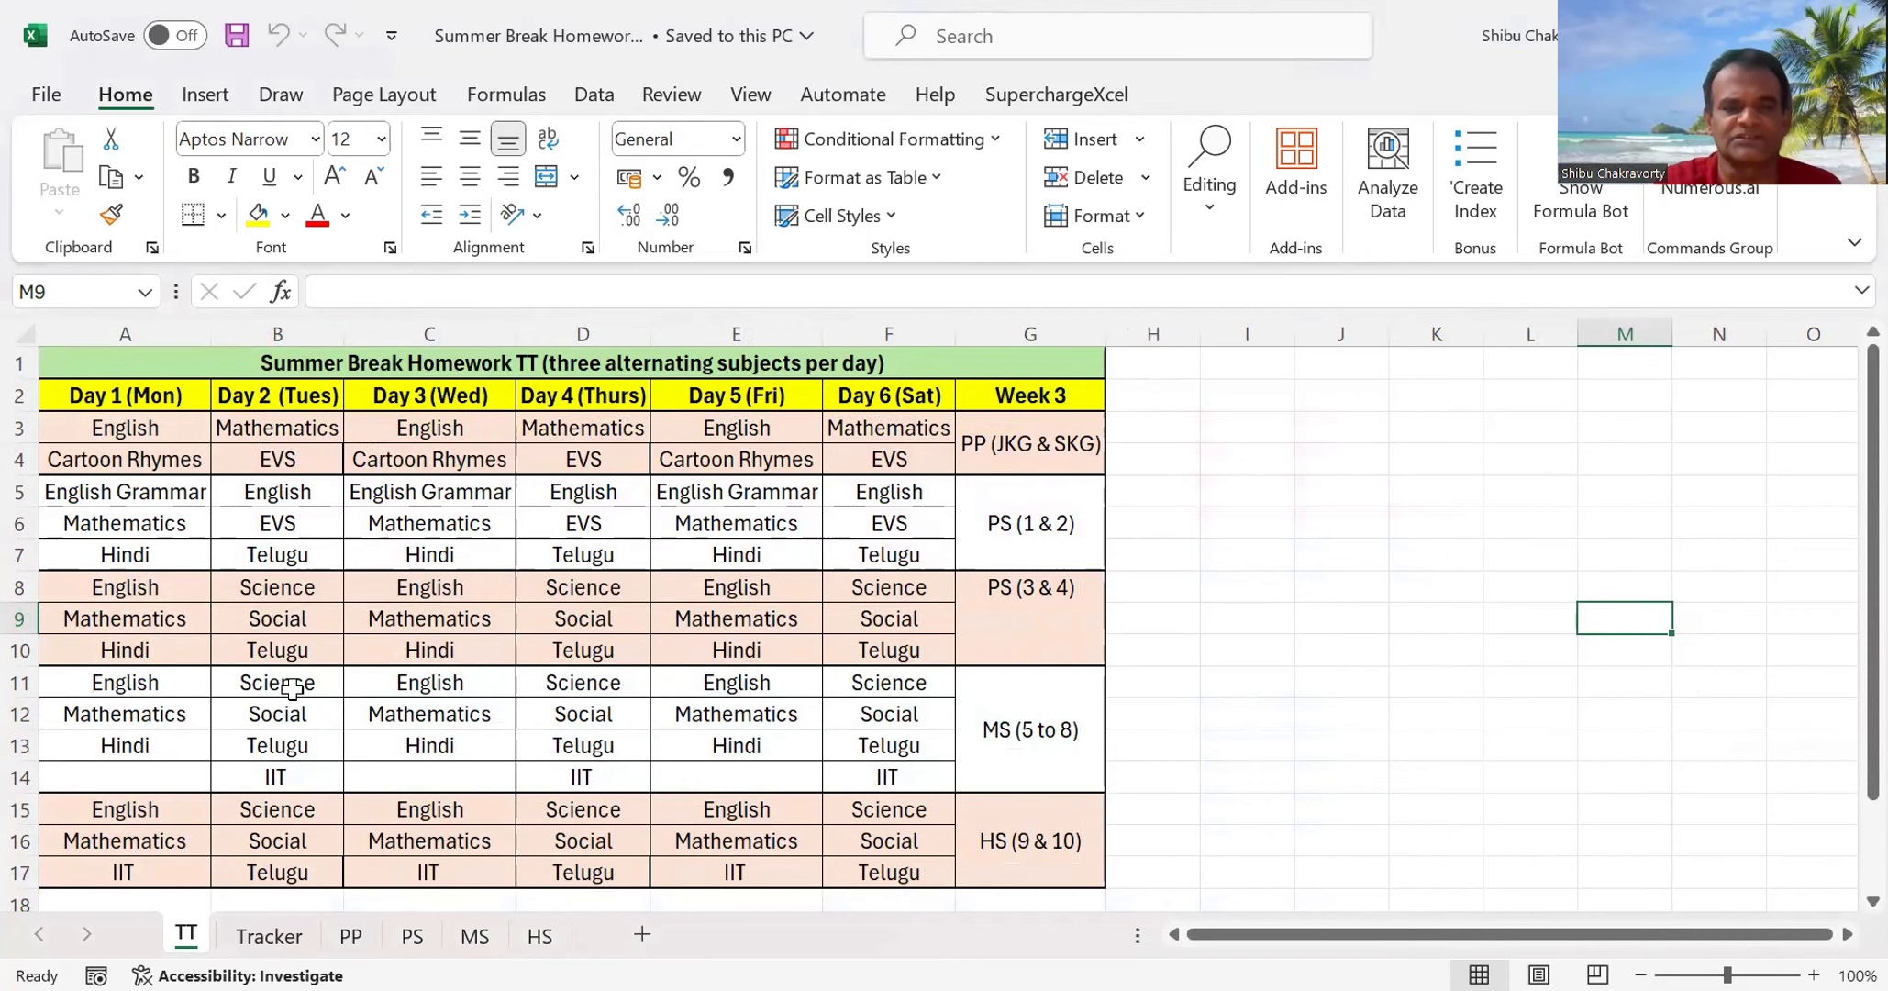
On the Tracker sheet, widen the Comment columns beside Week 1 and Week 2
left_click(273, 937)
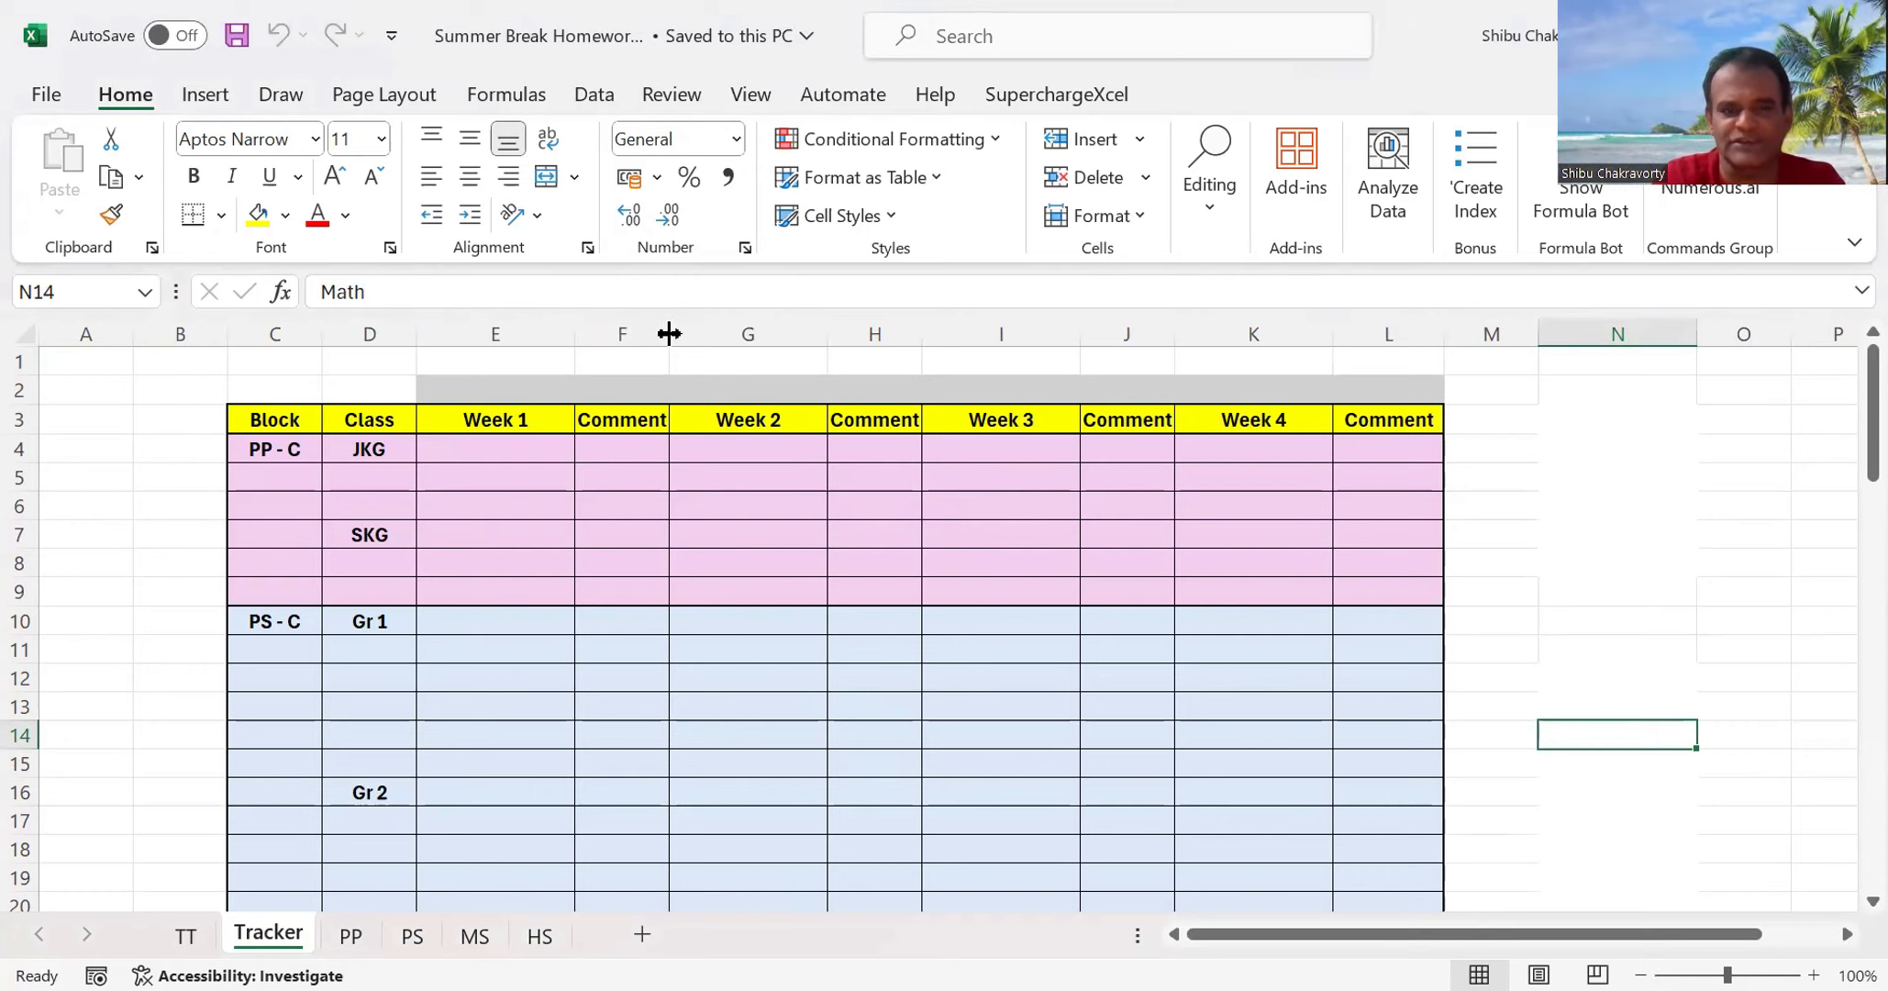
left_click_drag(670, 333, 689, 334)
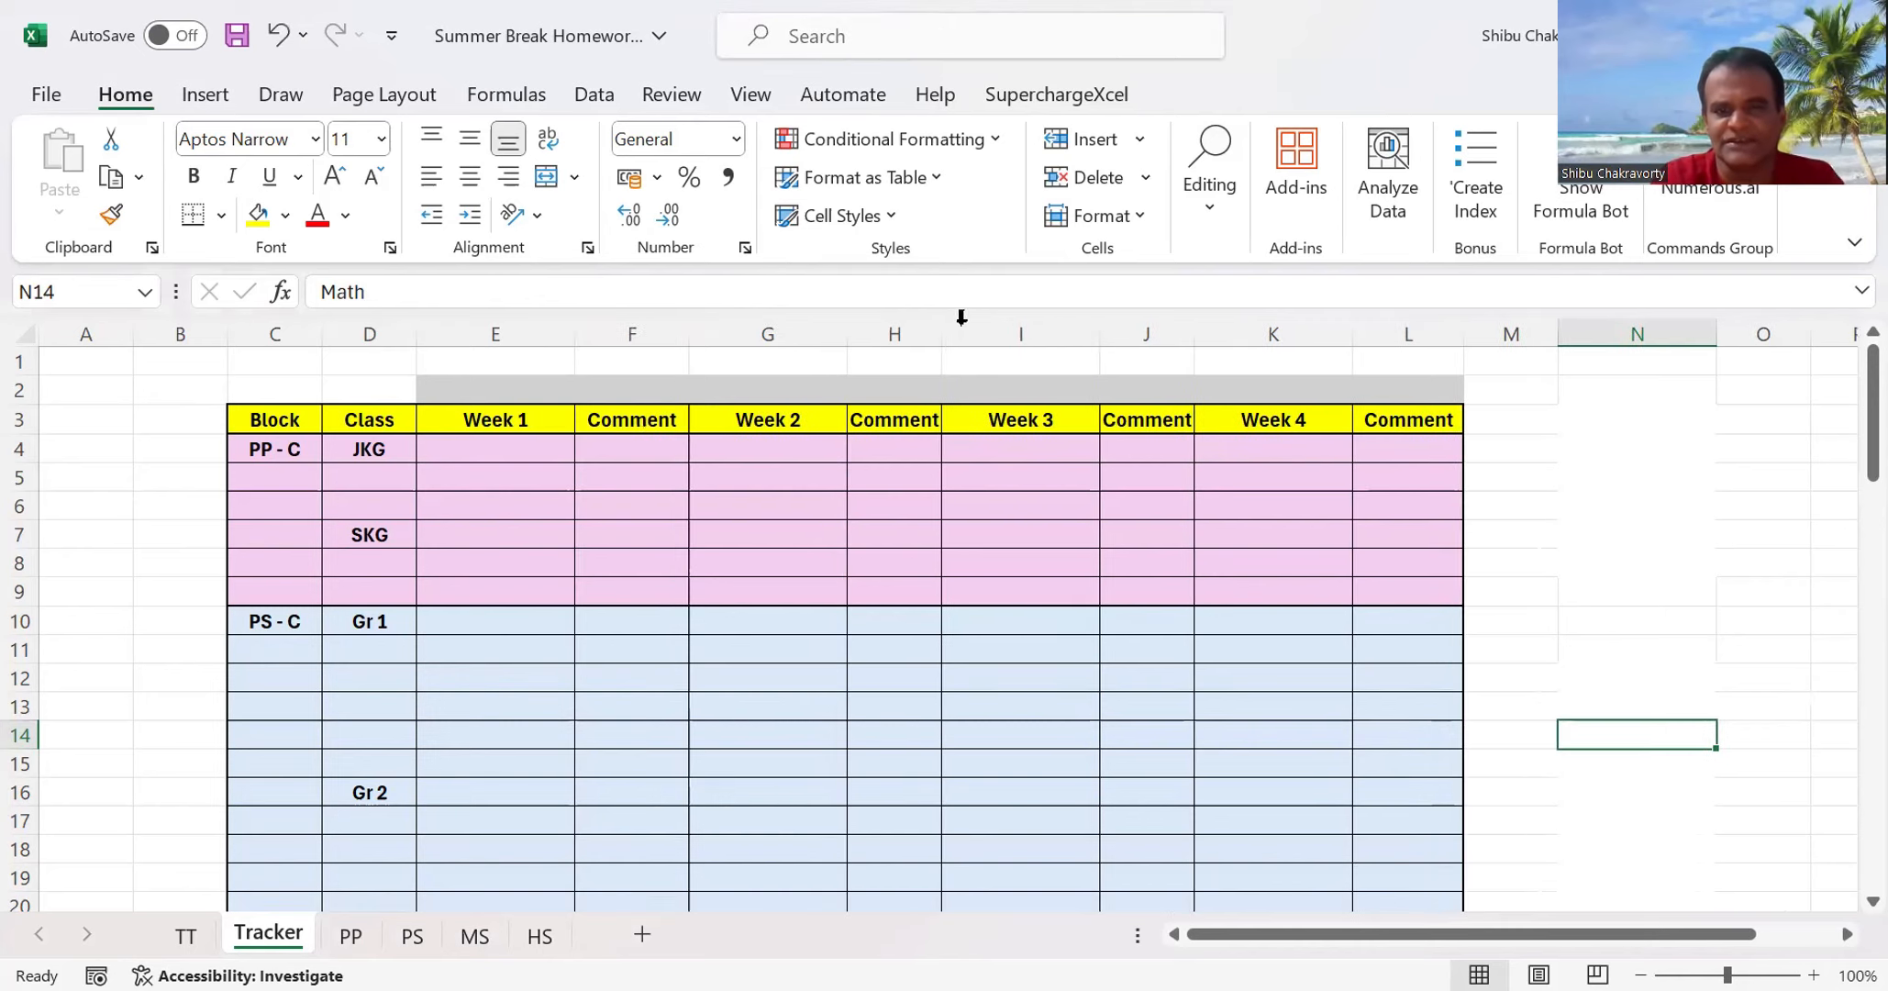
left_click_drag(944, 325, 968, 327)
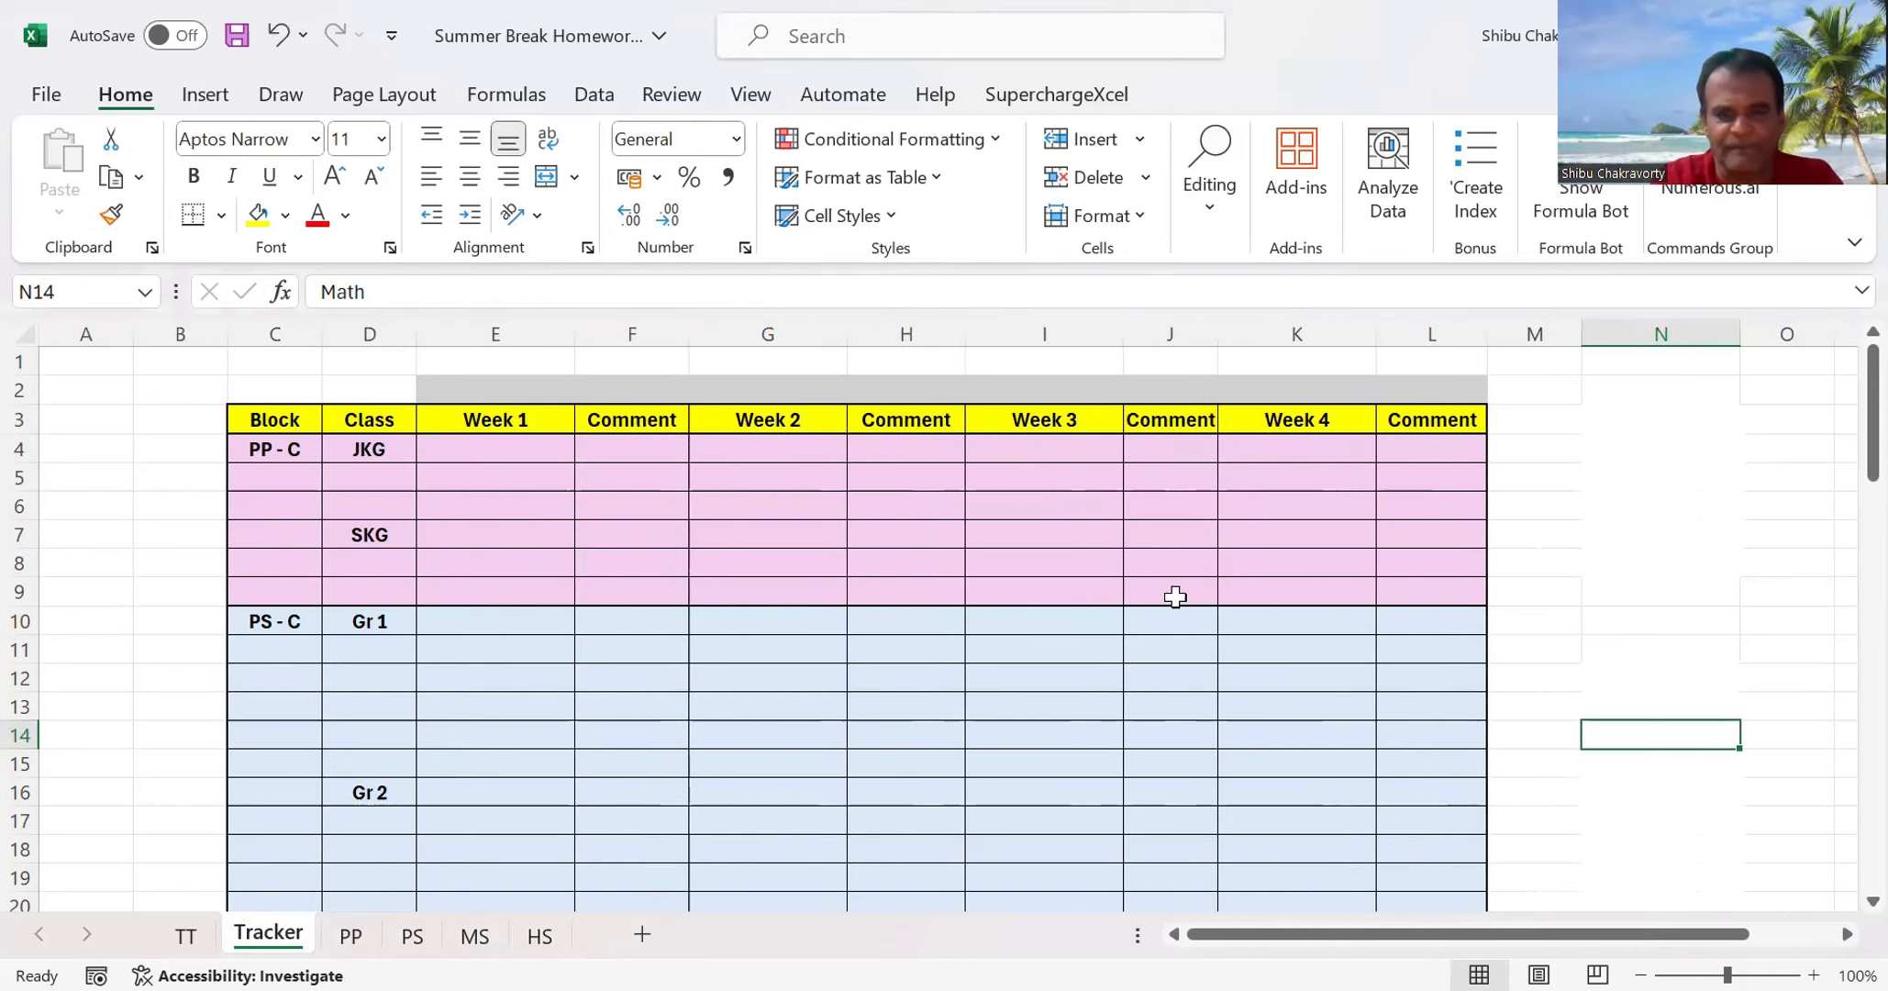
On the PP sheet, clear the JKG subjects and scores in the Week 1 and adjoining Comment columns, E4:F6
left_click(362, 949)
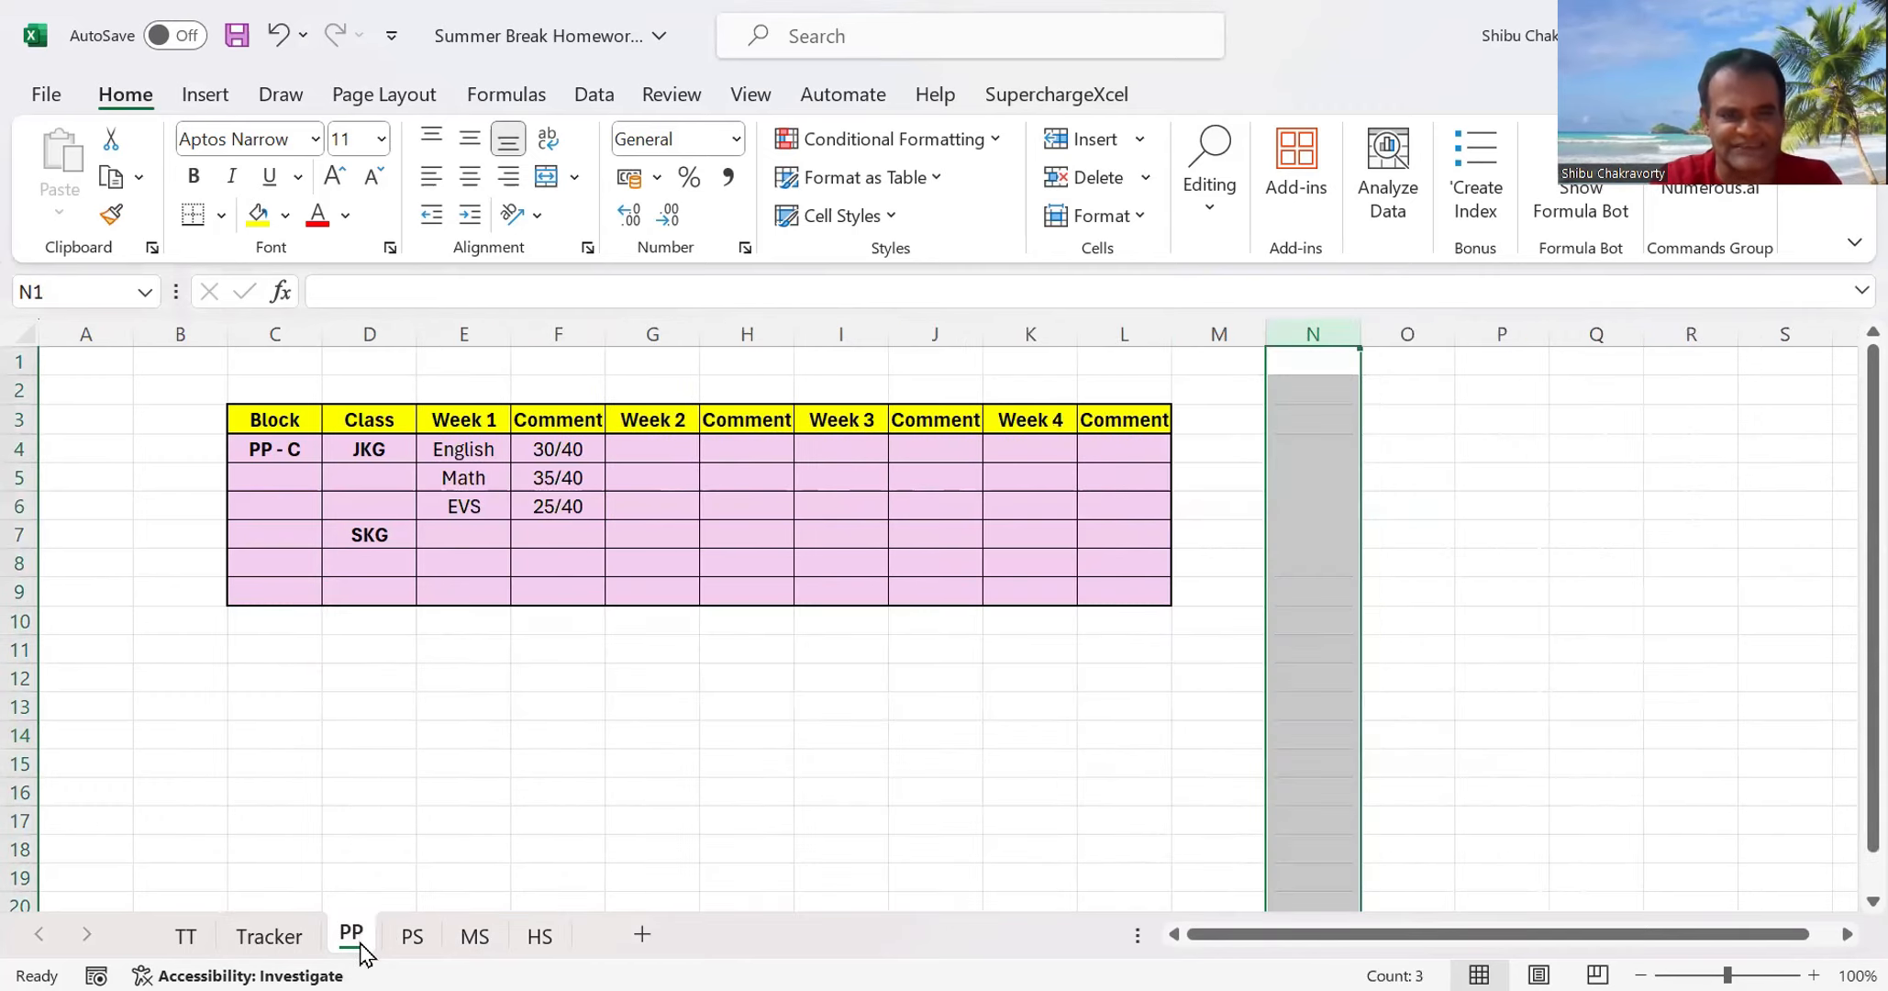
left_click(413, 947)
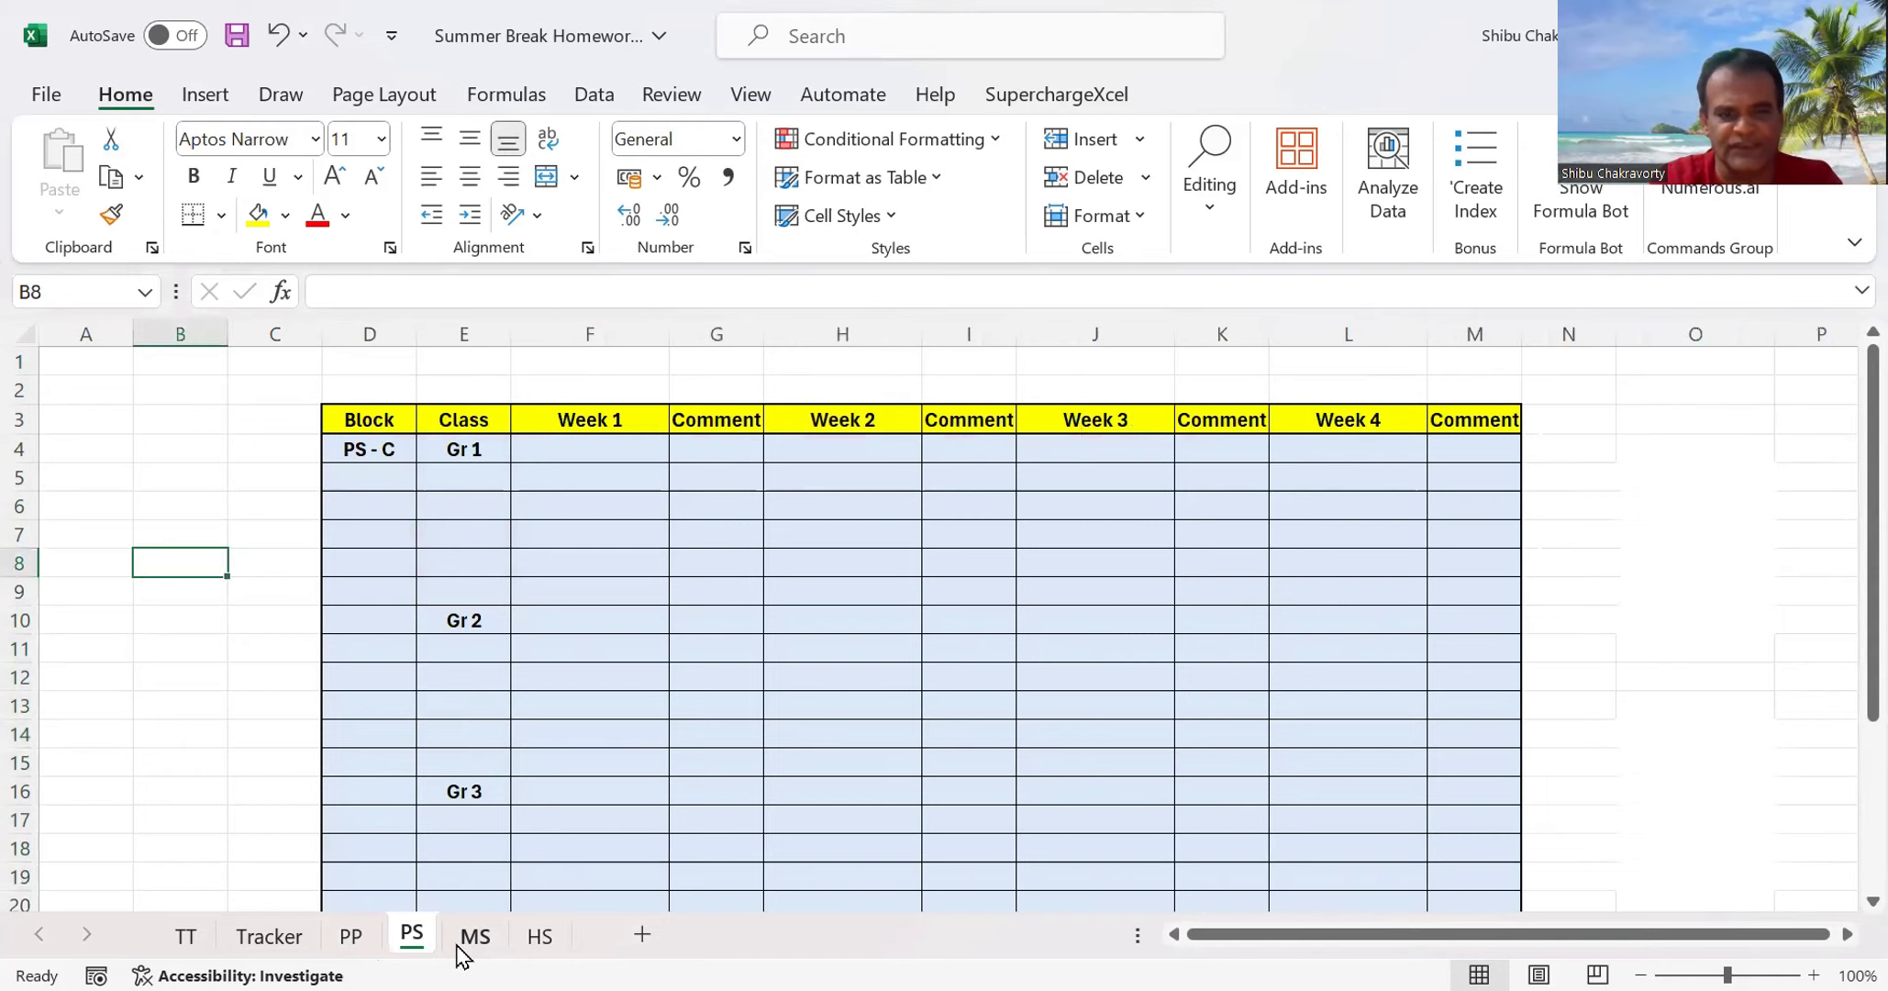
left_click(464, 948)
left_click(539, 948)
left_click(367, 949)
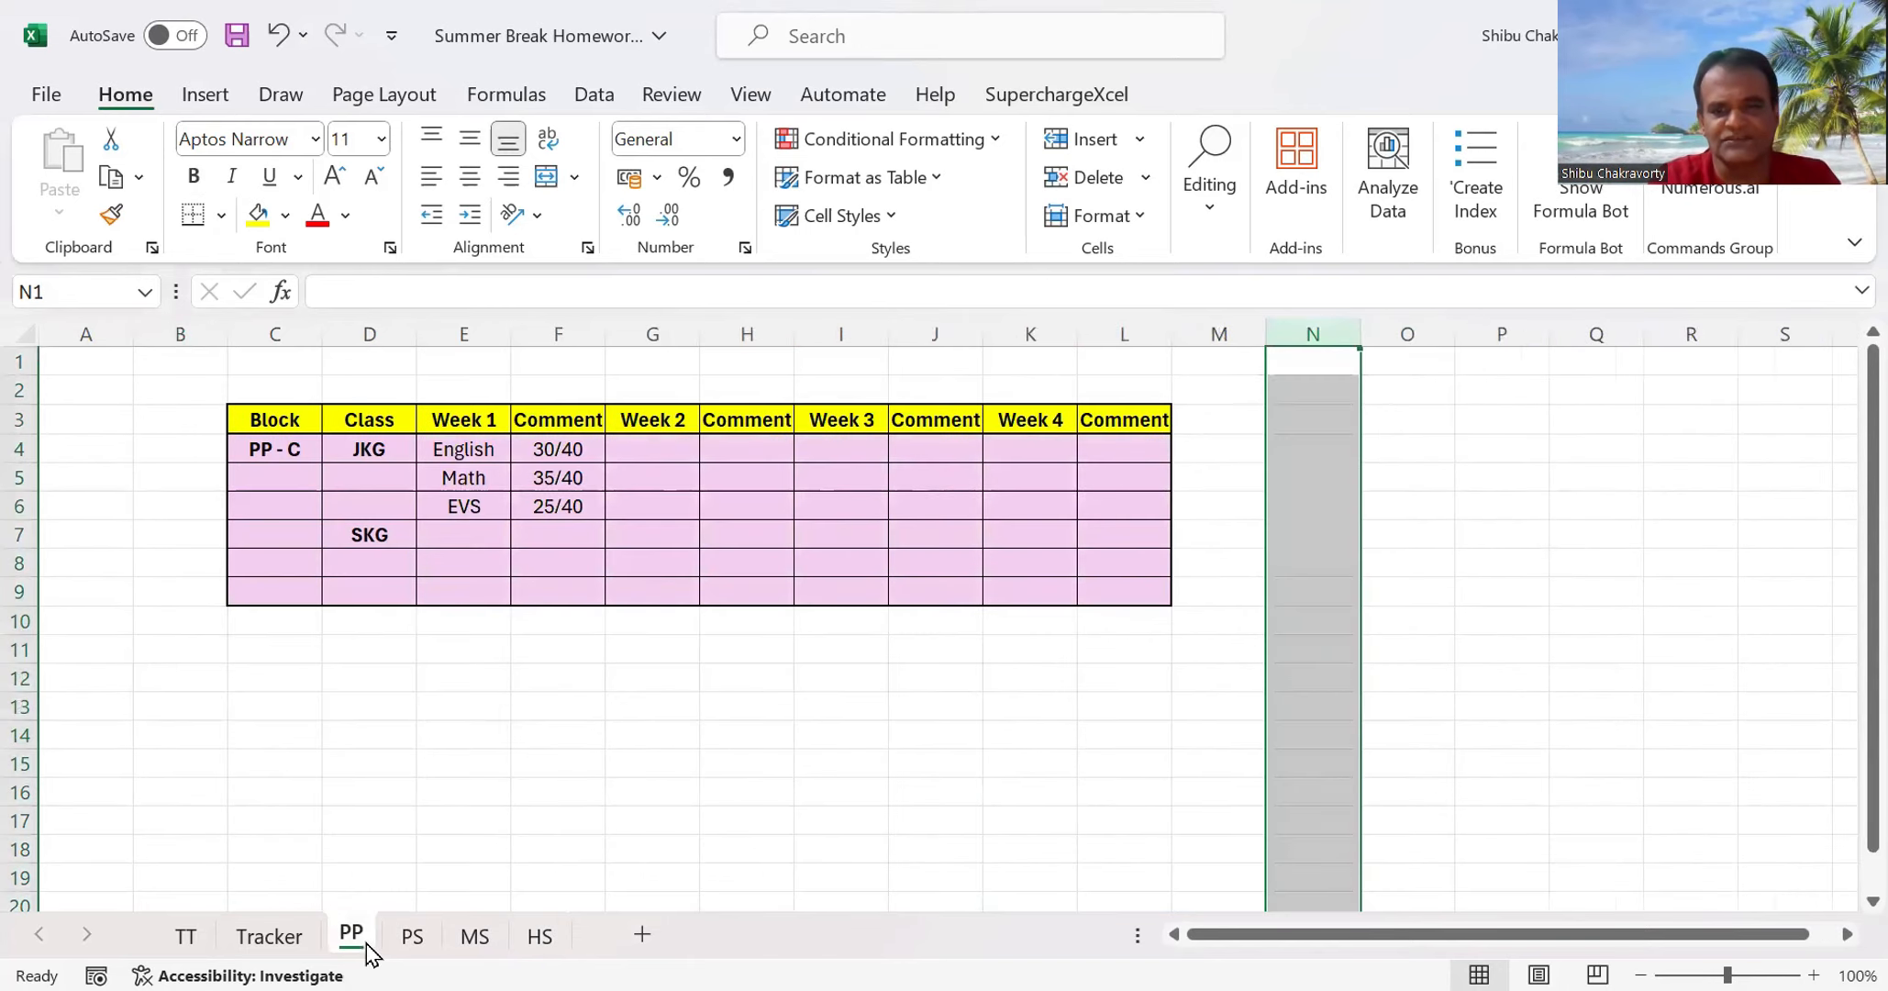
left_click(1573, 561)
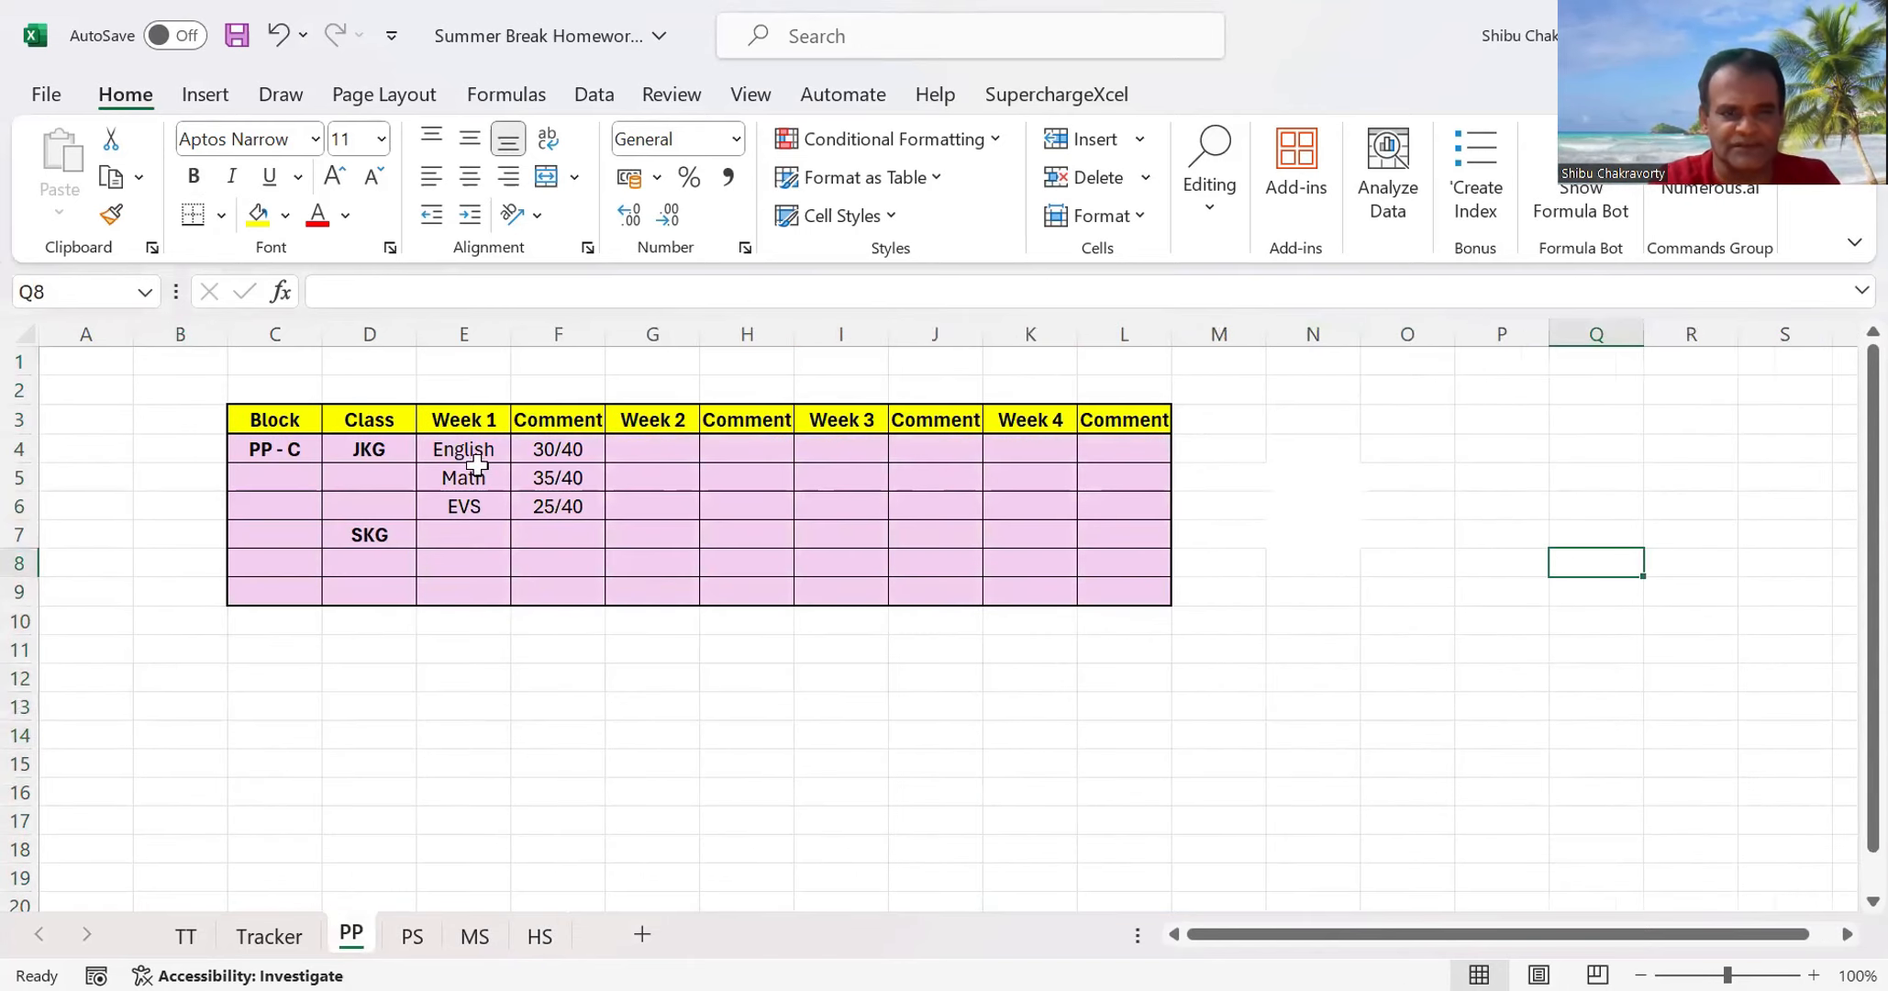
left_click_drag(459, 448, 597, 507)
key("Delete")
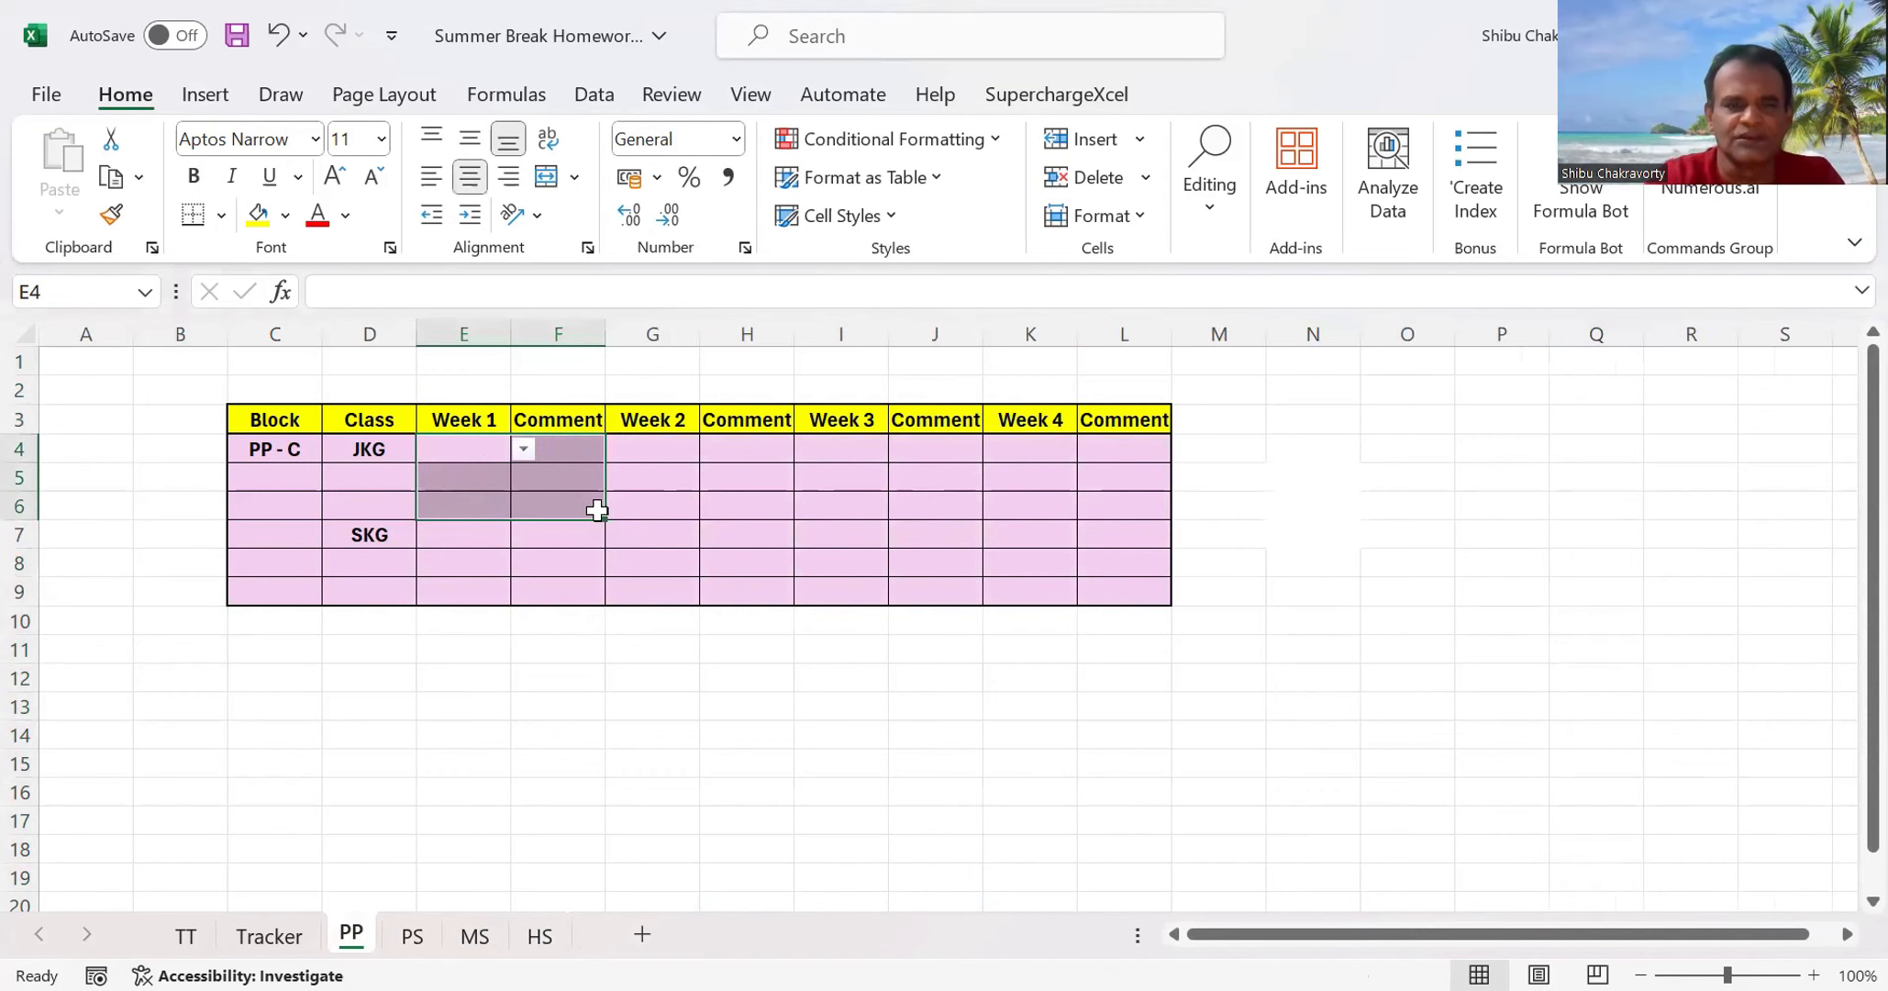
Look through the PS, MS, HS and TT sheets and return to the PP sheet
left_click(410, 937)
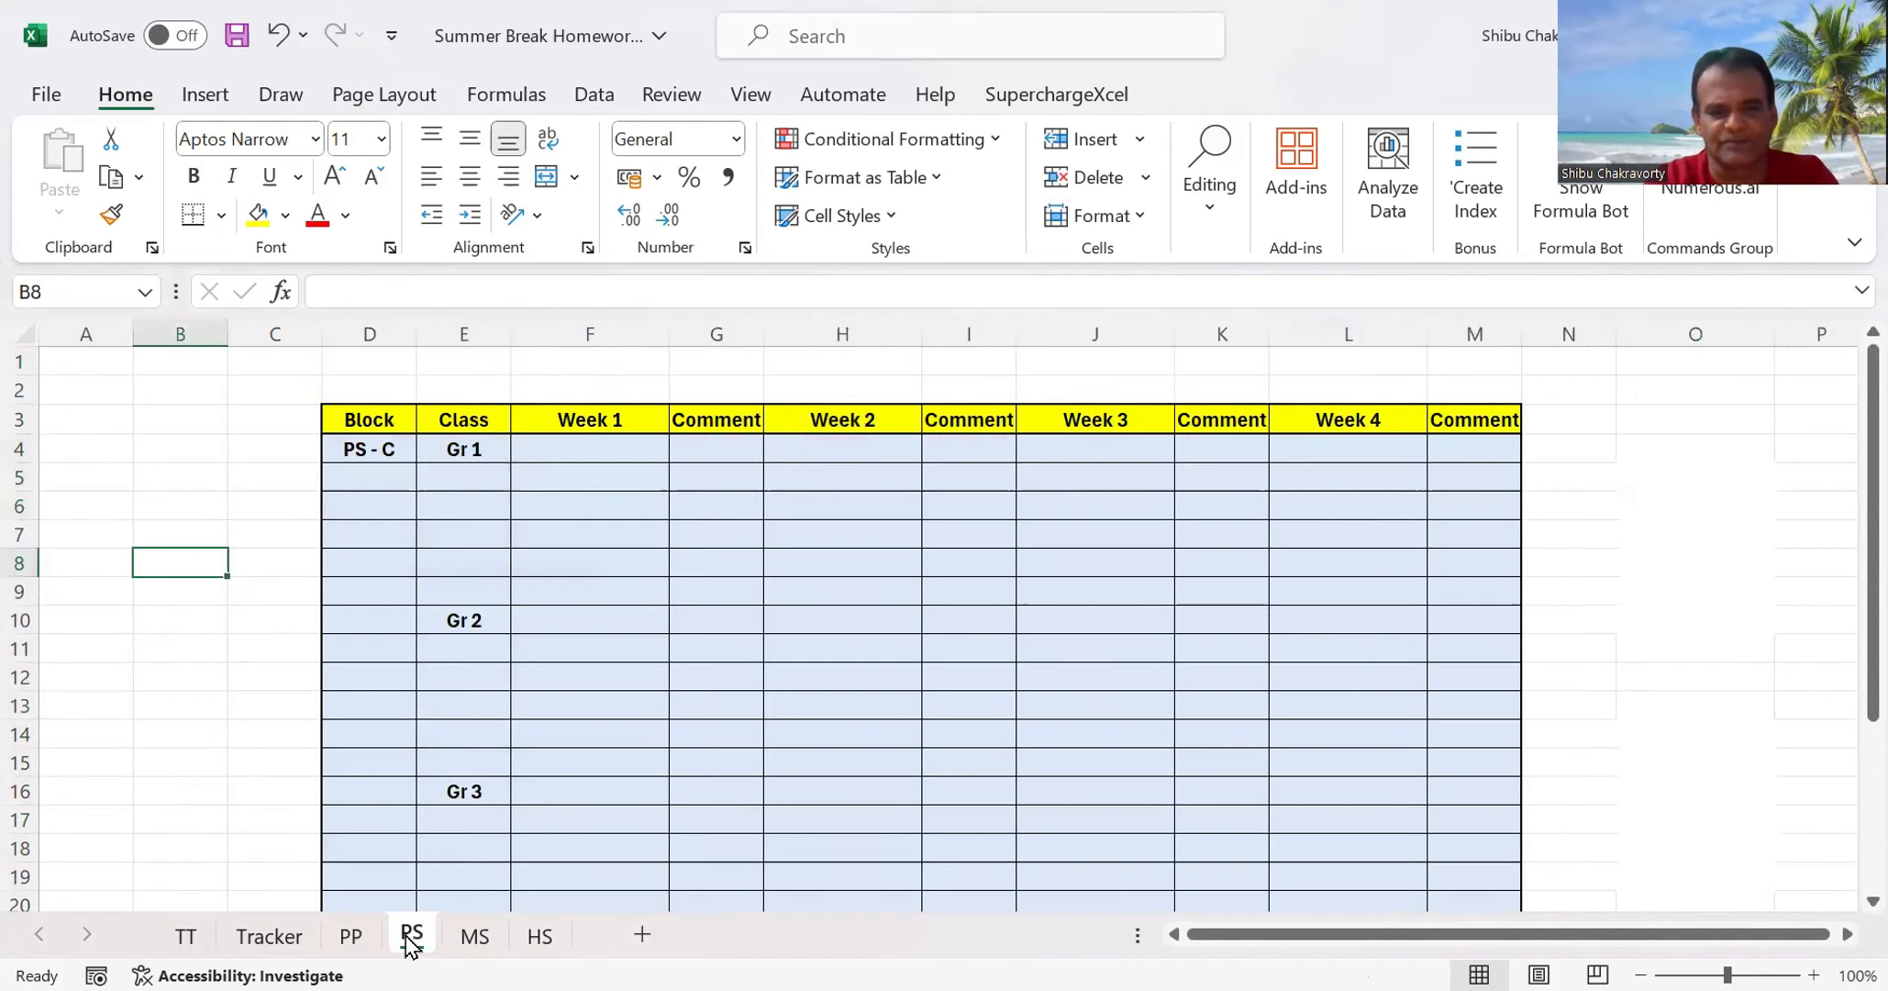
left_click(477, 945)
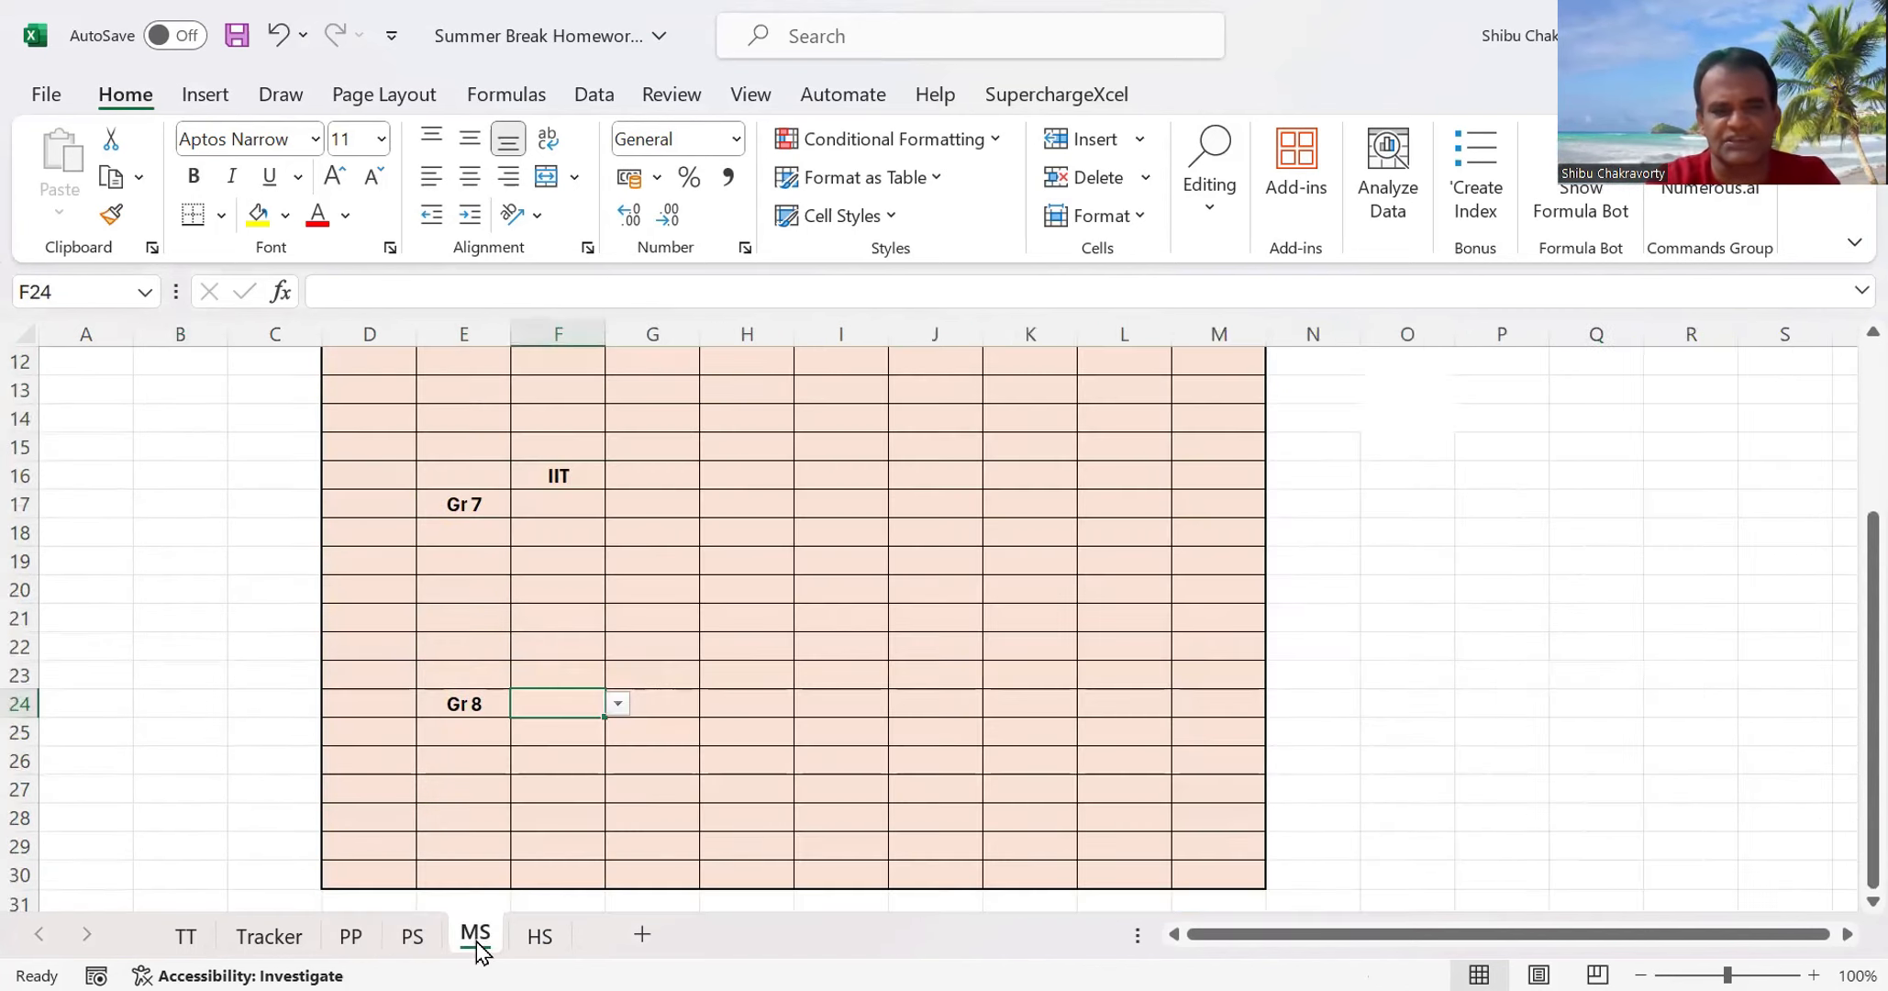
left_click(556, 946)
left_click(360, 945)
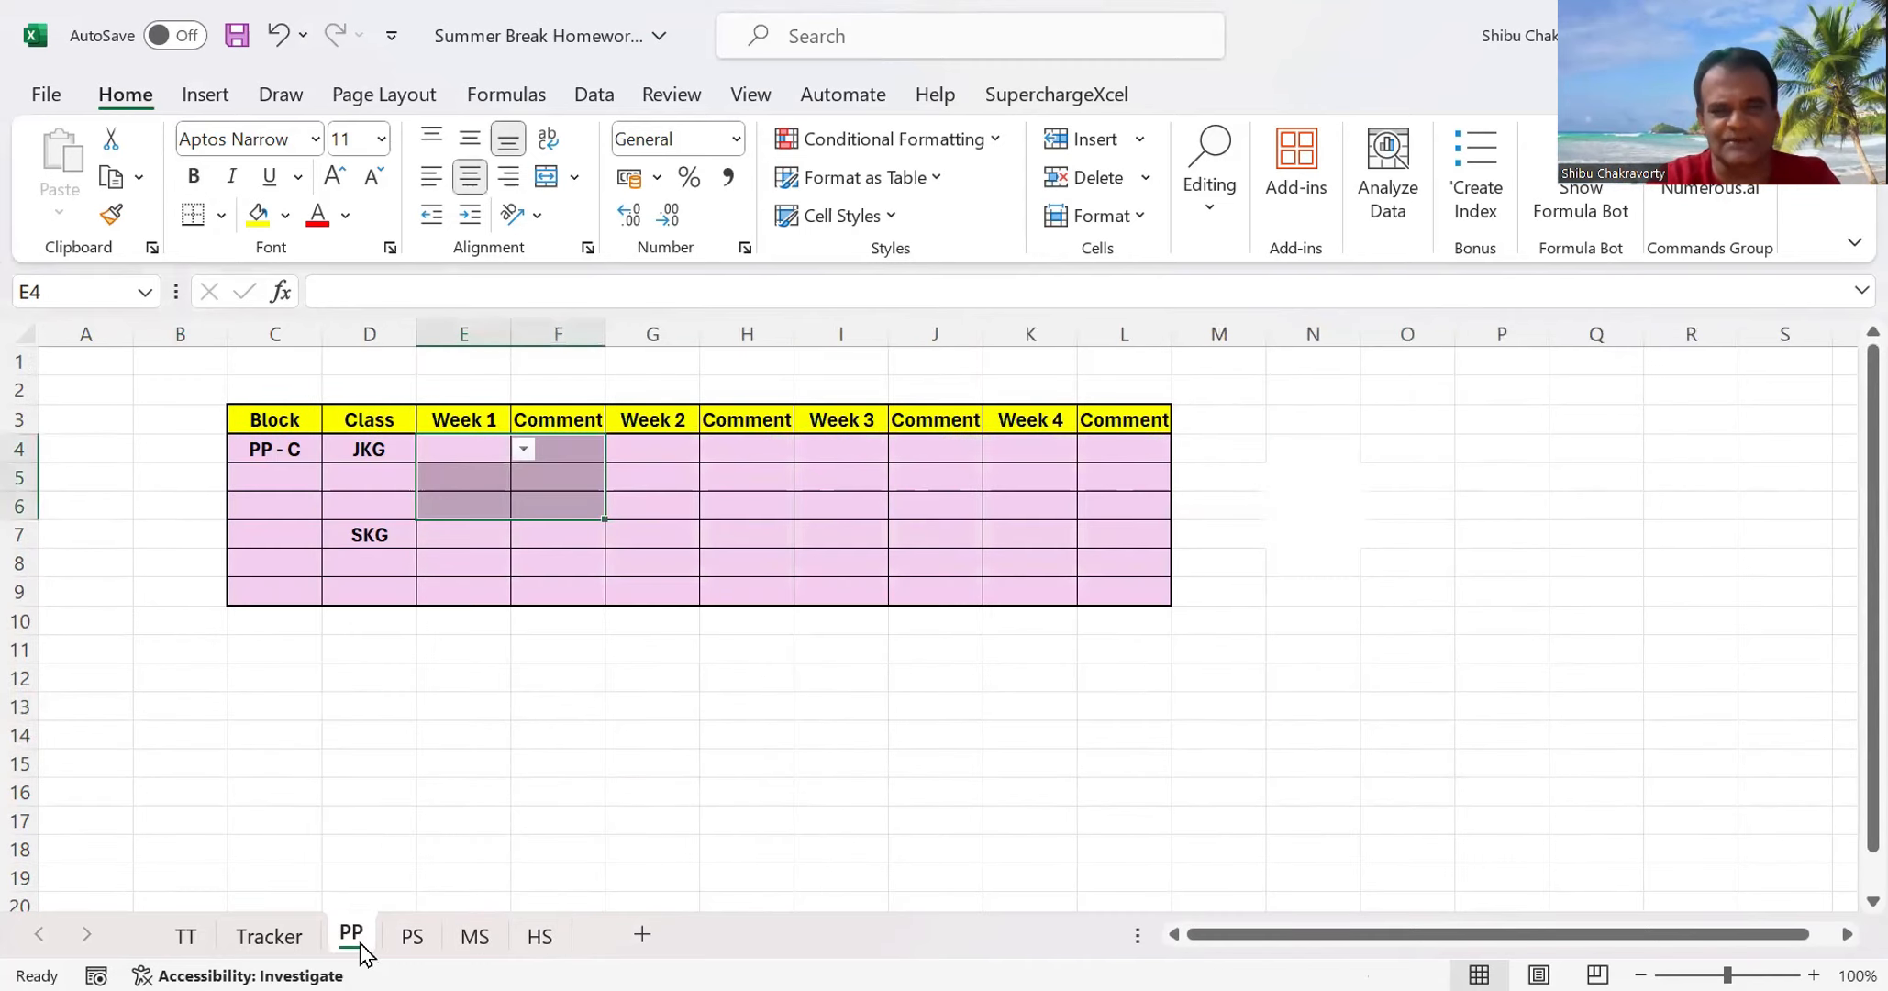
left_click(1283, 690)
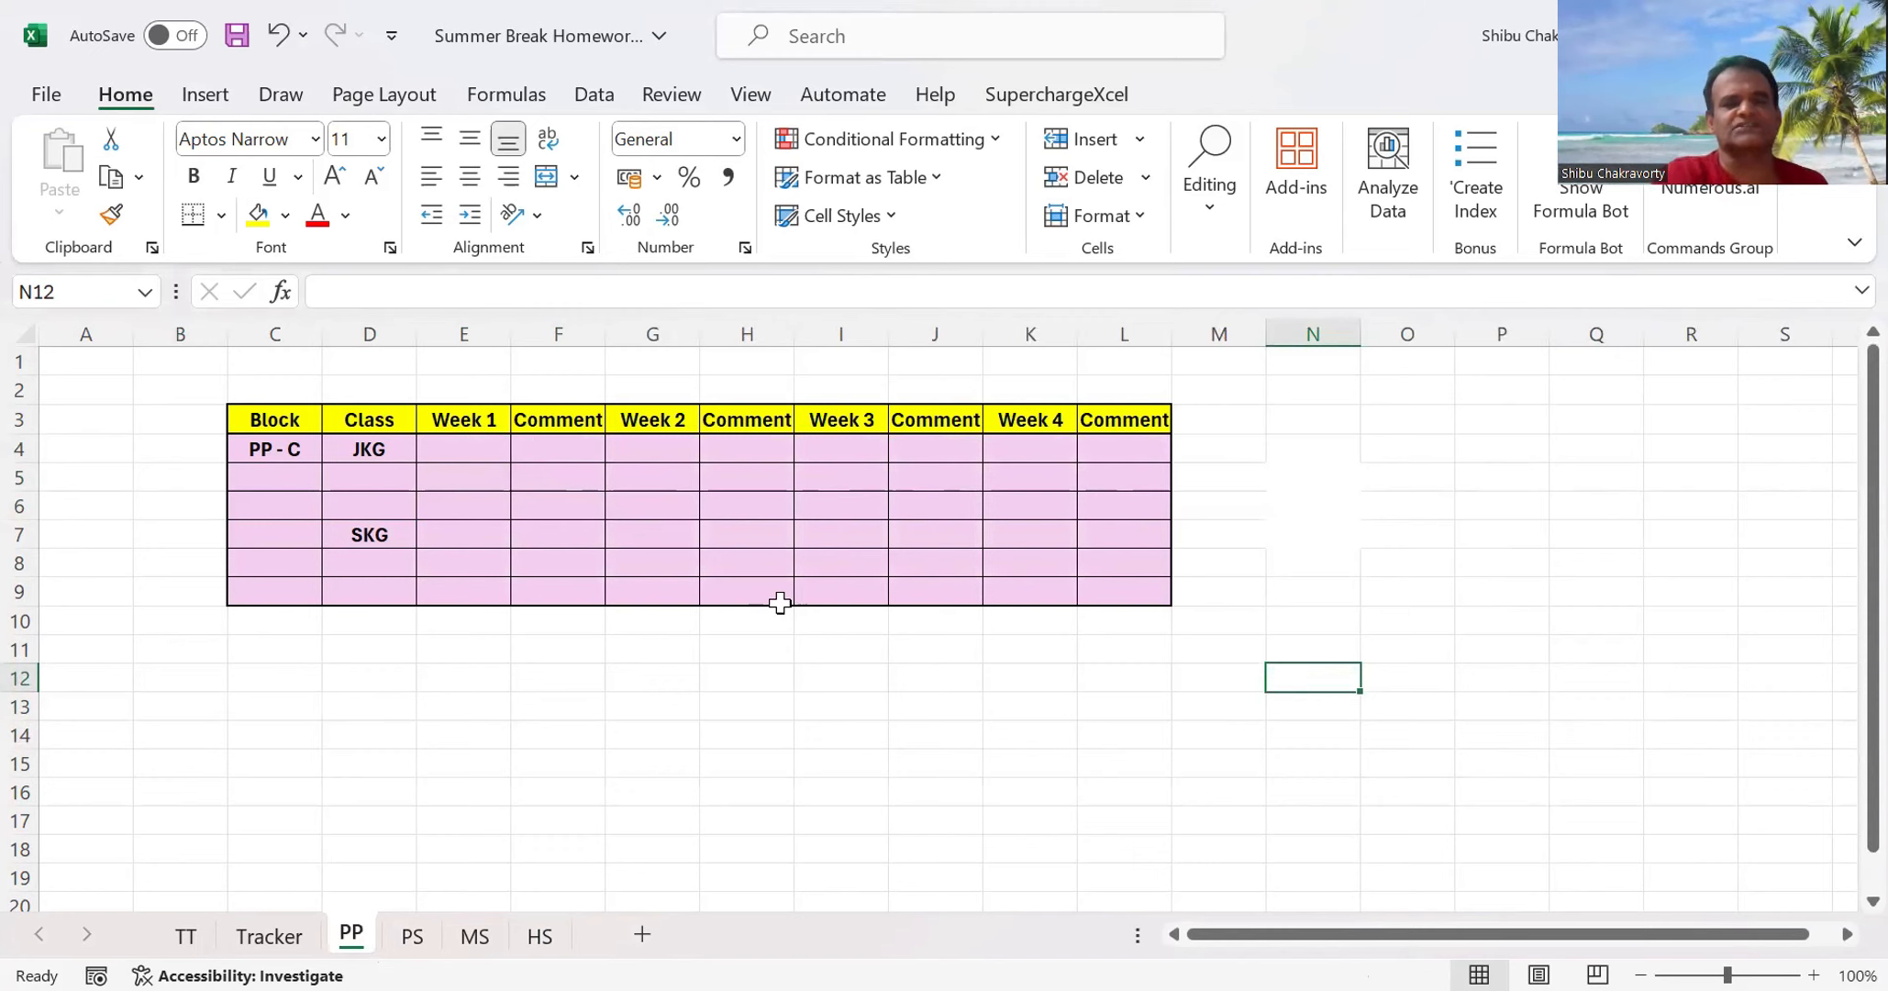
left_click(496, 449)
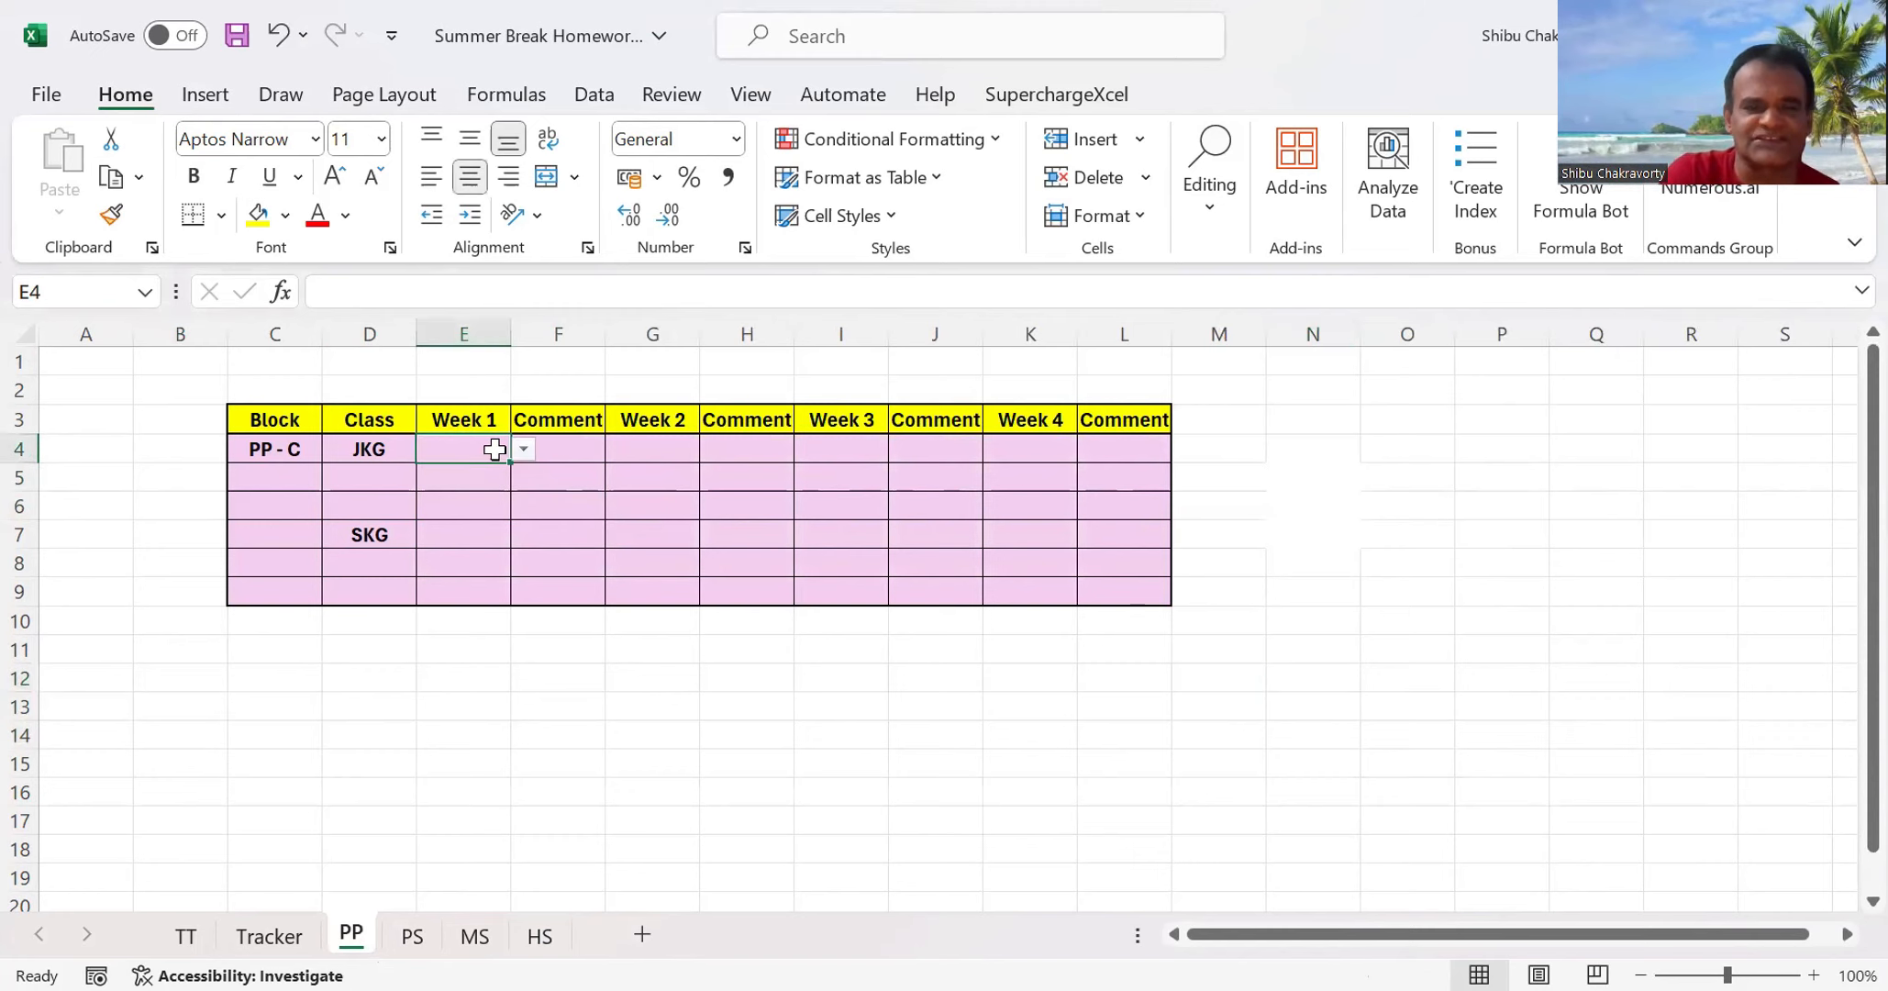
left_click(173, 935)
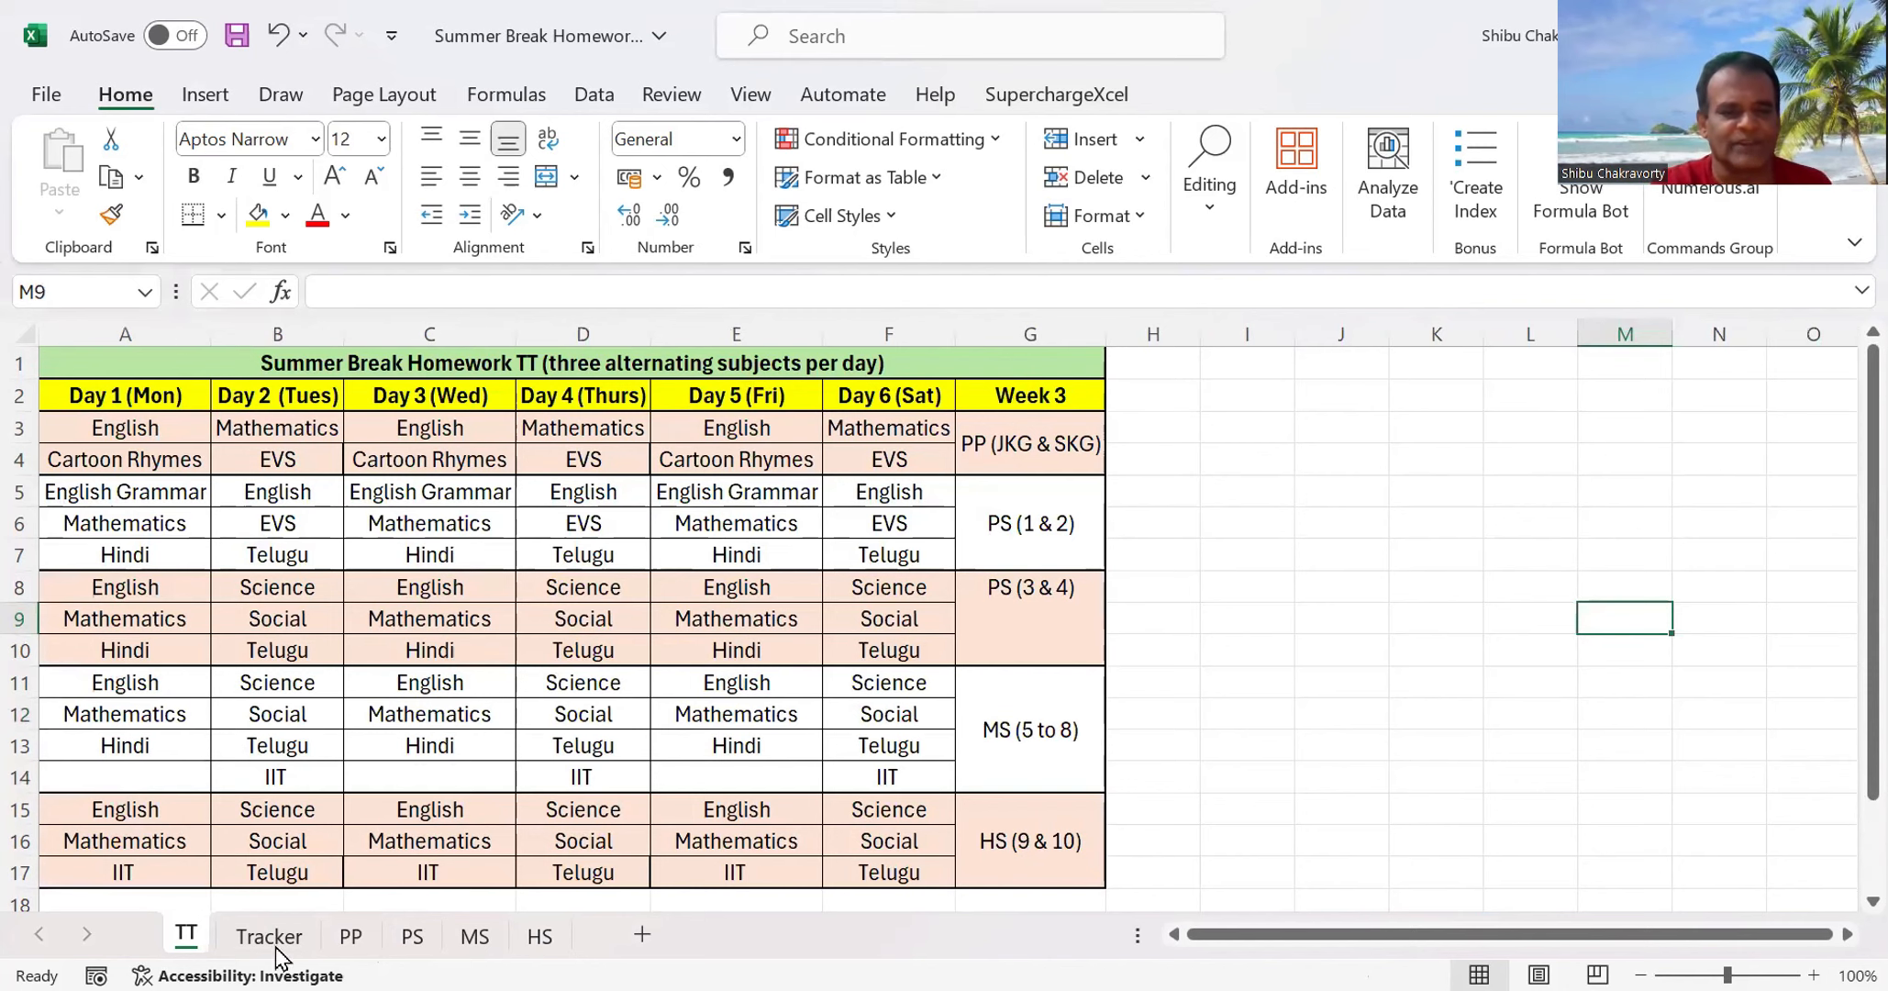
left_click(357, 936)
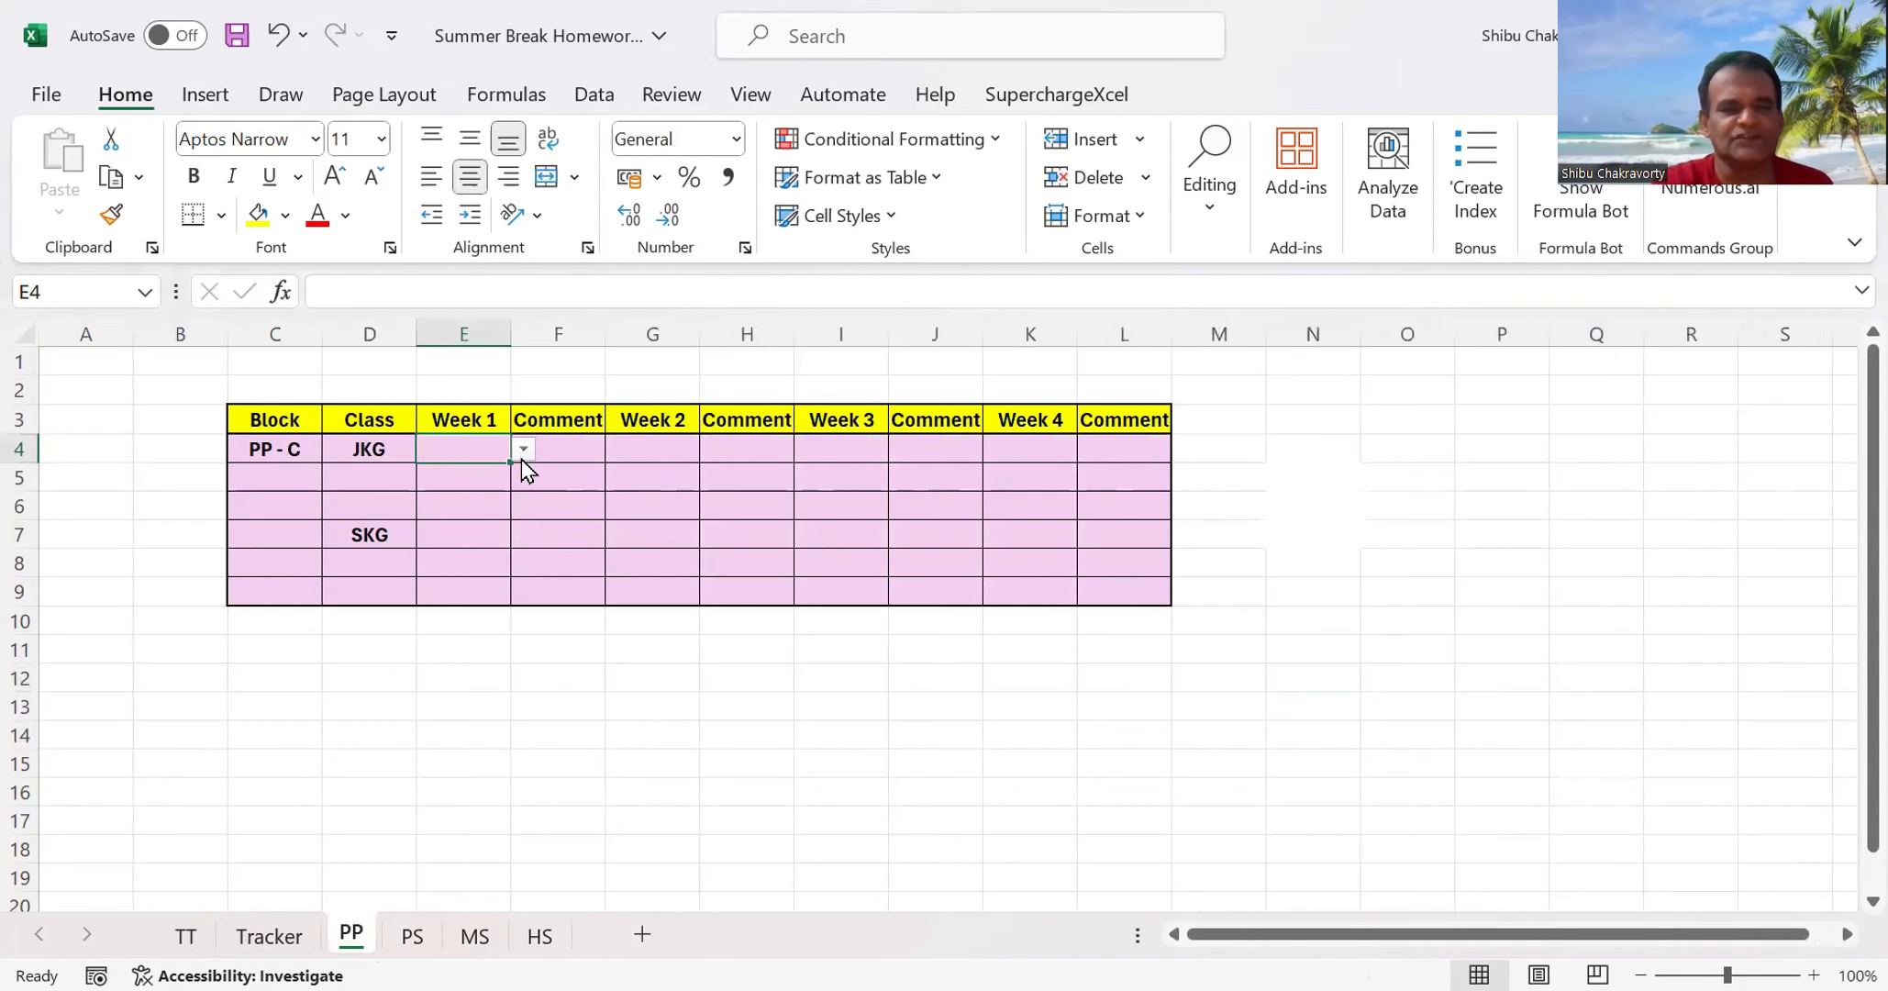
Choose English, Math and EVS as the JKG subjects for Week 1 in cells E4 to E6
left_click(521, 446)
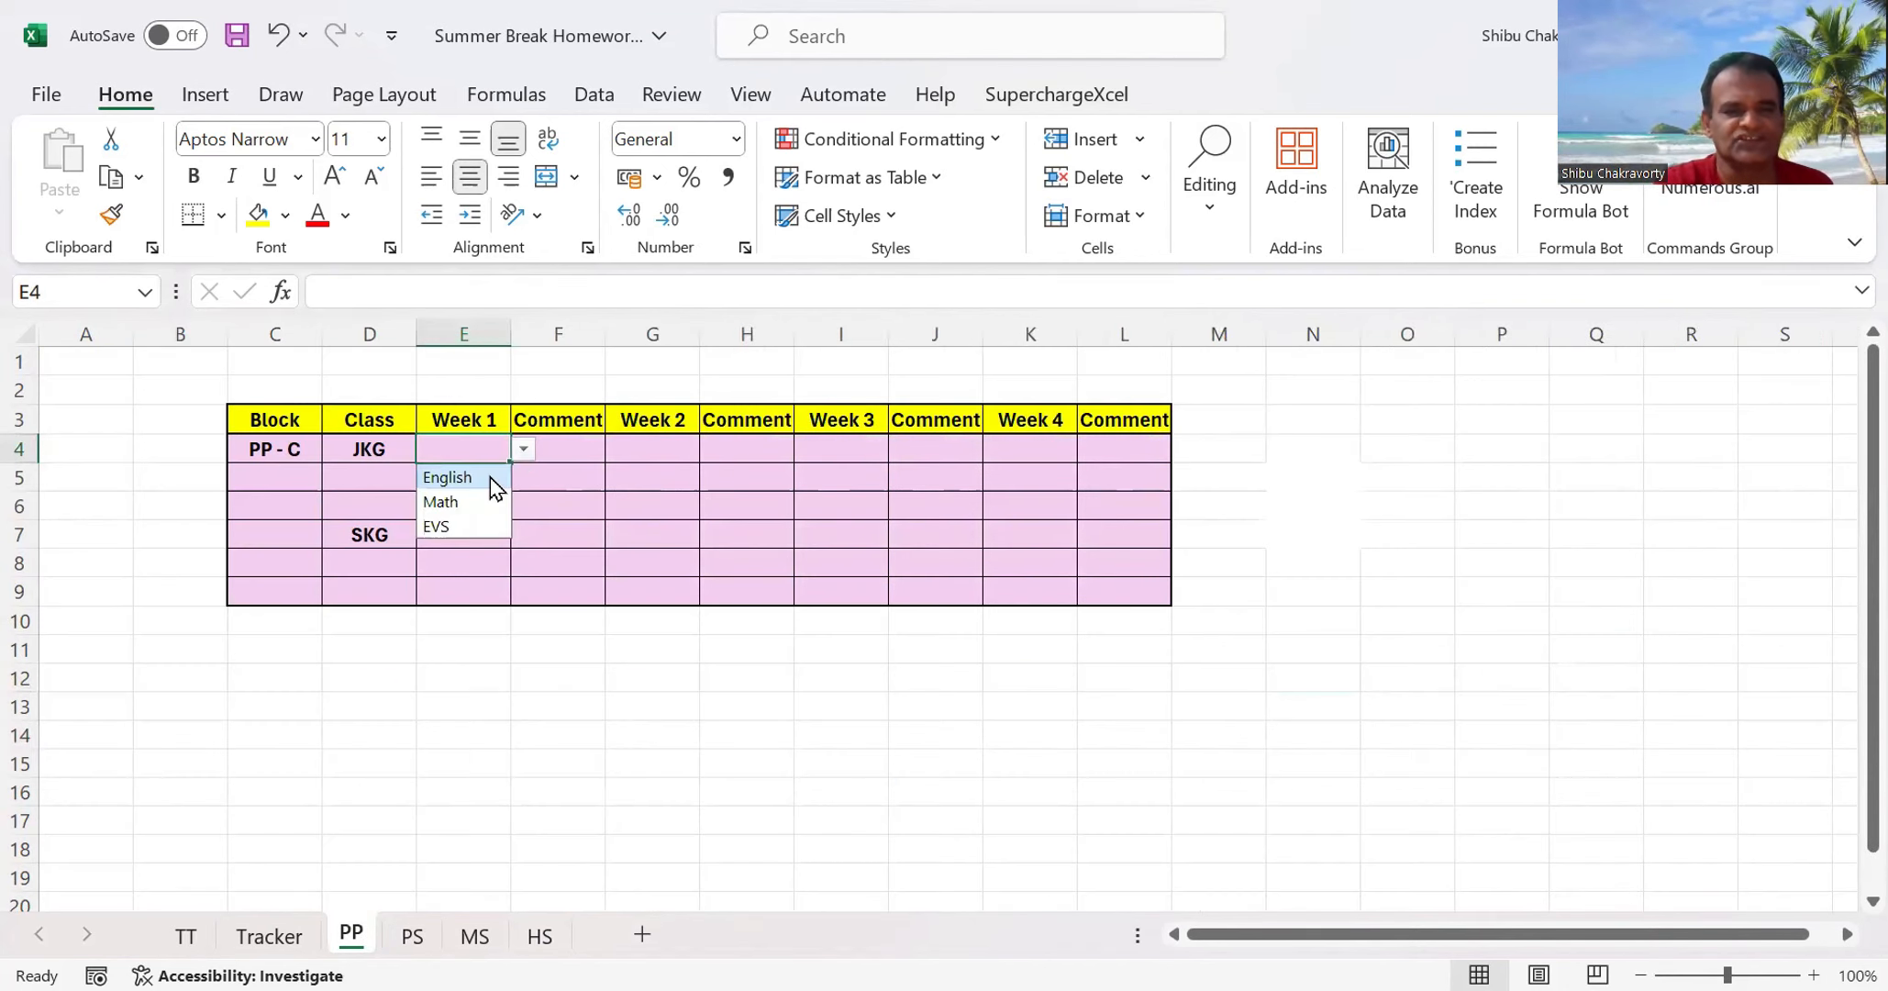
left_click(490, 478)
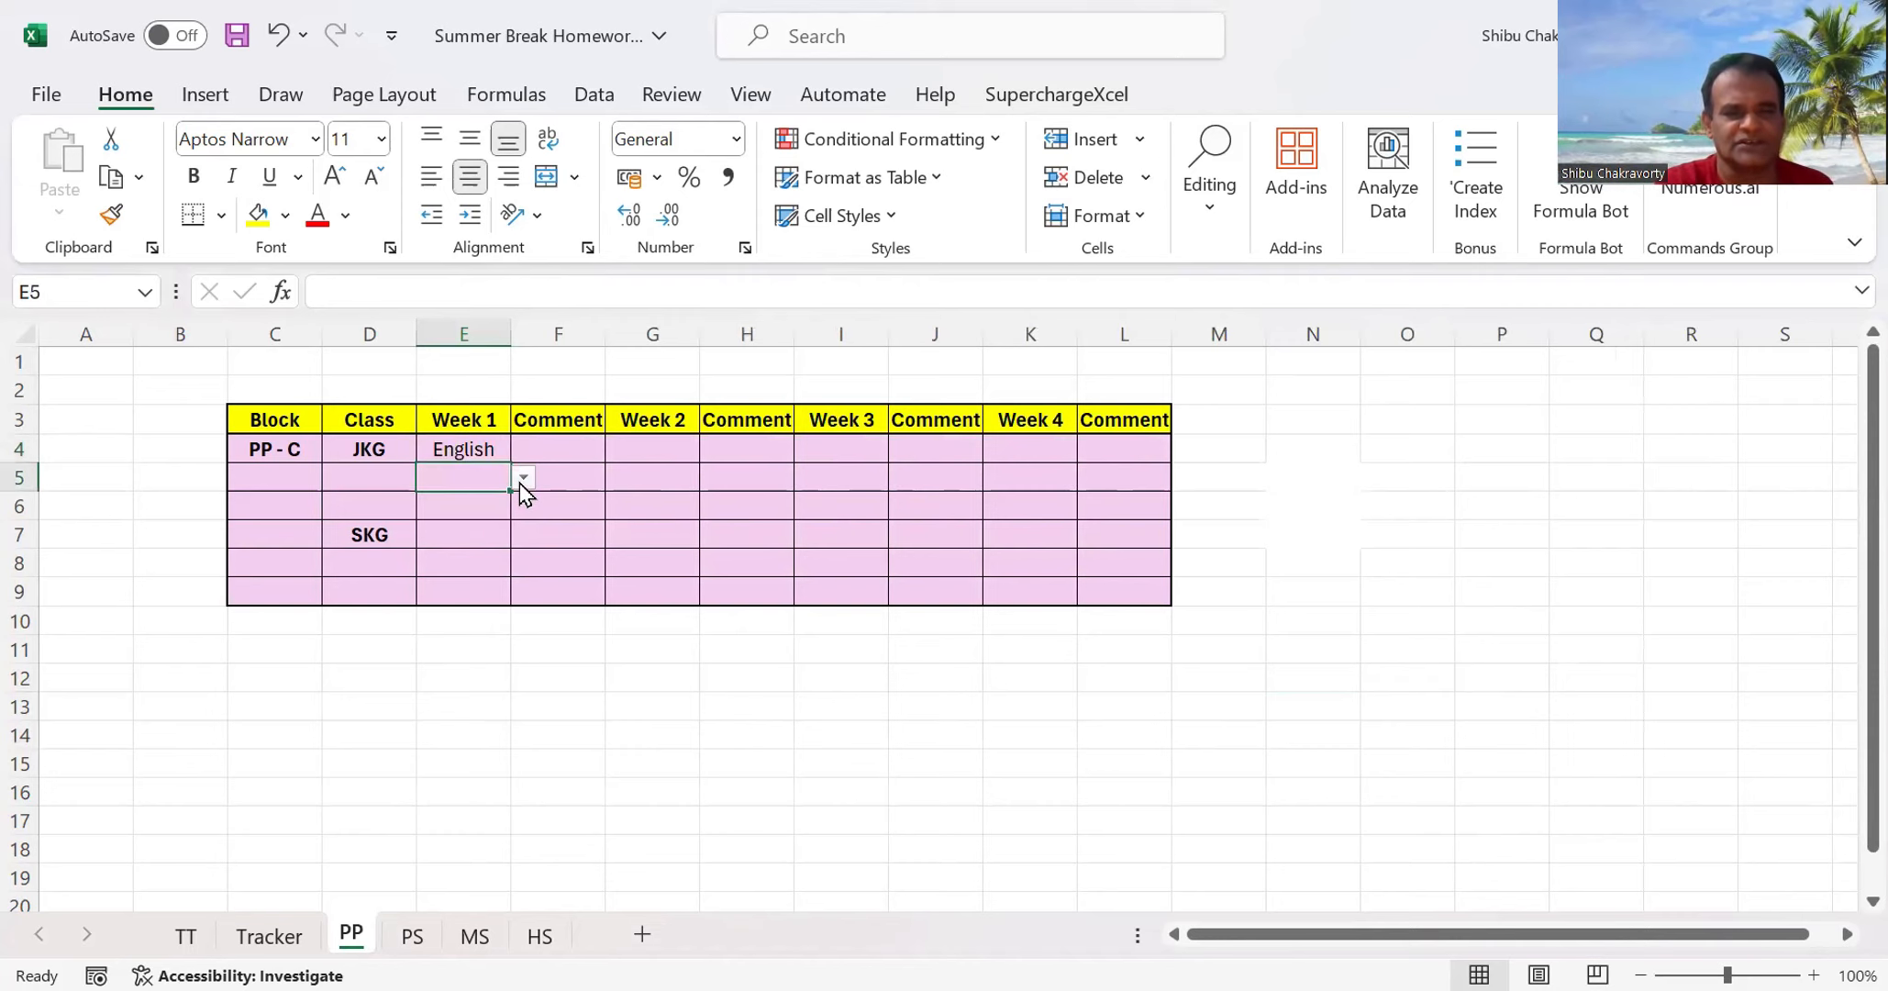
left_click(476, 532)
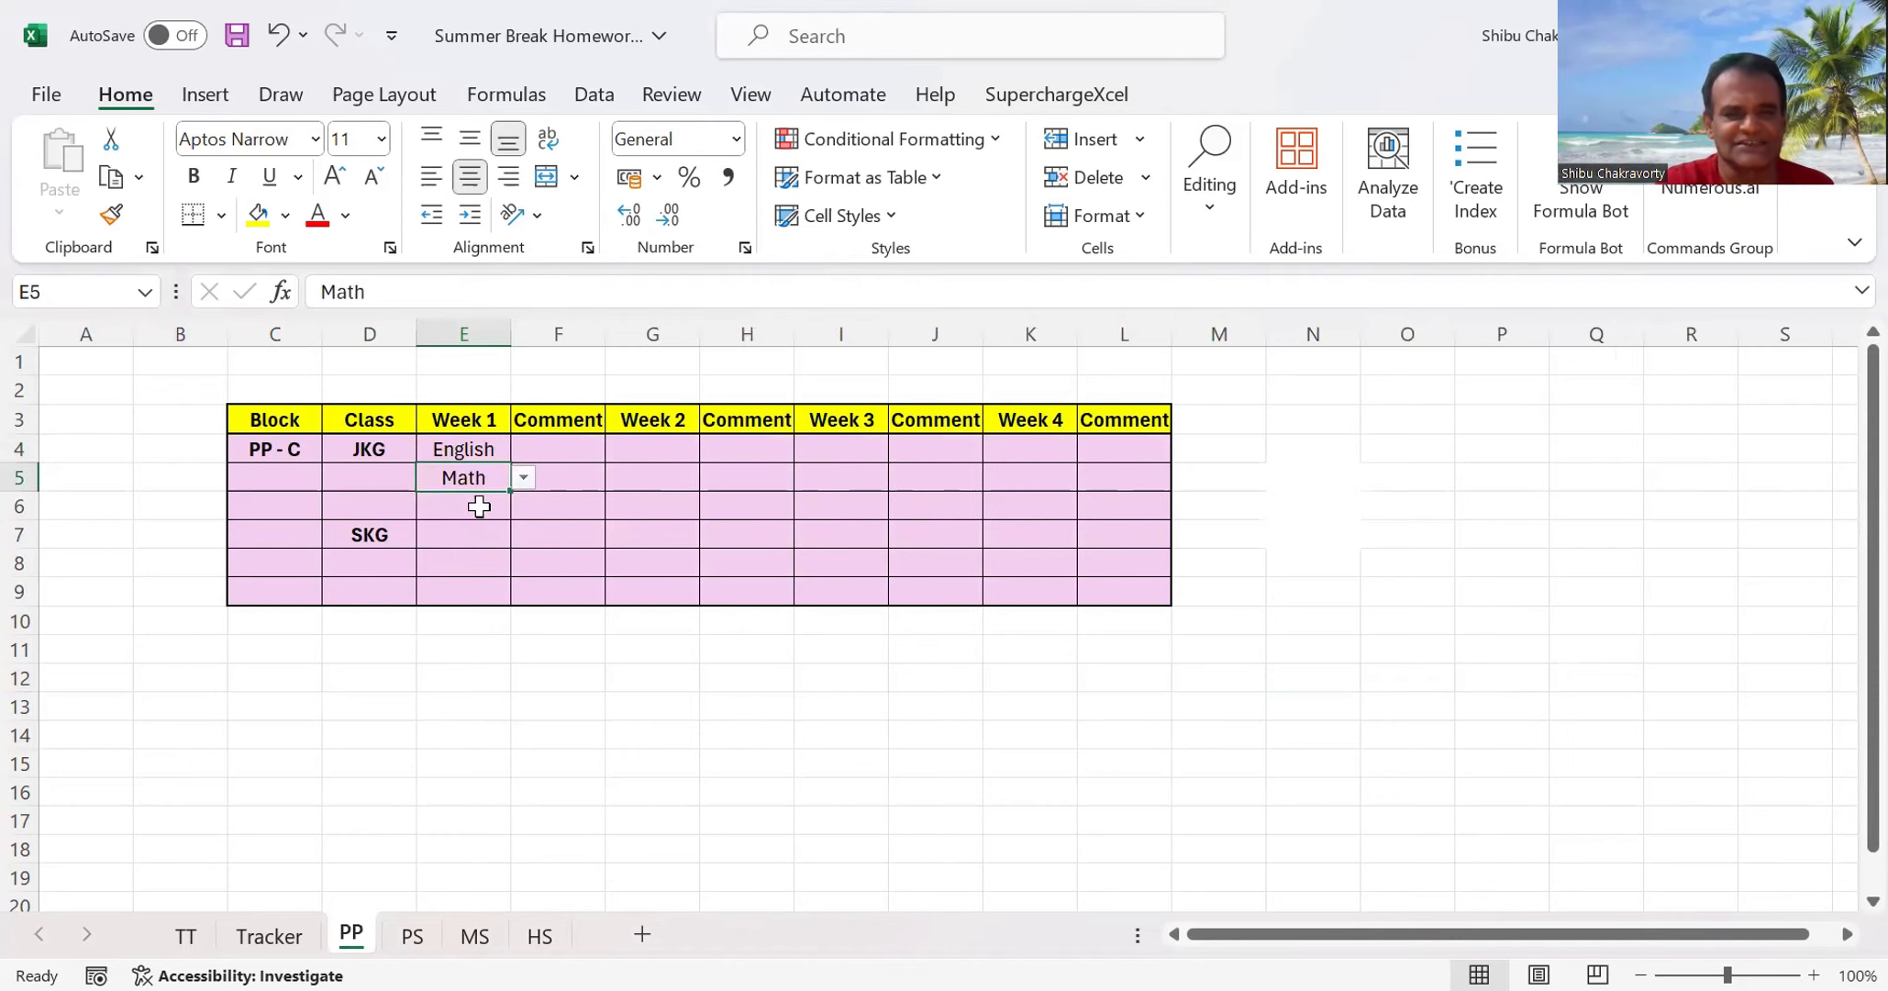
left_click(479, 506)
left_click(521, 507)
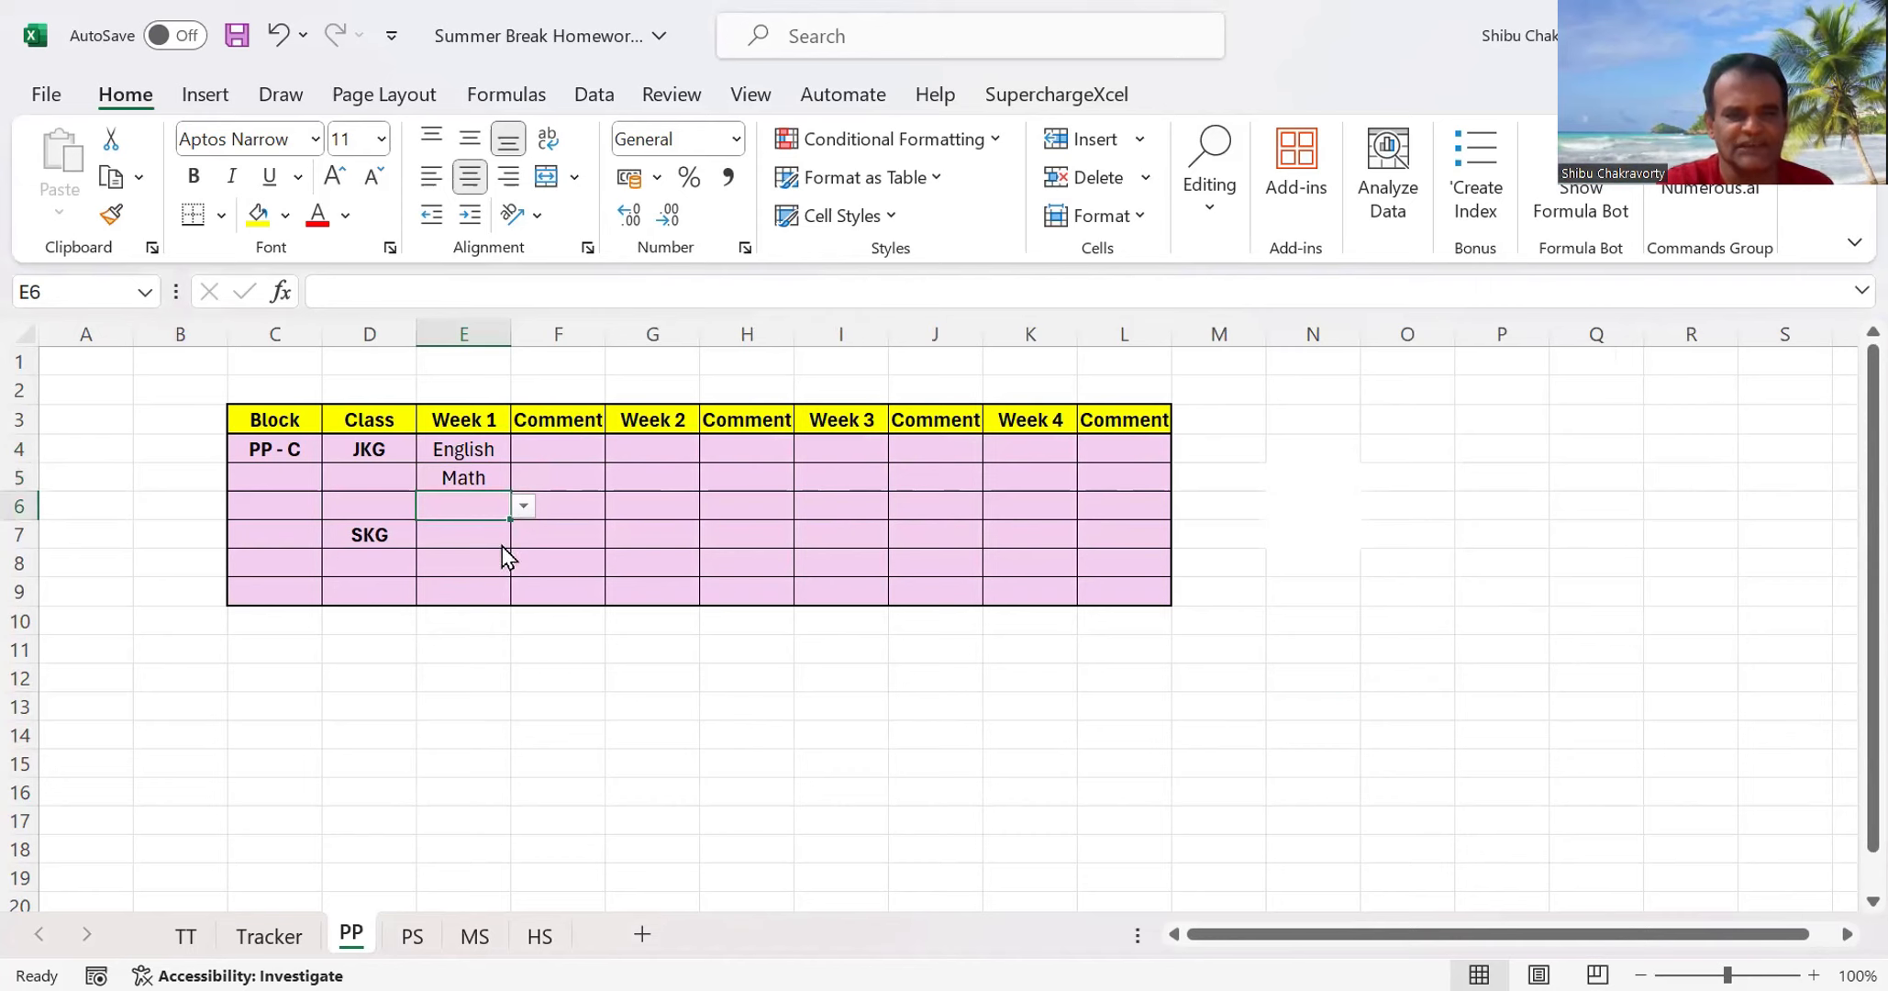
left_click(479, 583)
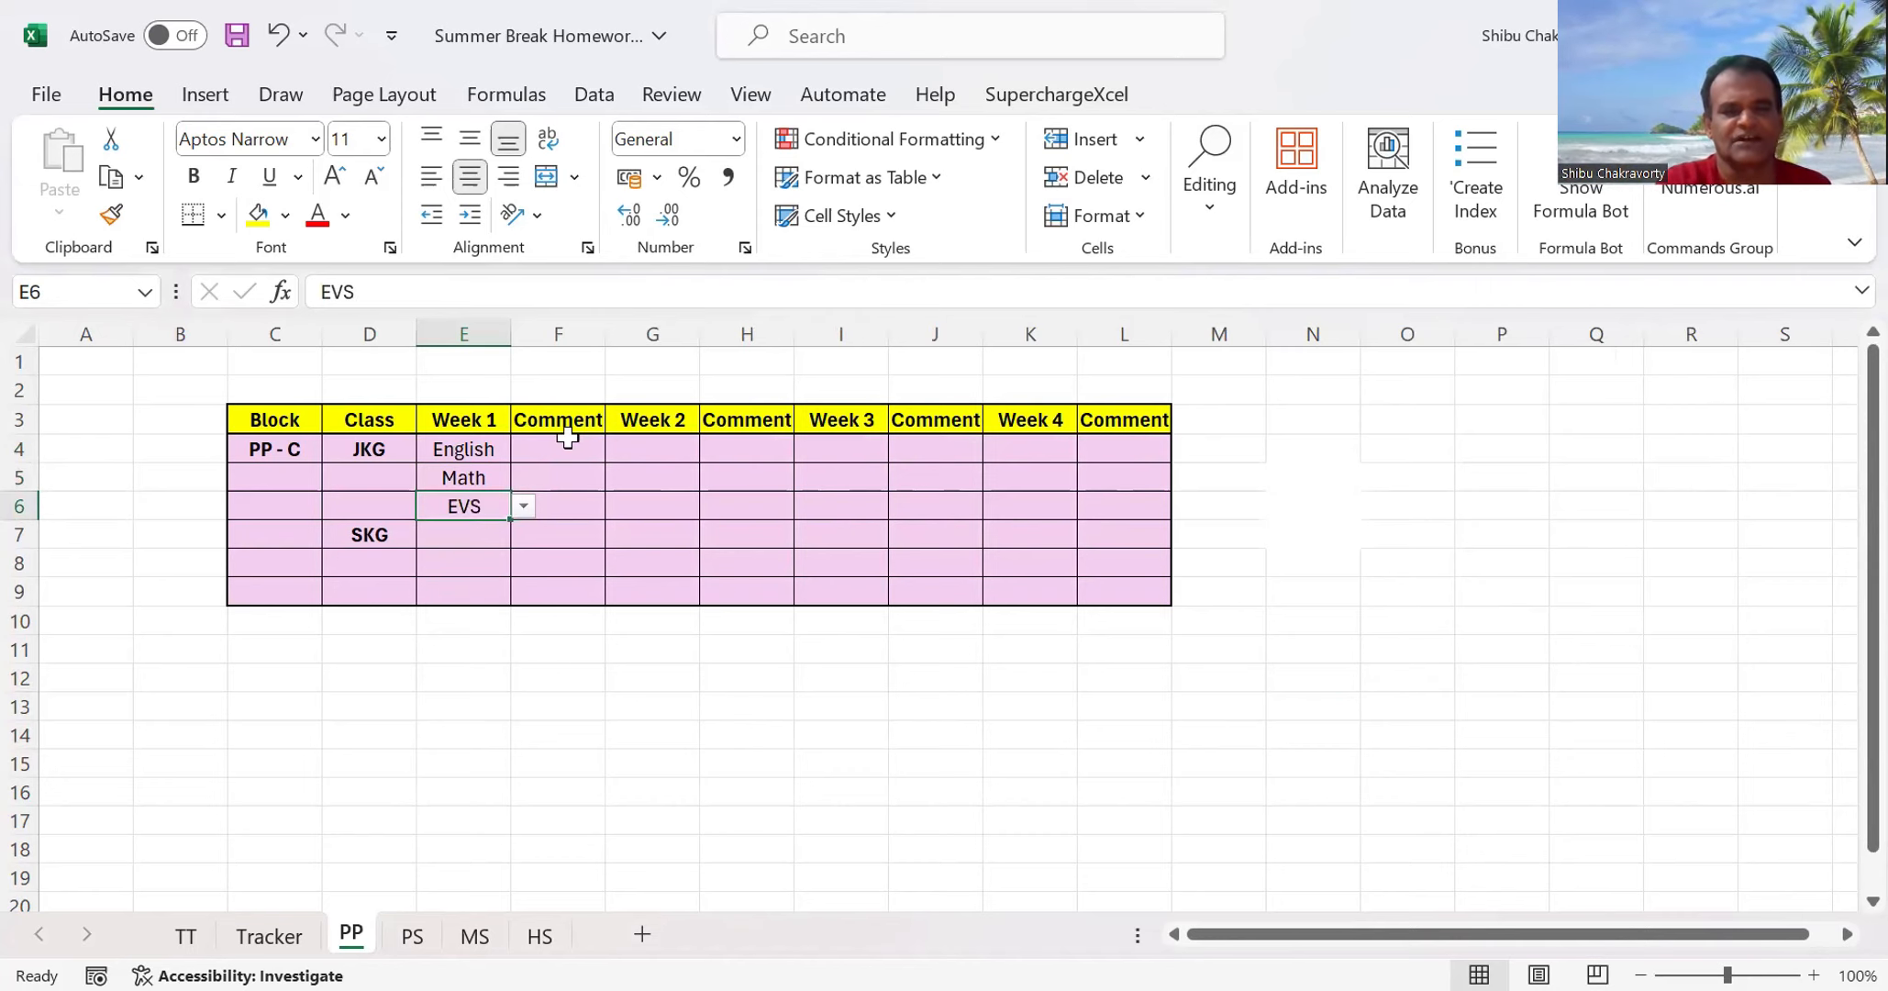
Enter the JKG Week 1 comments as 35/40 for English, 38/40 for Math and 30/40 for EVS
left_click(546, 452)
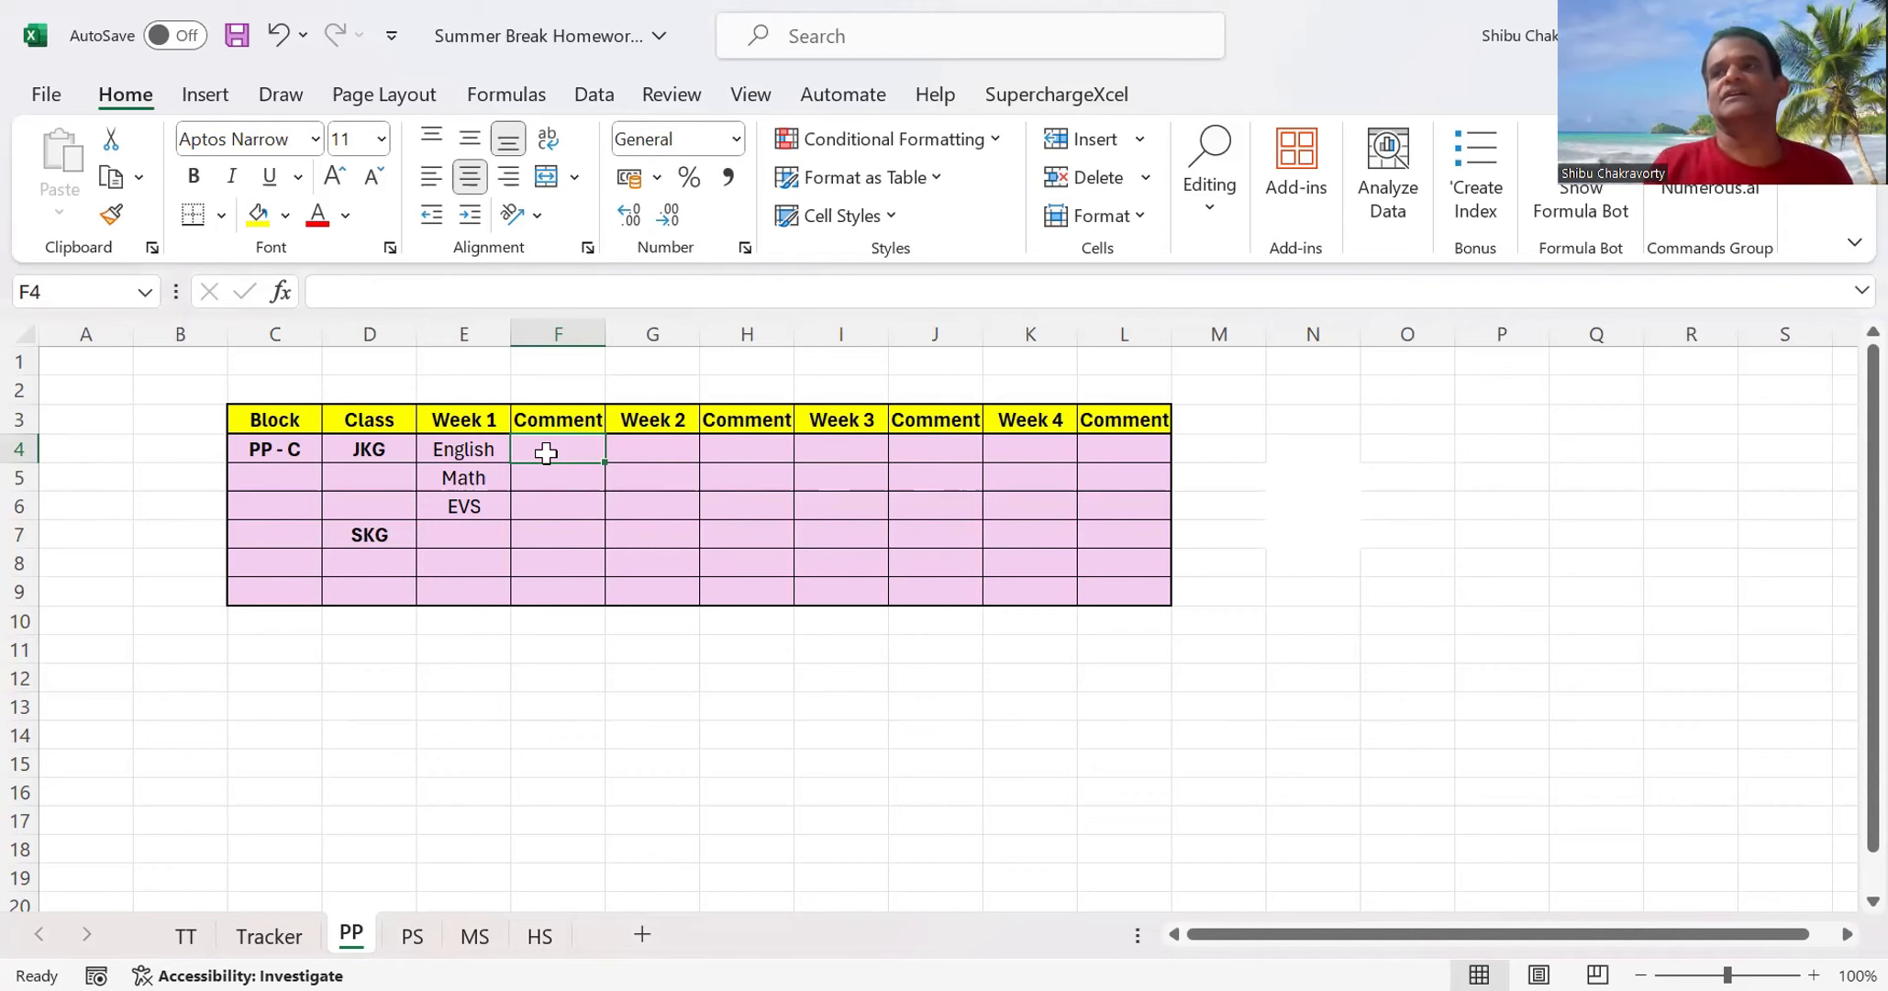
type("3")
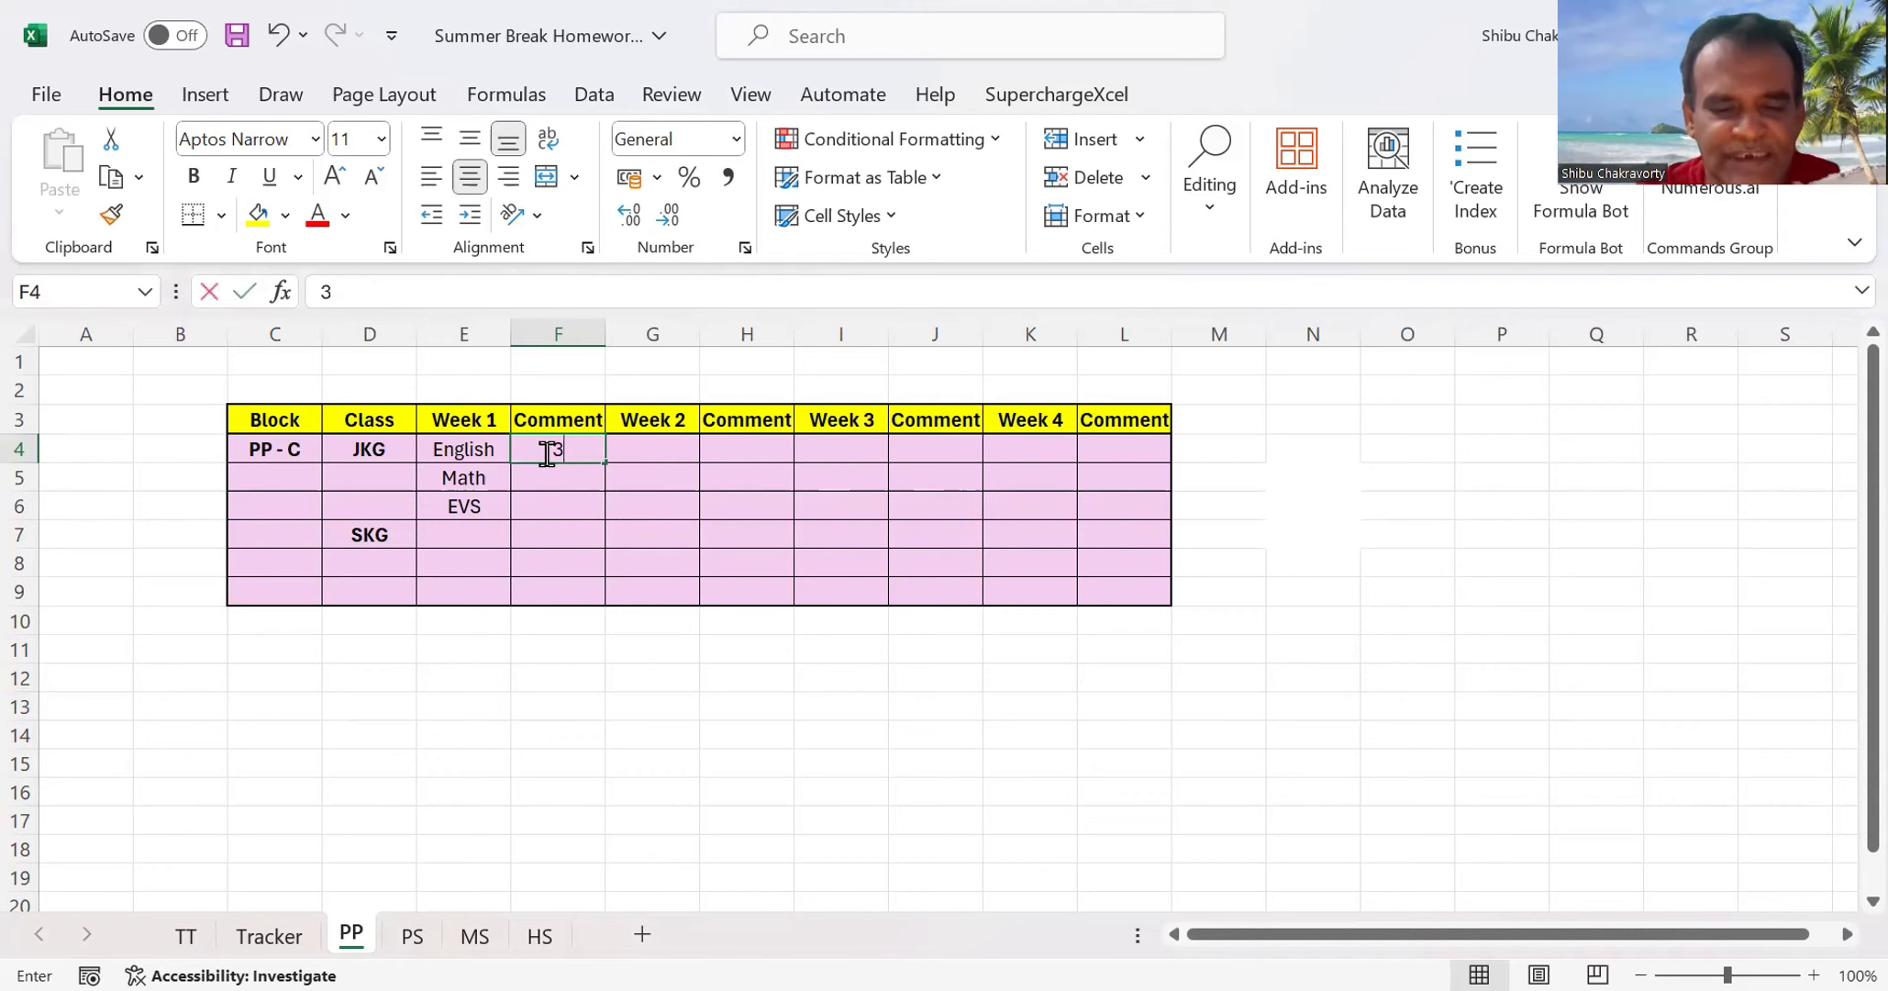
type("5/40")
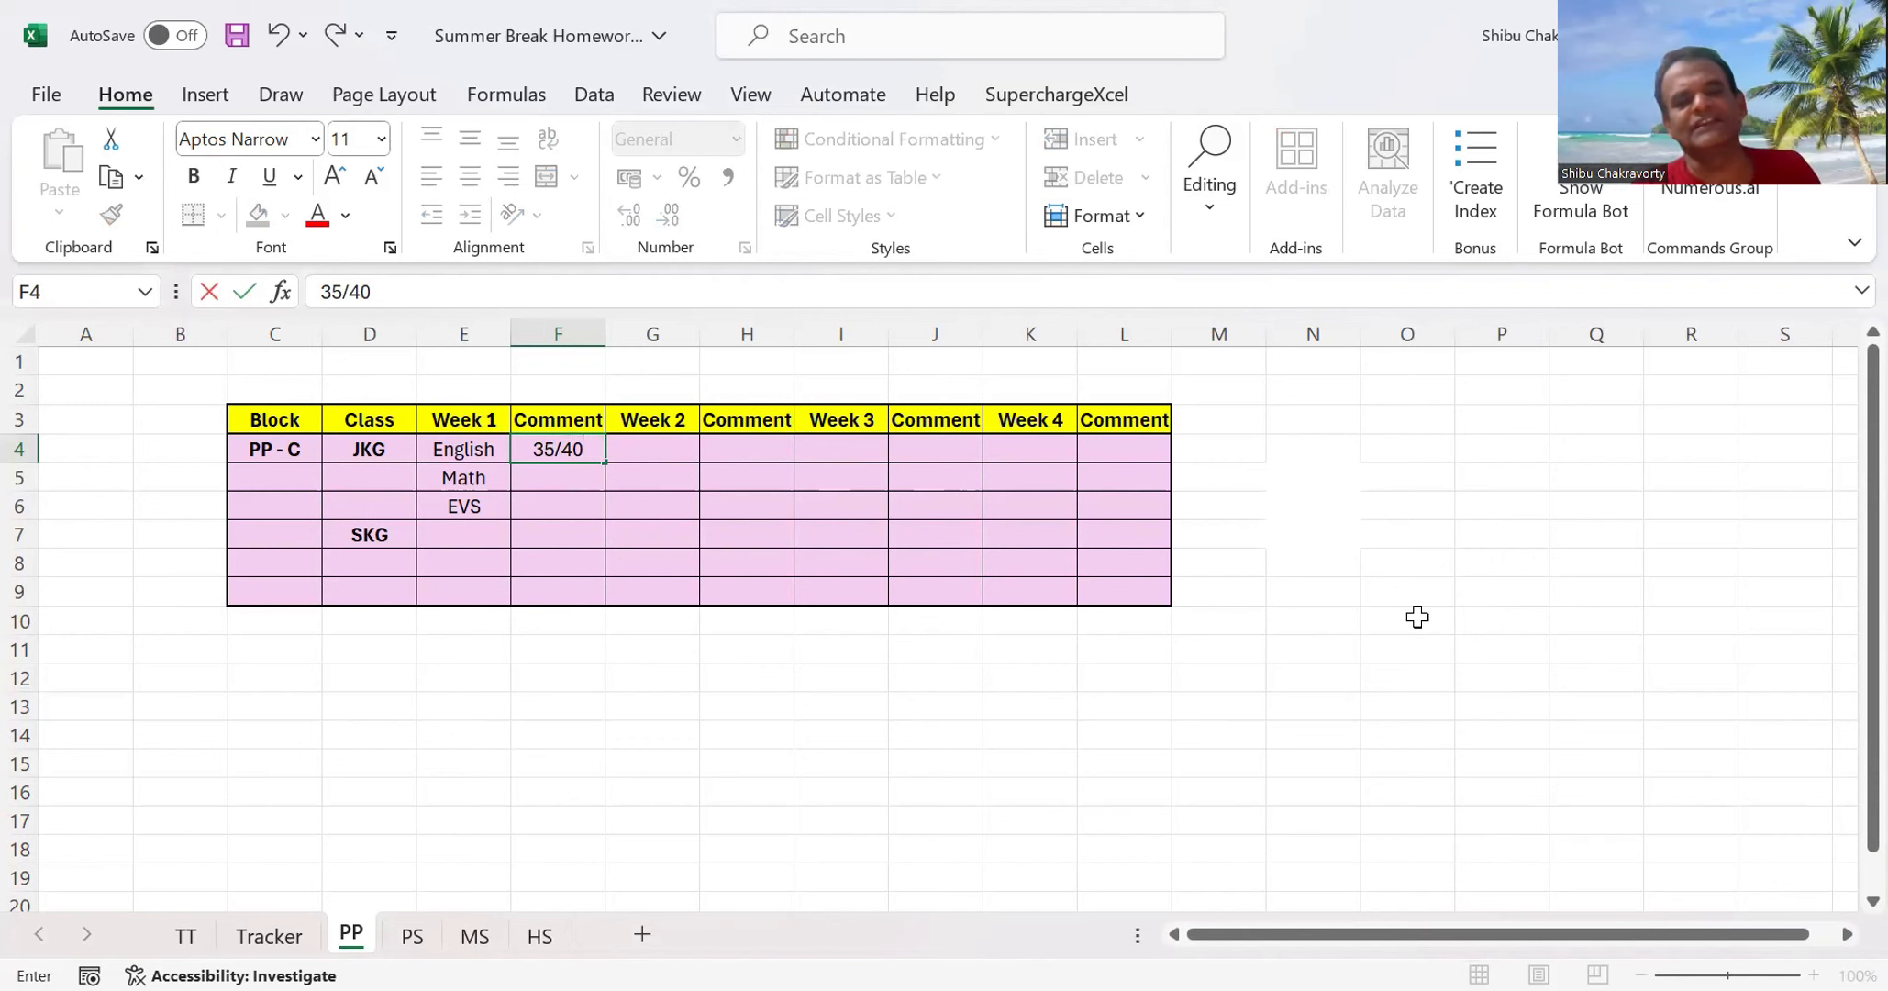
left_click(1405, 650)
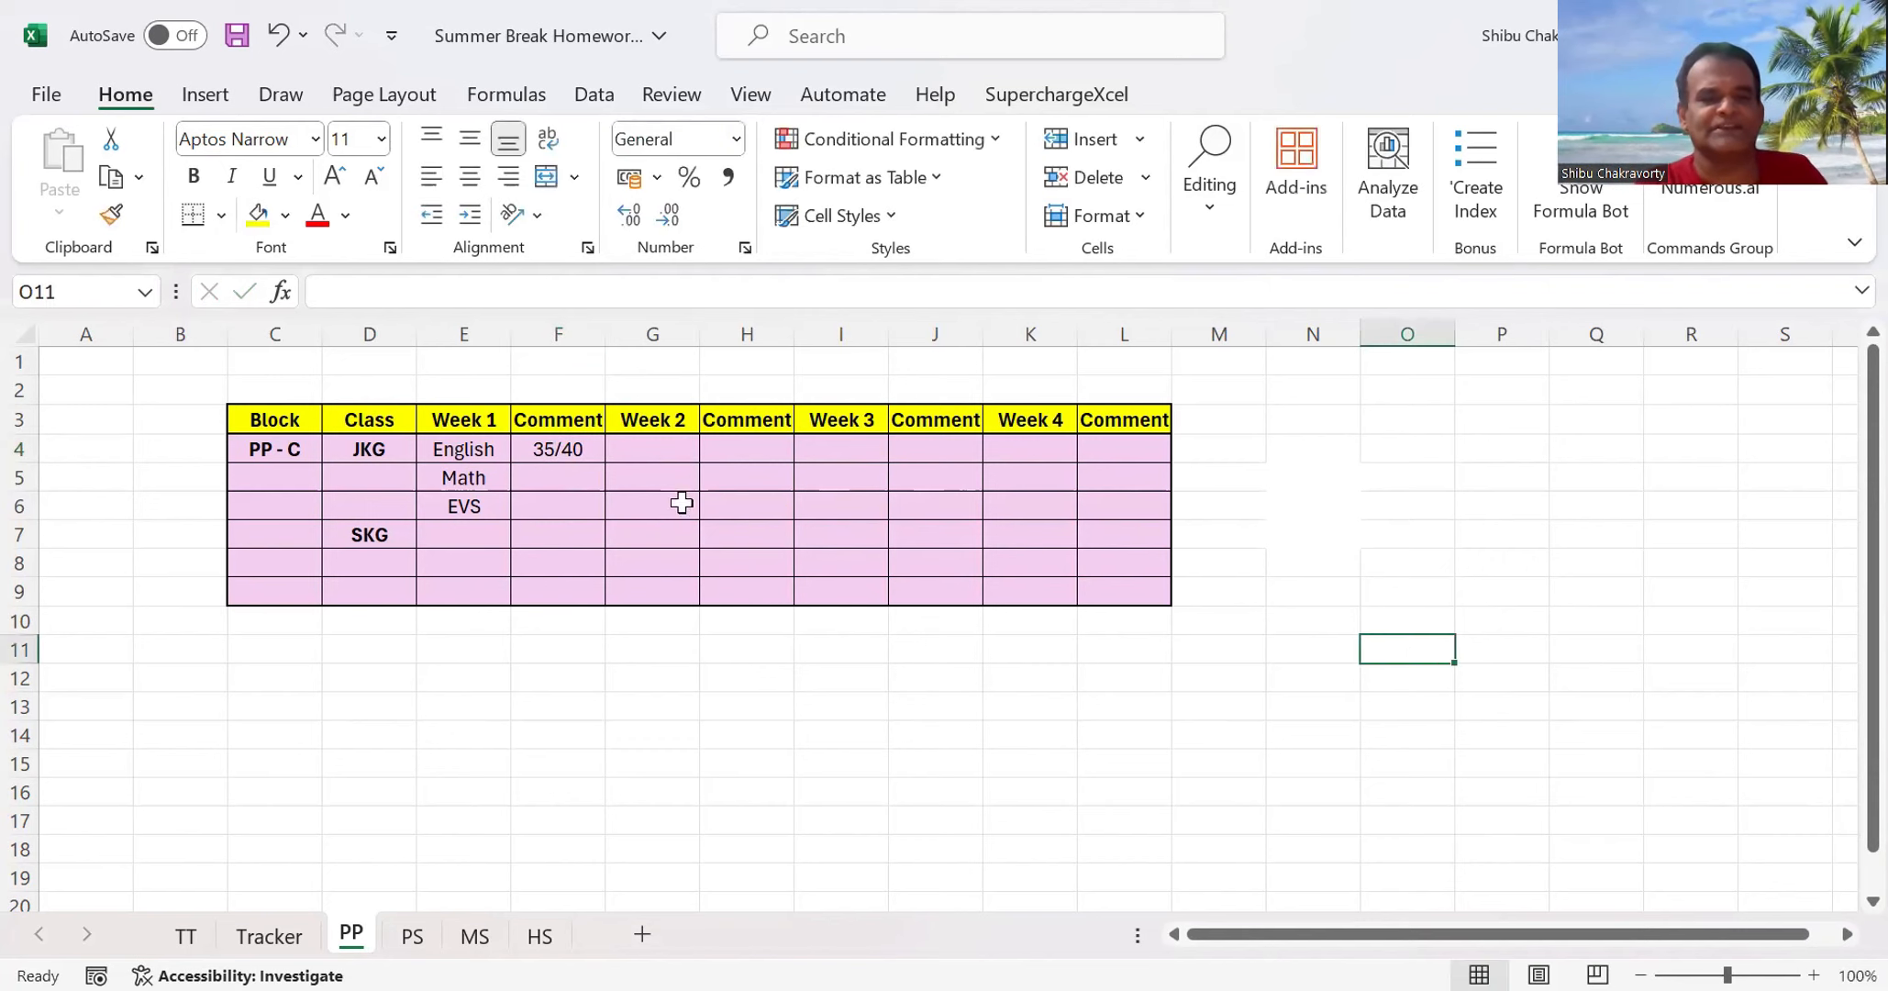
left_click(563, 483)
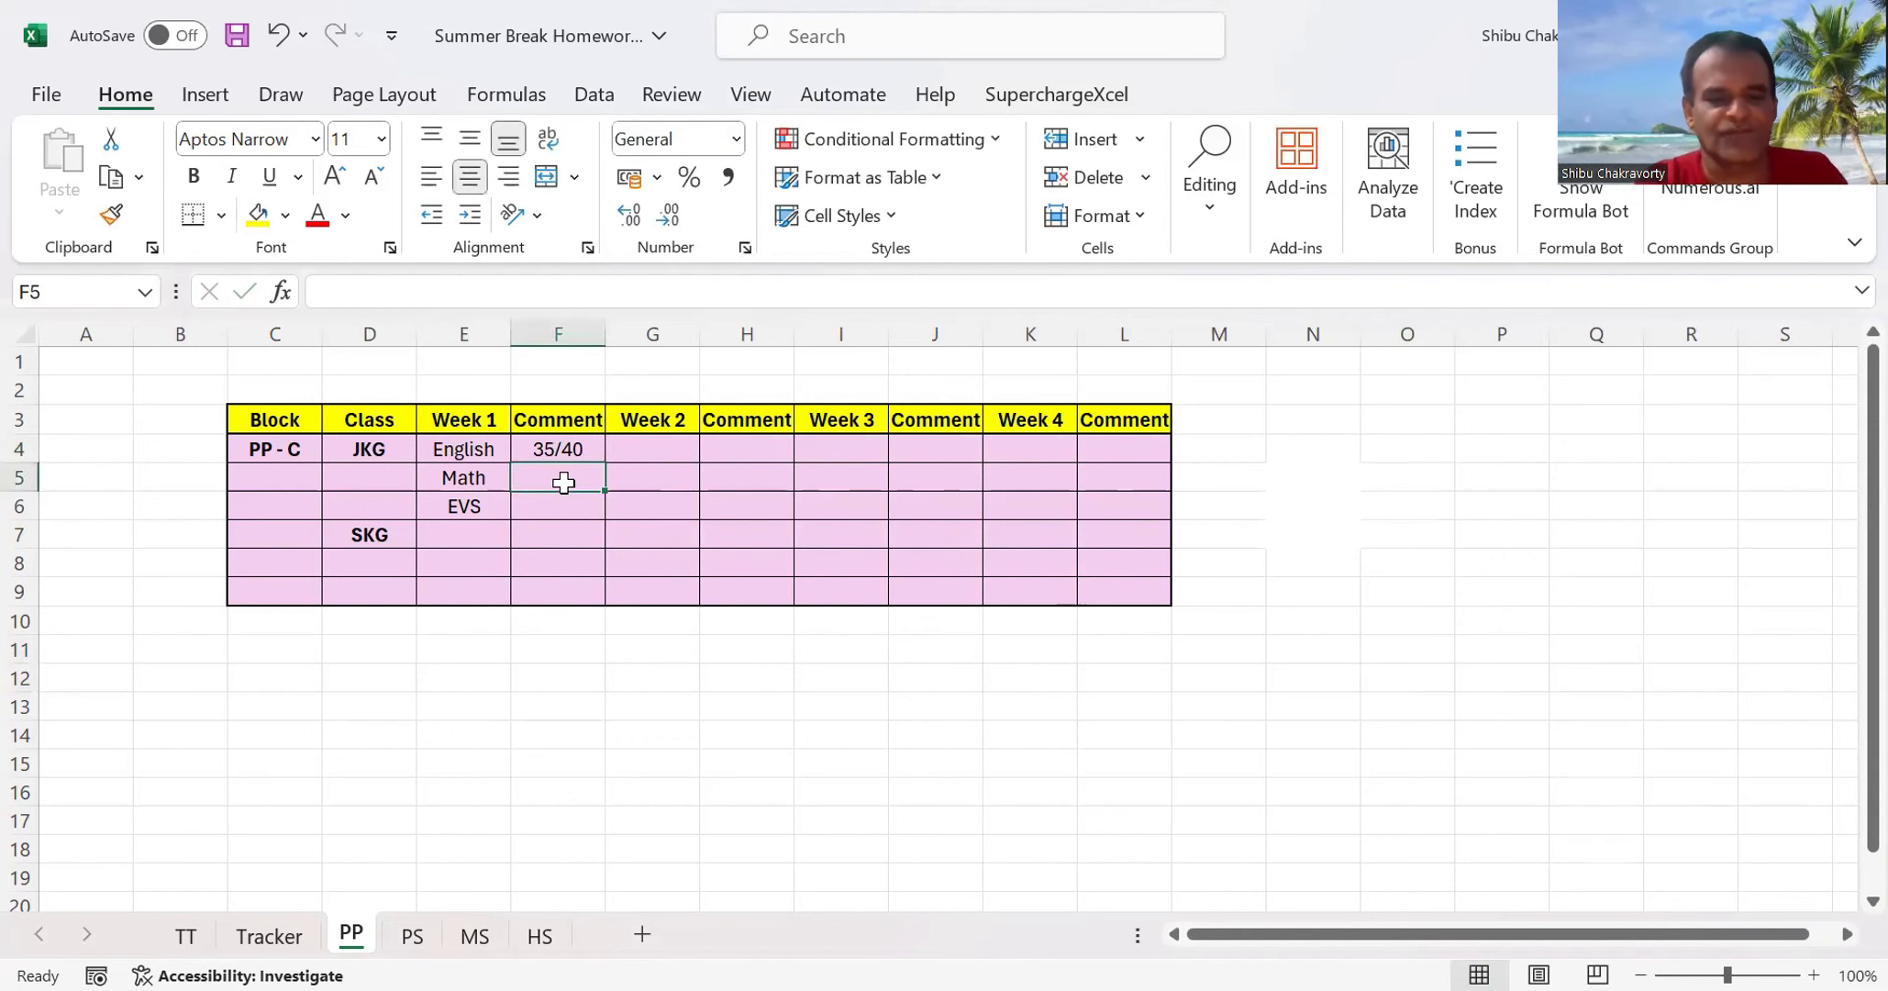
type("38/")
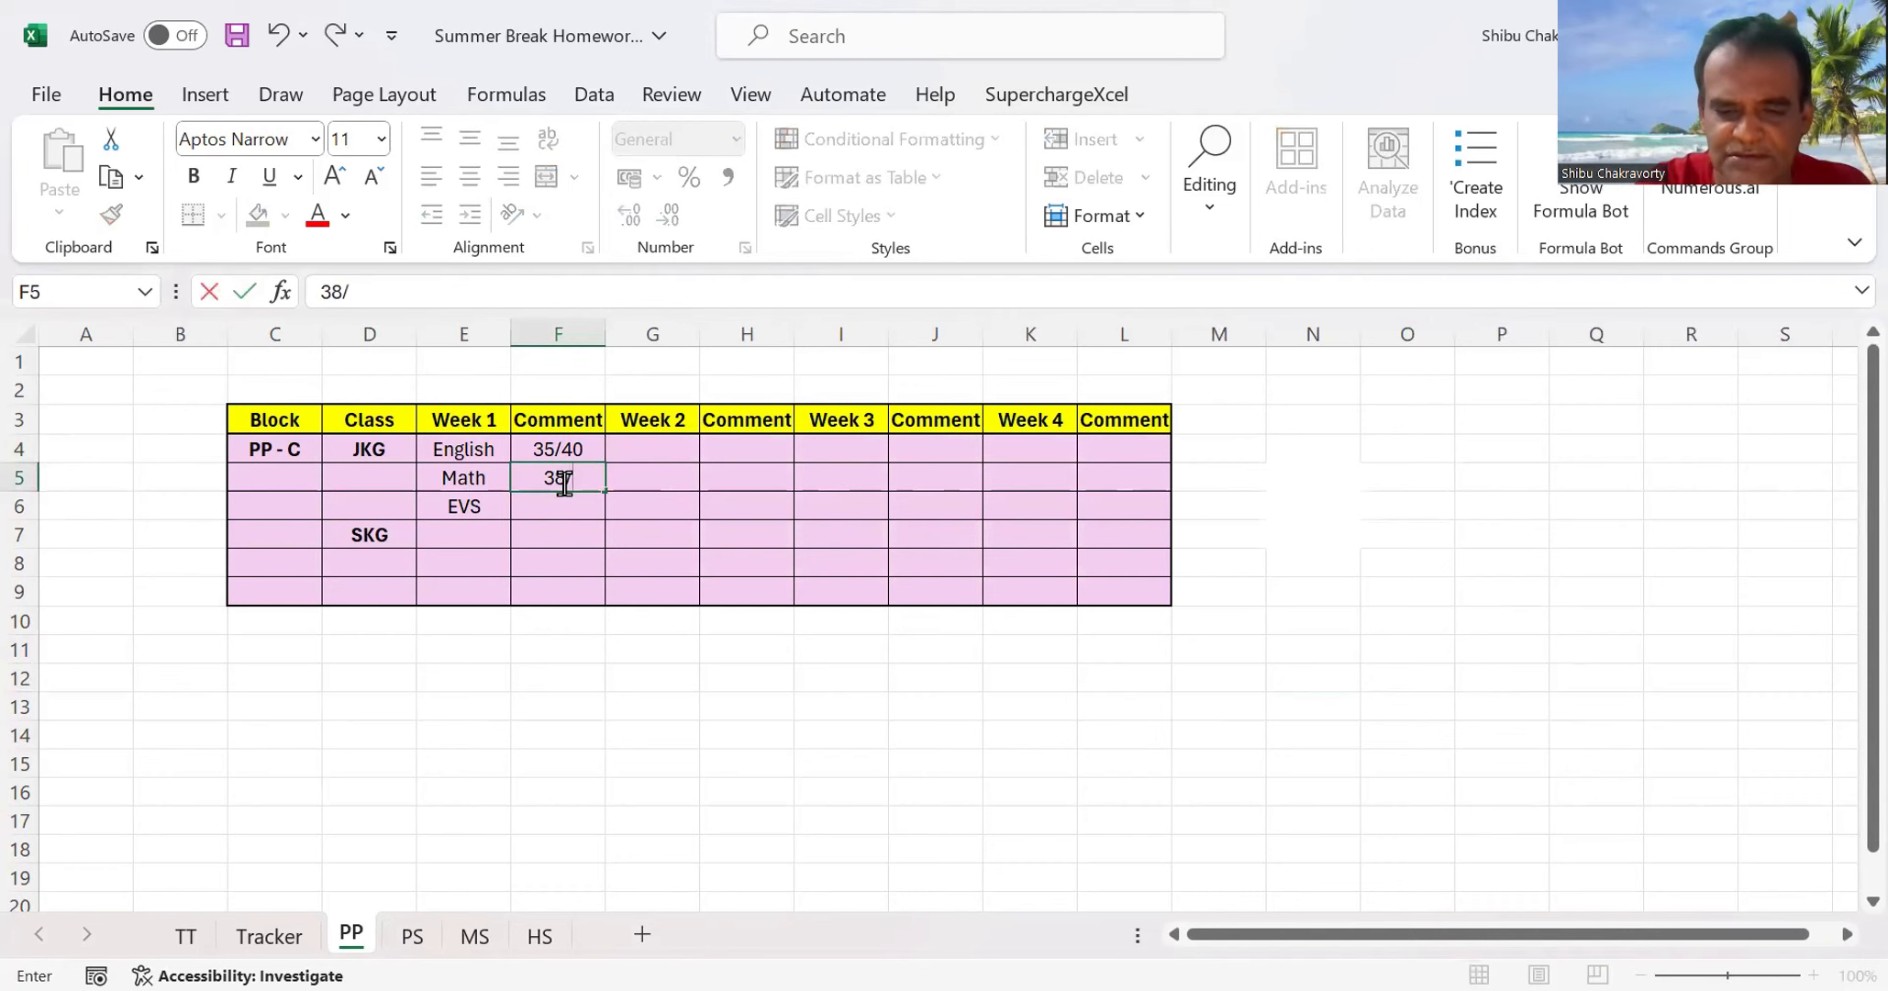
type("40")
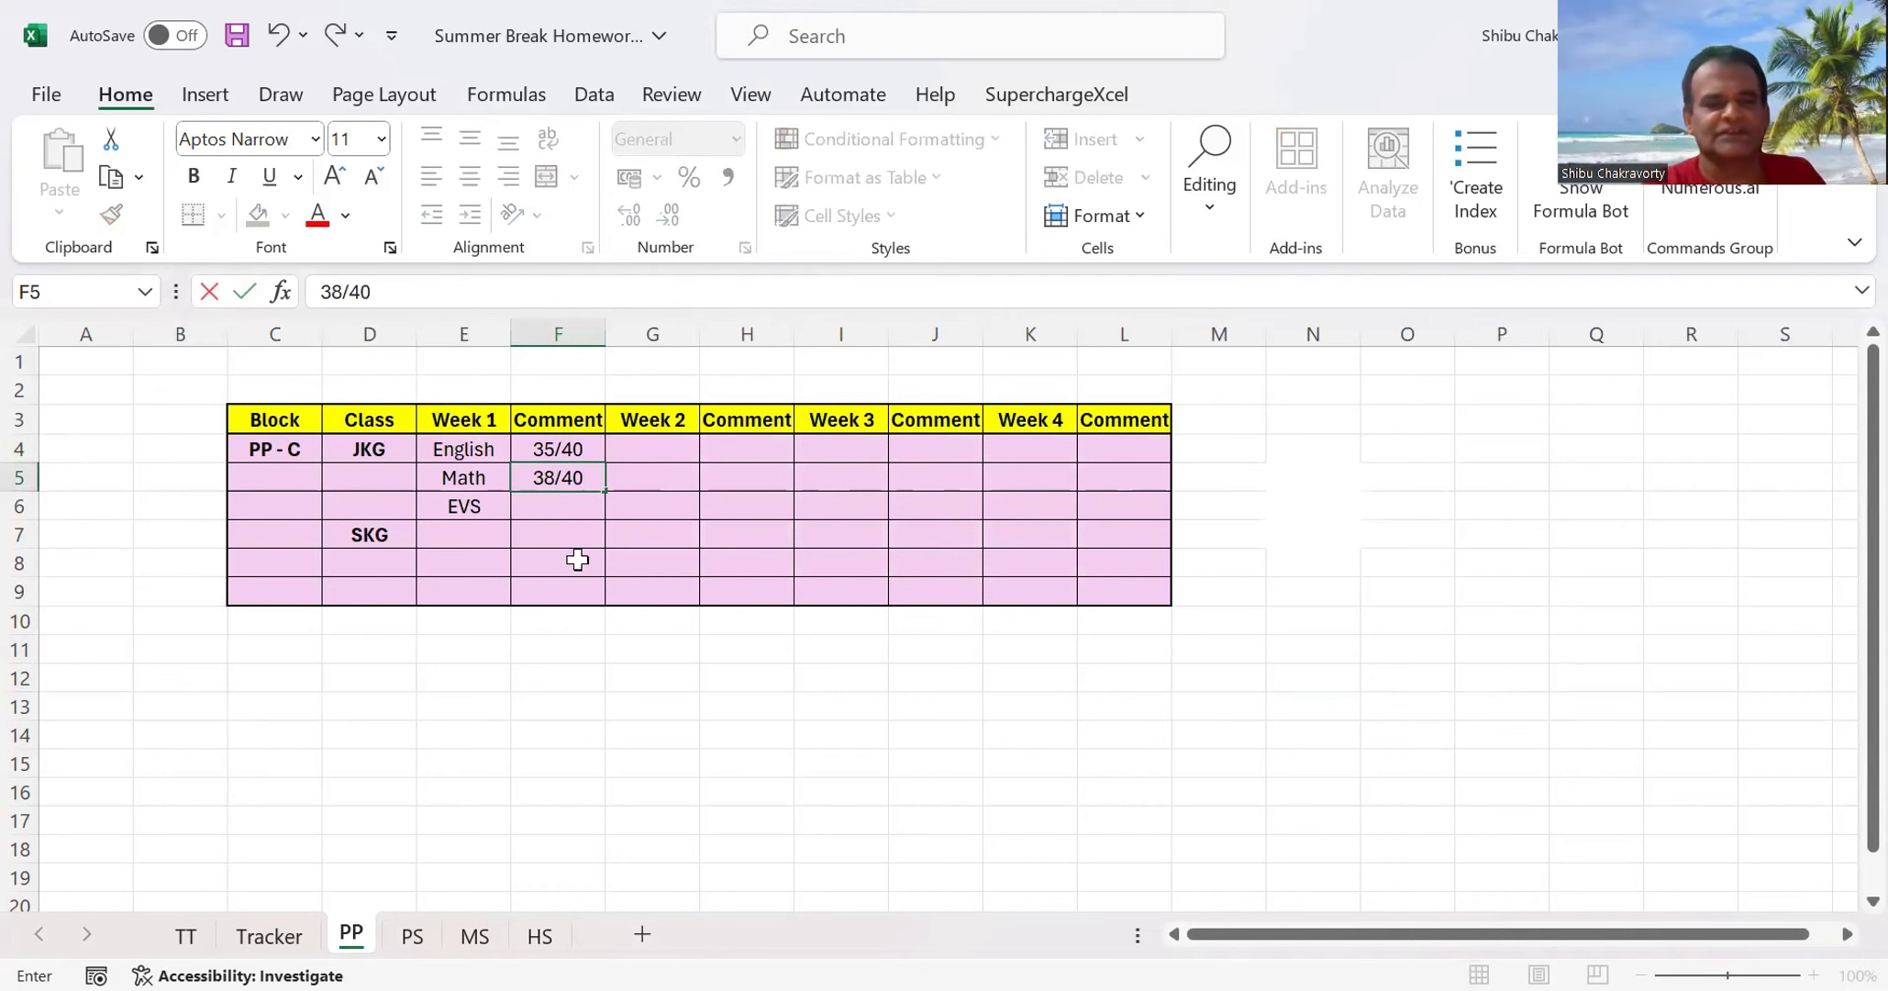
left_click(582, 506)
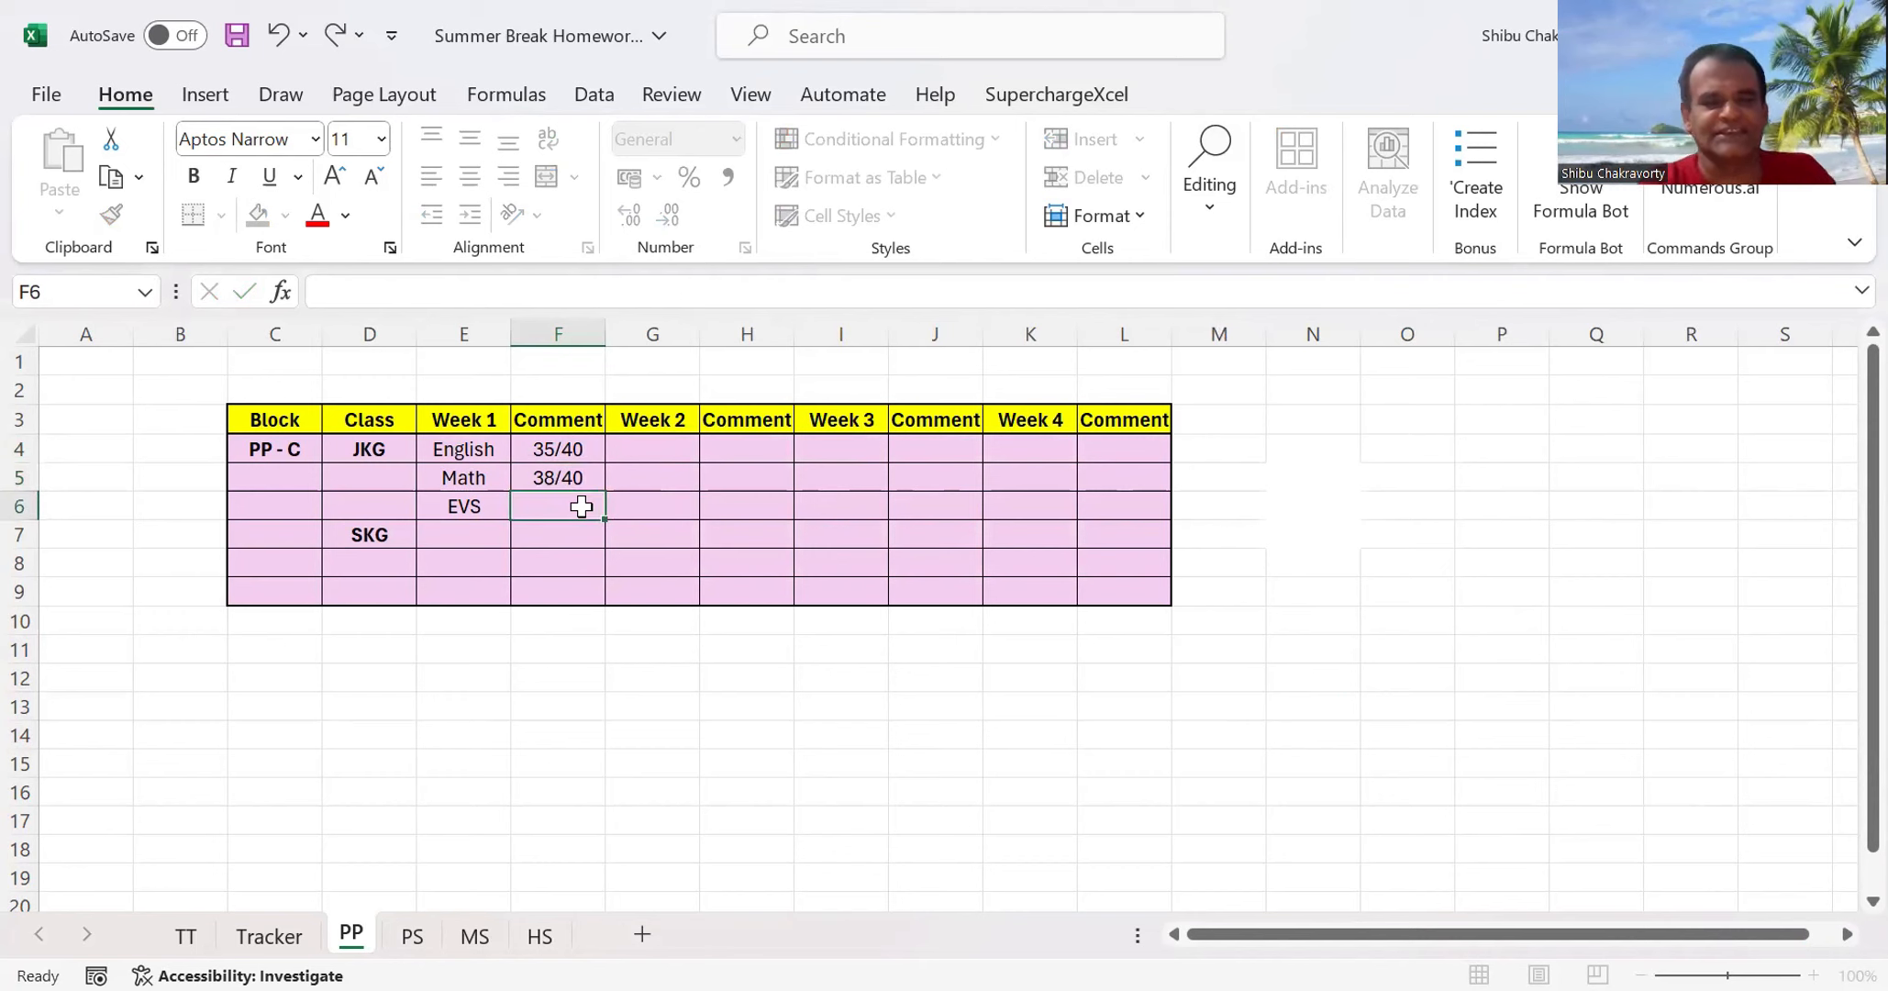
type("30/")
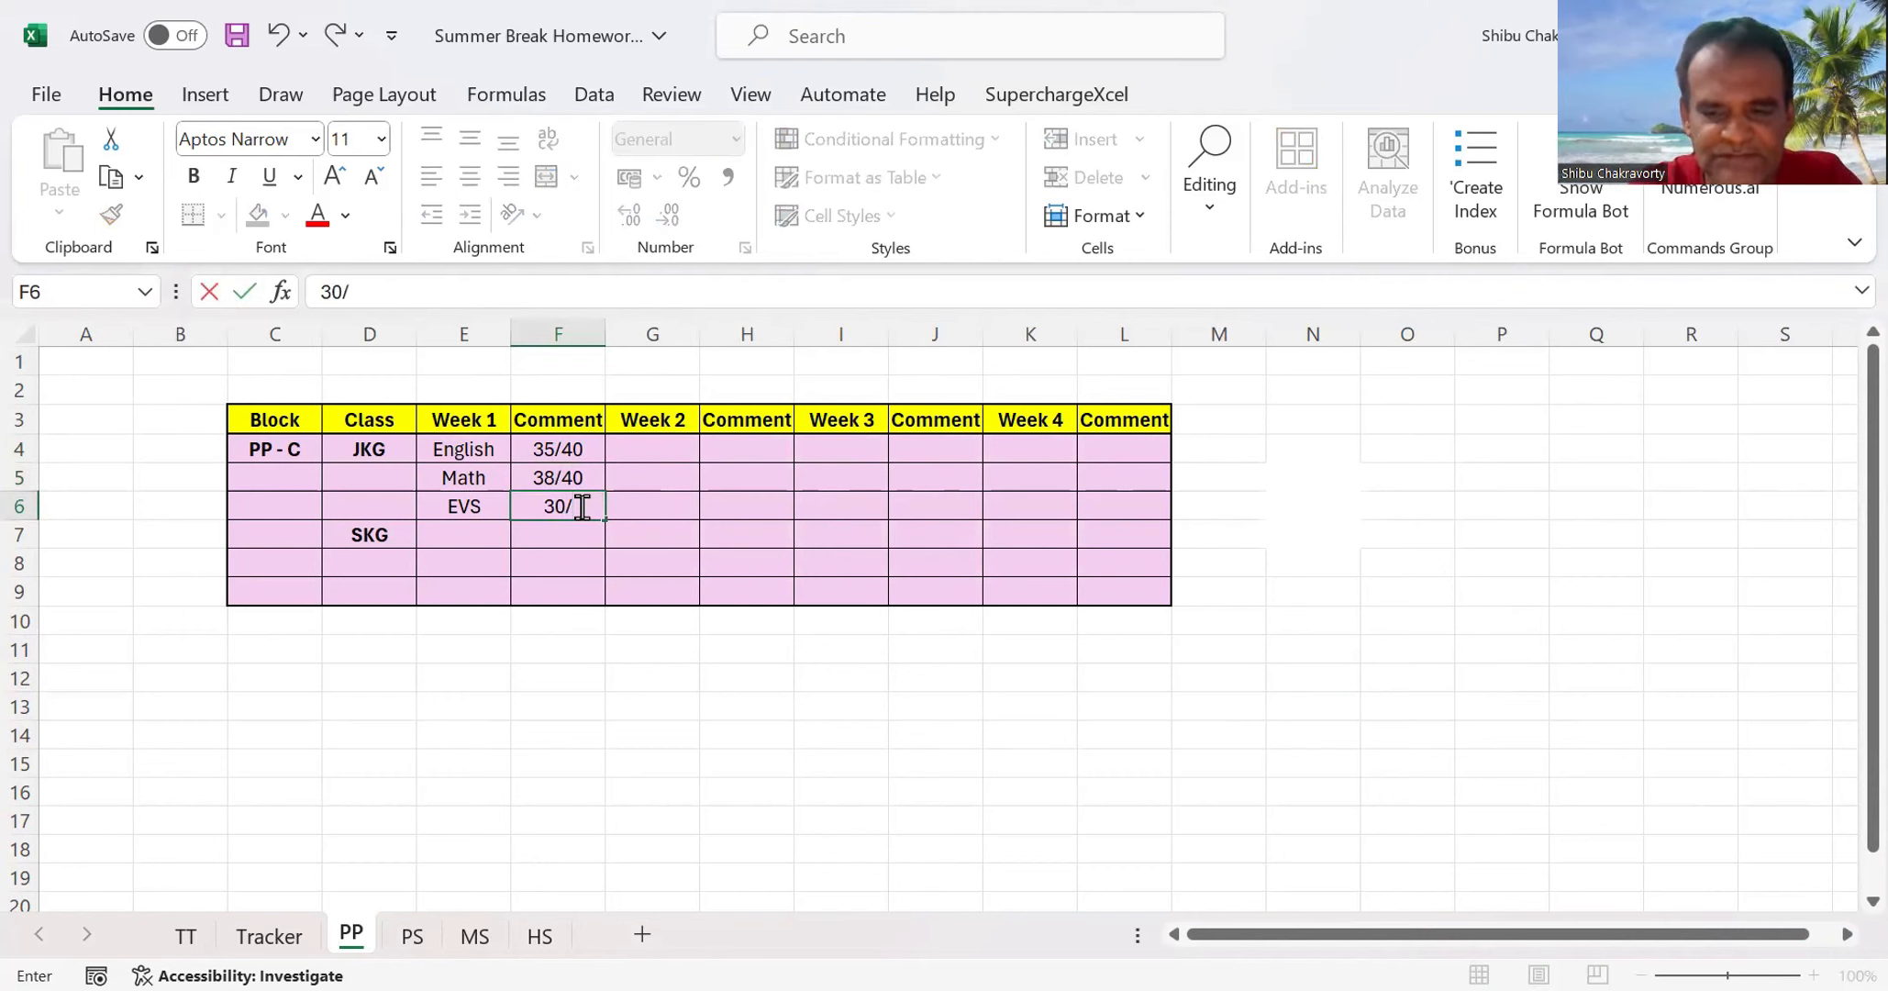
type("40")
left_click(956, 794)
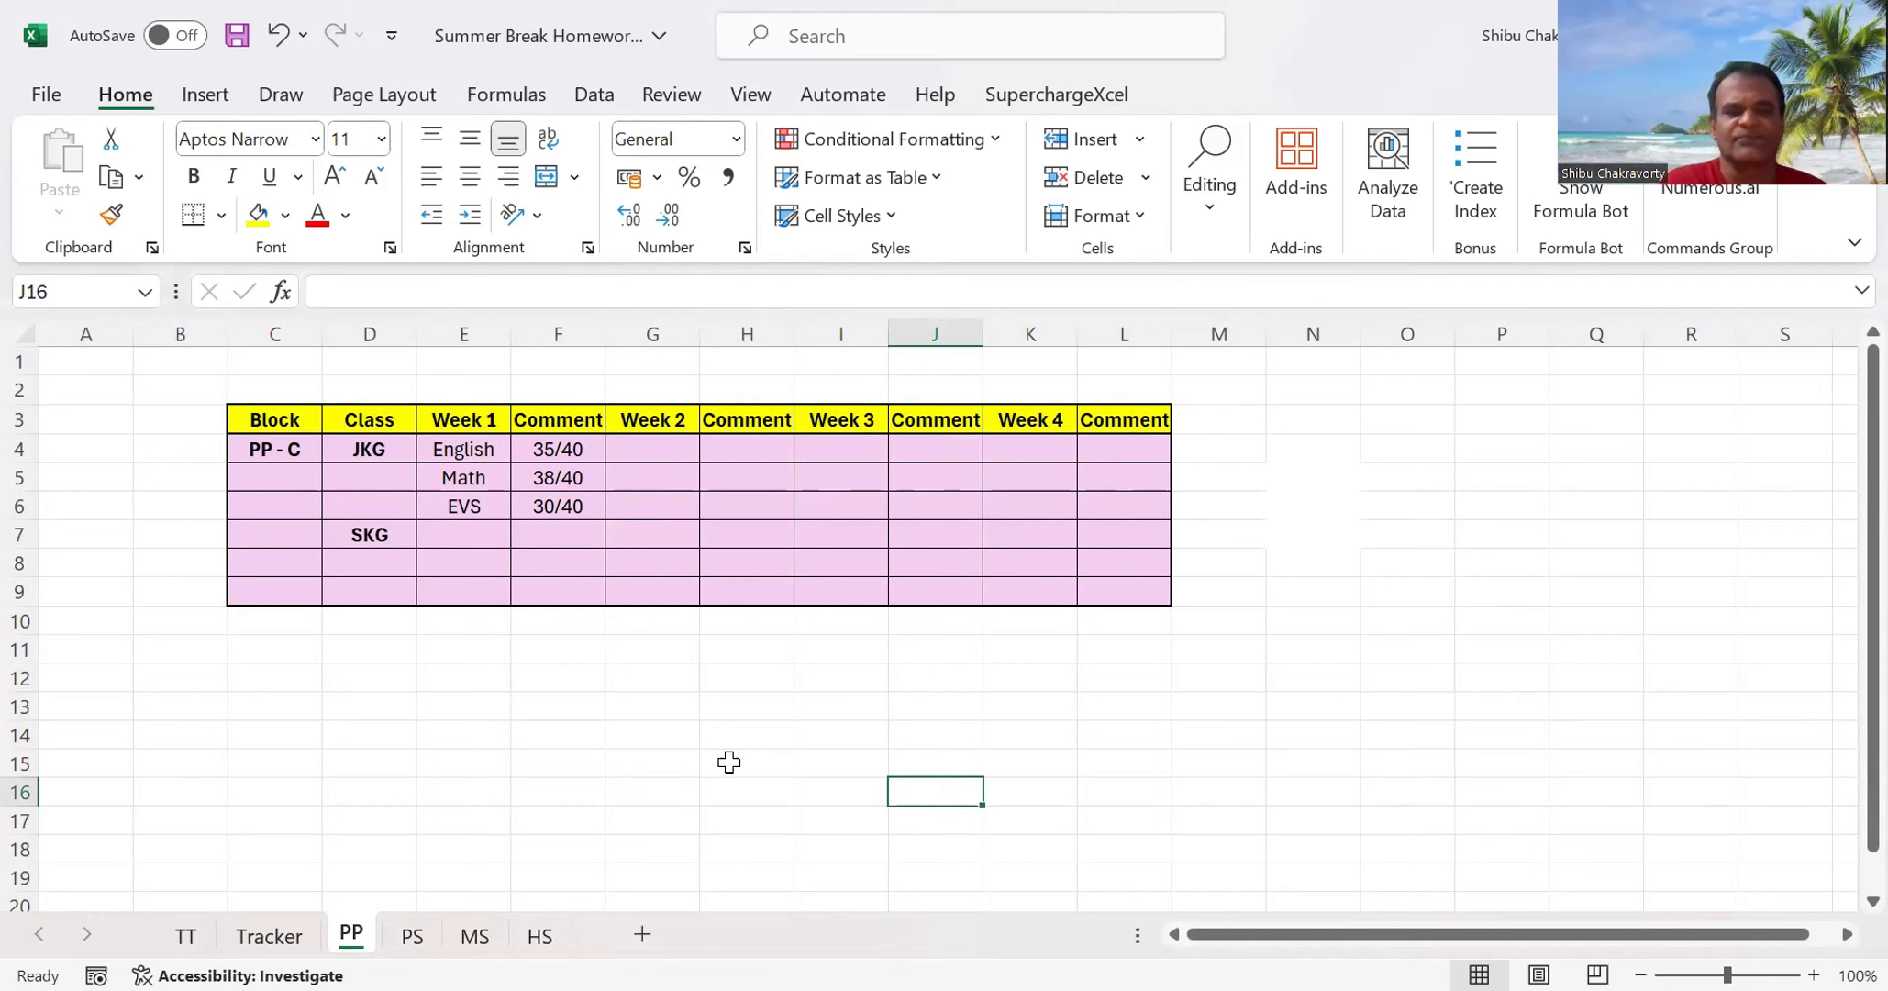
Choose English, Math and EVS as the SKG subjects for Week 1 in cells E7 to E9
left_click(477, 535)
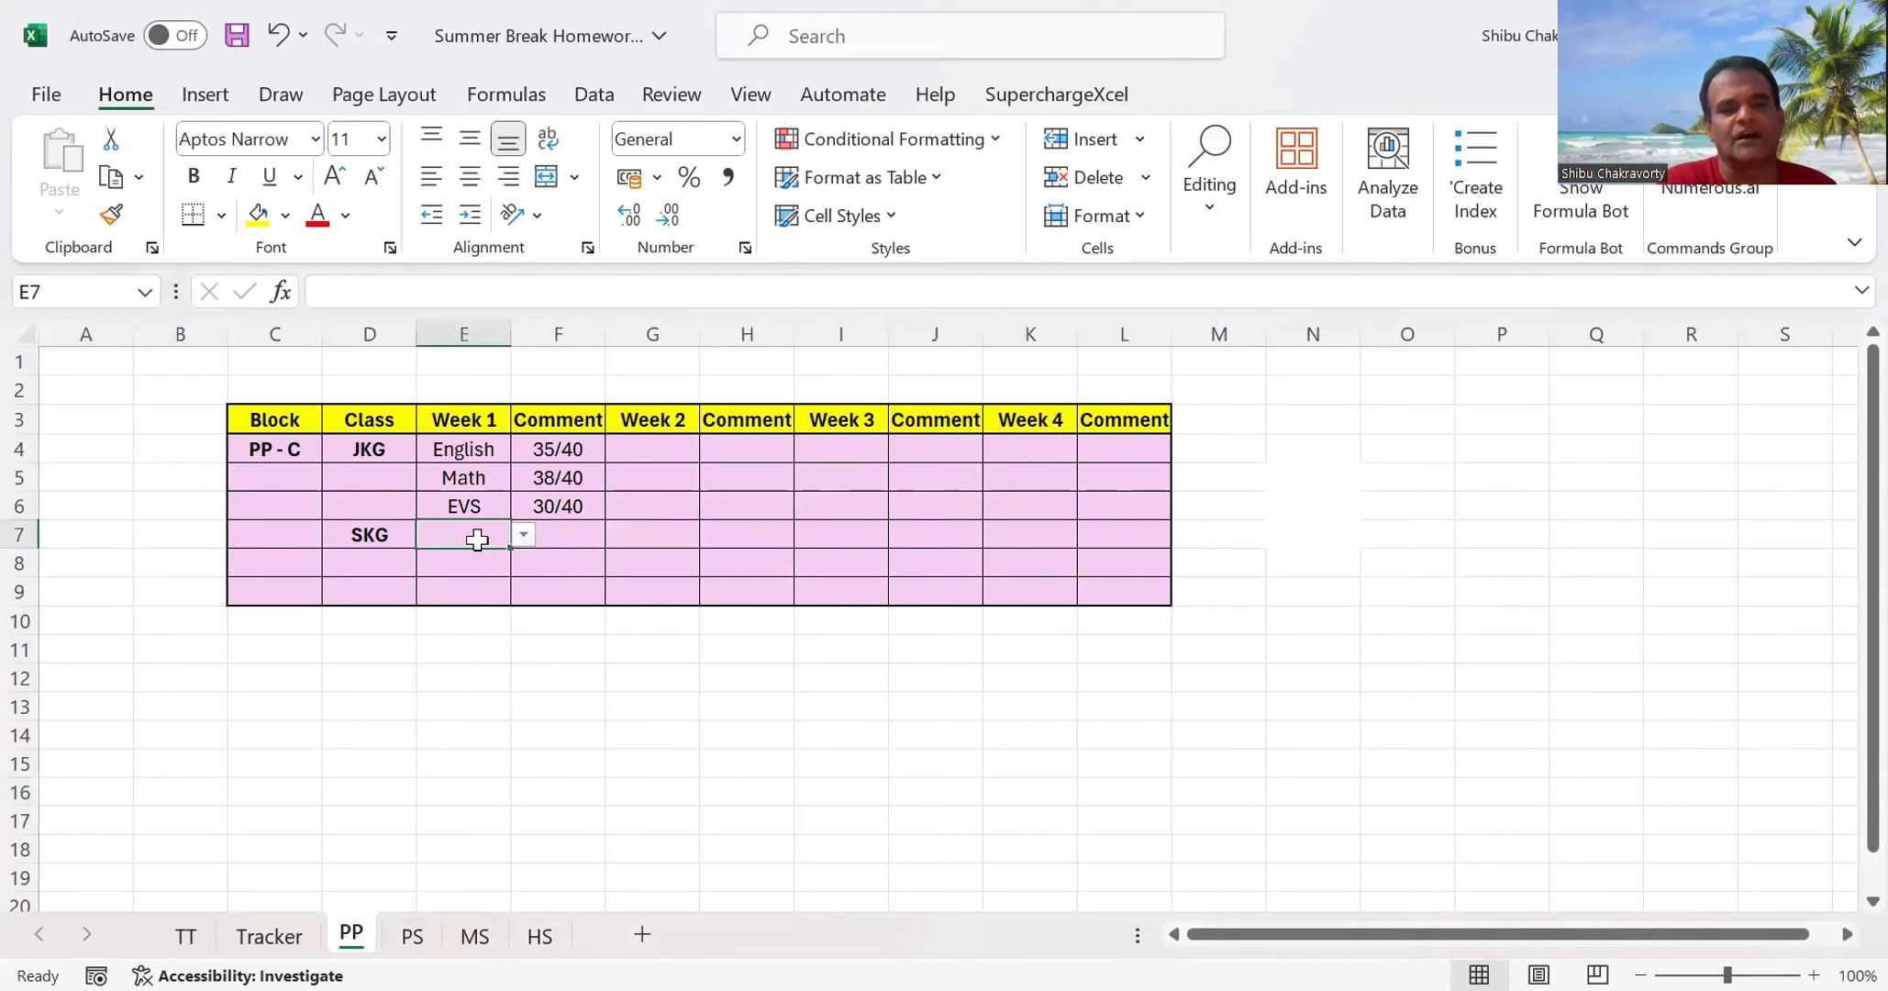
left_click(524, 534)
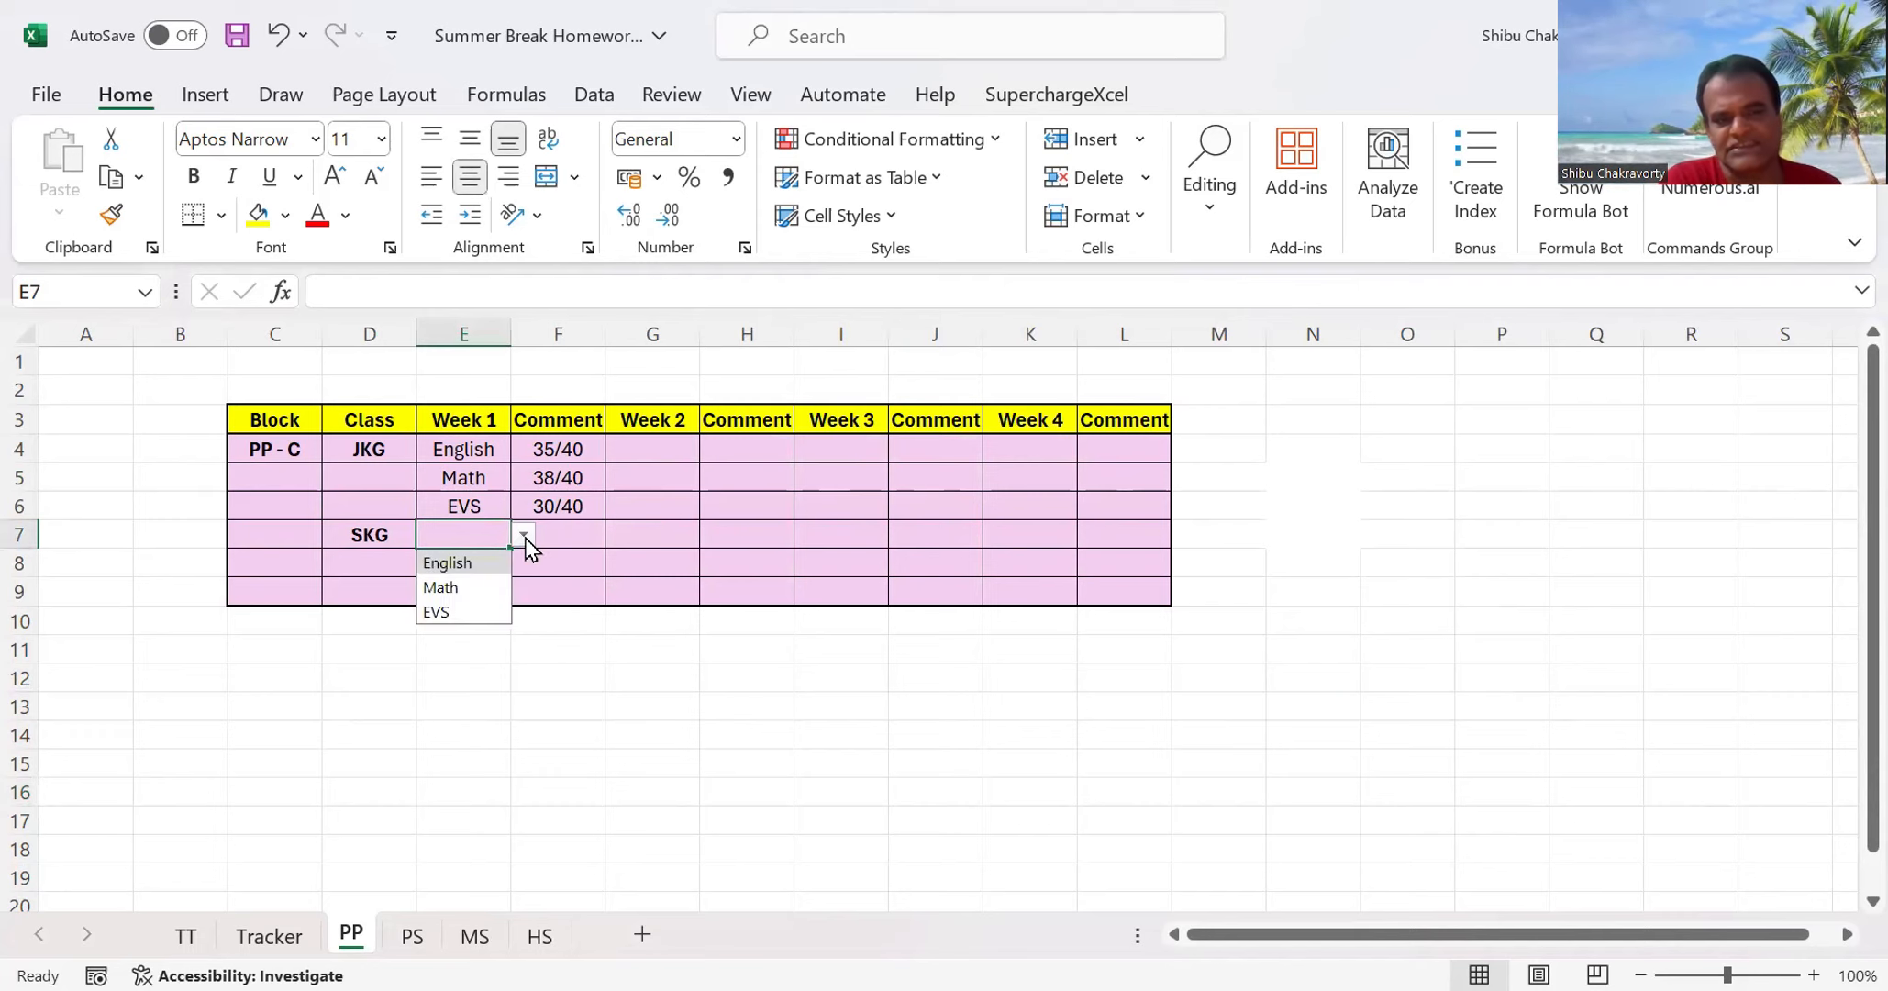
left_click(478, 563)
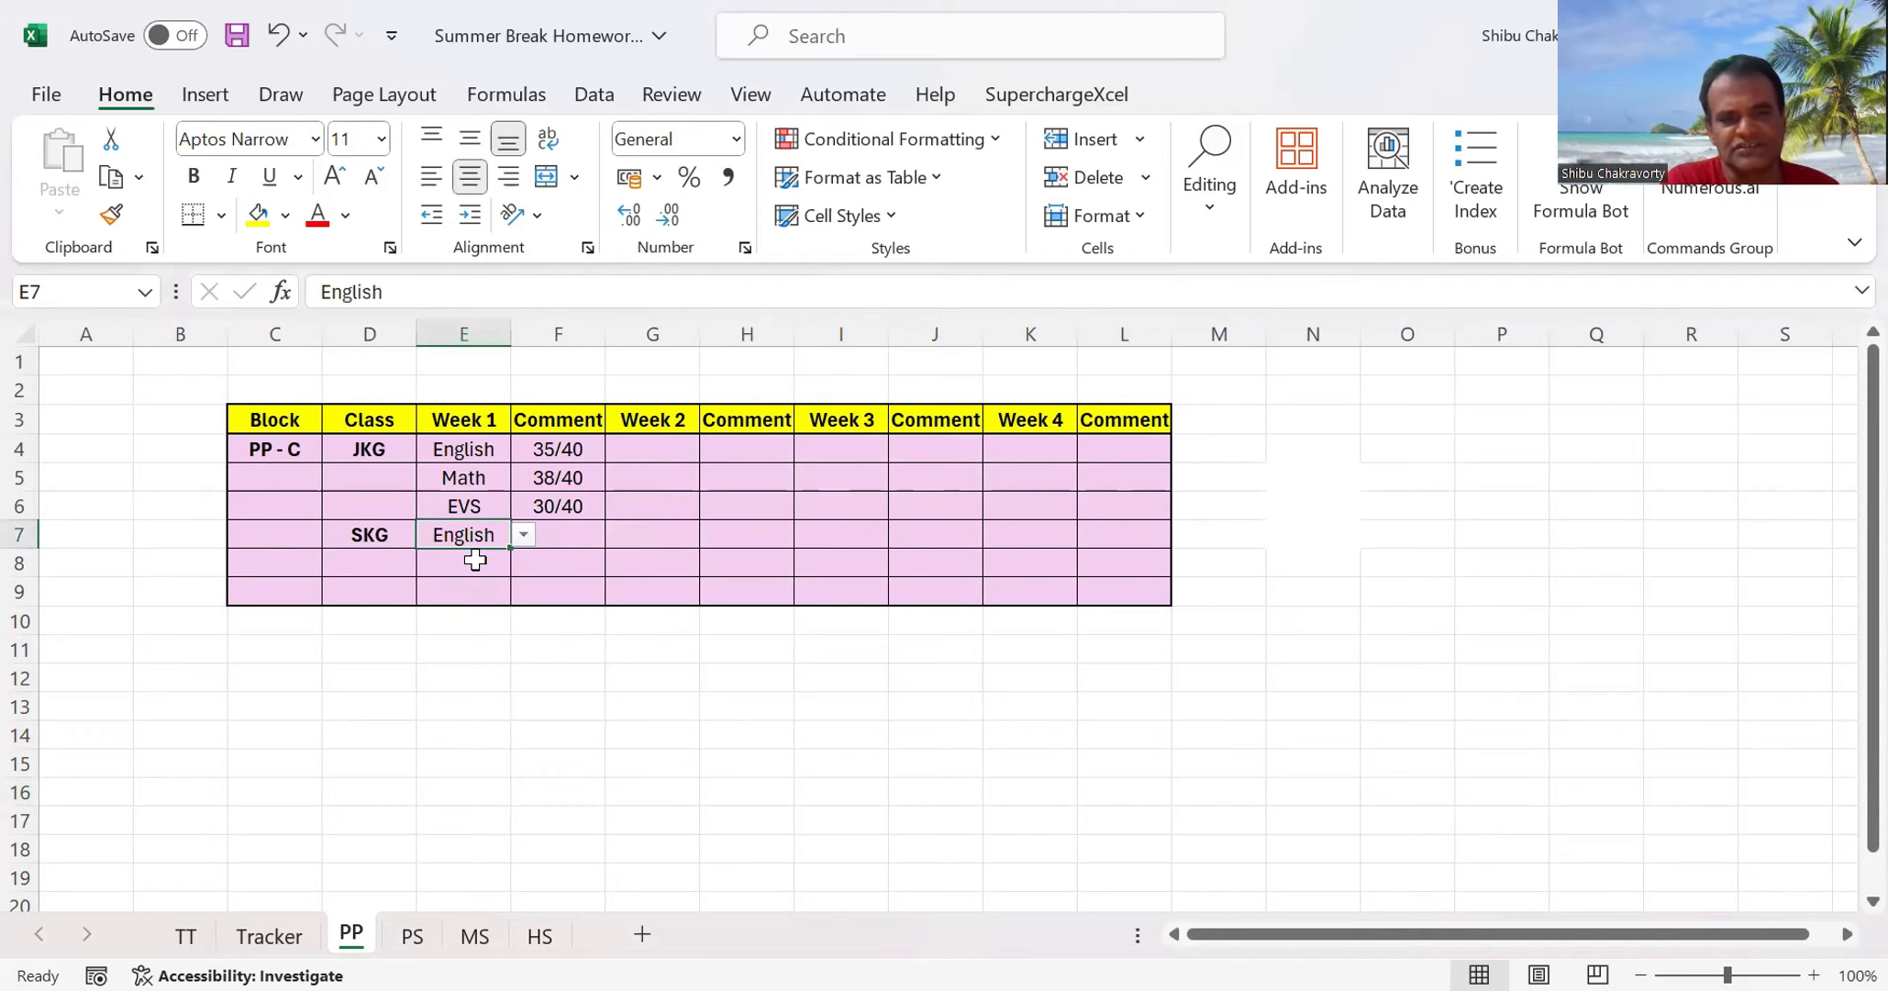
key("Return")
left_click(523, 563)
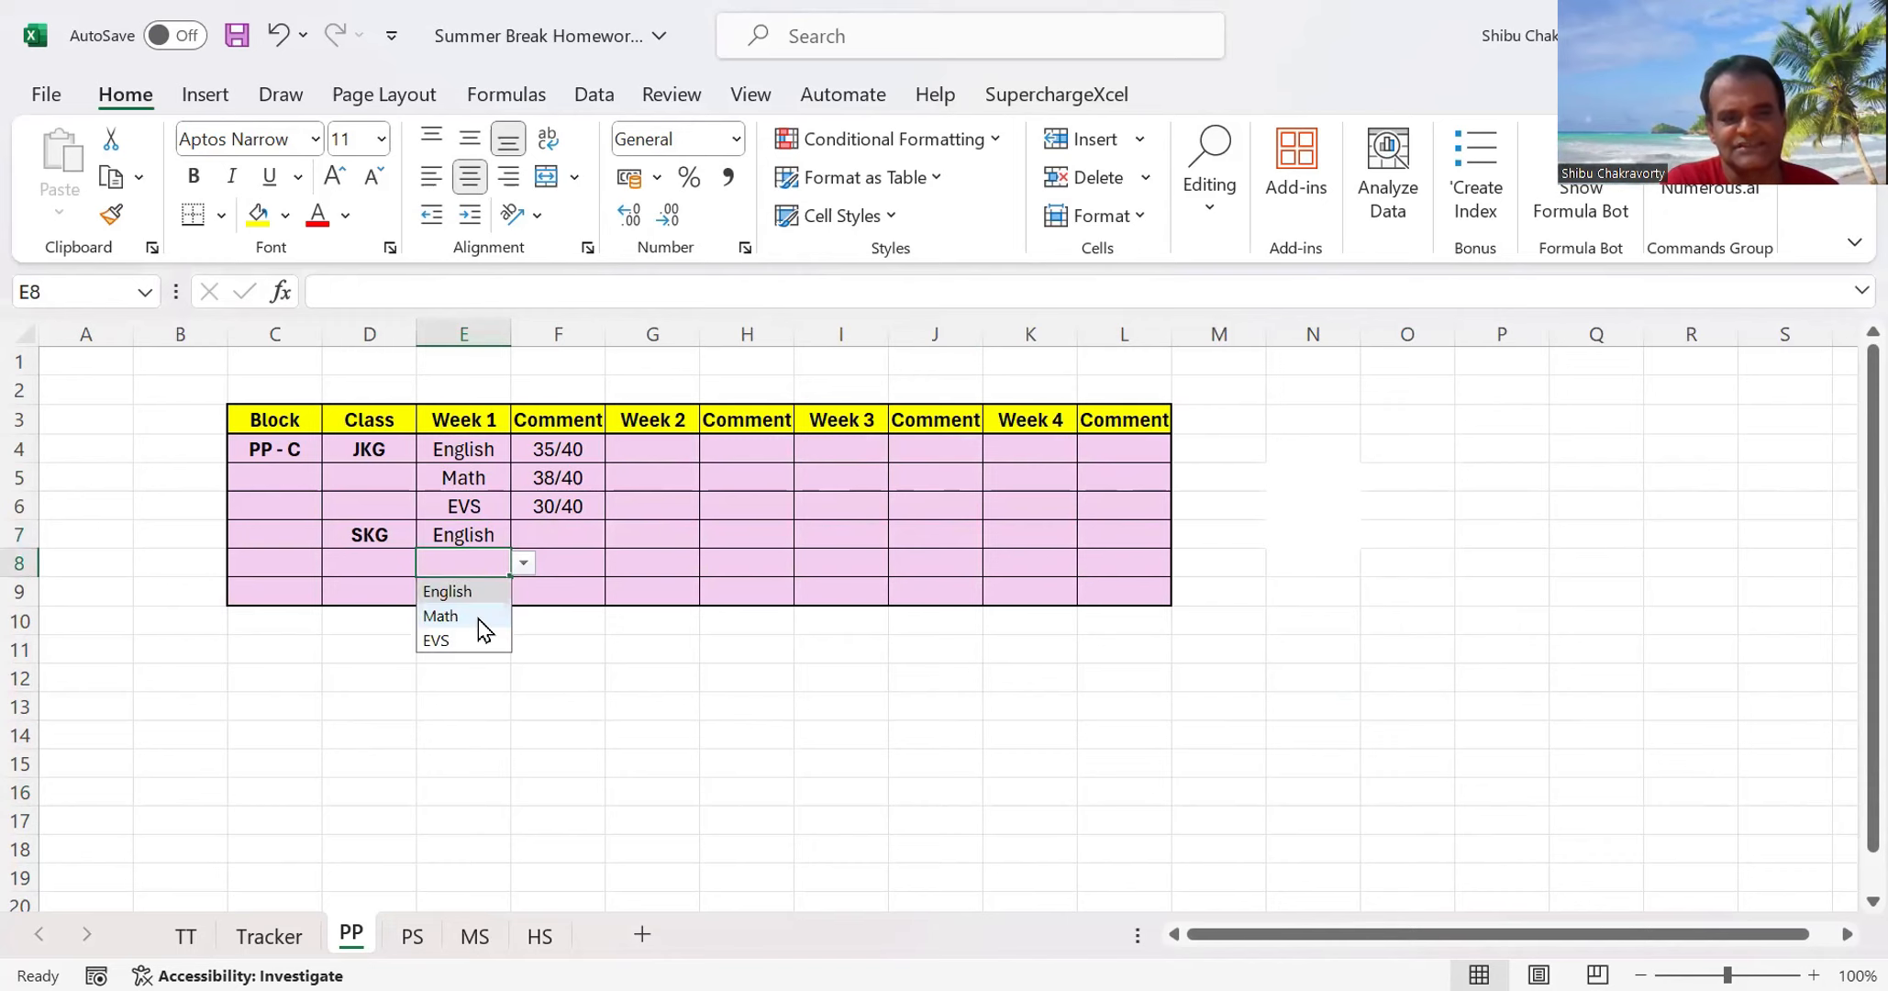
key("Return")
key("Return")
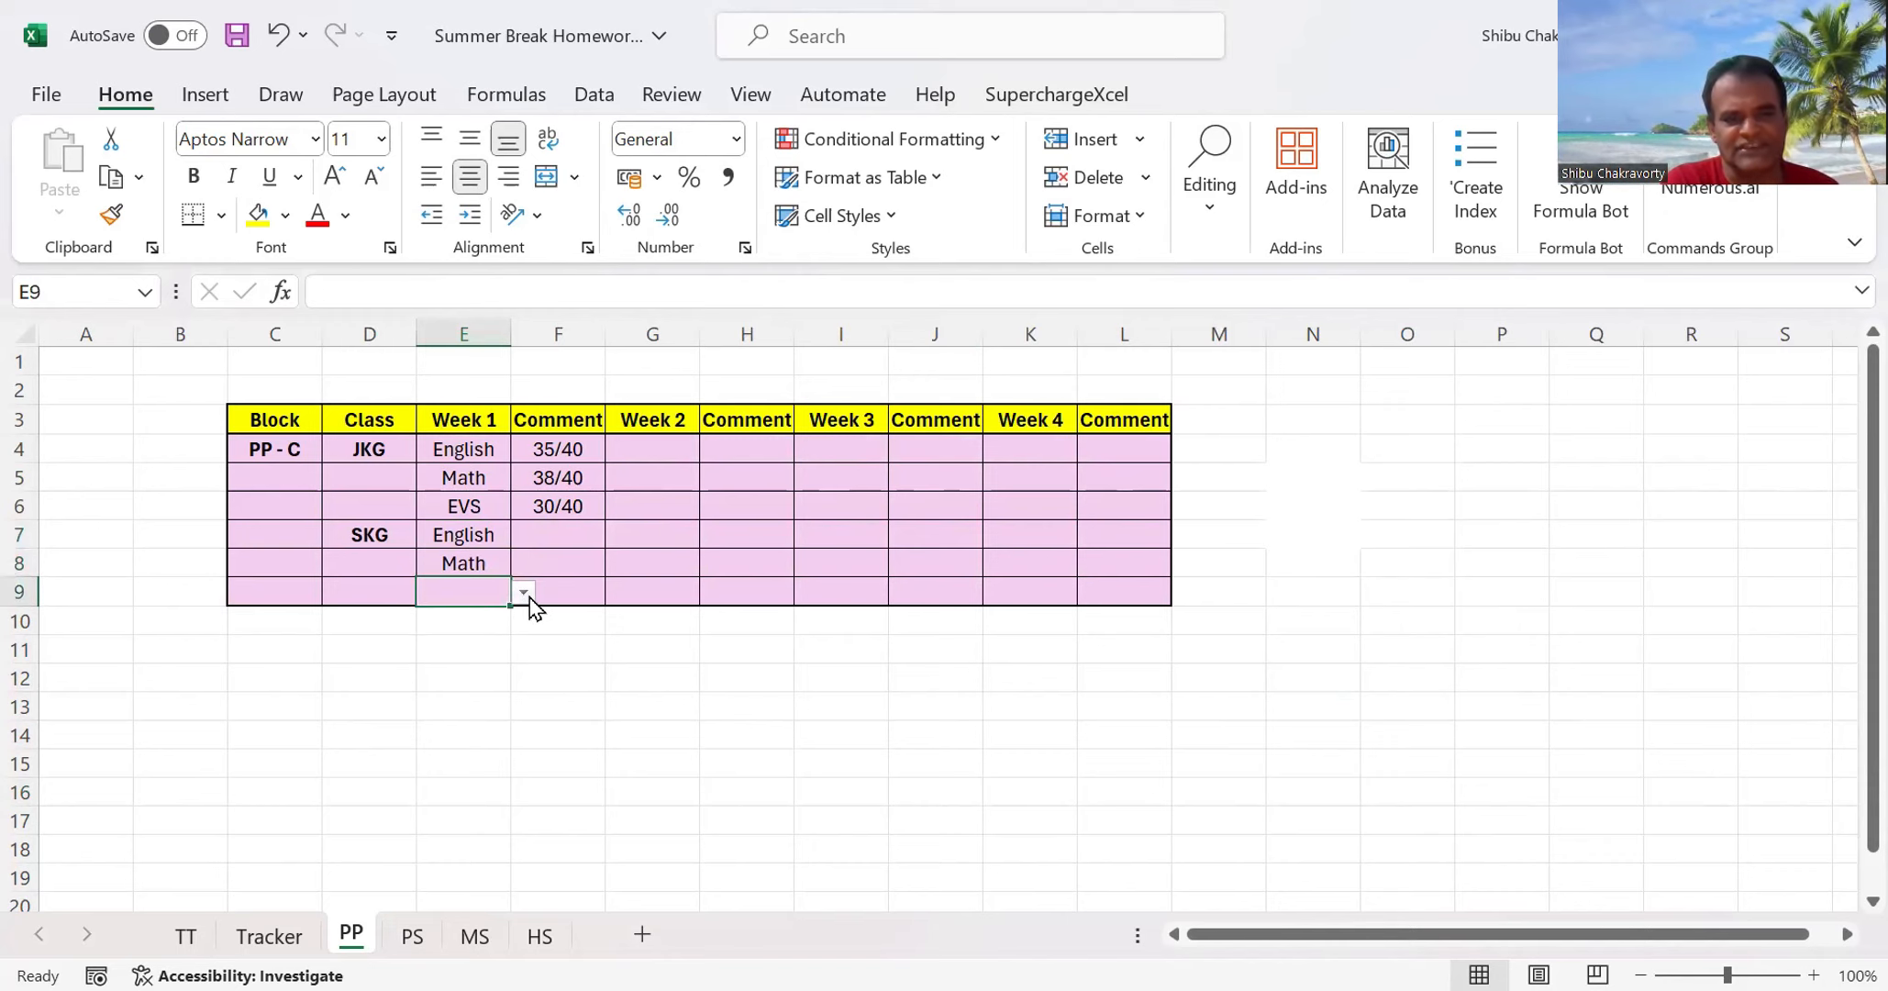
key("alt+Down")
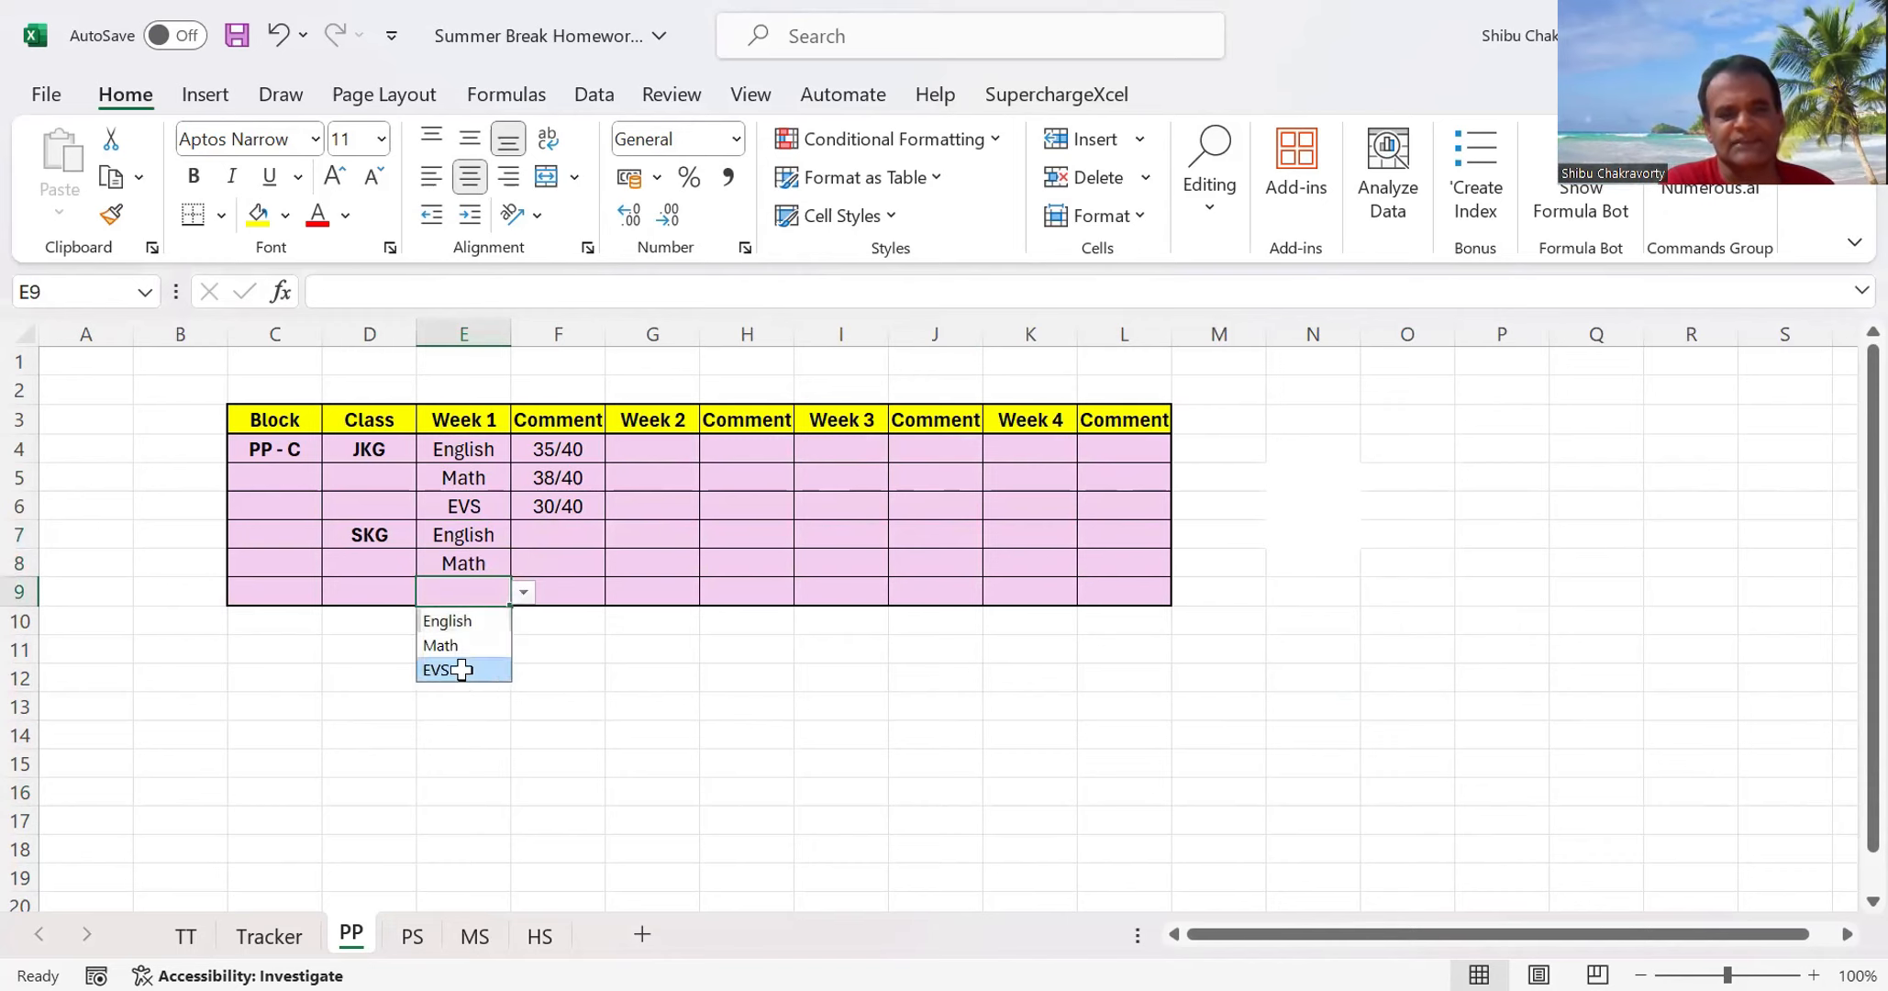
key("Return")
Enter 45/50 as the Week 1 comment for SKG English in cell F7
left_click(556, 533)
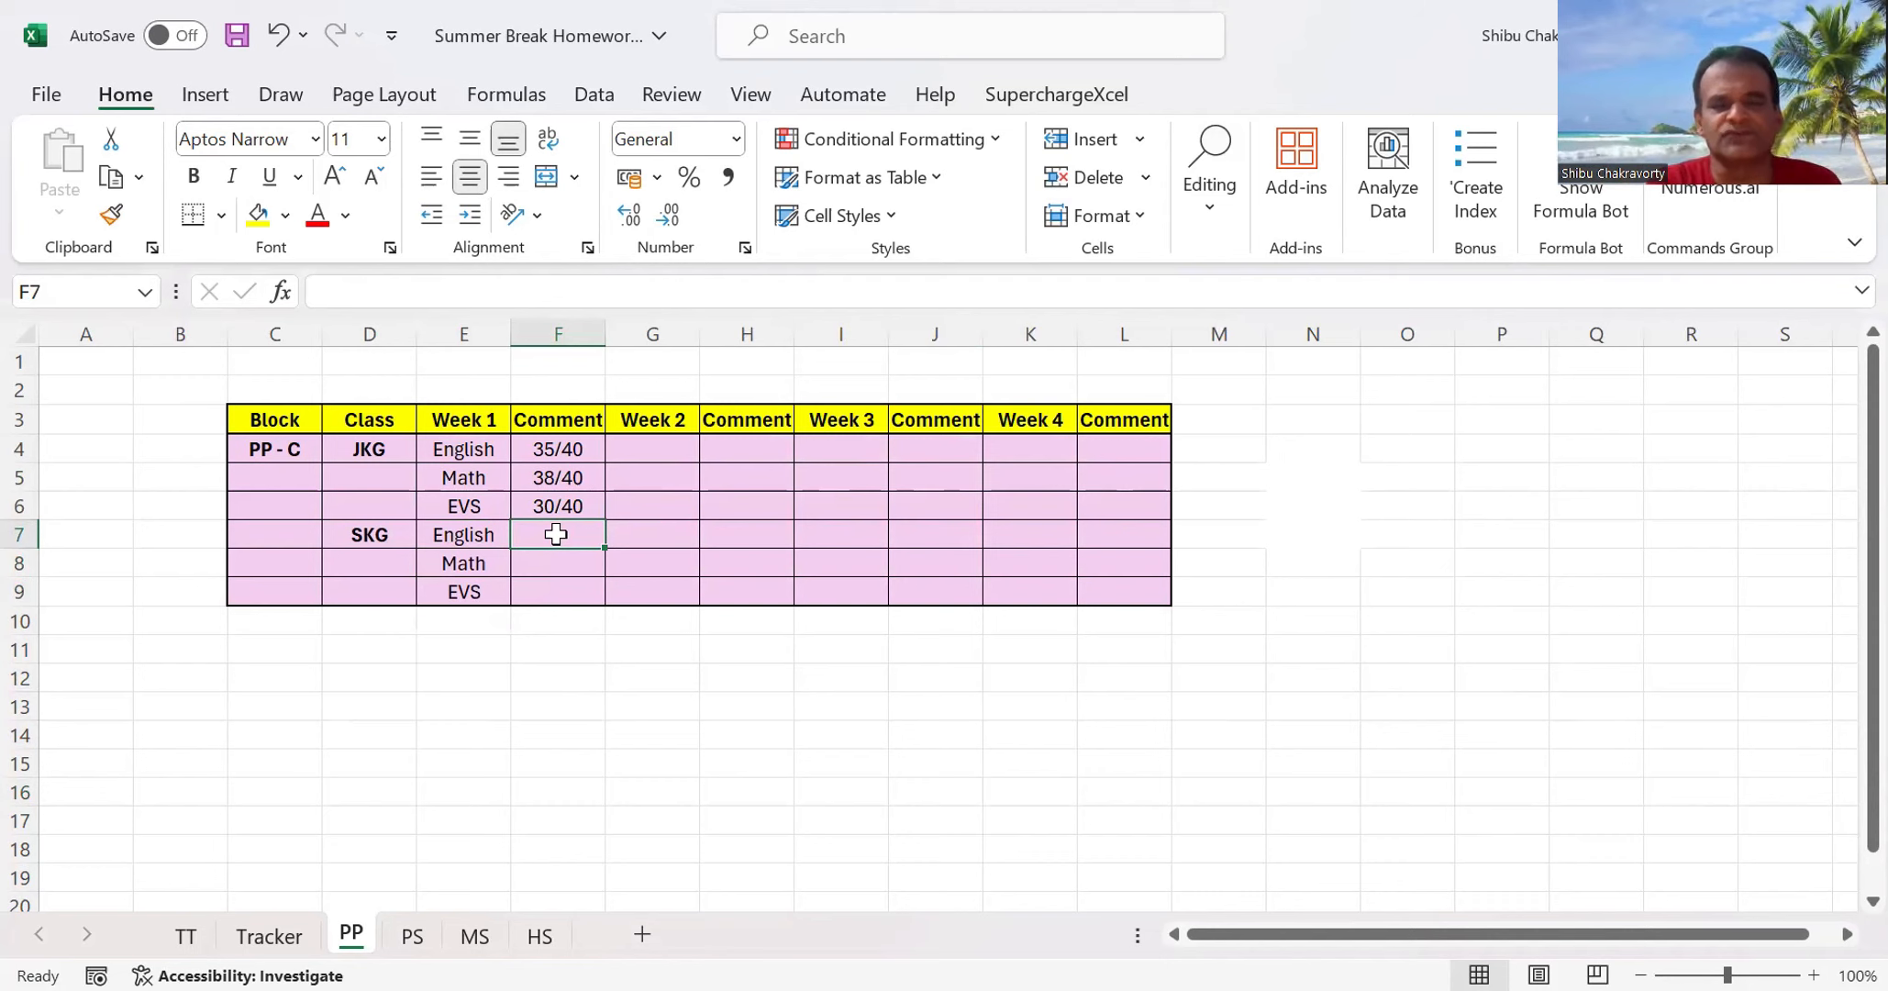
type("5")
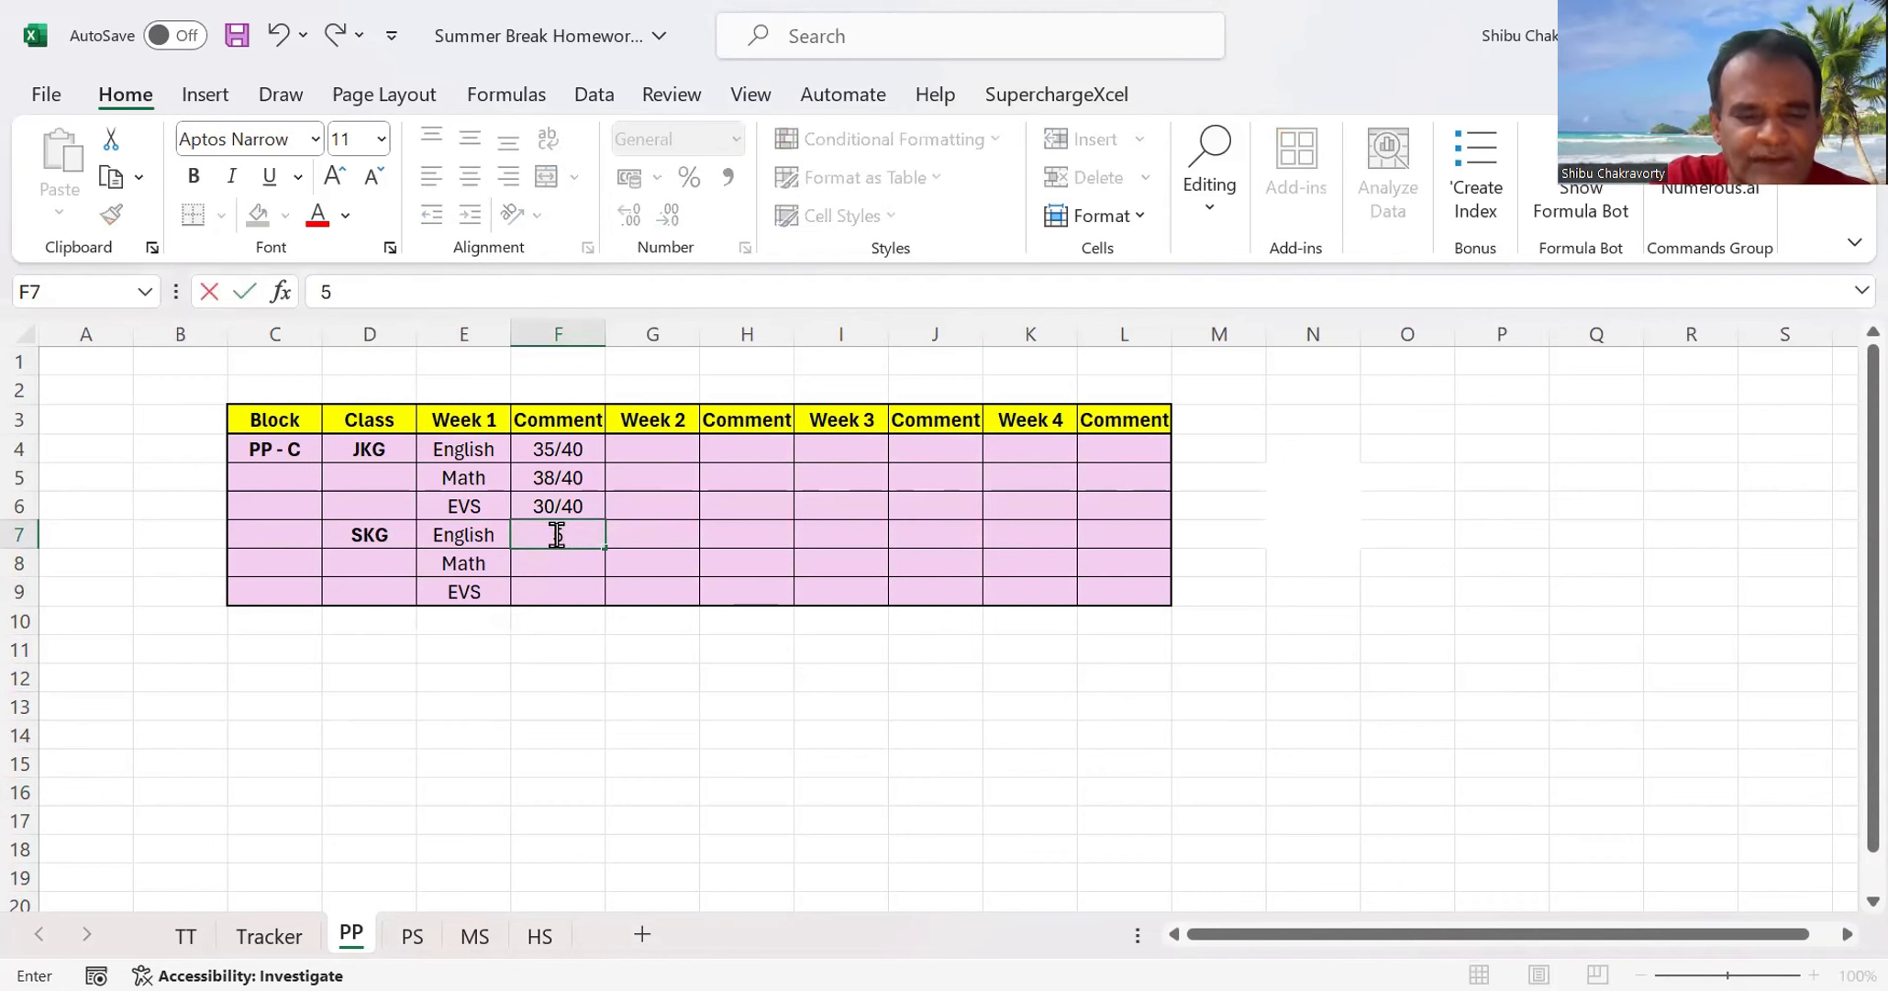
type("45")
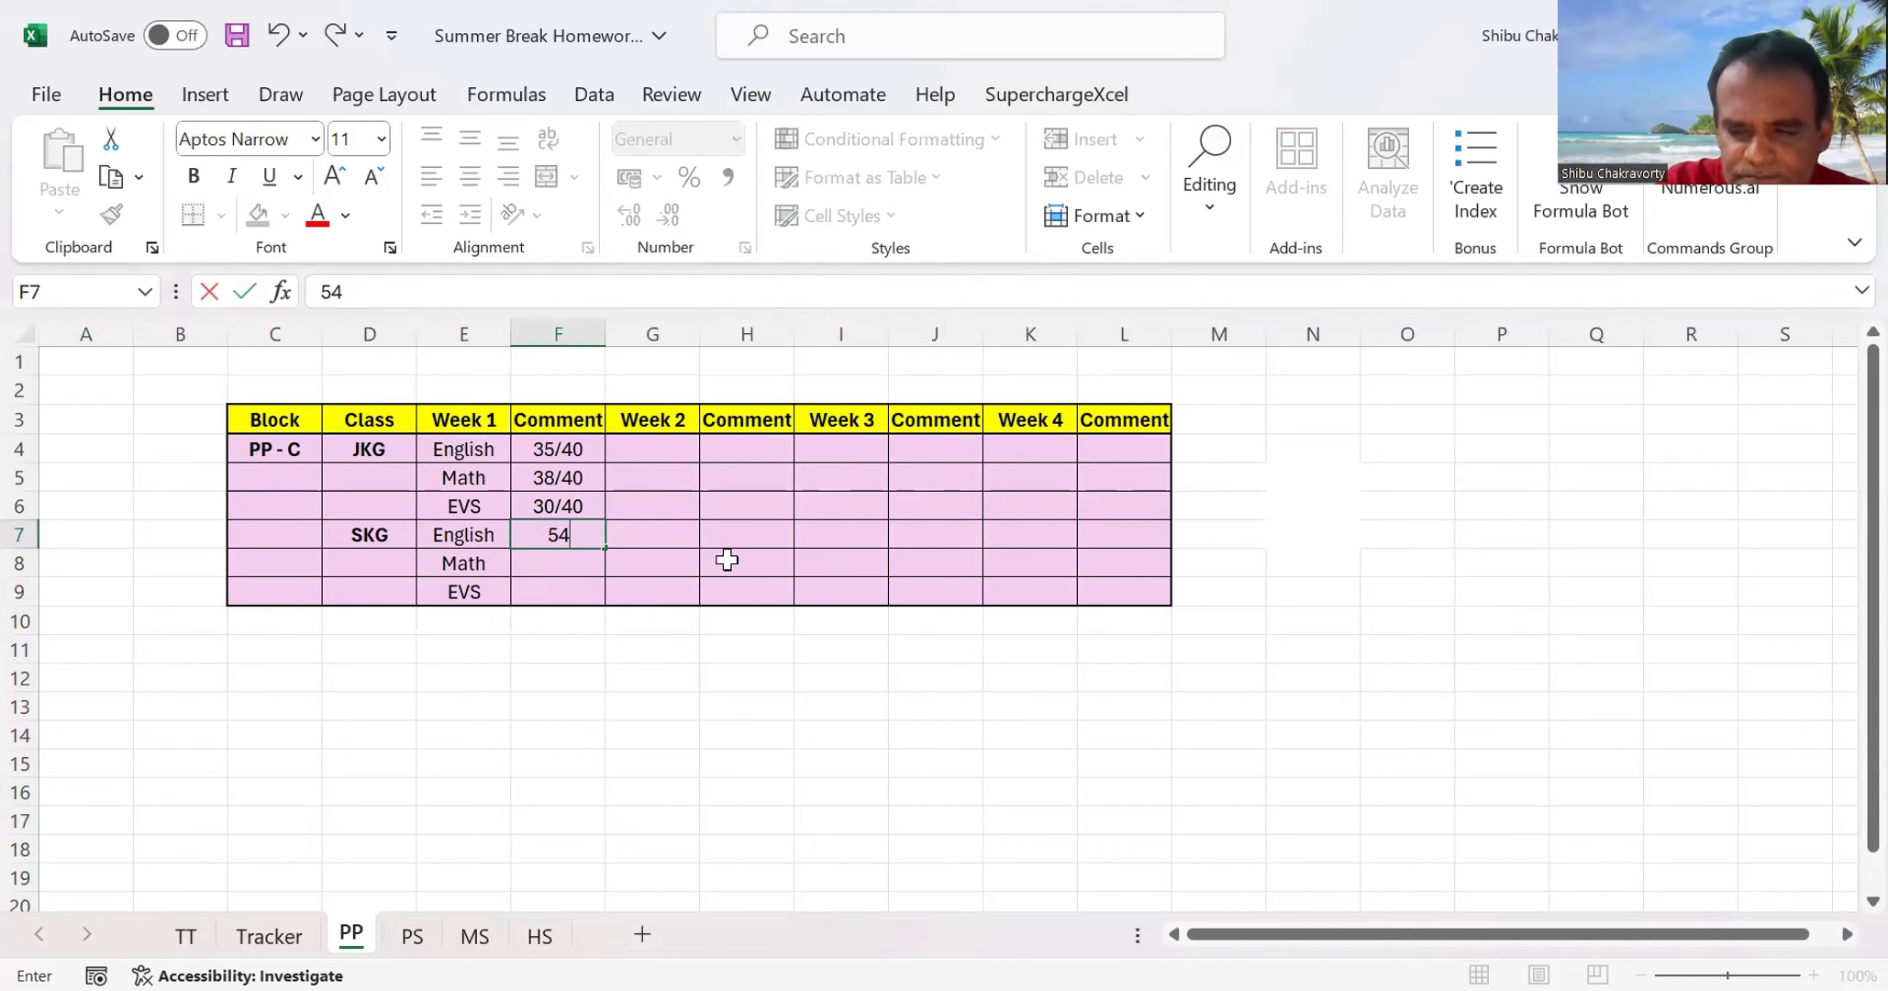
type("/")
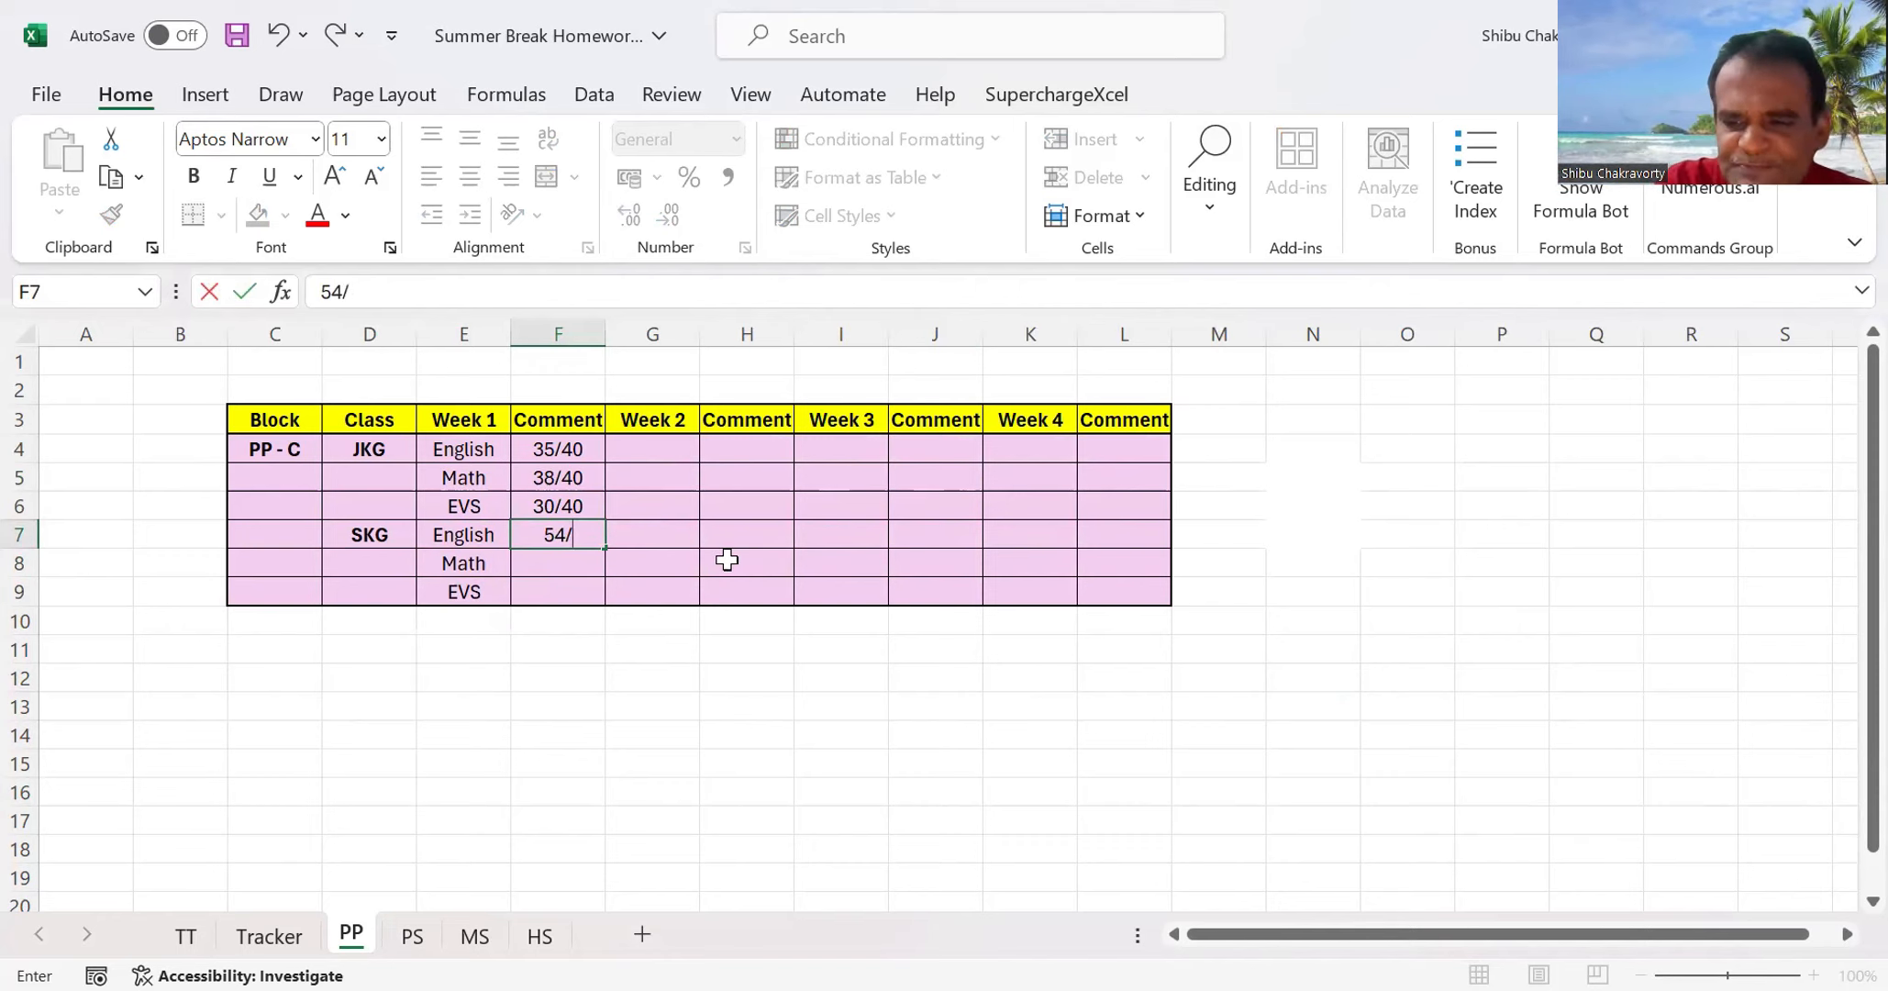
key("BackSpace")
key("BackSpace")
key("BackSpace")
type("45")
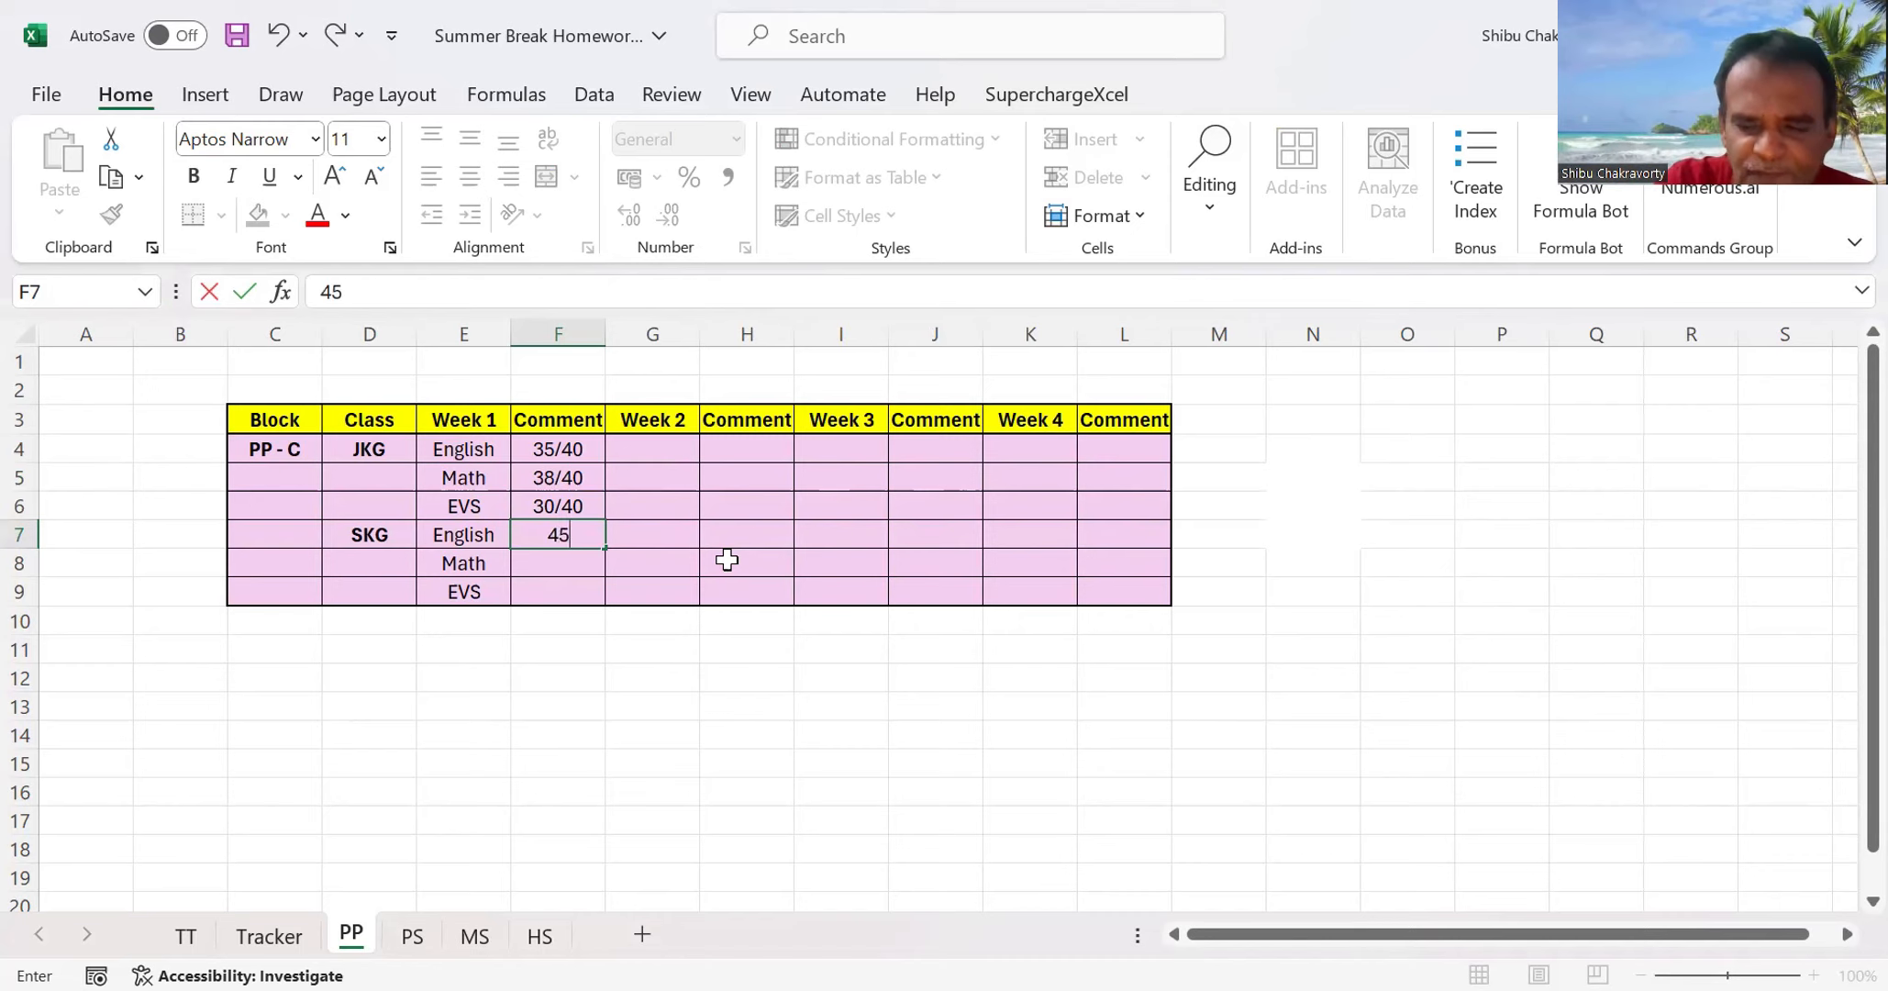
type("/50")
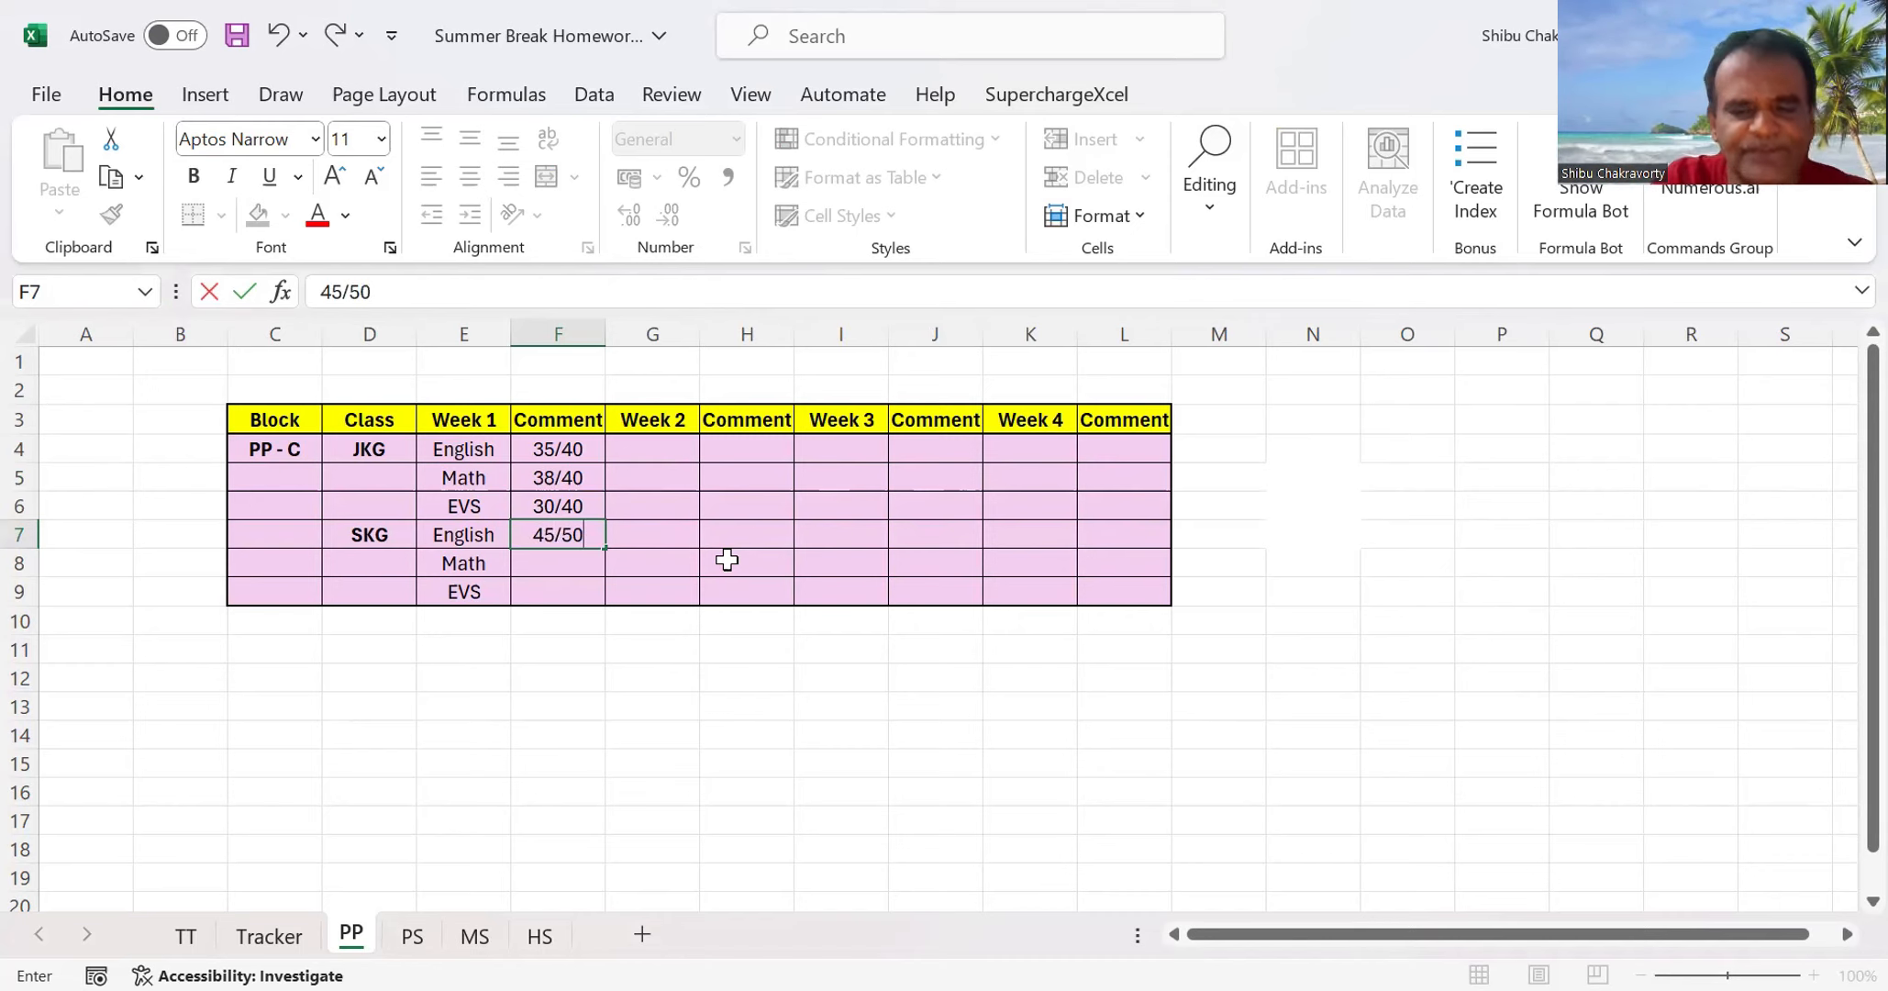
left_click(1417, 644)
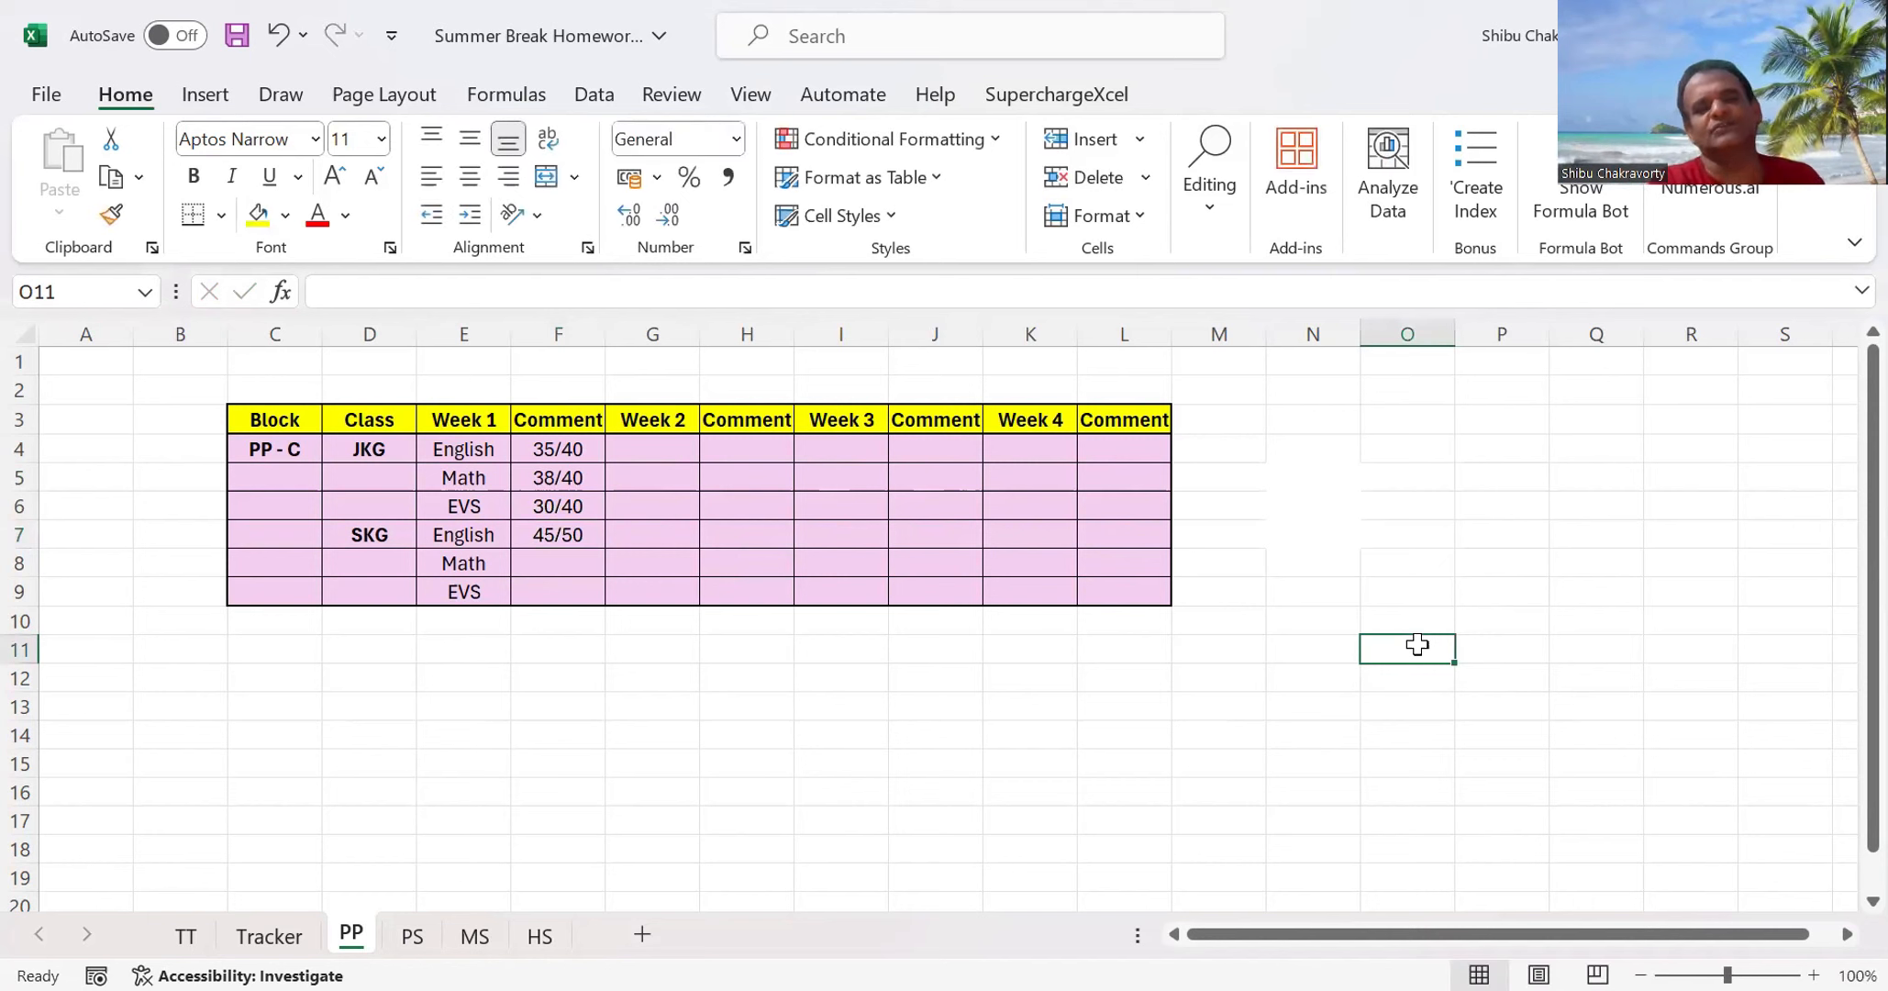
left_click(458, 334)
left_click(550, 323)
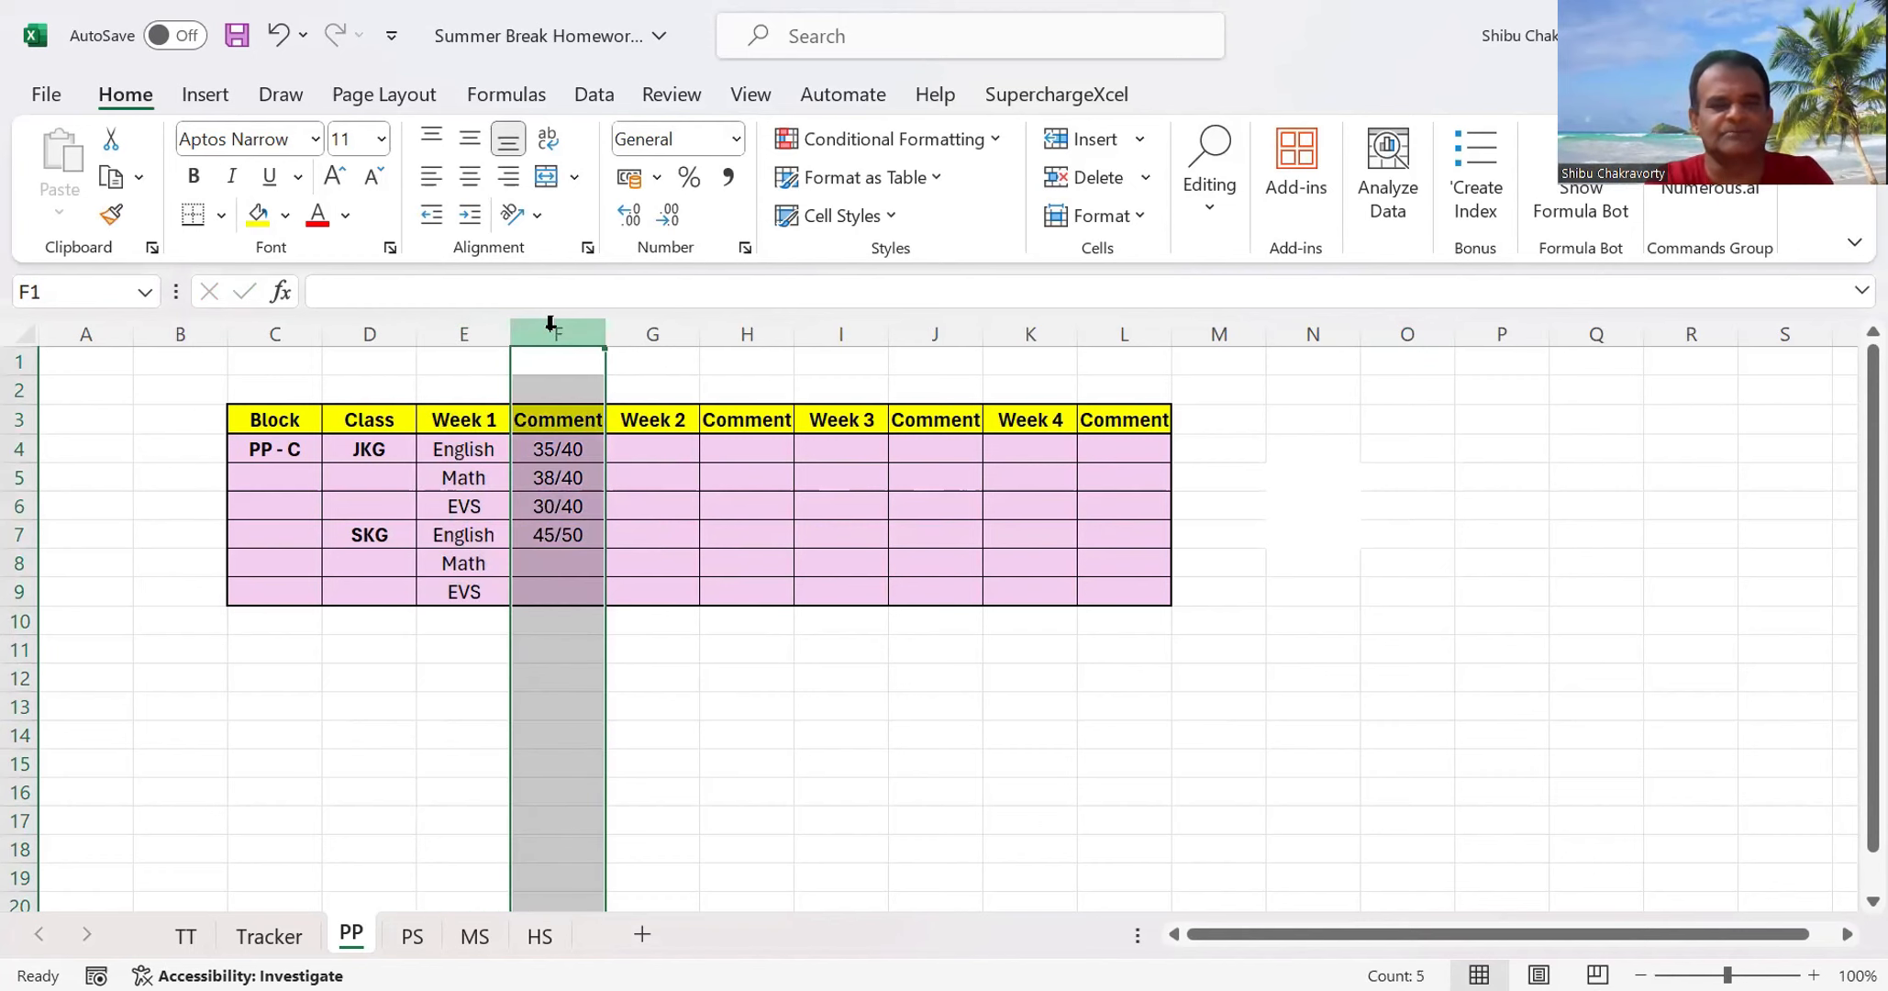
left_click_drag(464, 333, 731, 336)
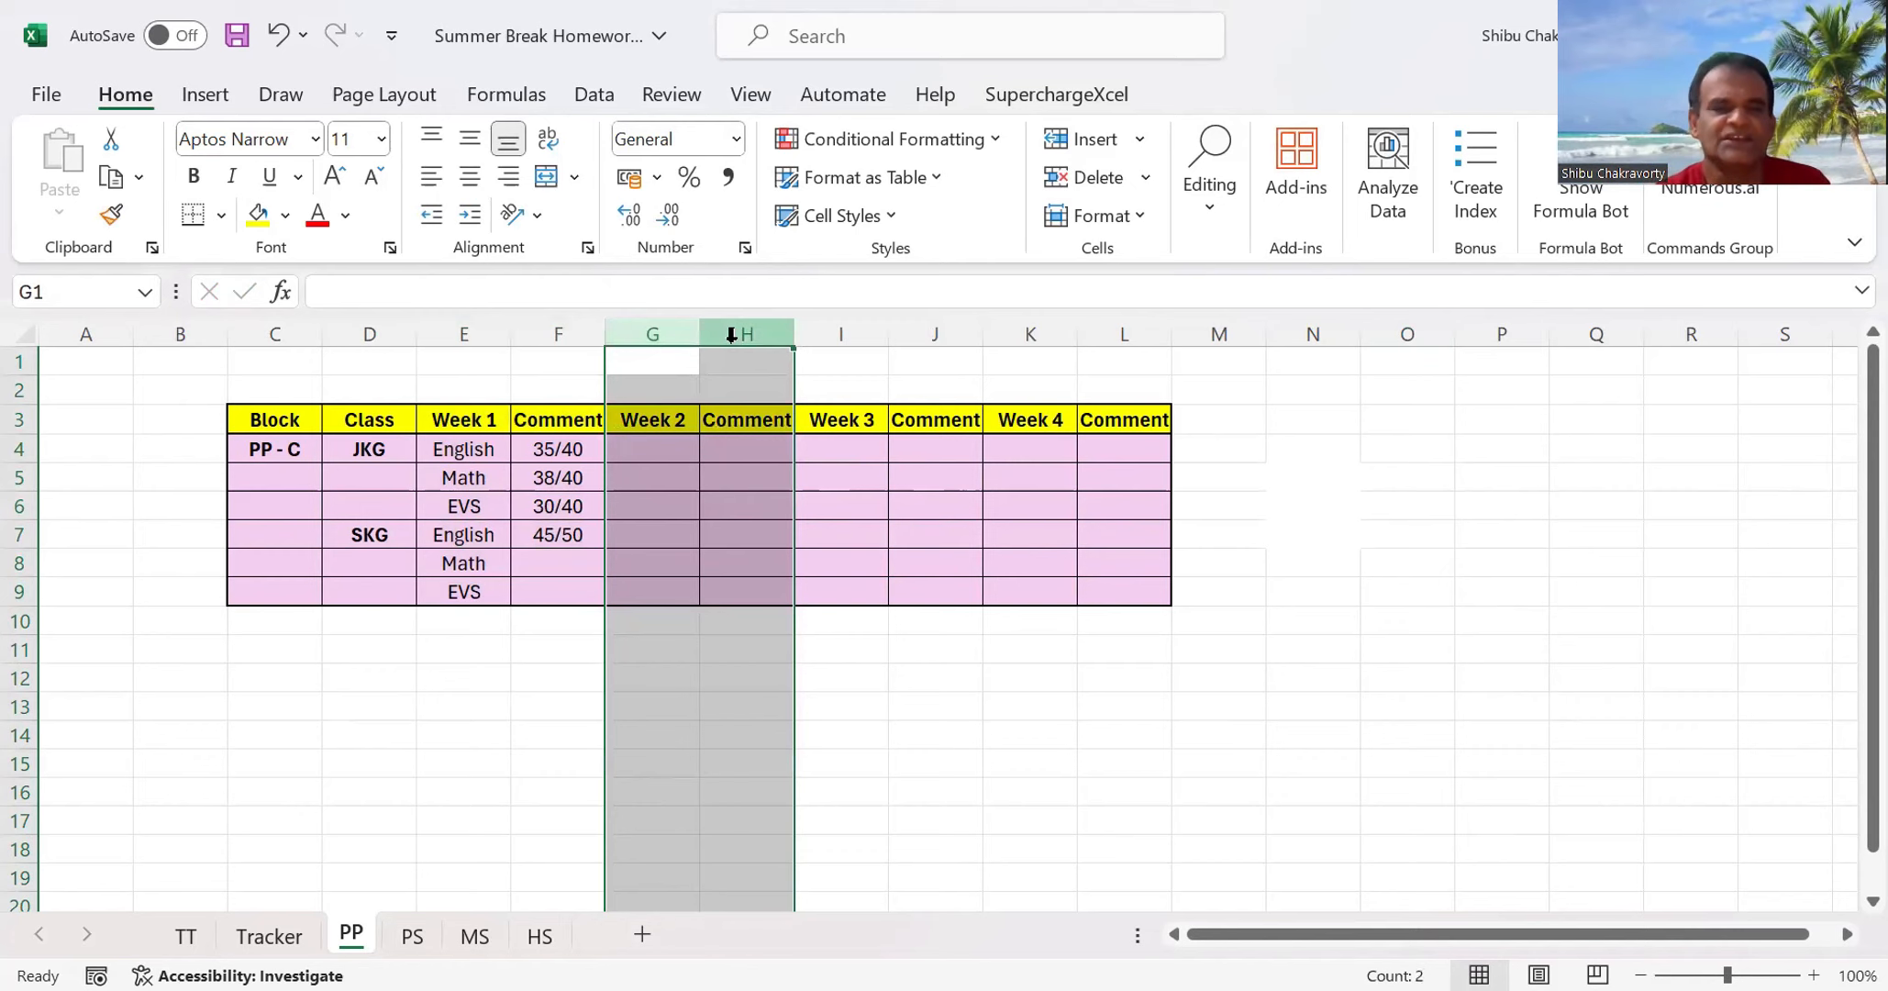
left_click(620, 736)
left_click(565, 543)
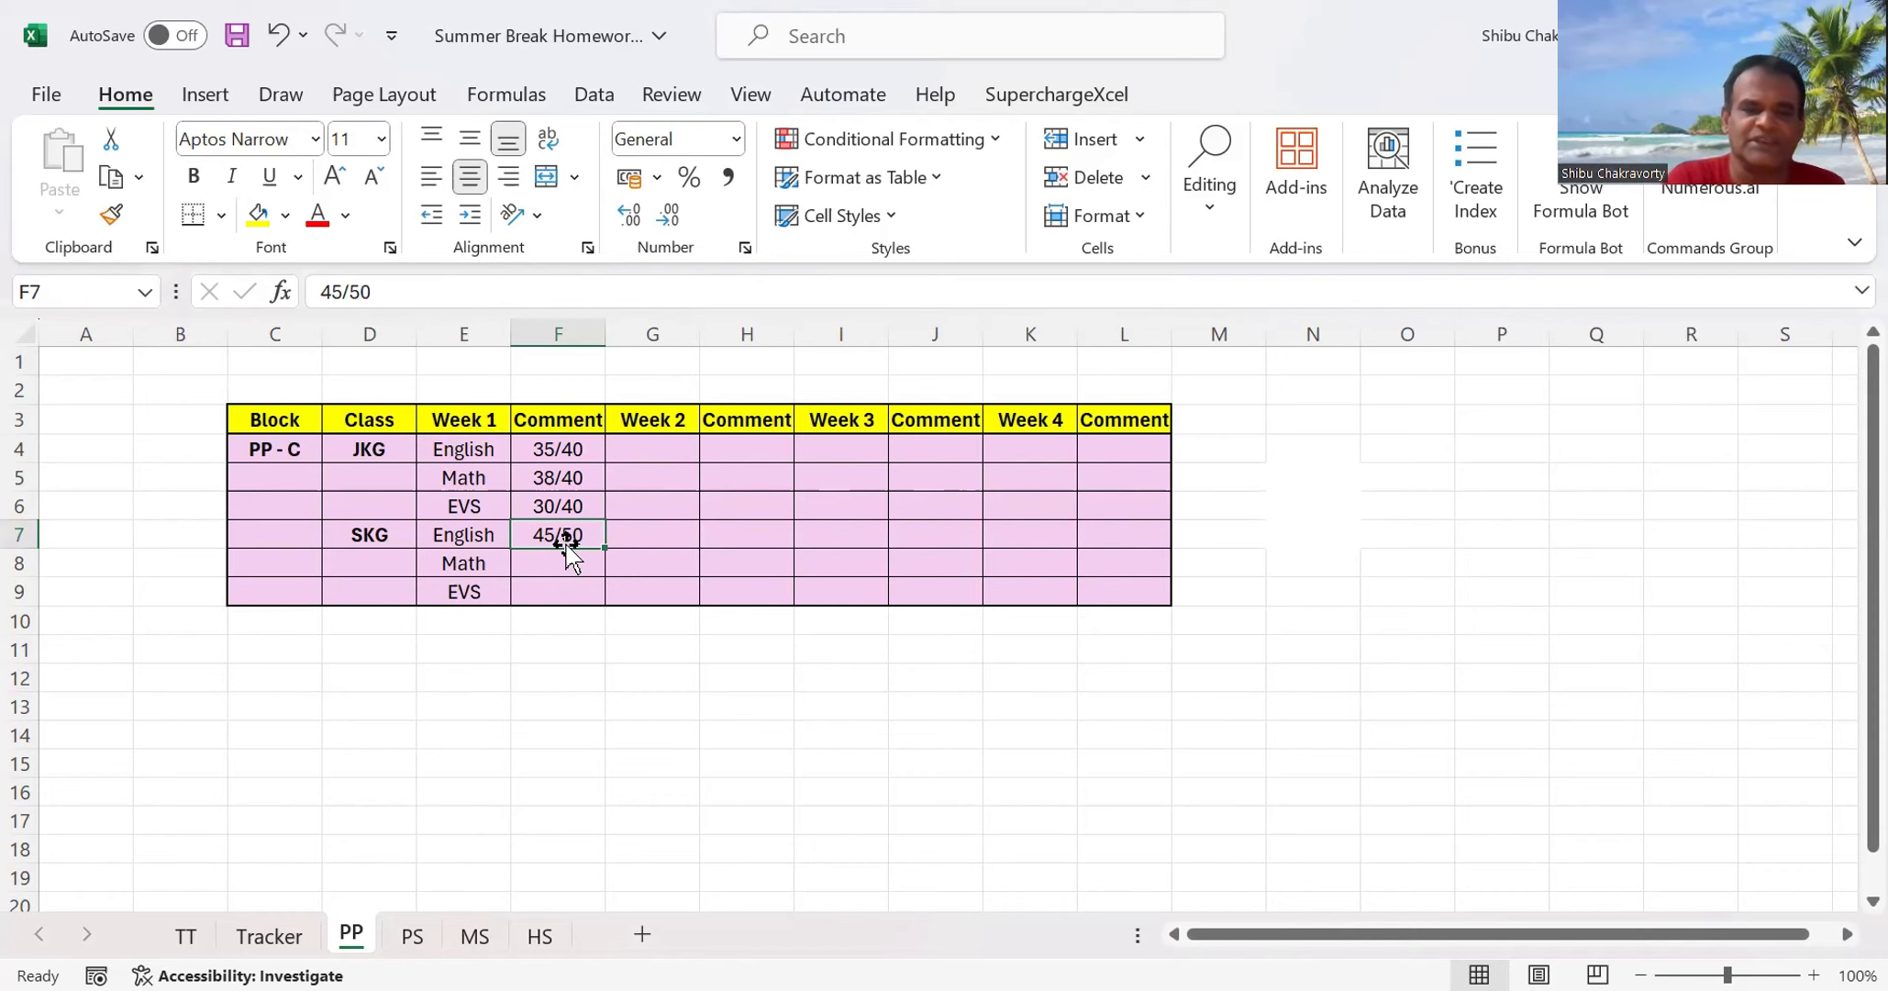
left_click(635, 697)
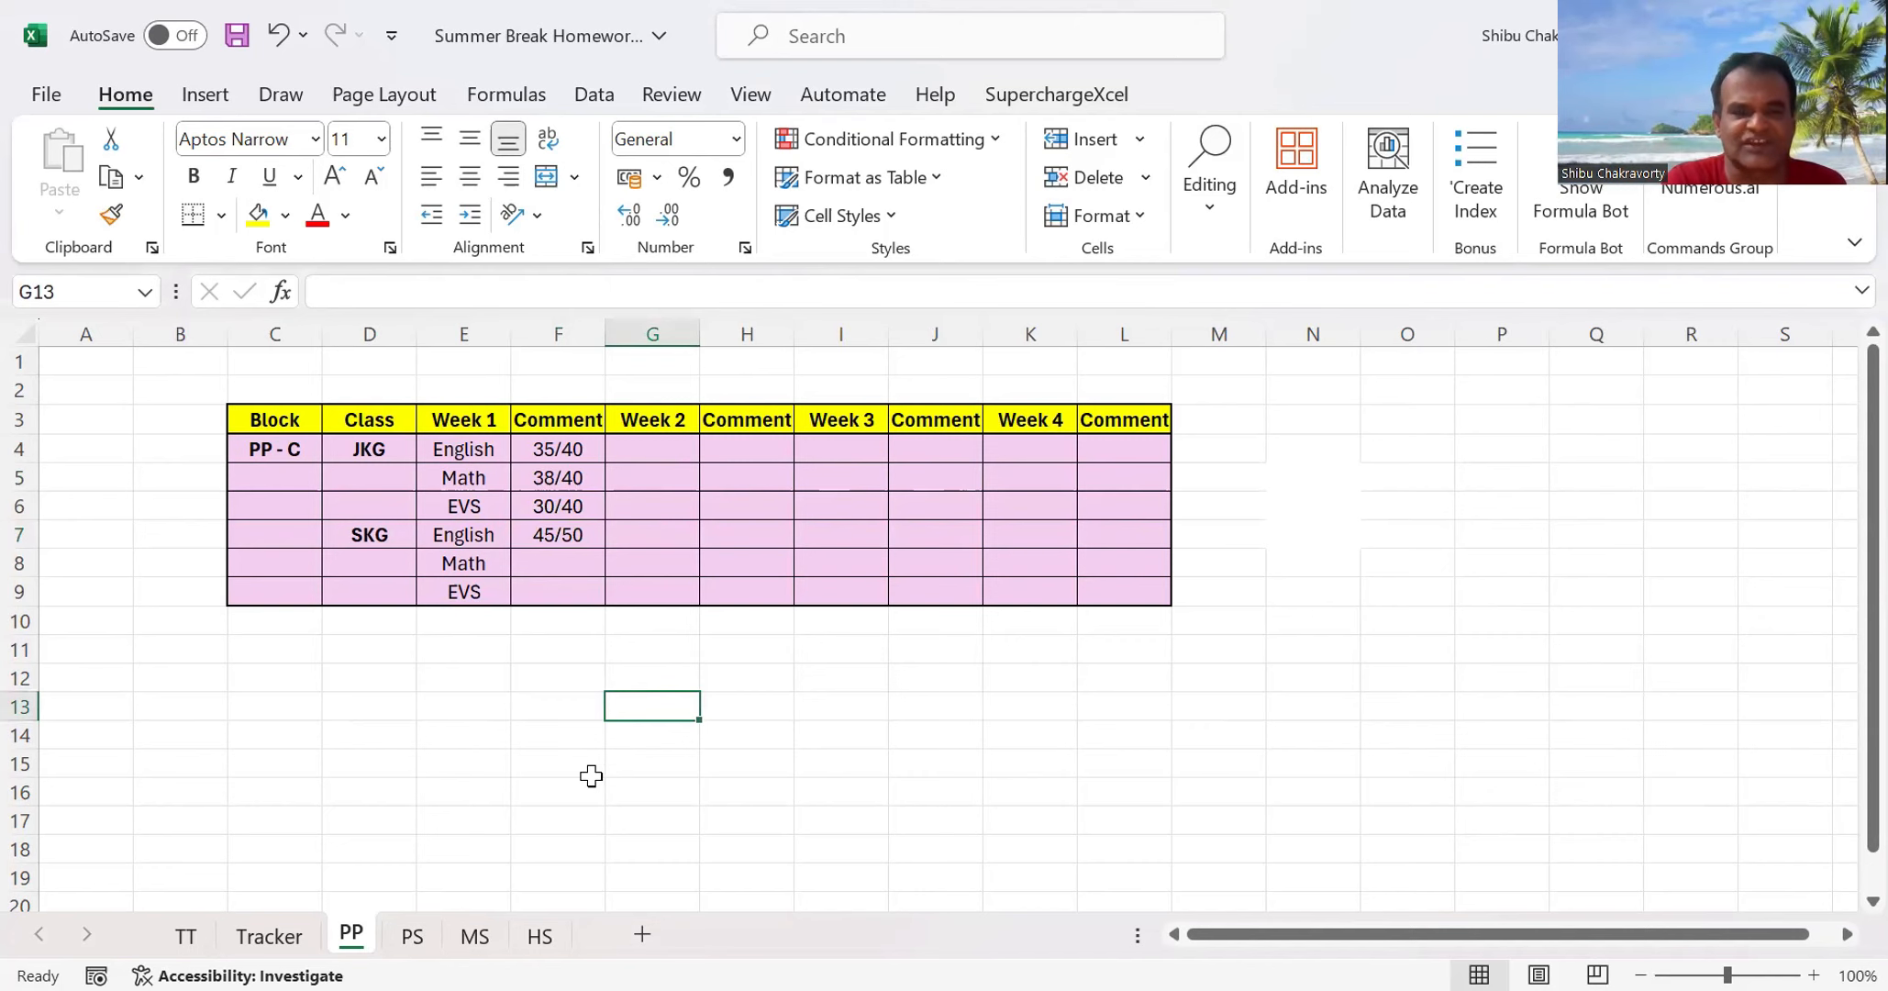
On the PS sheet, choose English, English Grammar and Math as Gr 1 subjects for Week 1 in cells F4 to F6
left_click(412, 936)
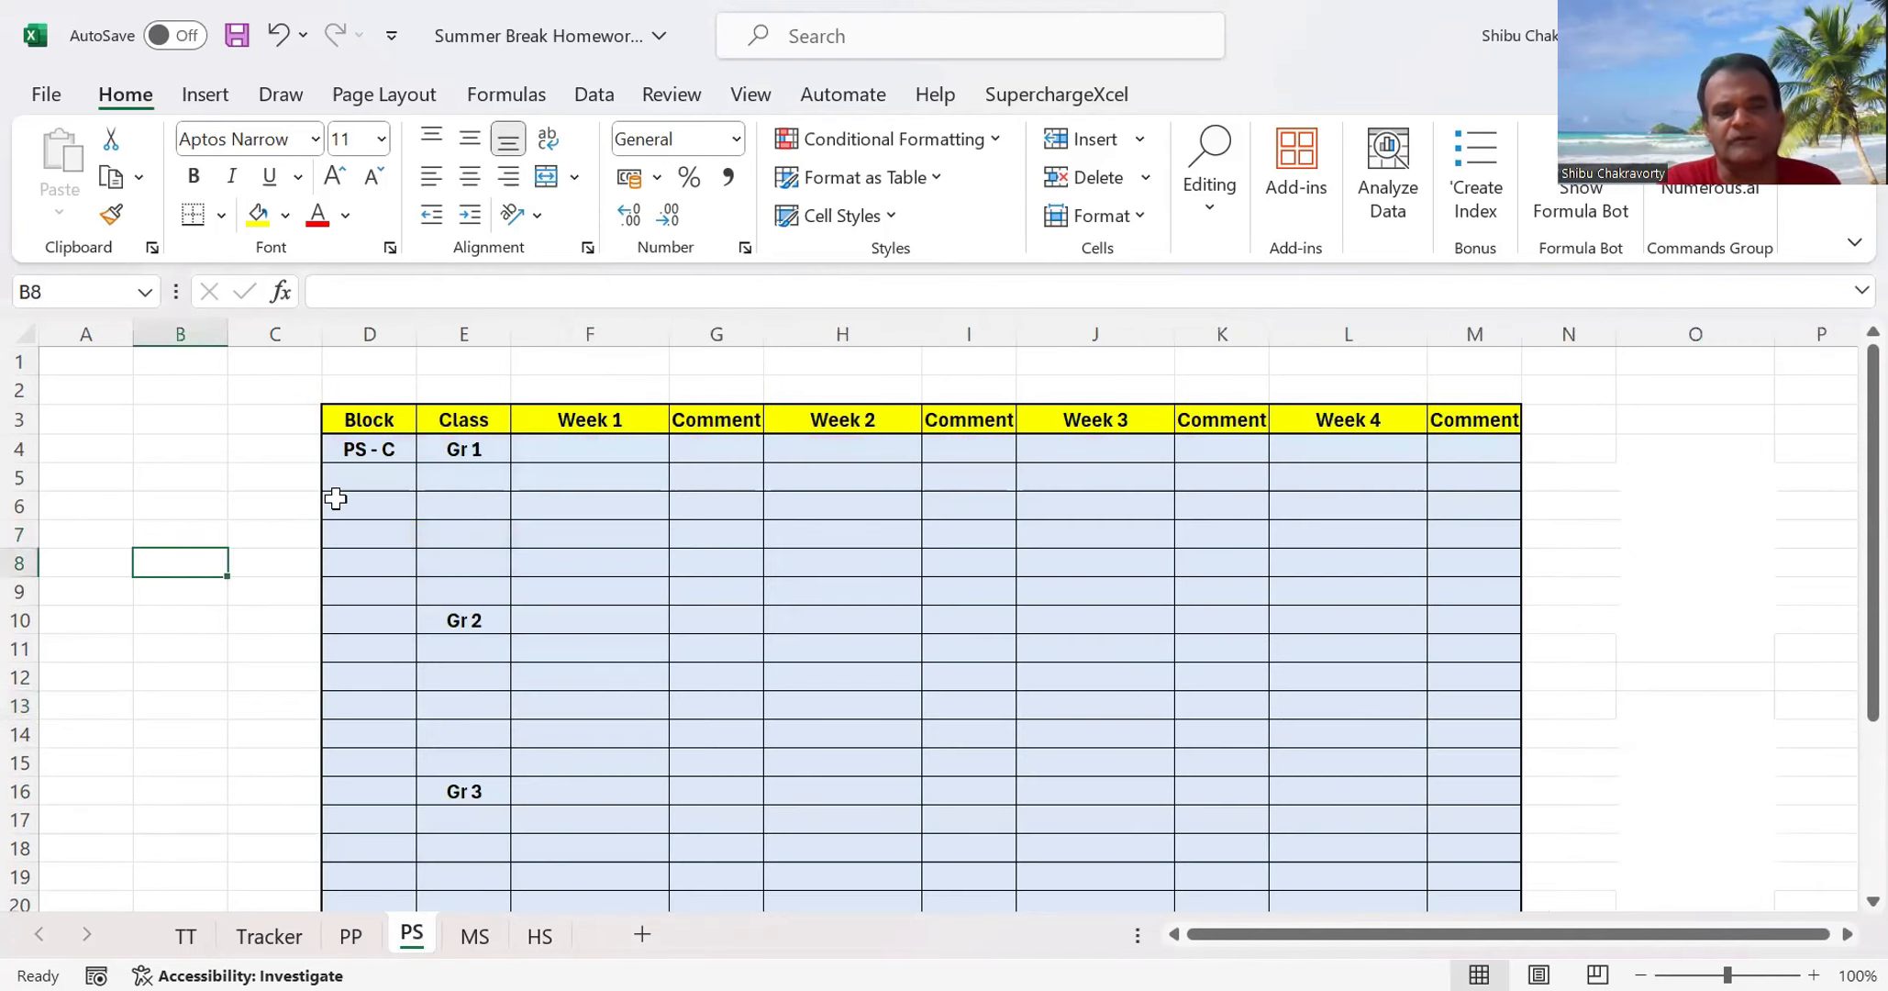
left_click(651, 458)
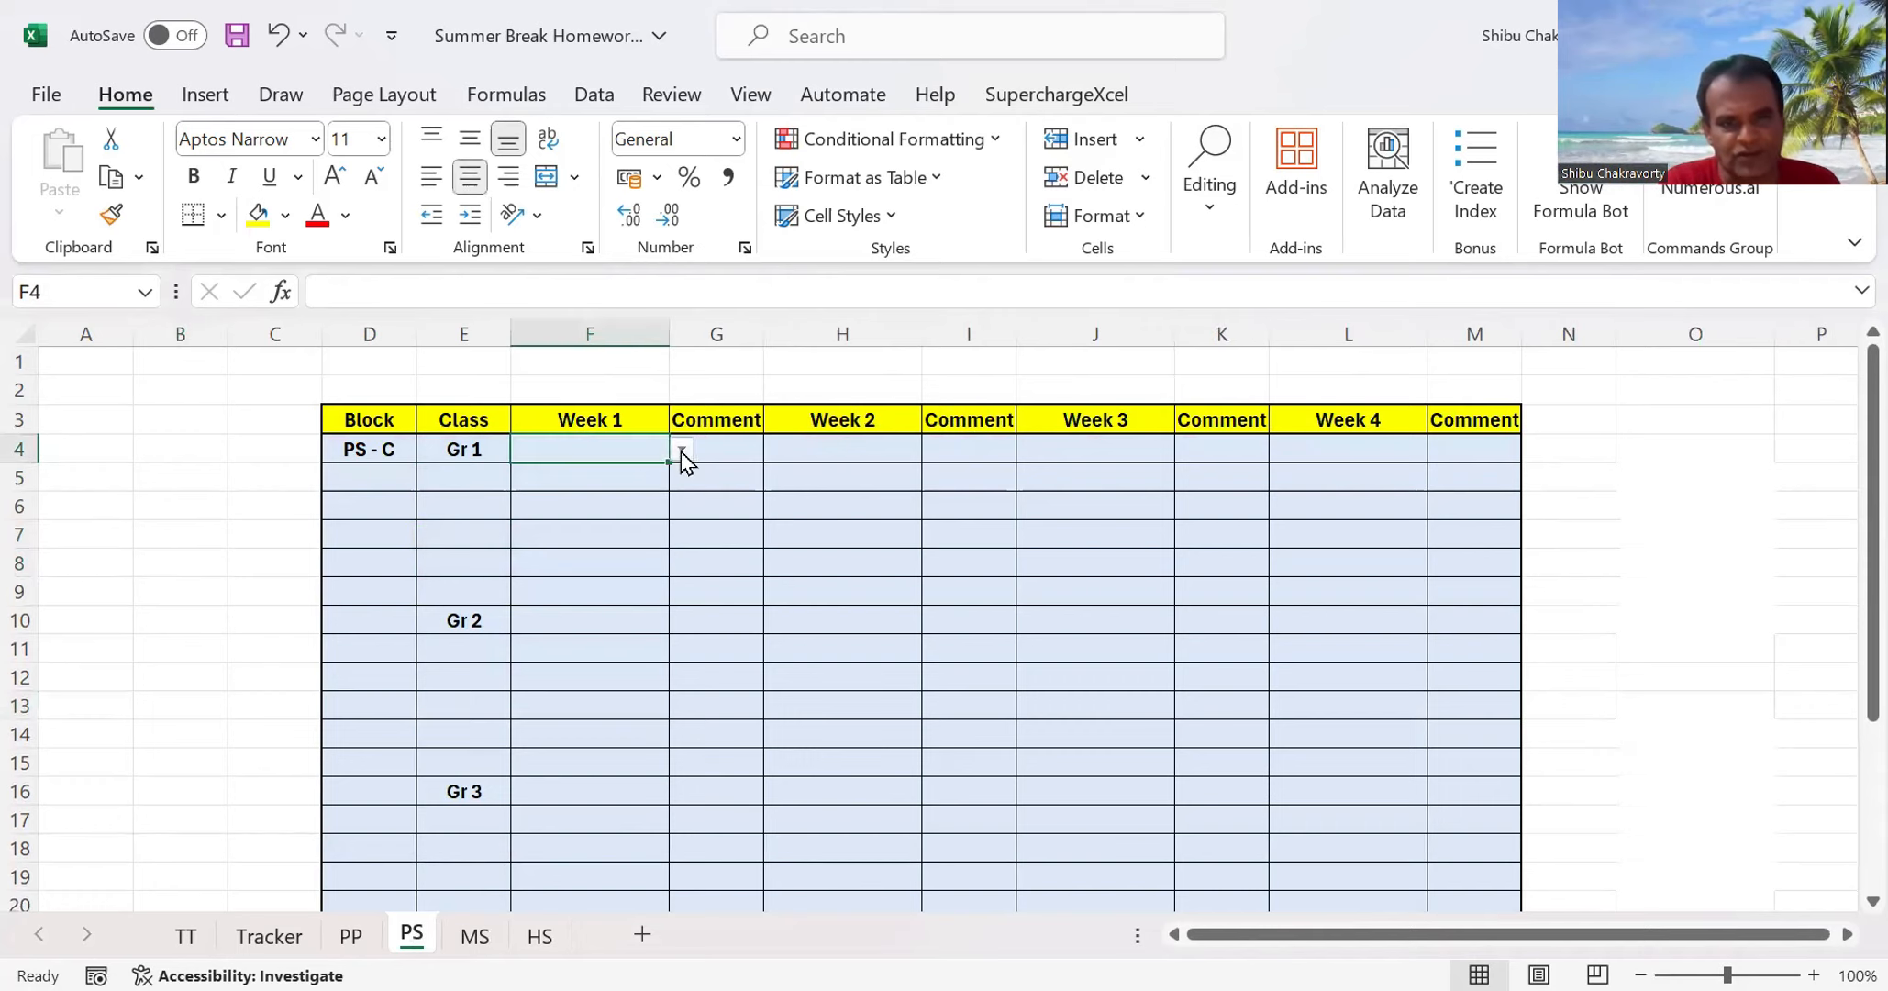
left_click(681, 449)
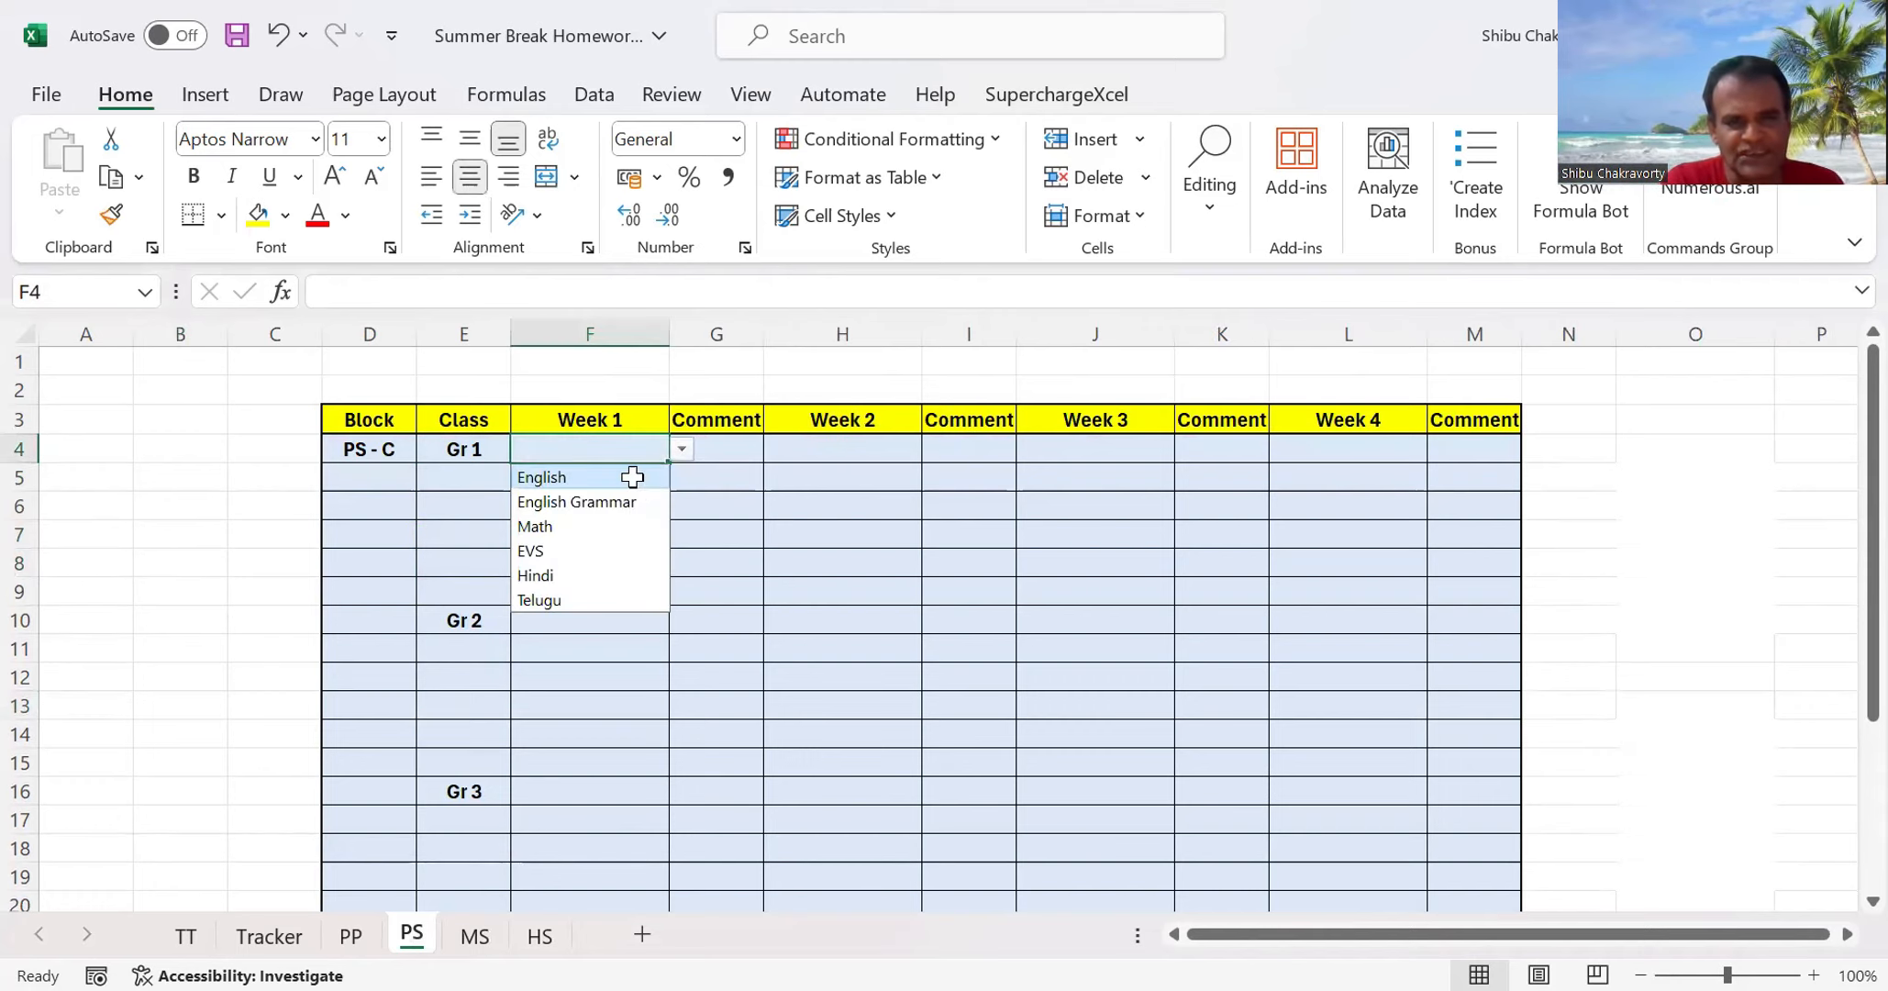
left_click(633, 477)
left_click(633, 477)
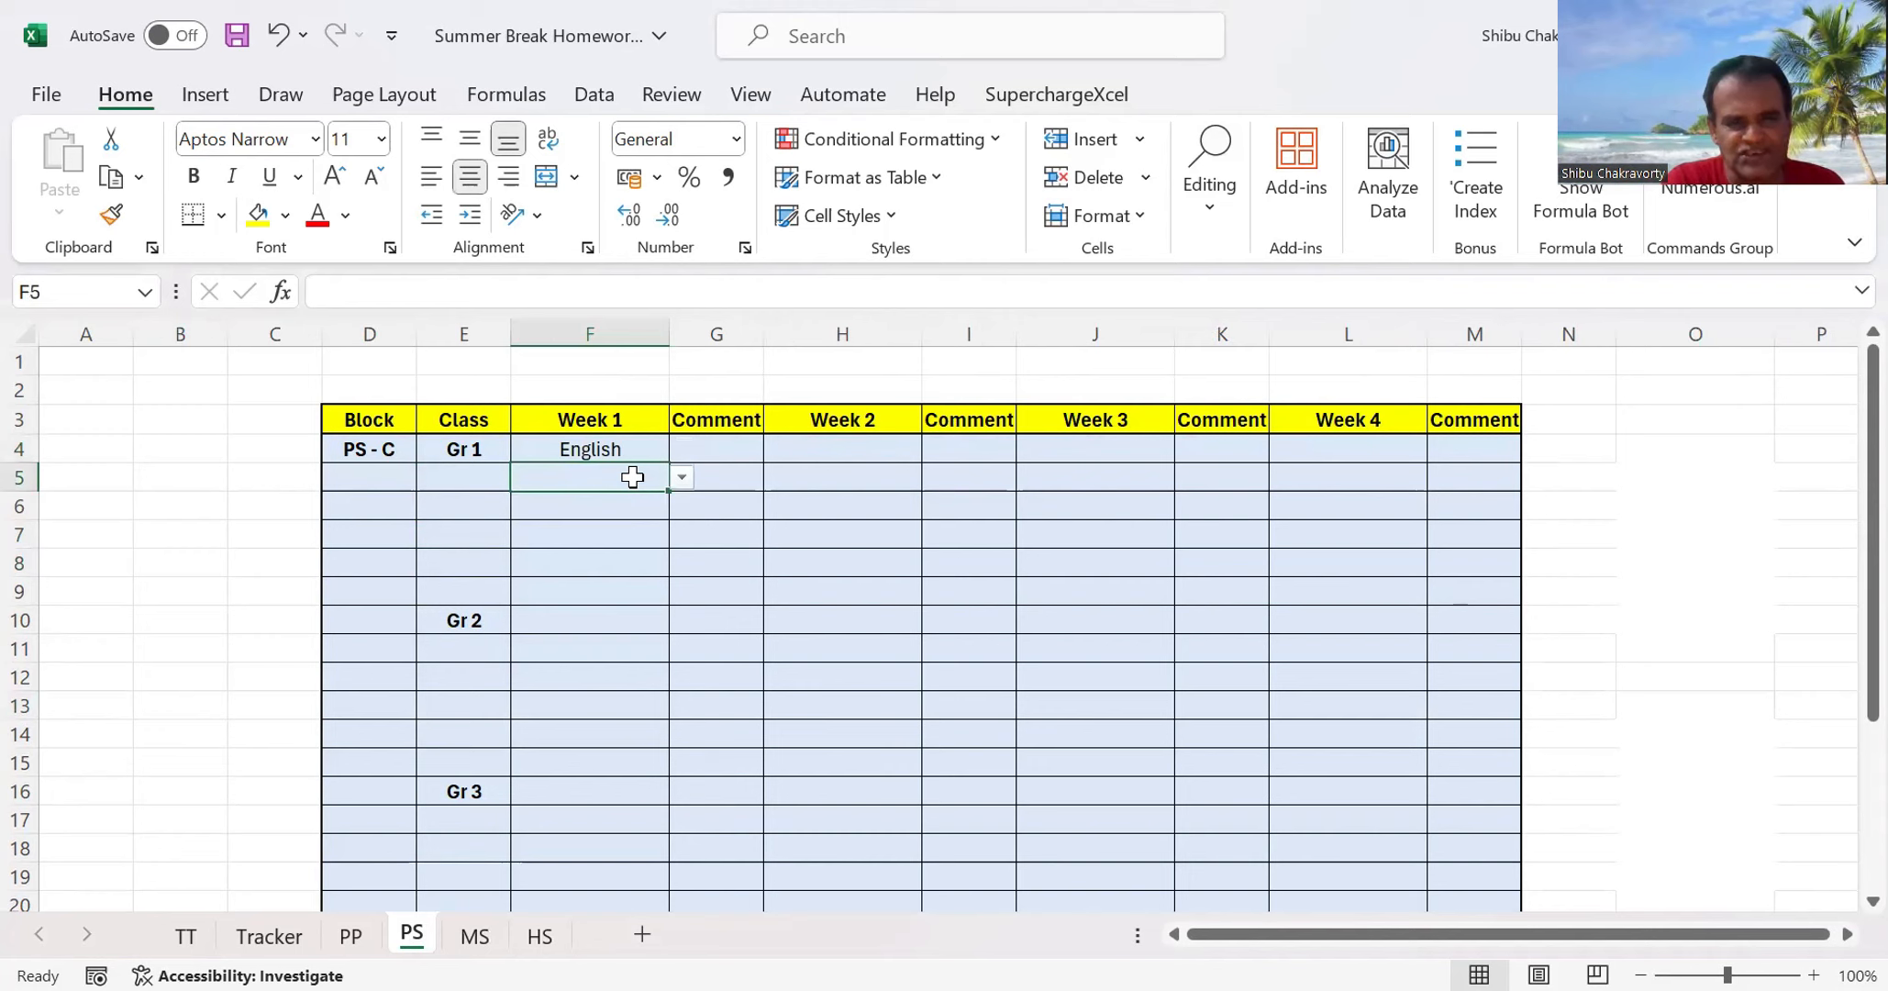
left_click(682, 479)
left_click(641, 532)
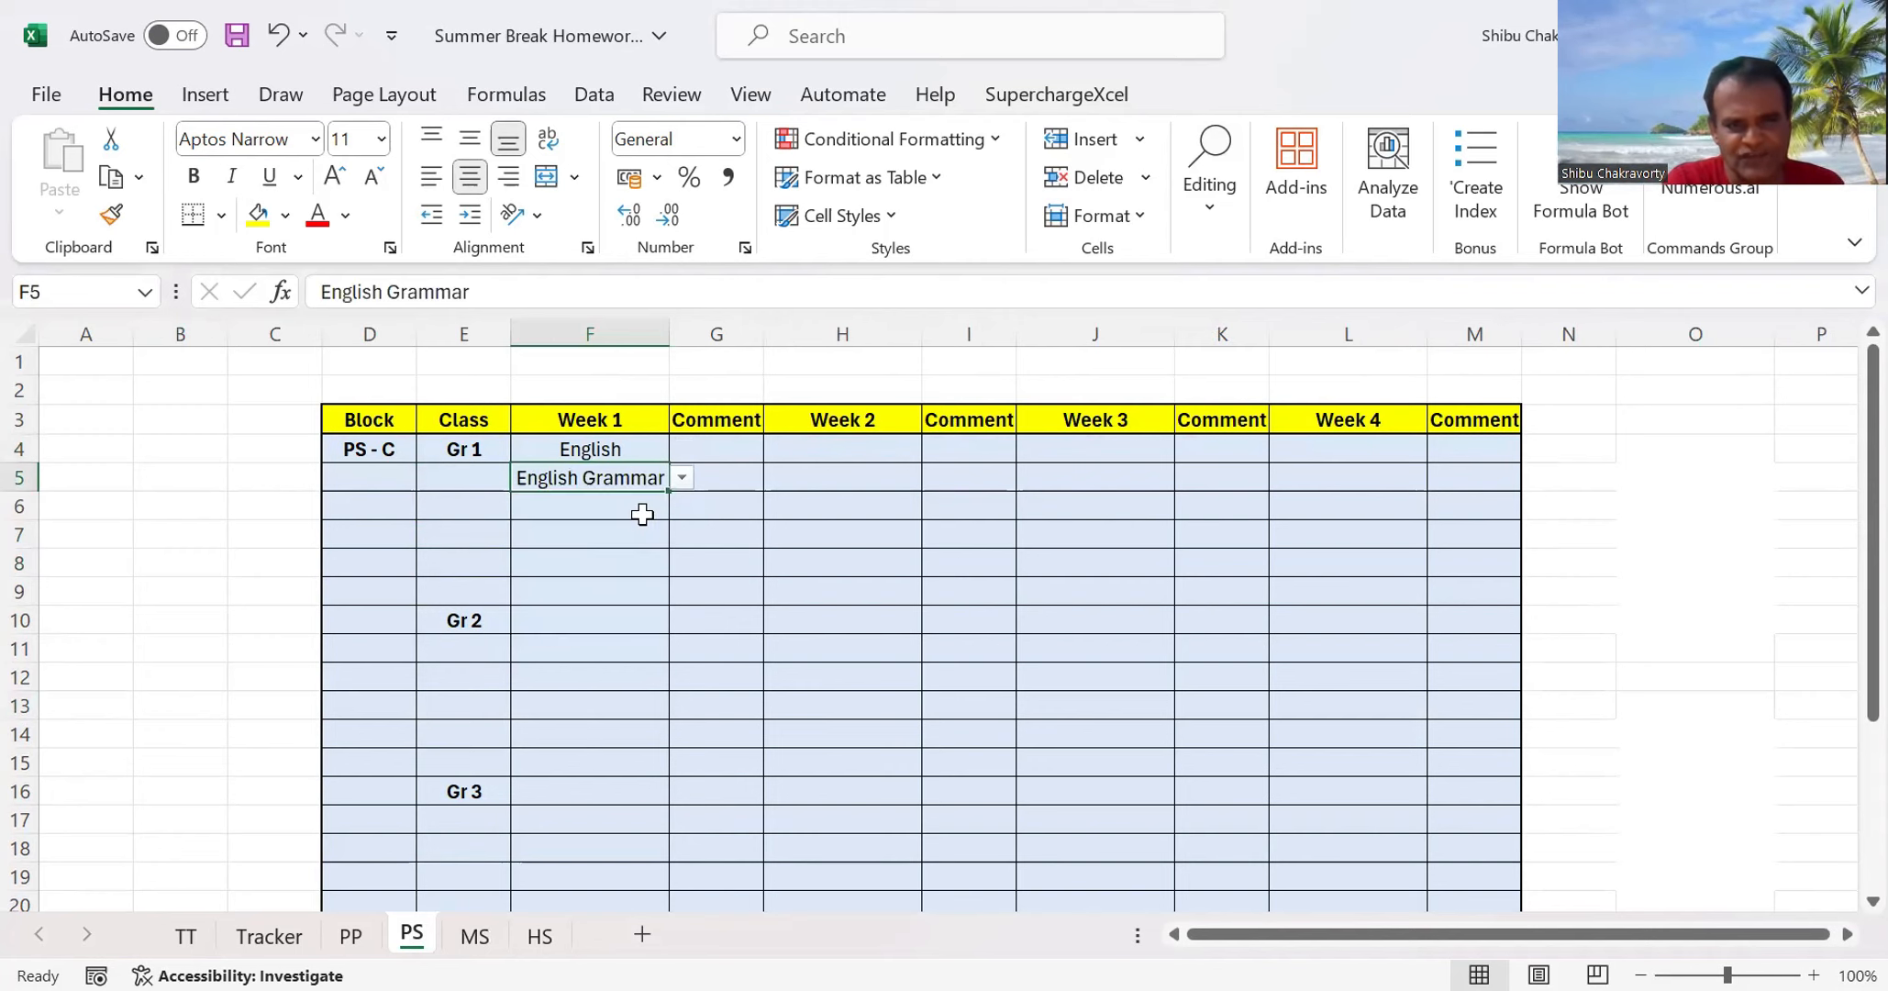
left_click(642, 514)
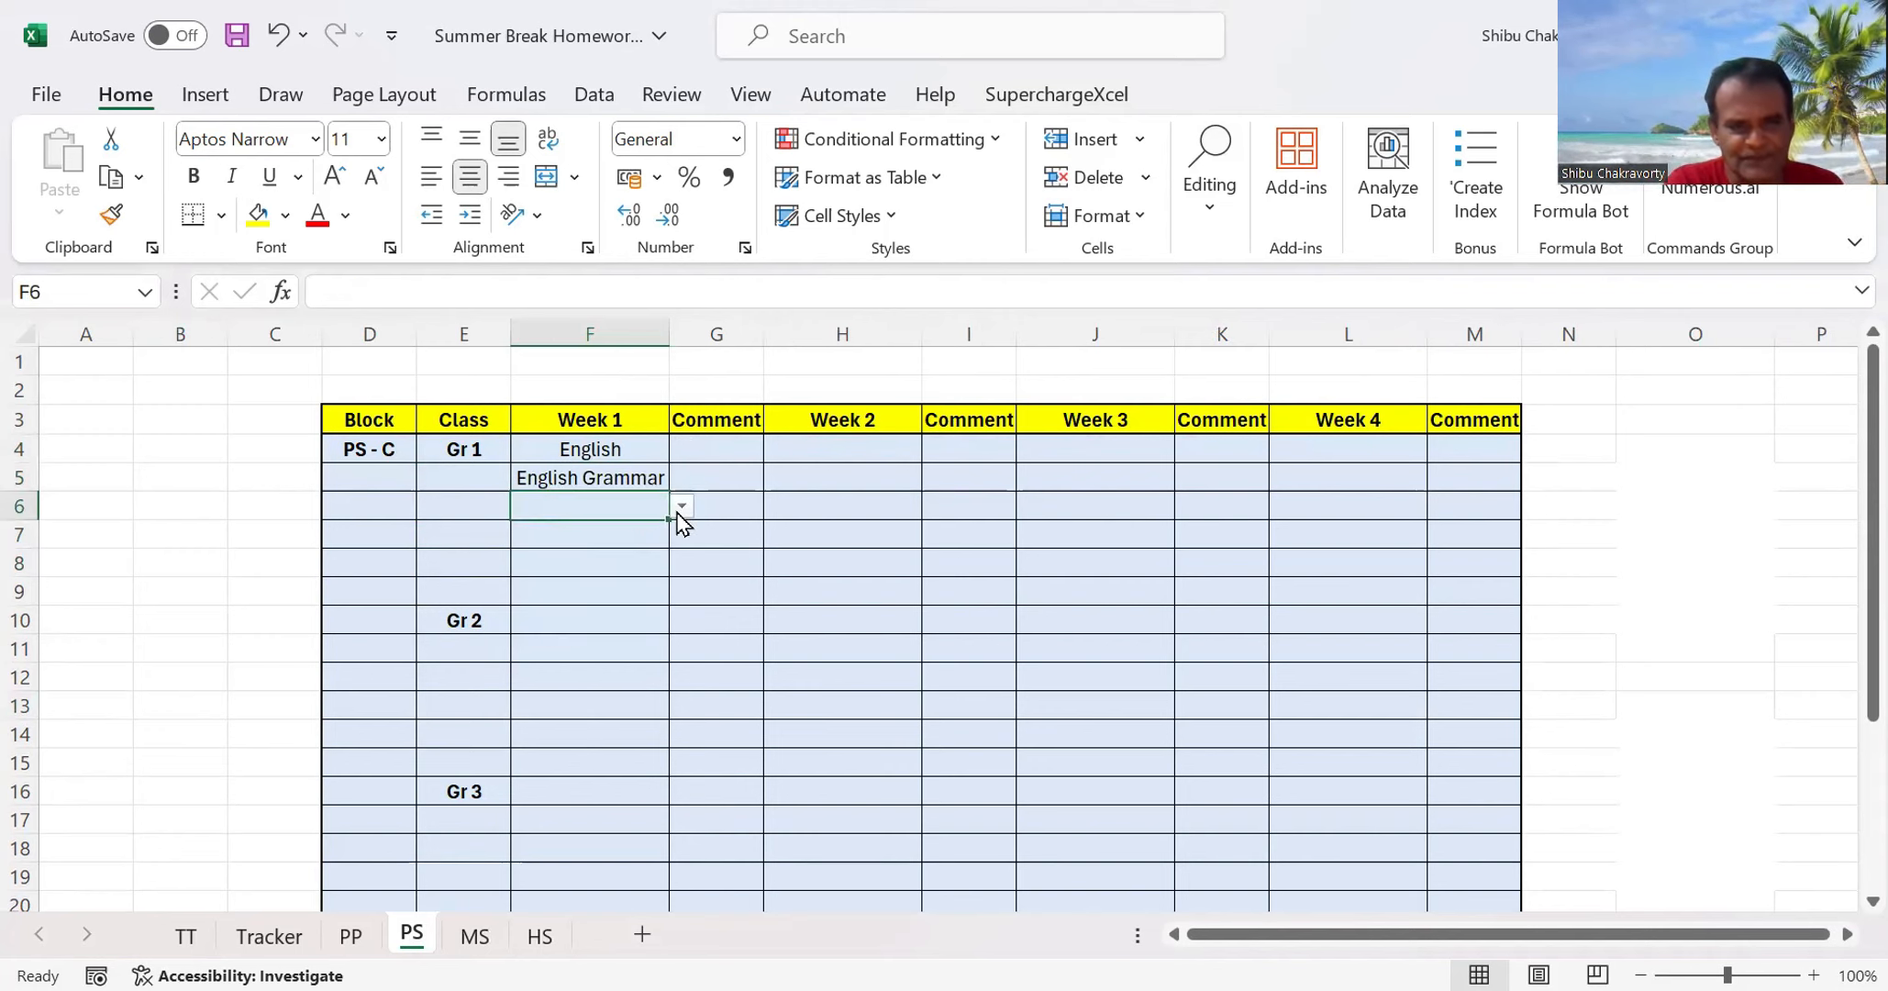
left_click(680, 509)
left_click(616, 580)
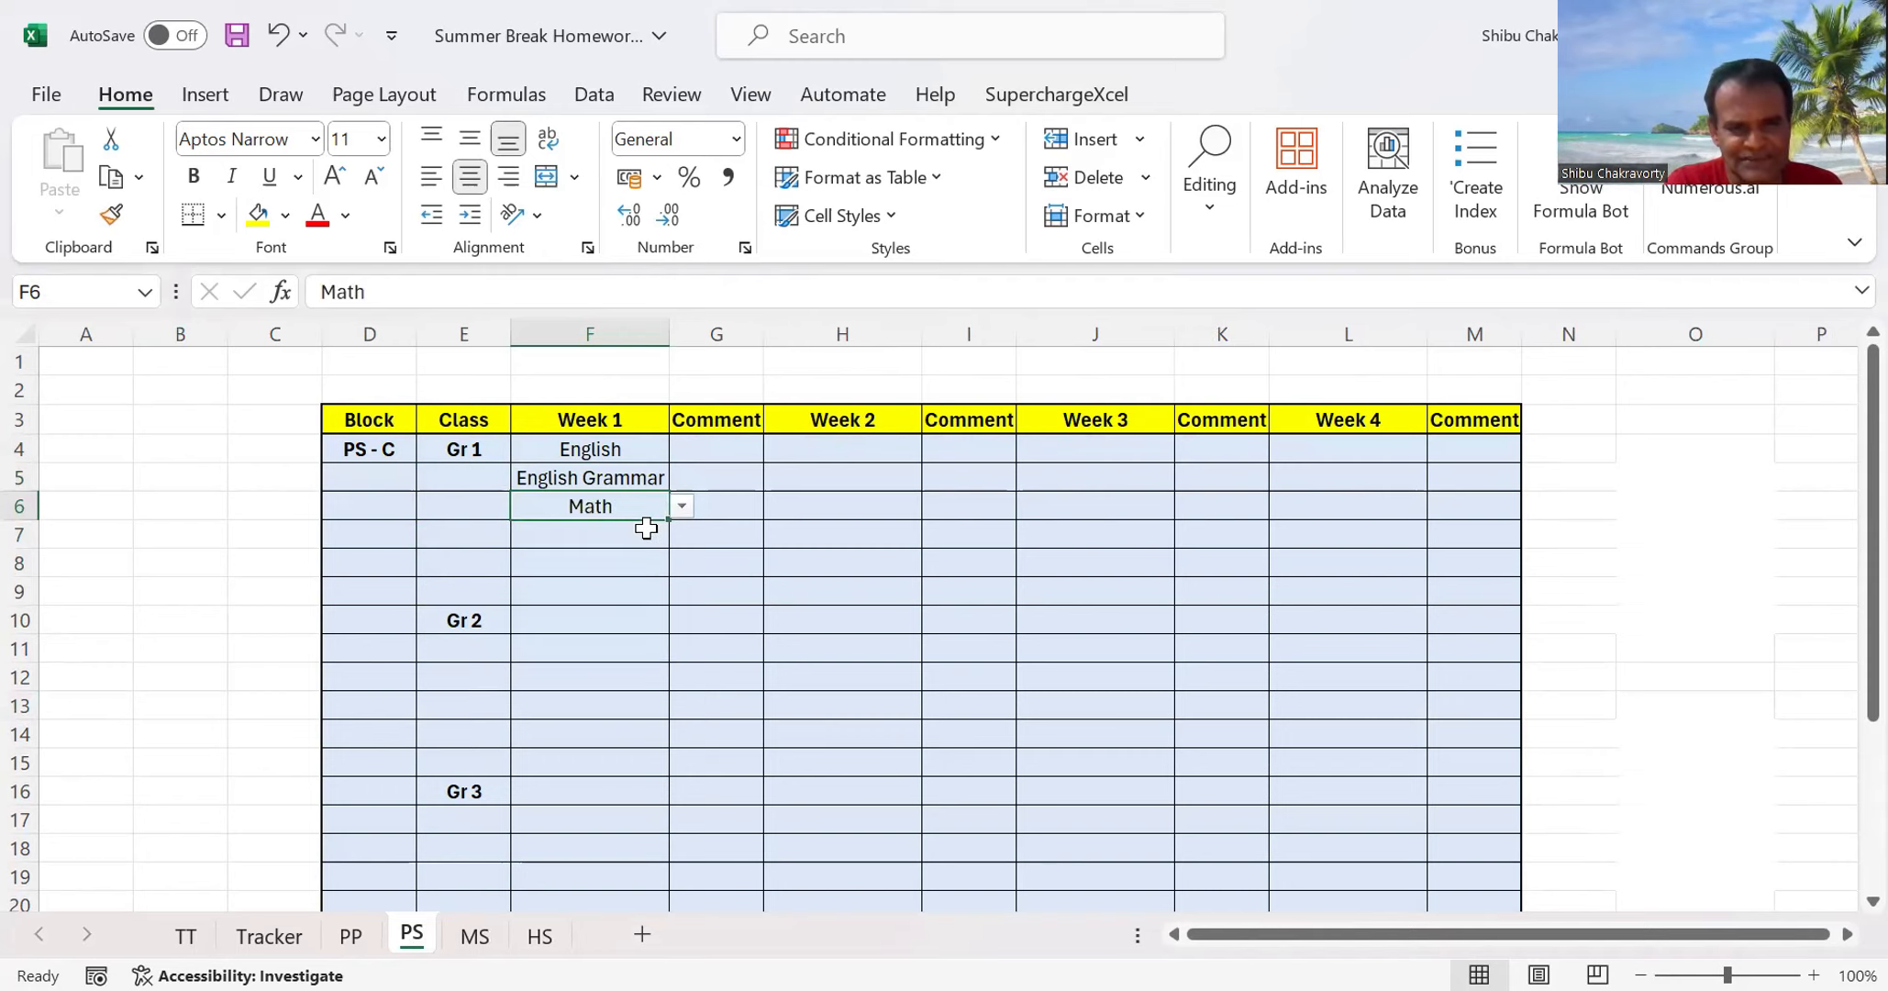
Choose EVS, Hindi and Telugu as the remaining Gr 1 subjects for Week 1 in cells F7 to F9
left_click(646, 529)
left_click(682, 540)
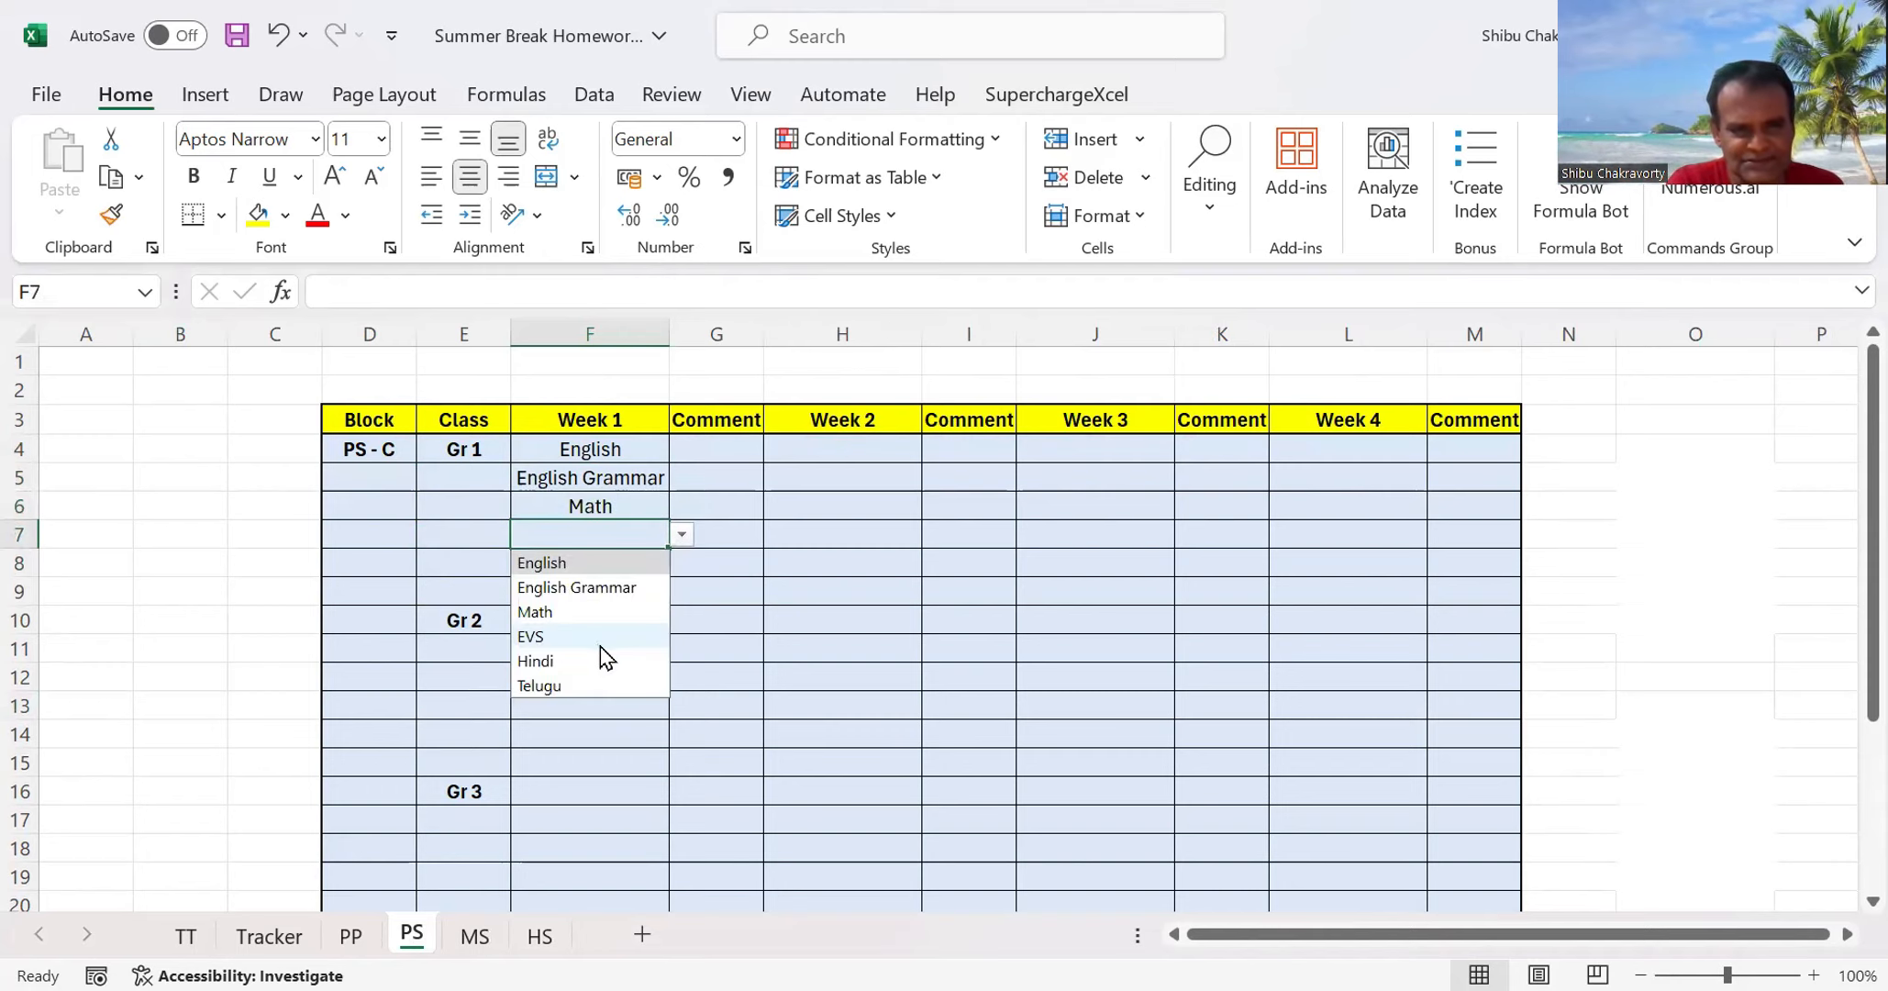
left_click(597, 639)
left_click(626, 565)
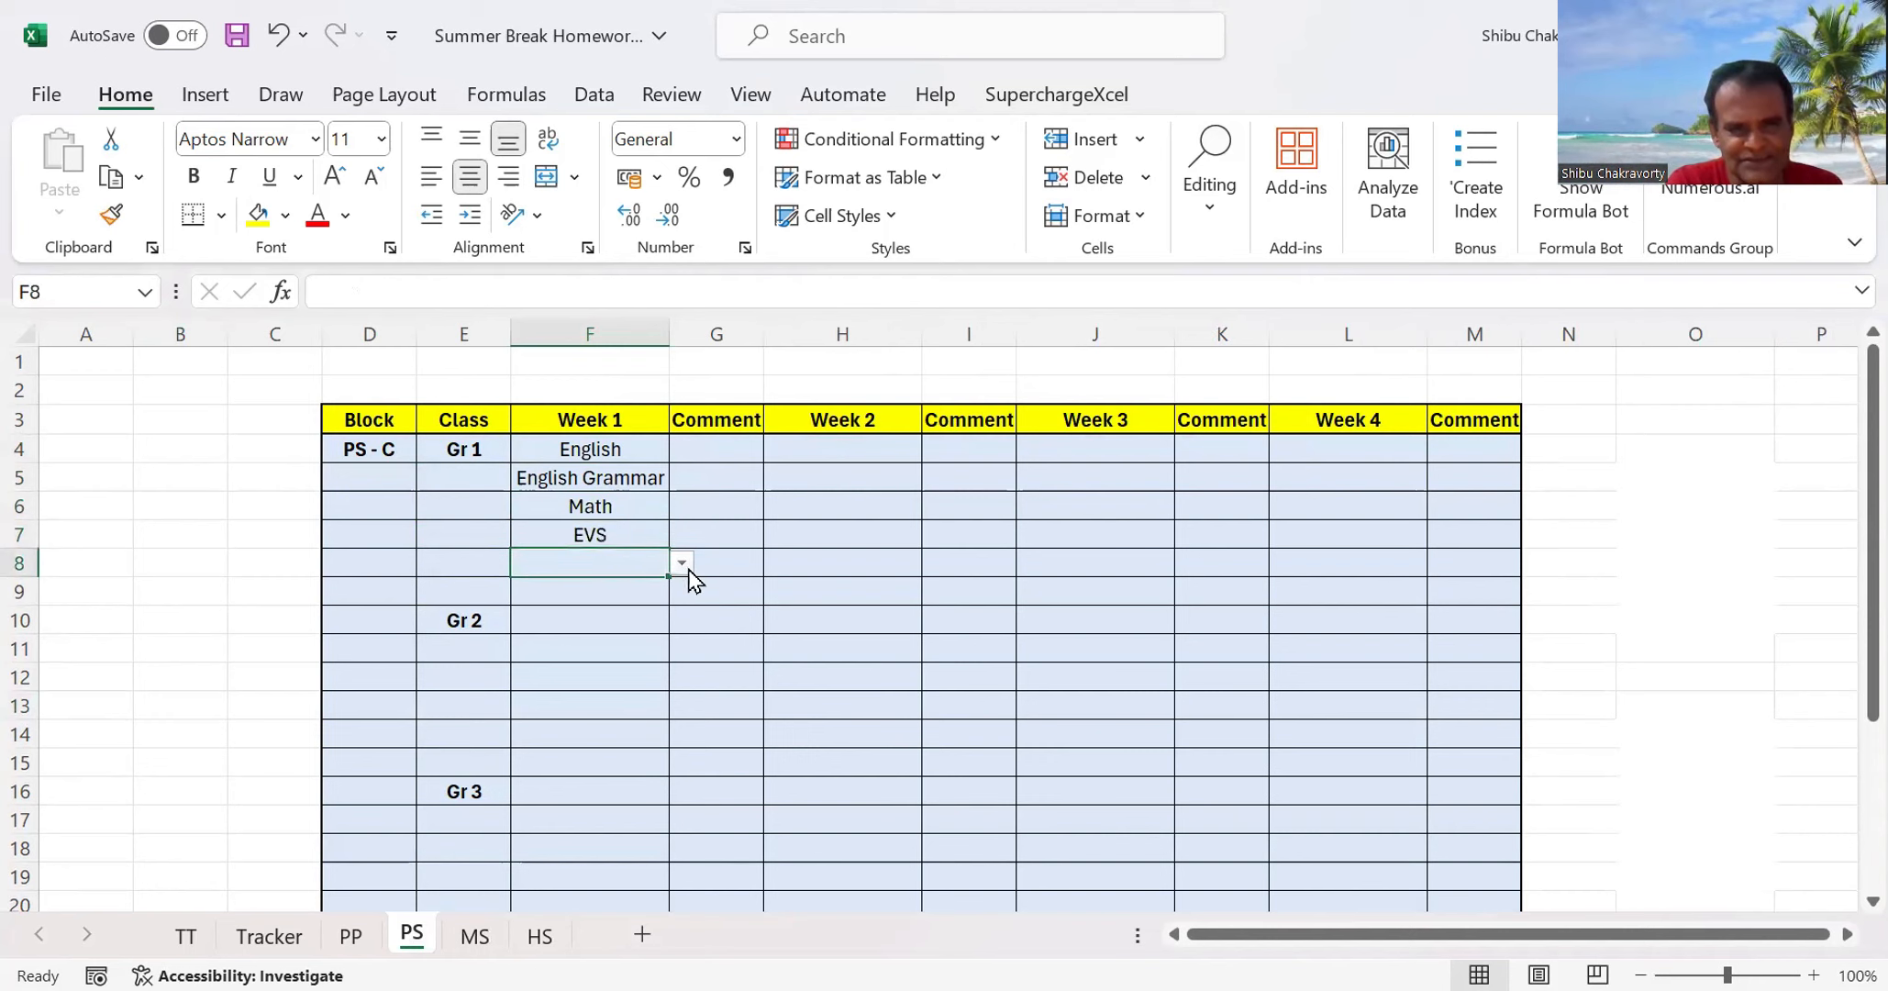
left_click(686, 566)
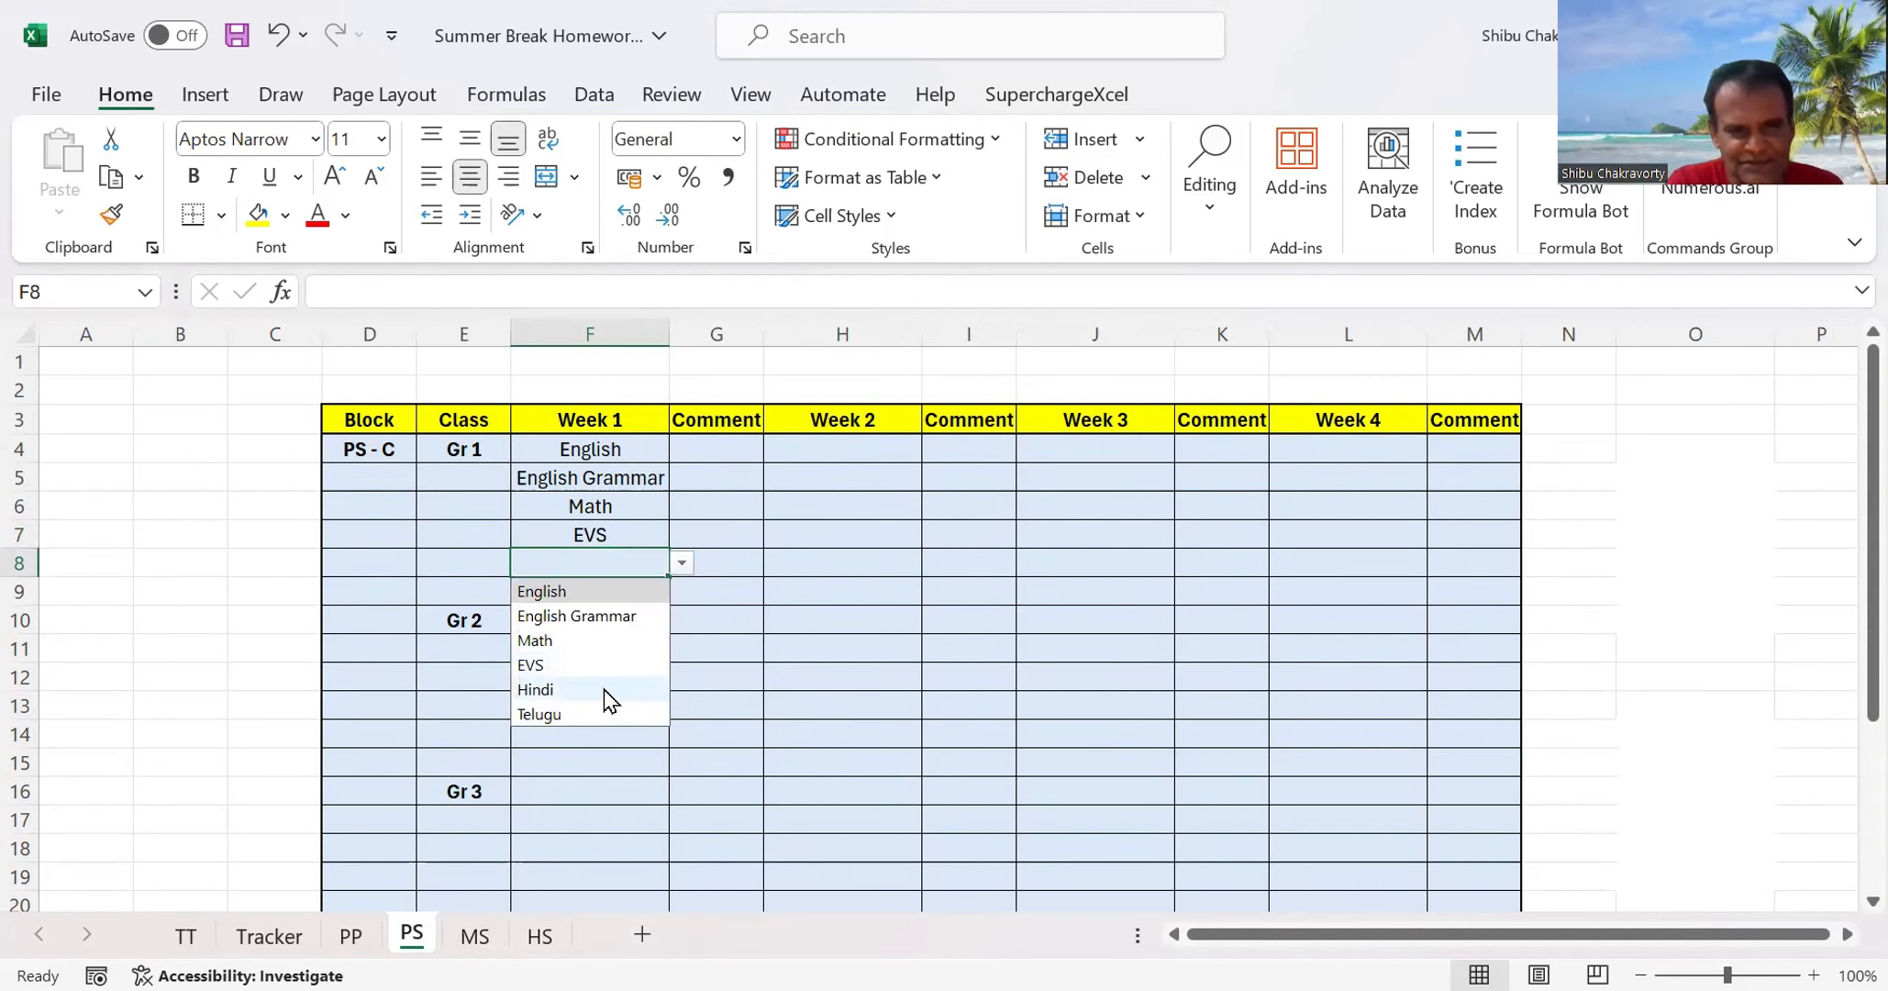
left_click(604, 689)
left_click(632, 598)
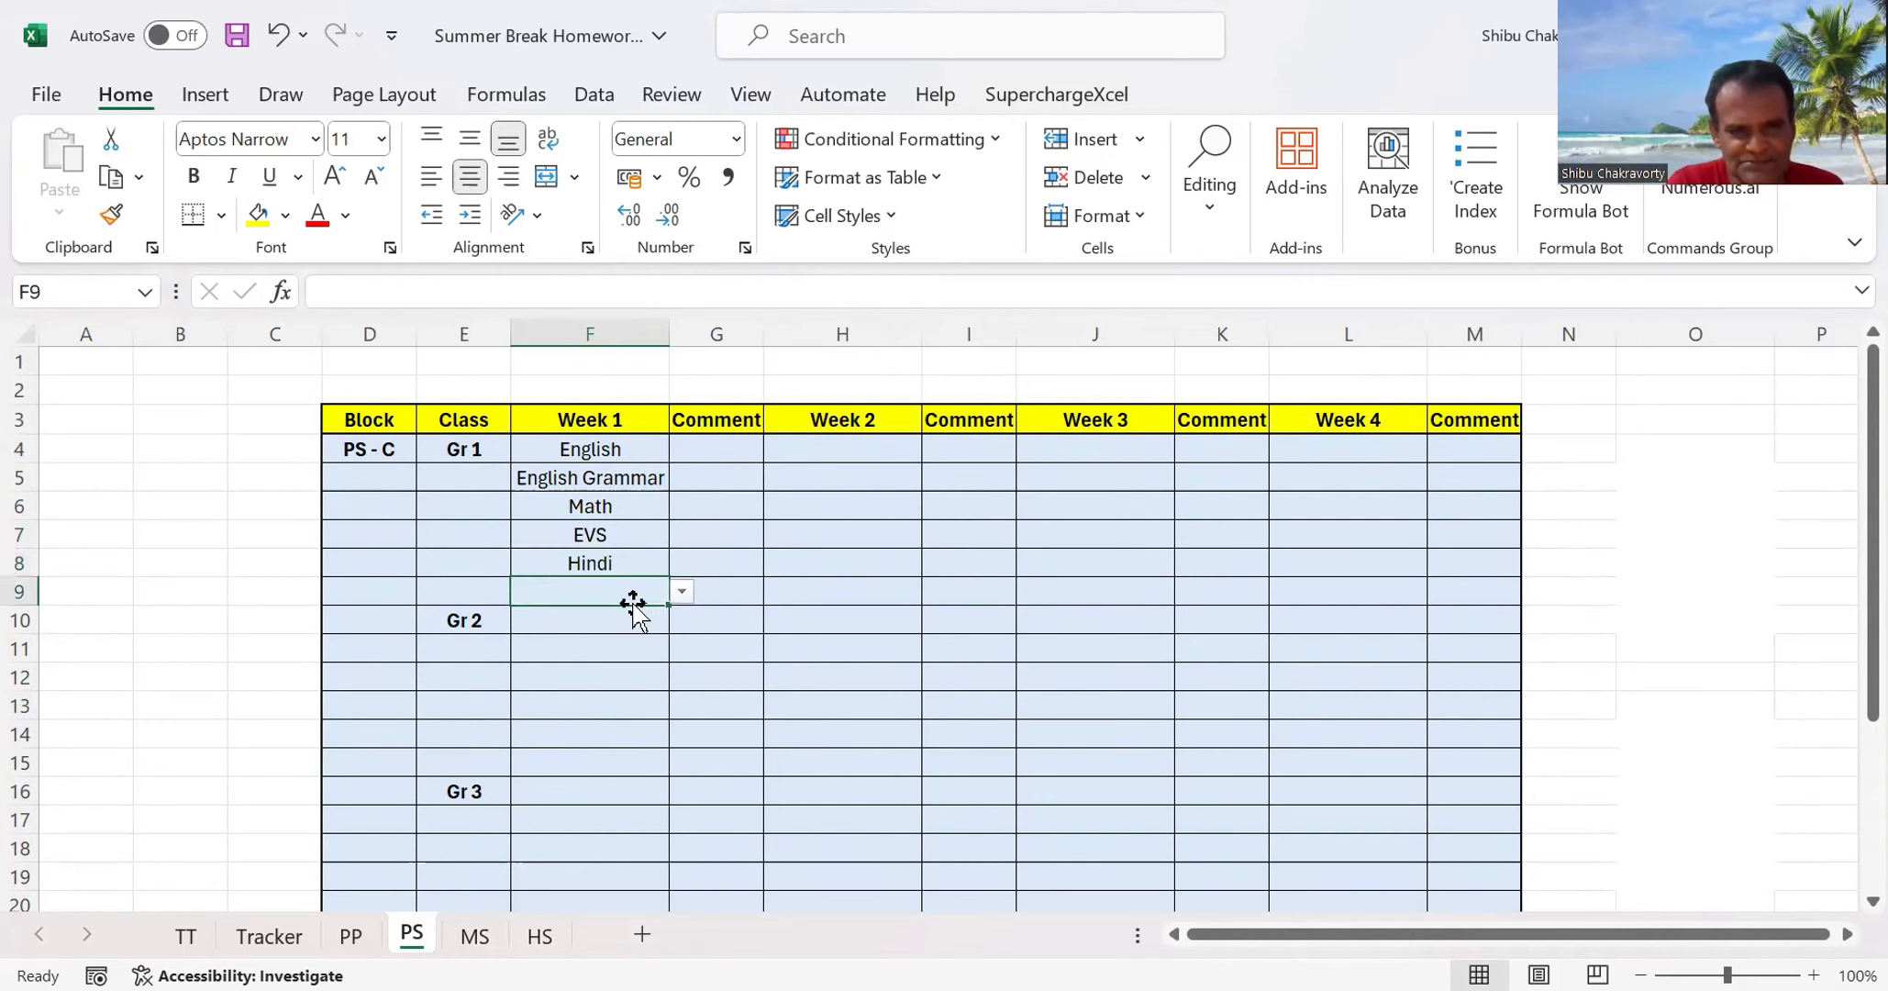
left_click(682, 593)
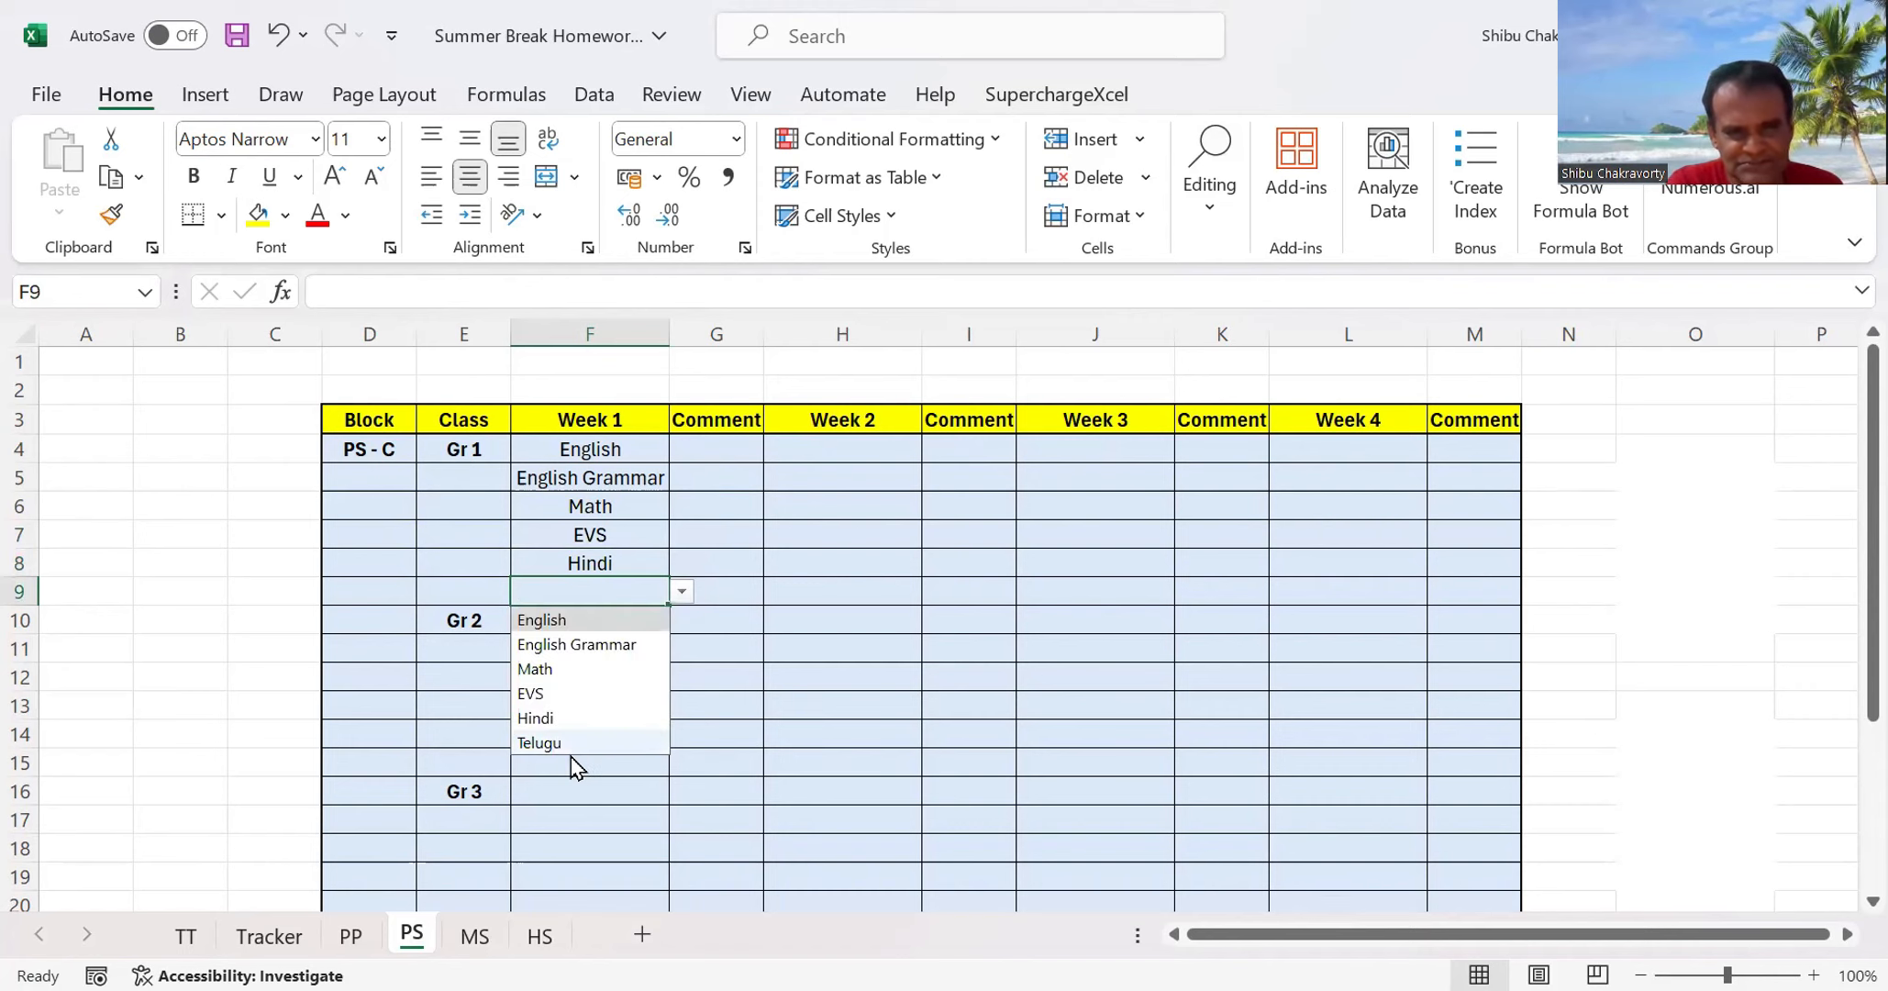
left_click(567, 745)
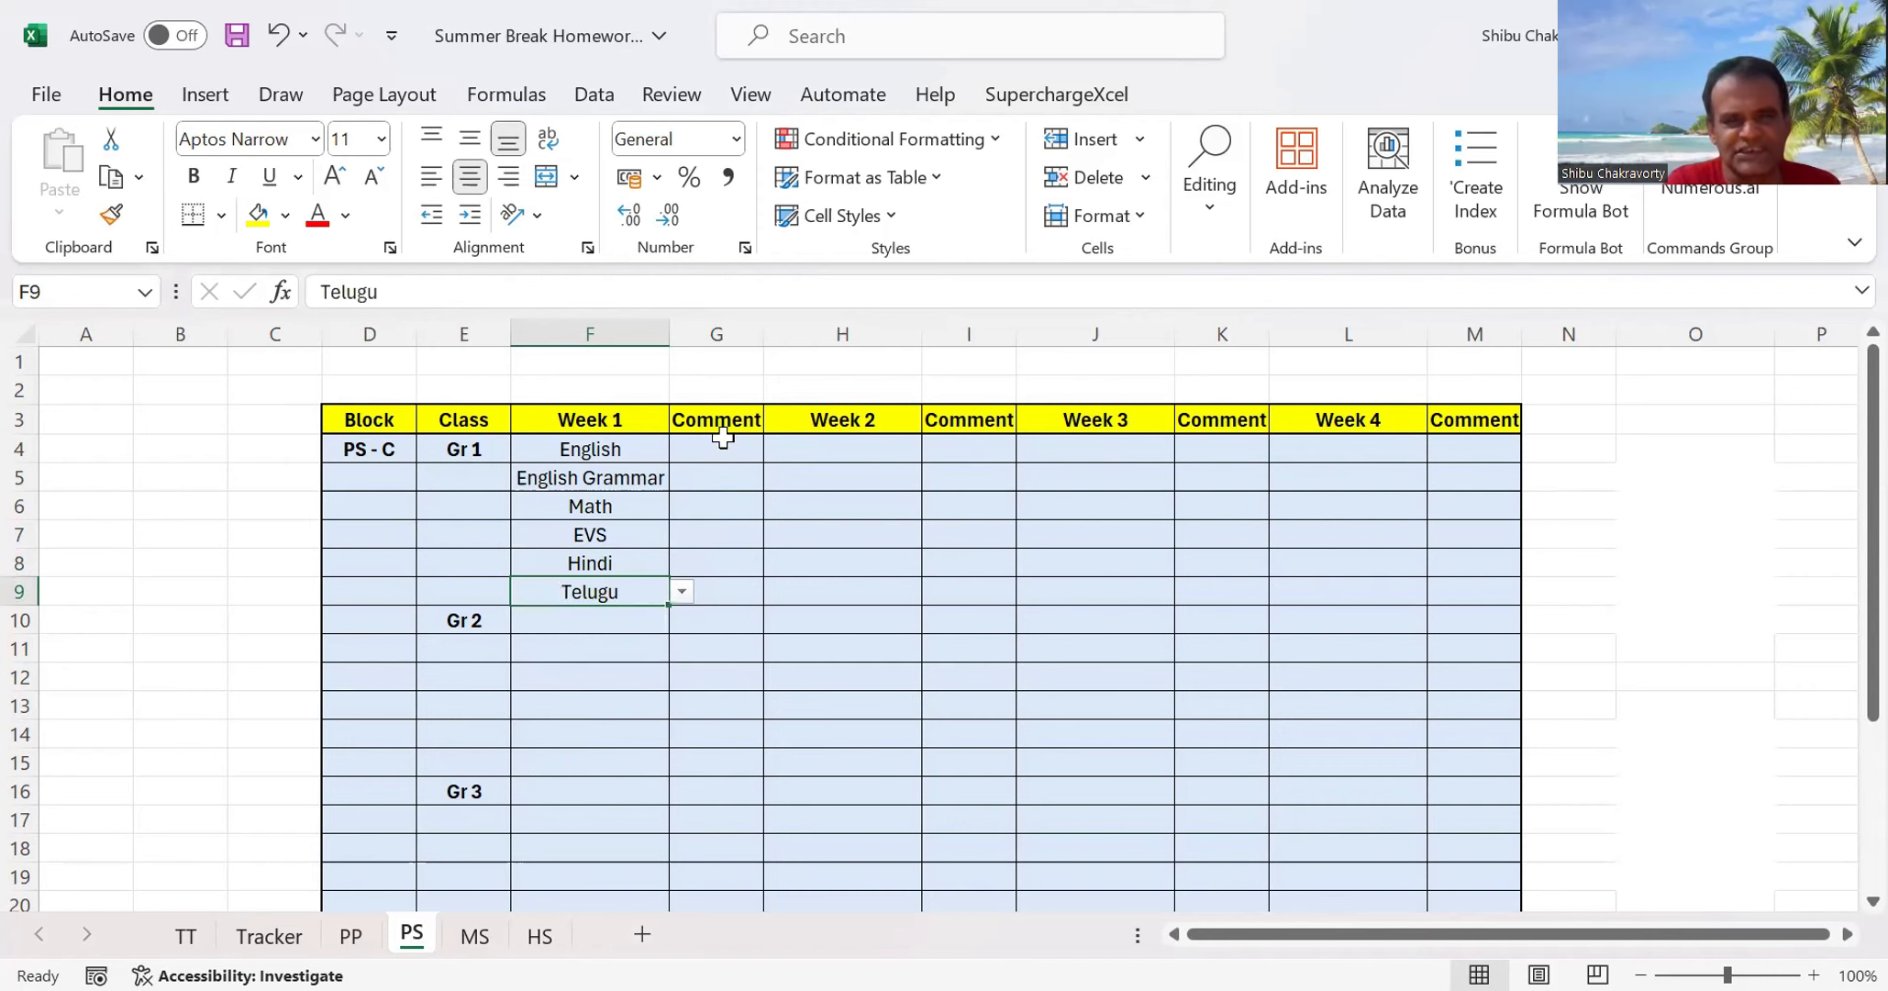
Look at the Tracker and PP sheets, and return to the Gr 1 English comment cell, G4, on the PS sheet
left_click(723, 440)
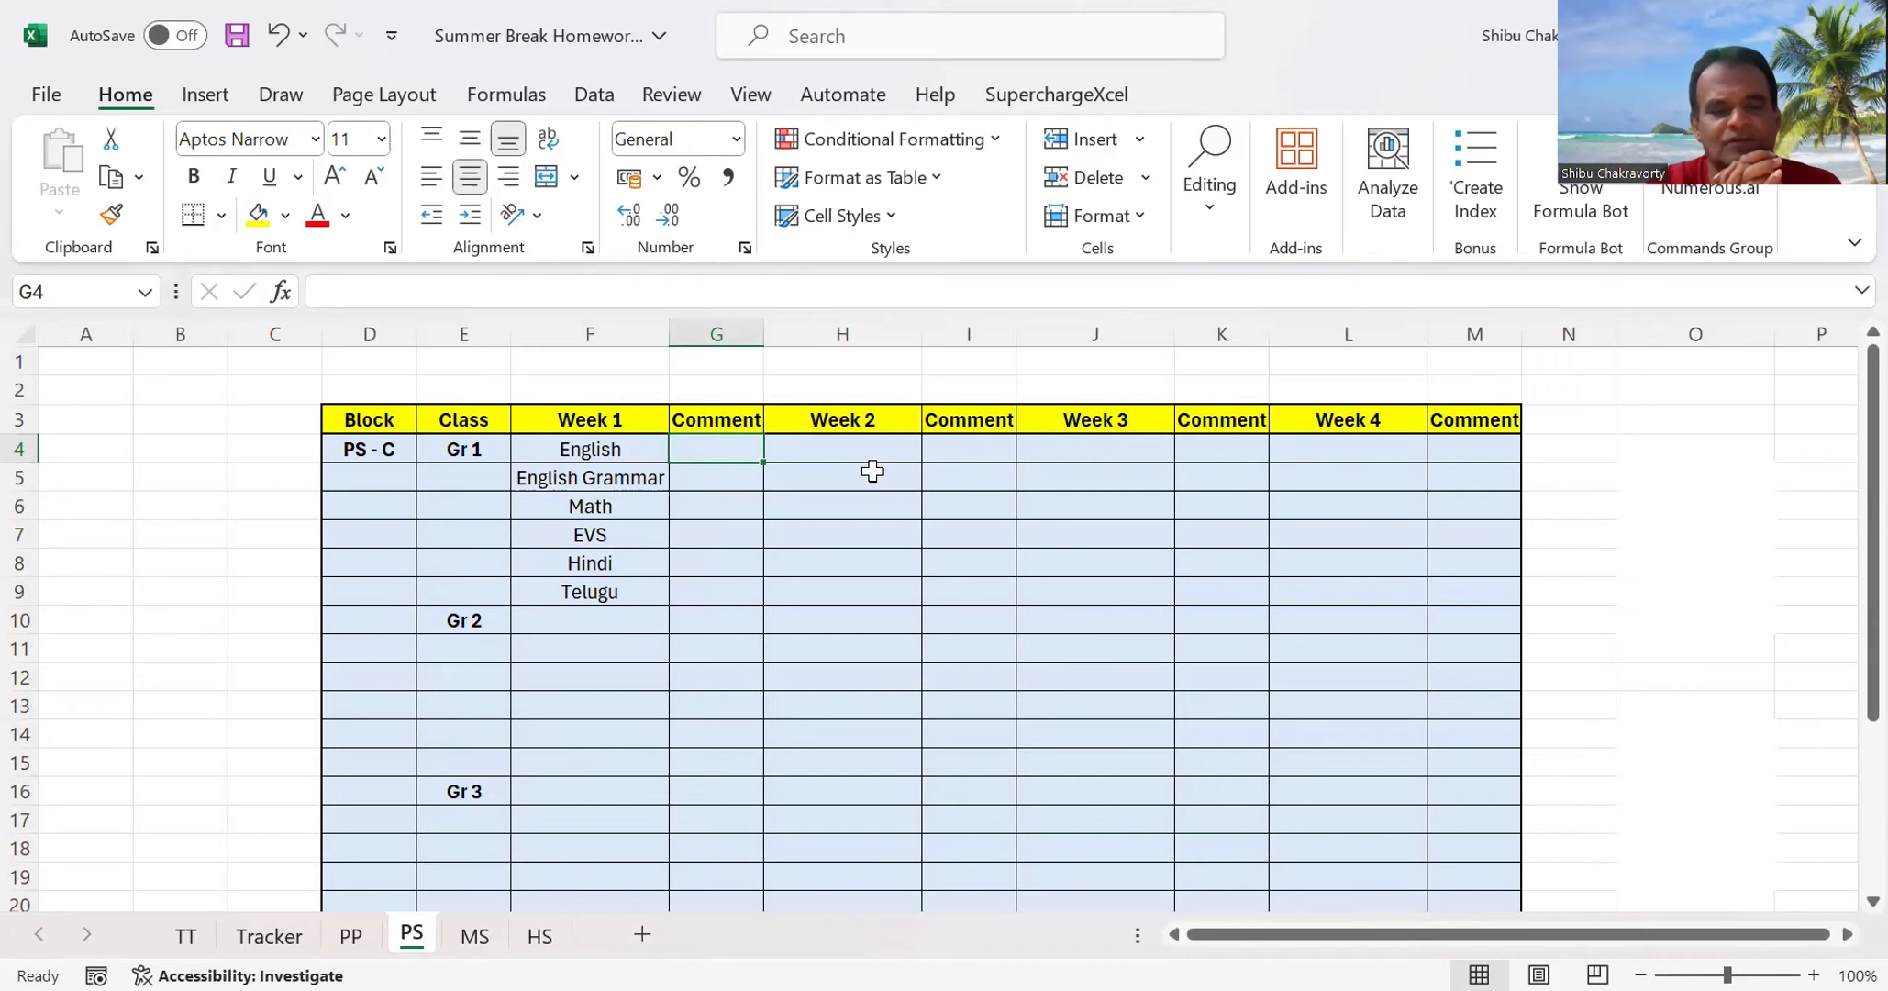
left_click(266, 936)
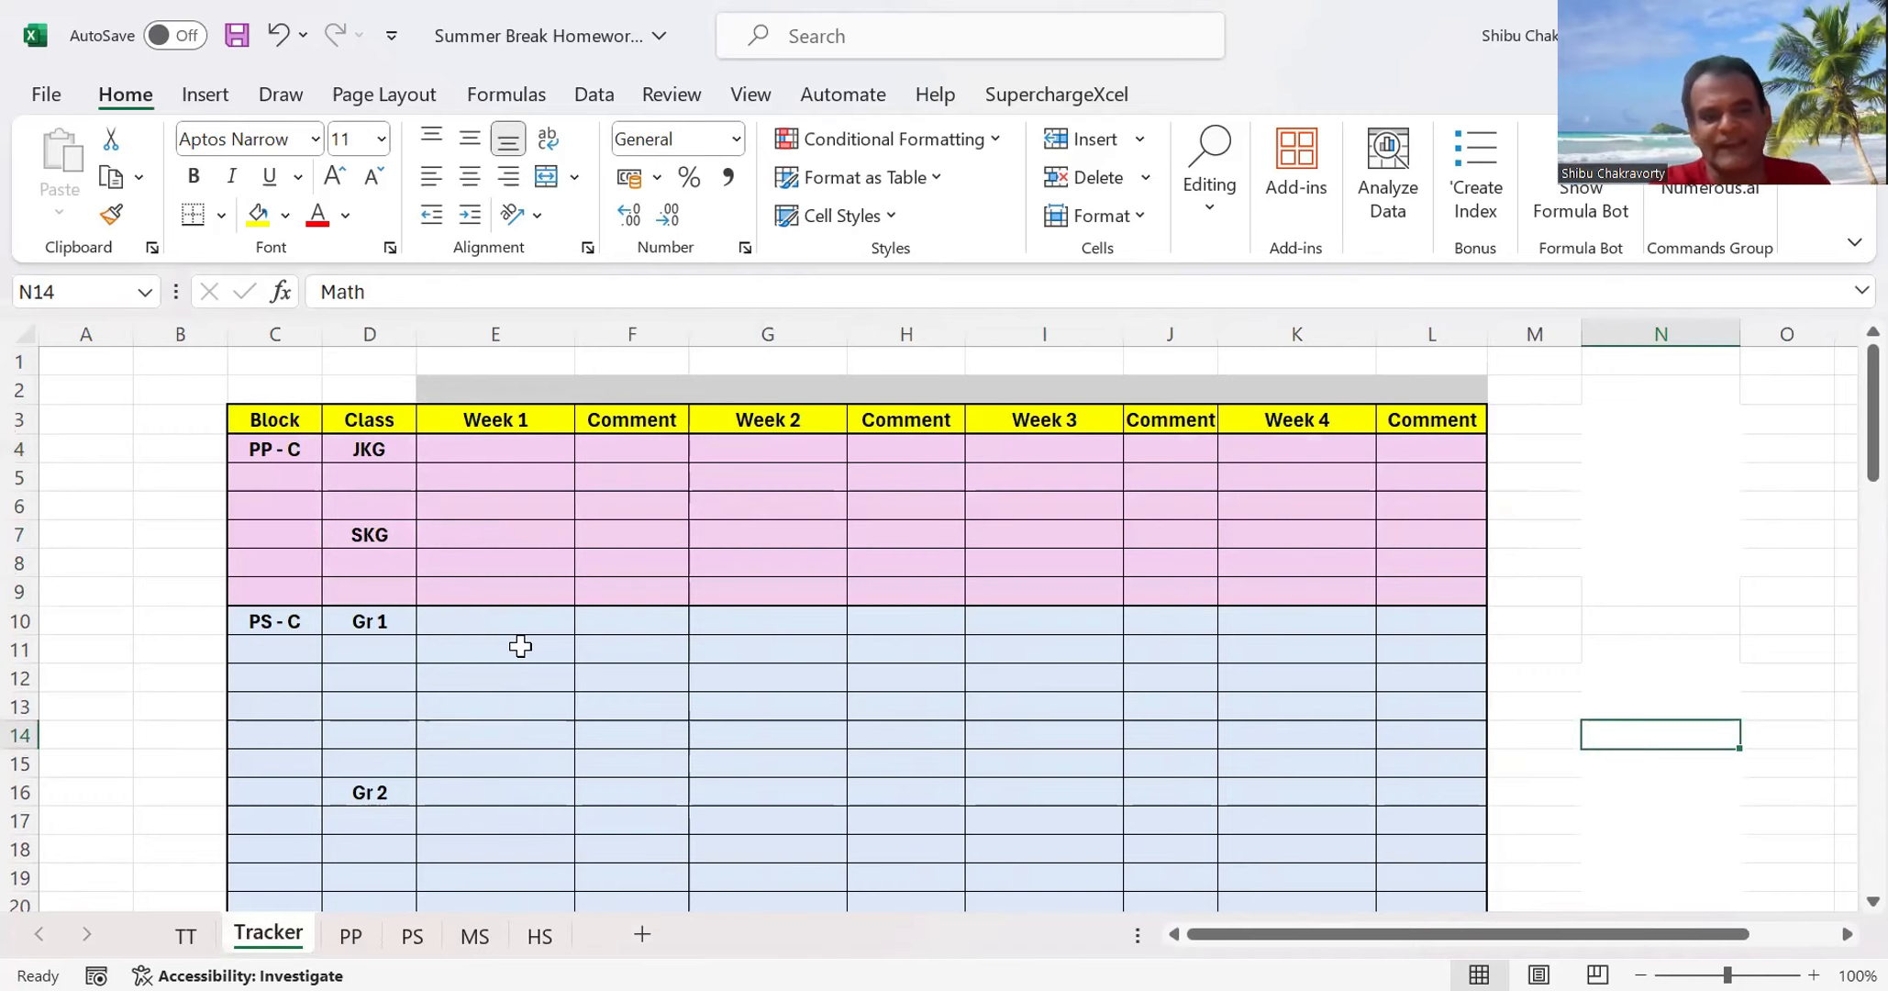
left_click(353, 936)
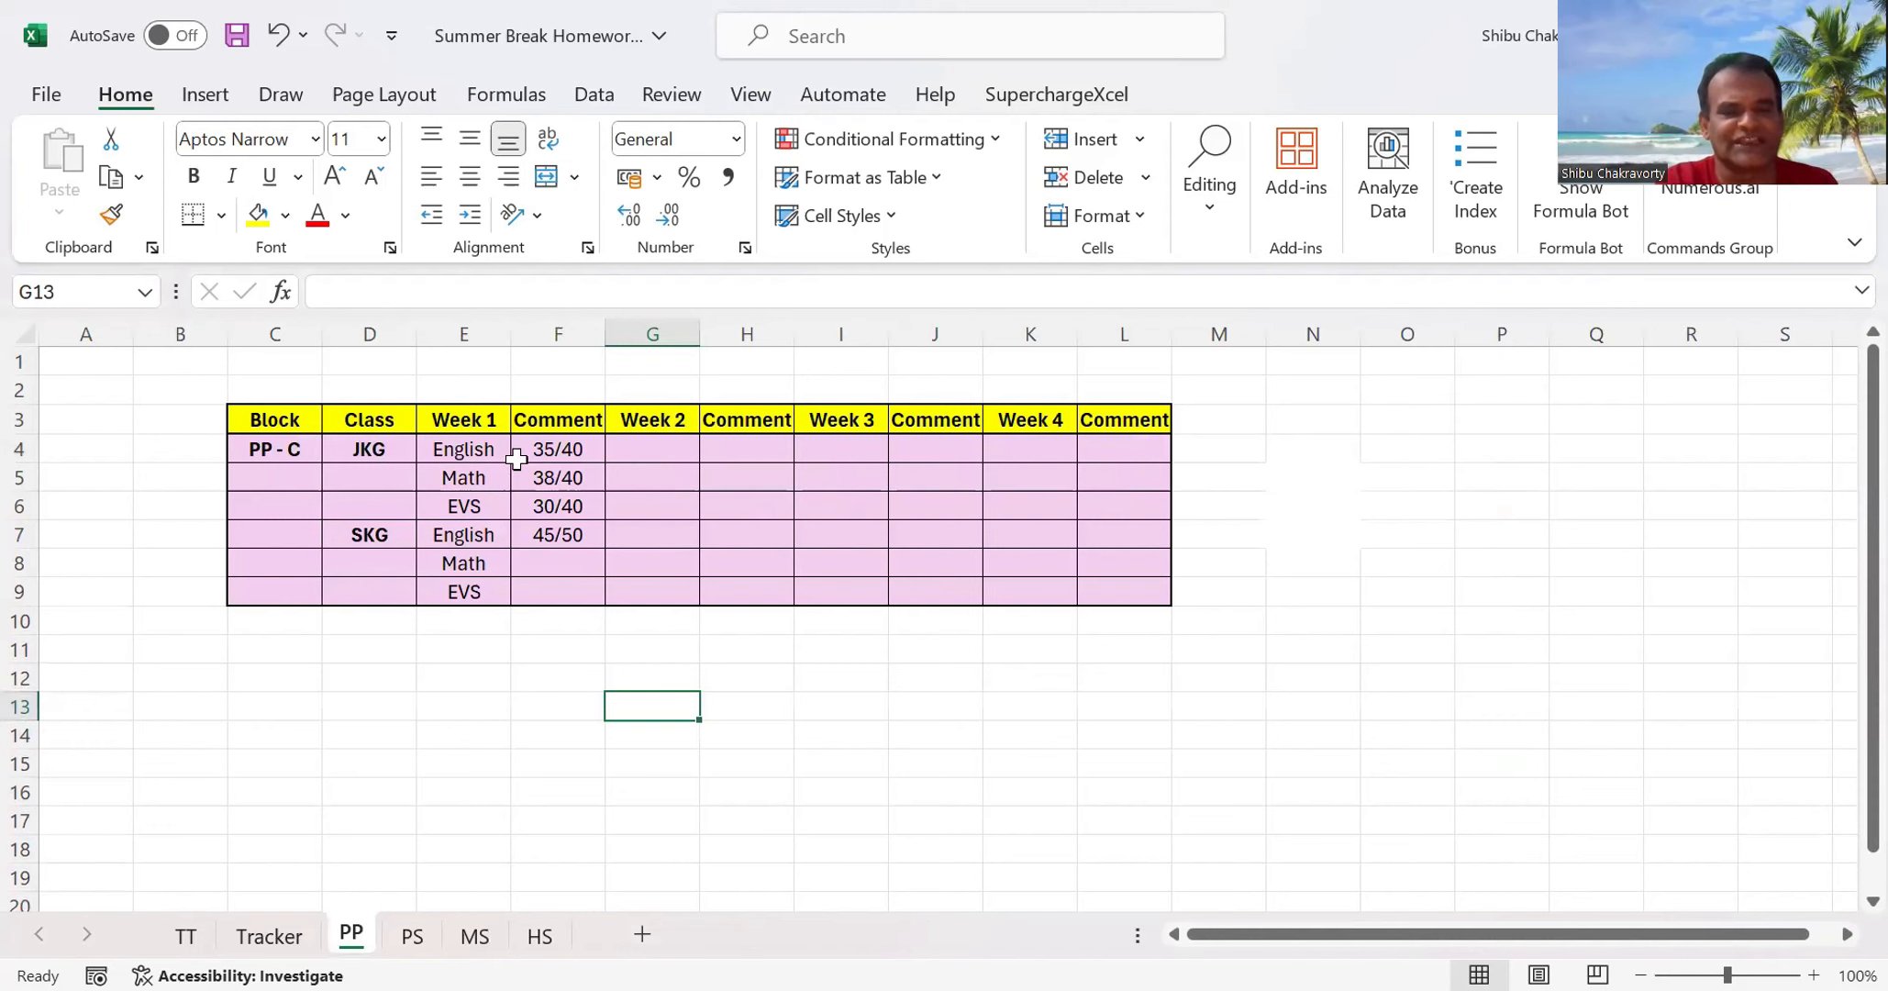
left_click(411, 943)
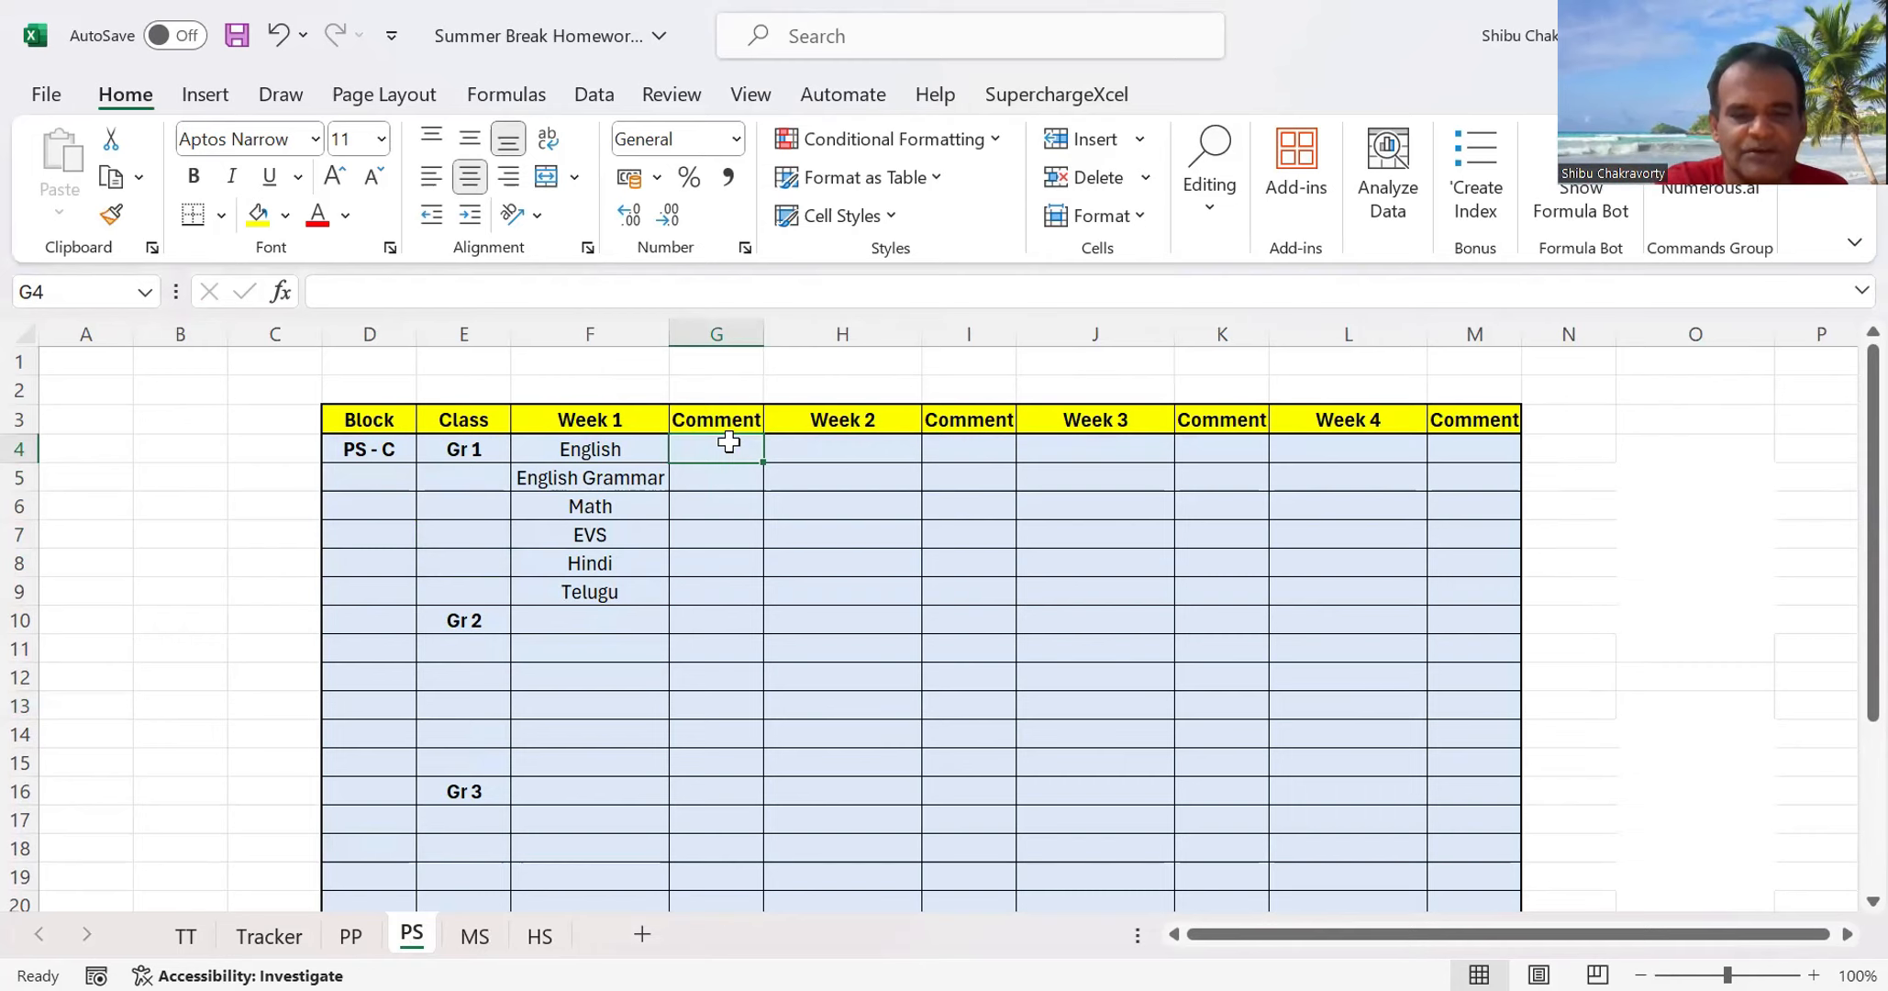
Enter 55/60 as the Week 1 comment for Gr 1 English in cell G4
type("55/")
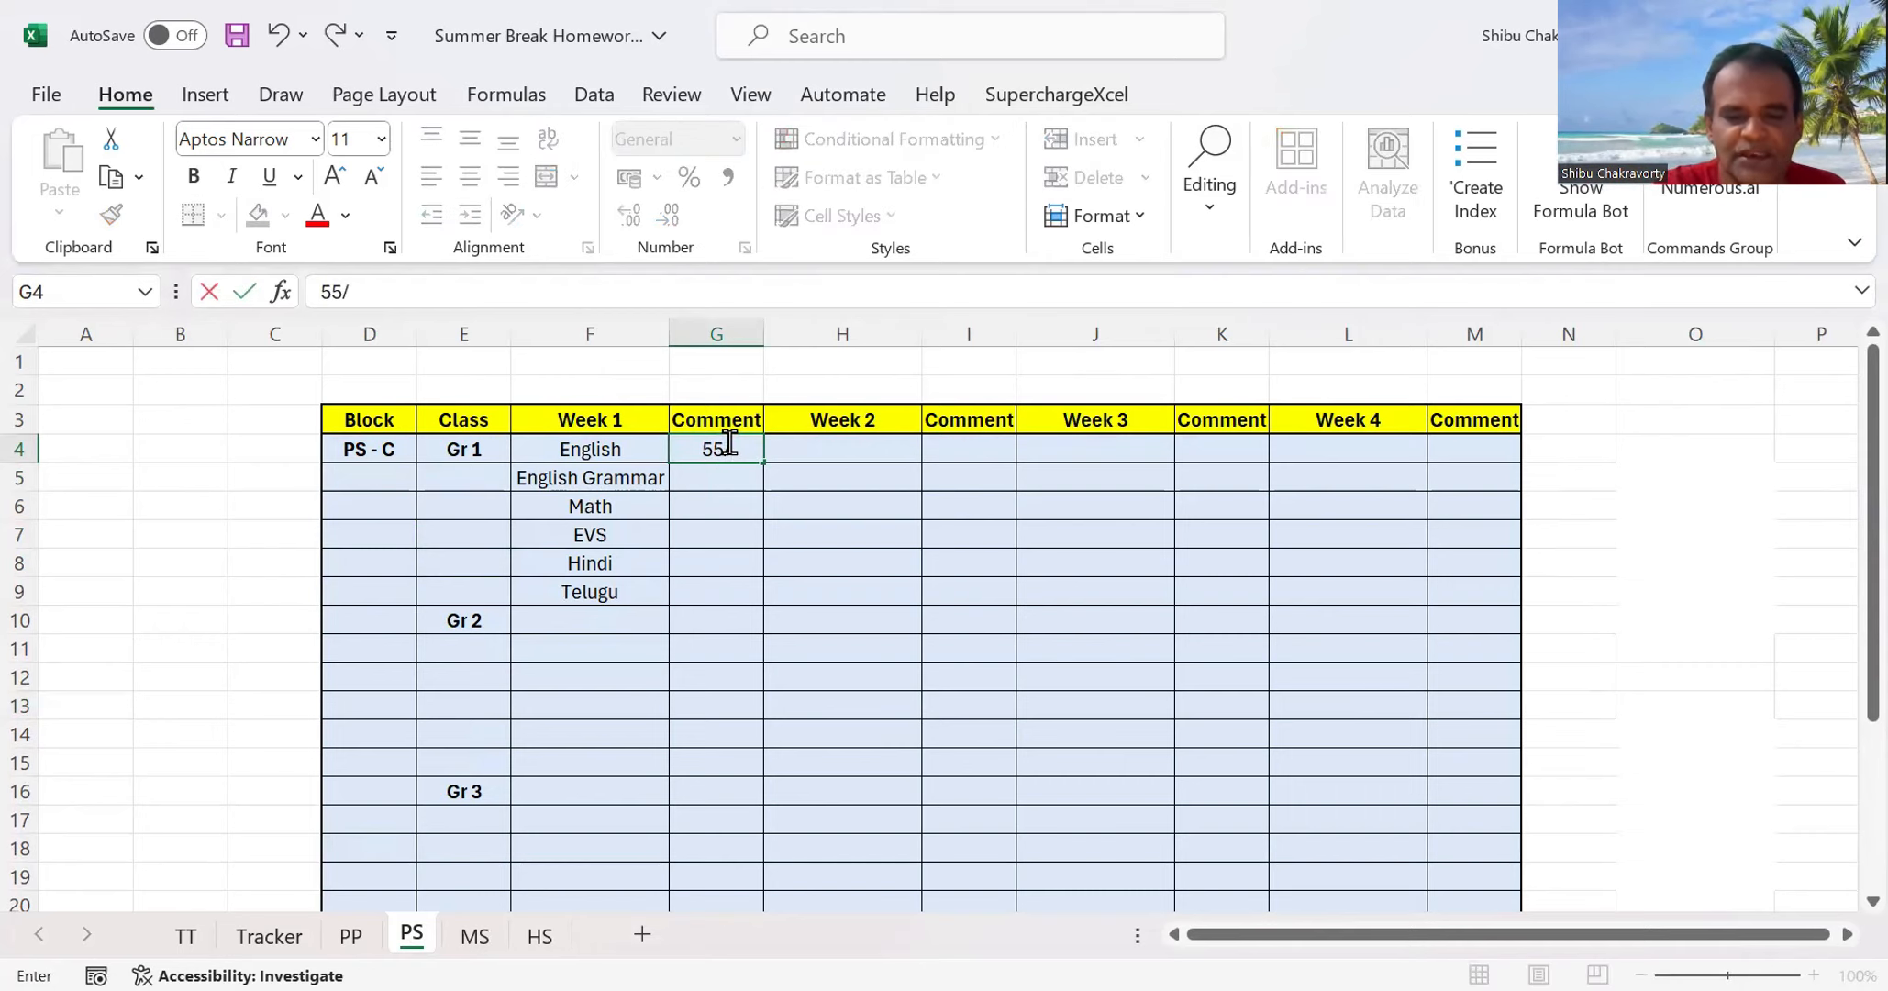
type("60")
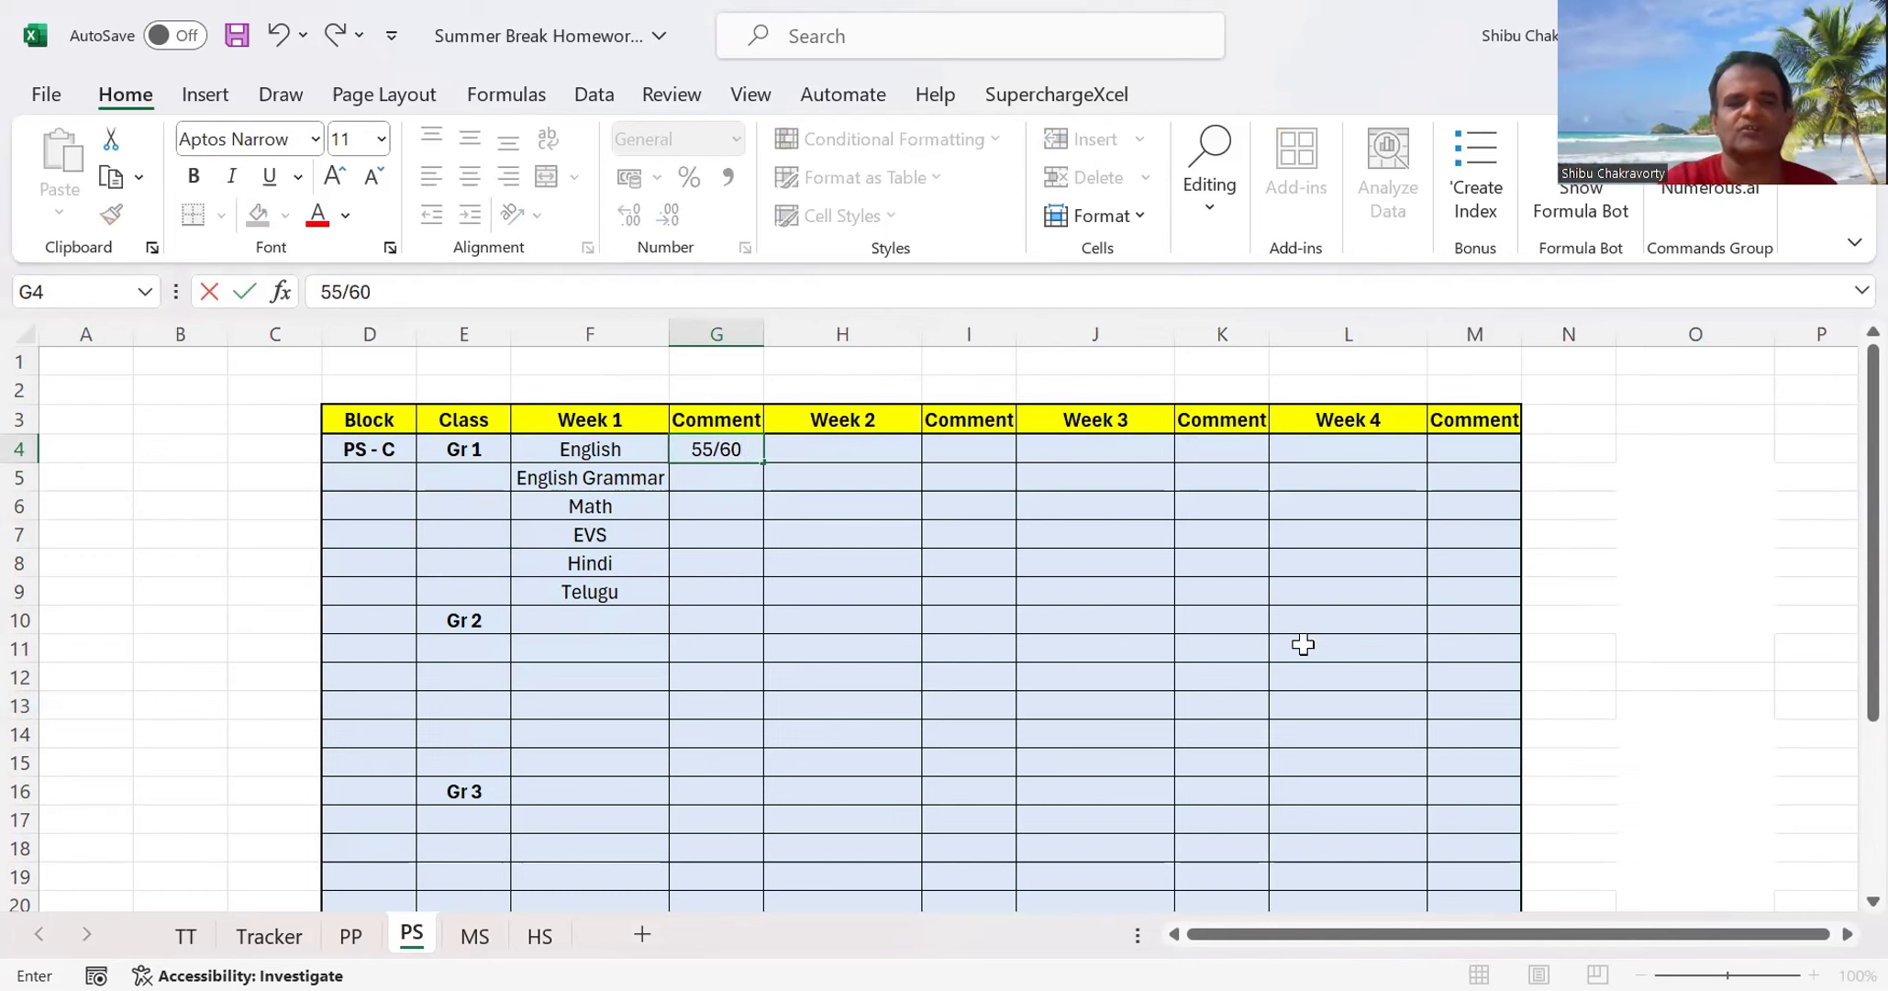
left_click(1644, 642)
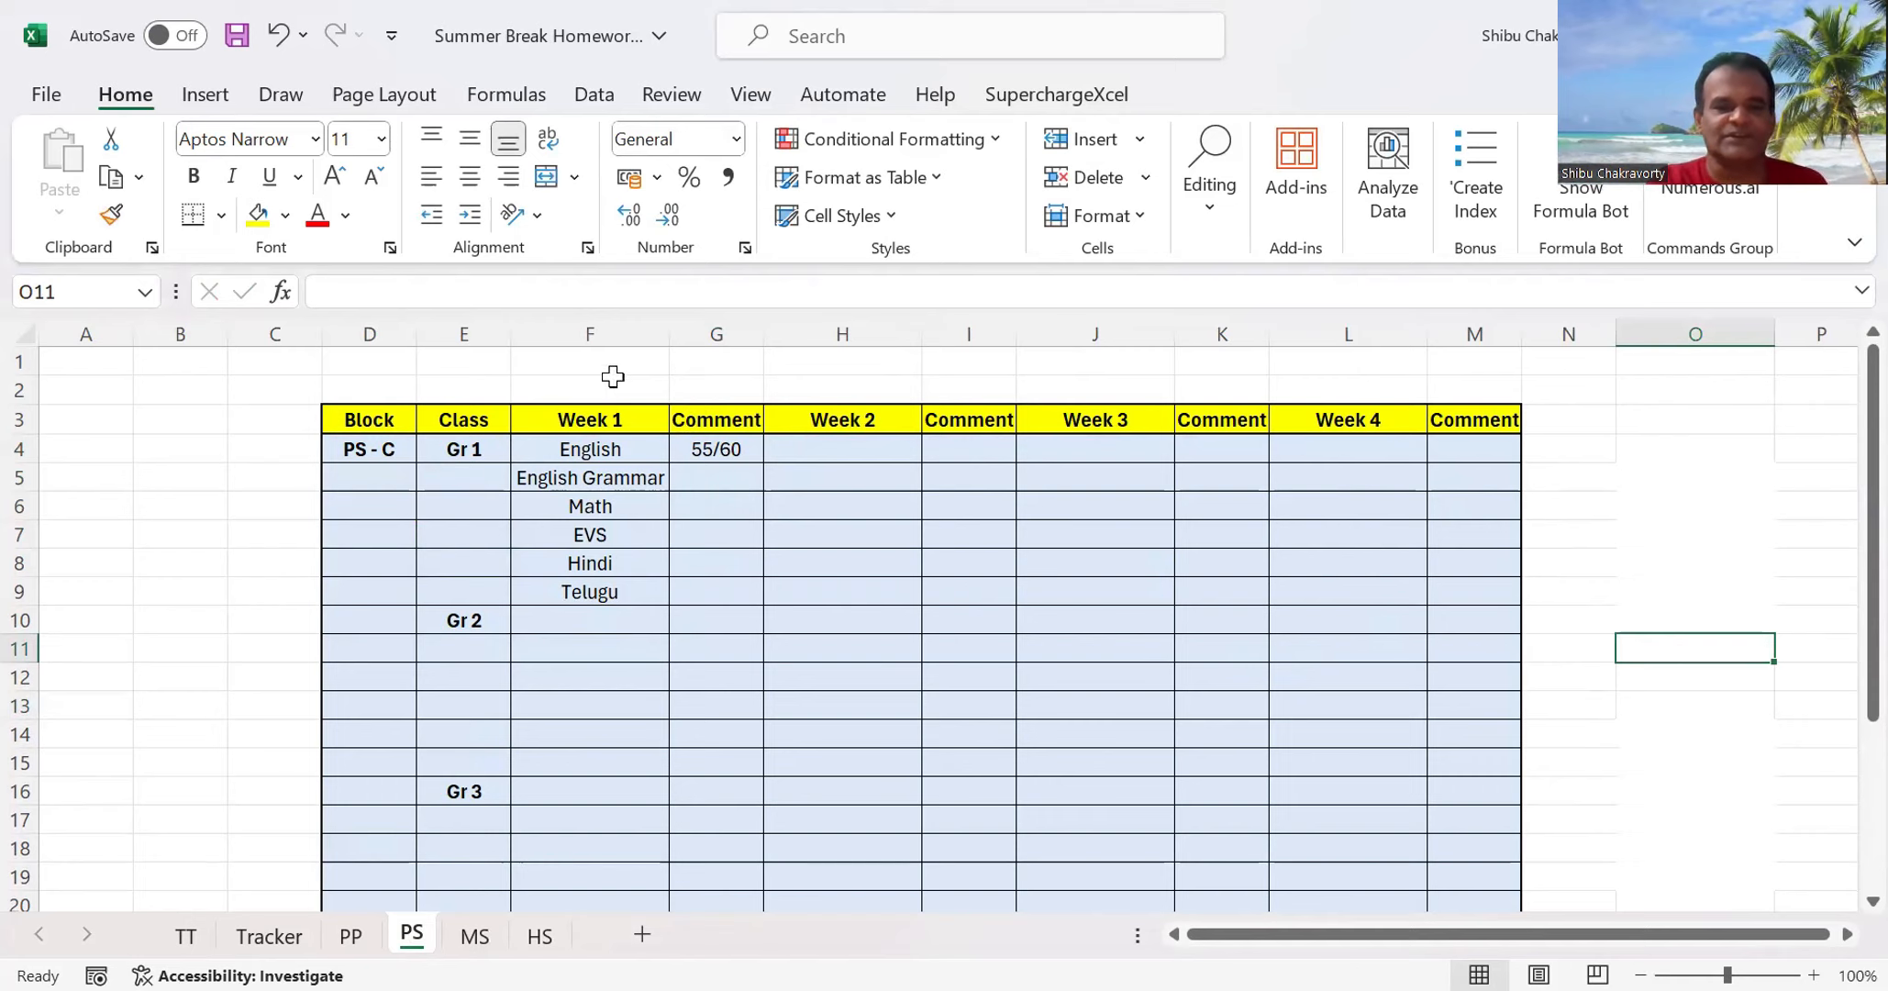
View the subject choices offered for Gr 3 Week 1 in cell F16, without picking one
left_click(610, 798)
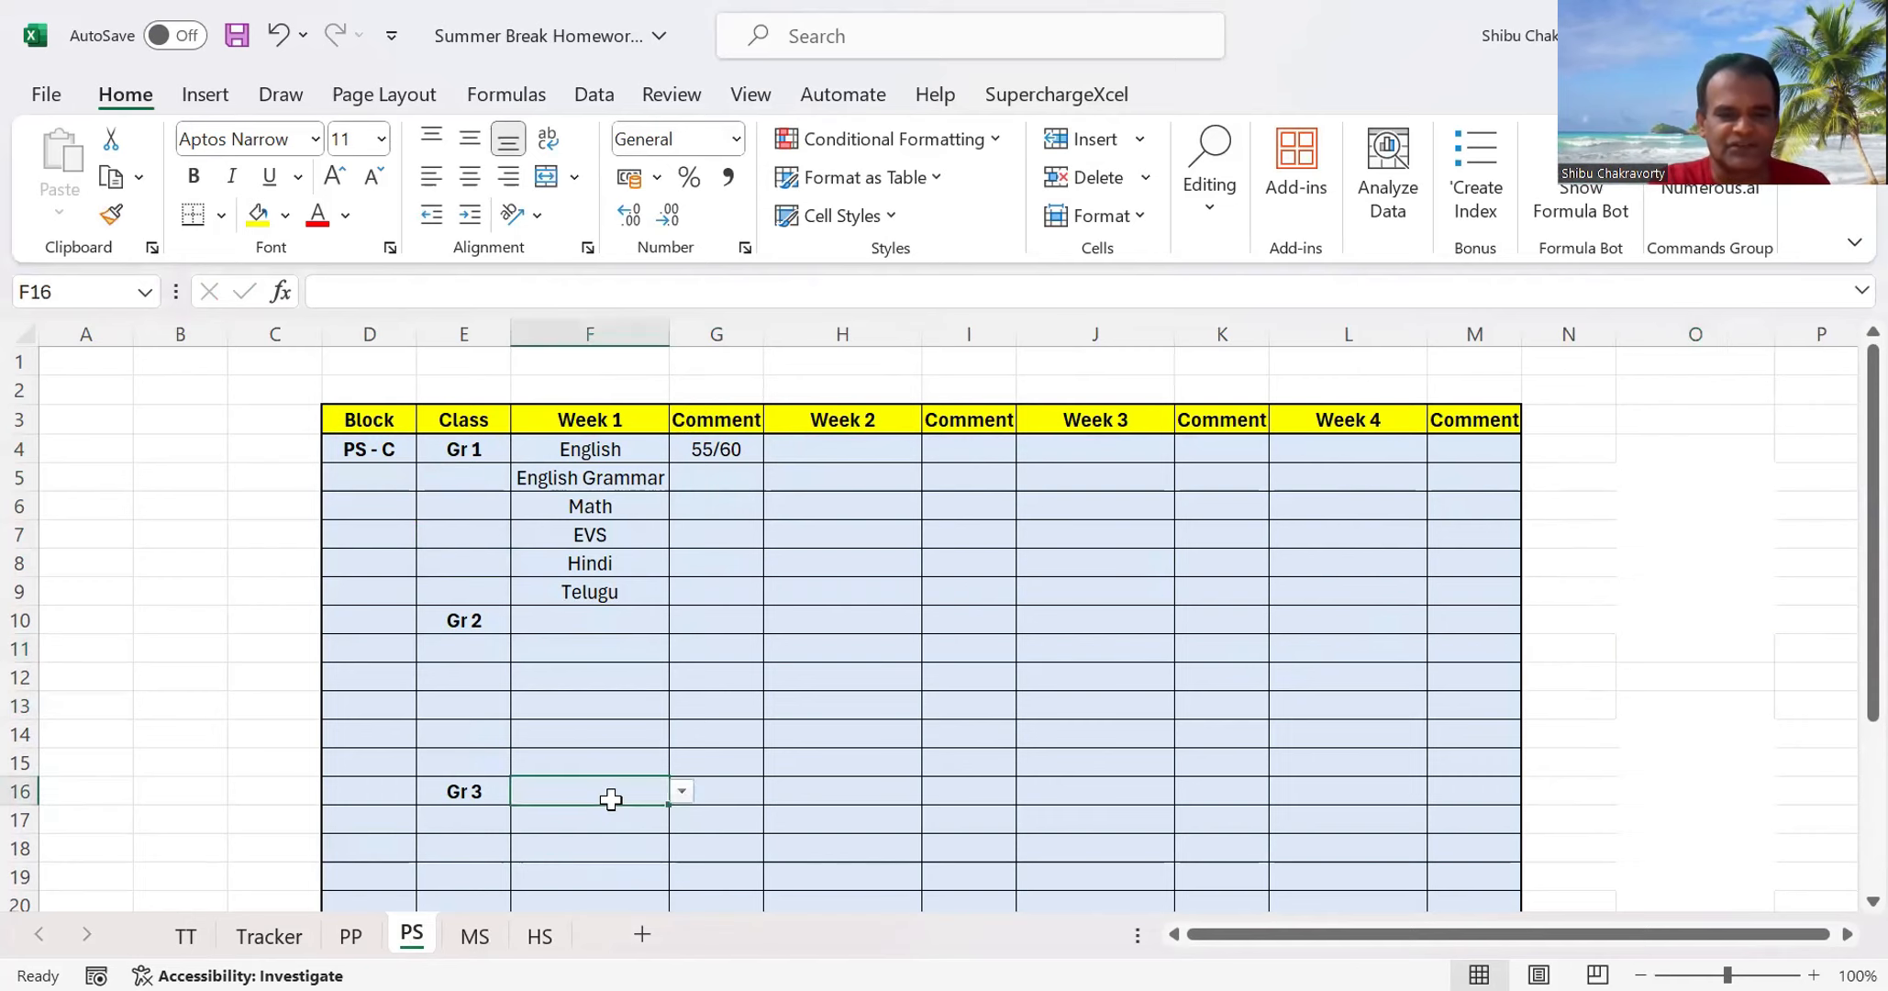
left_click(683, 791)
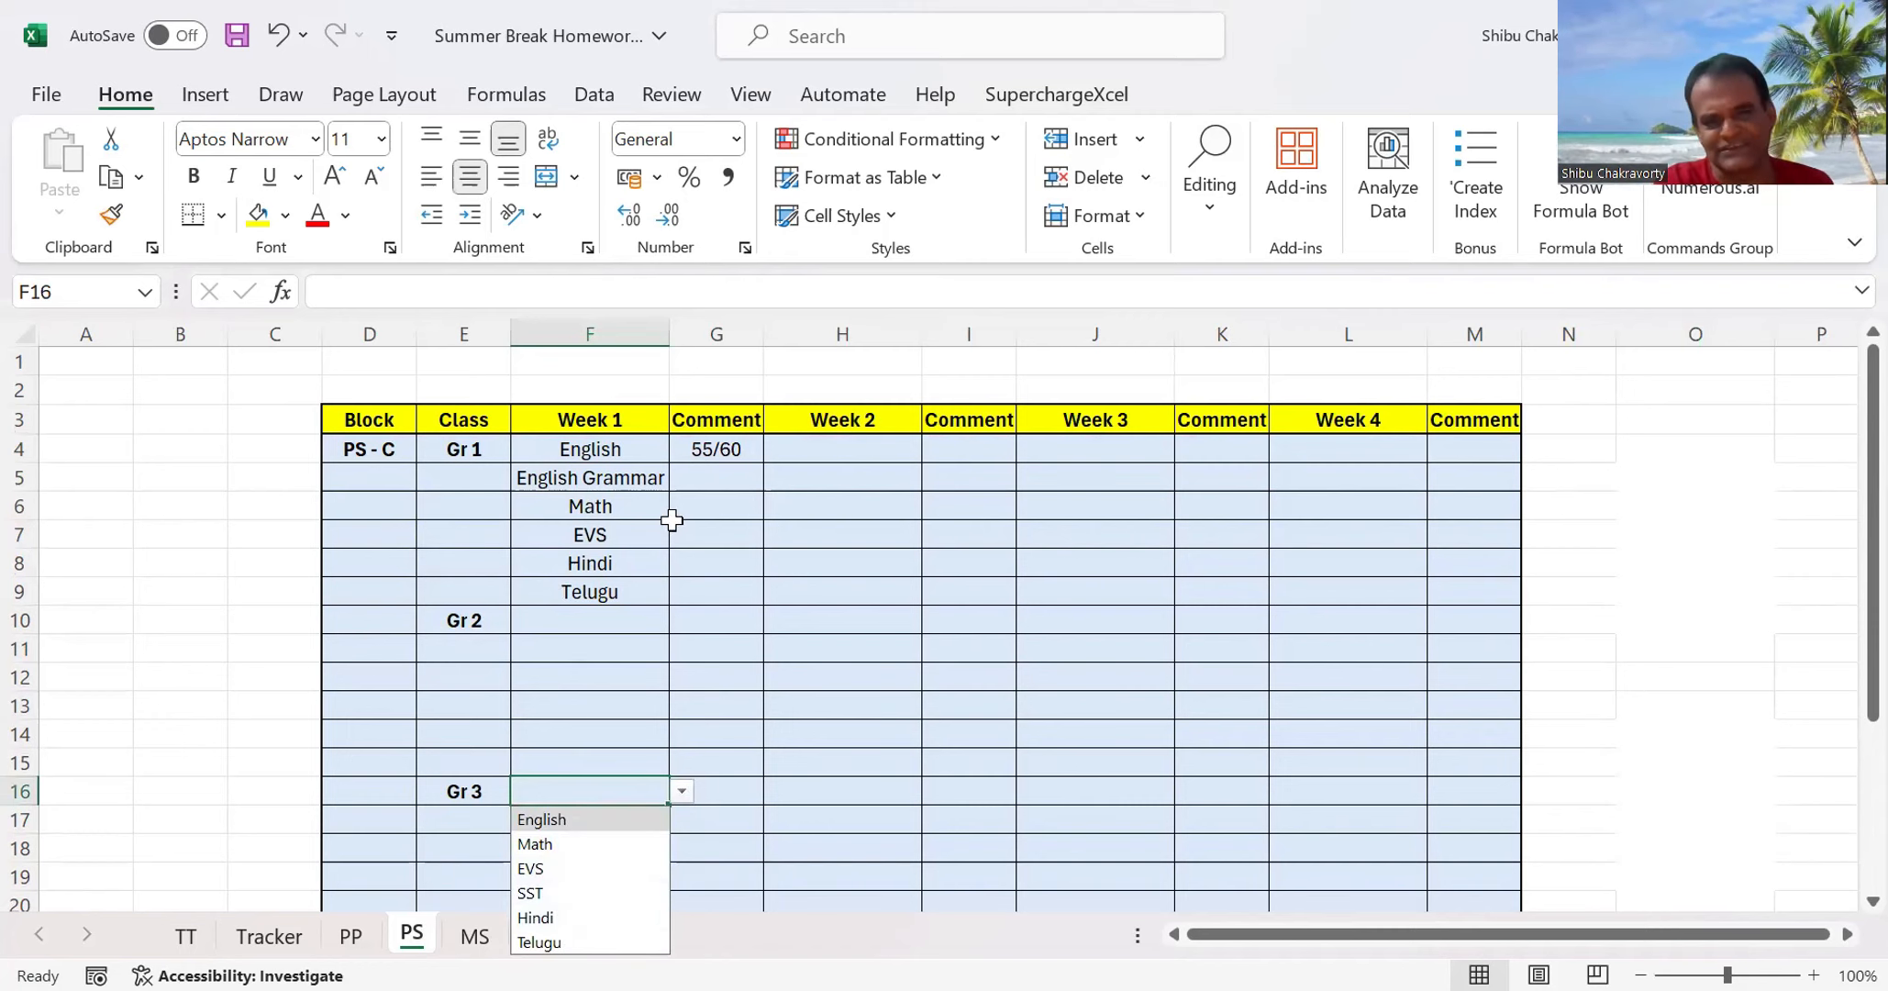
left_click(1846, 620)
left_click_drag(1845, 657, 1842, 573)
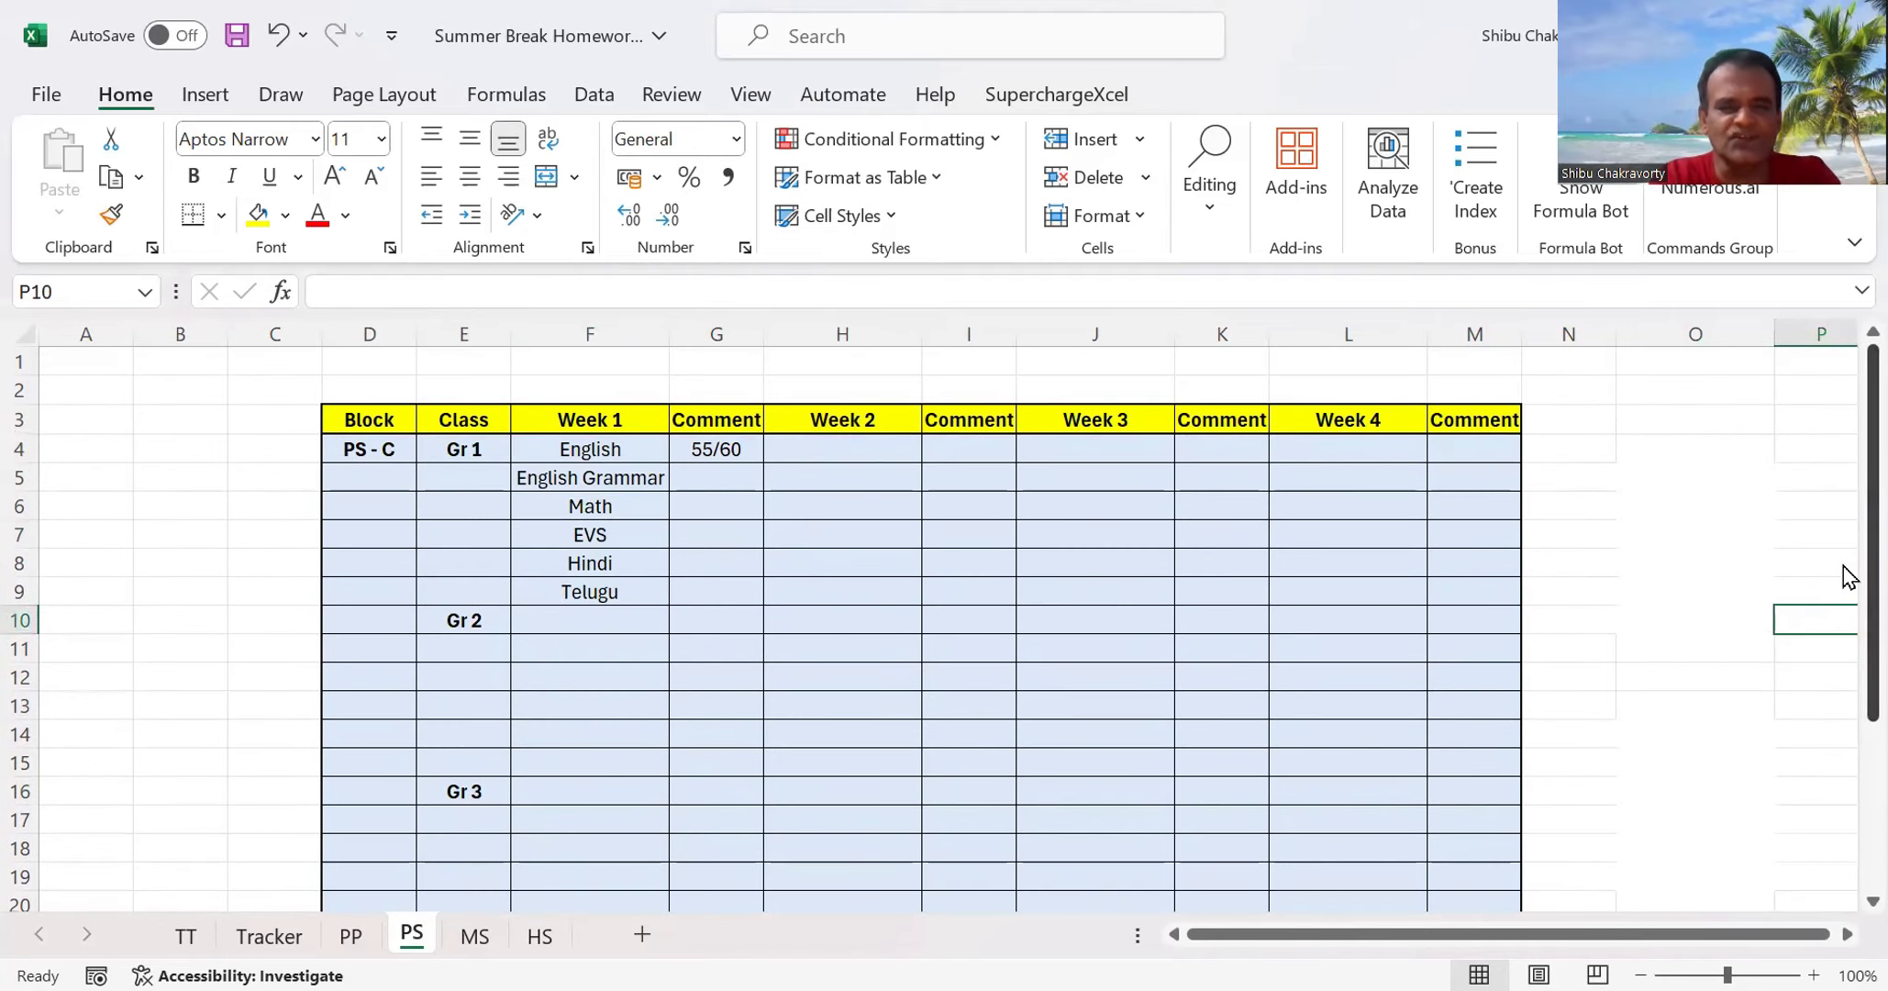
Look over the week and comment columns F to I on the PS sheet, and the Tracker and PP sheets
left_click(585, 336)
left_click(713, 329)
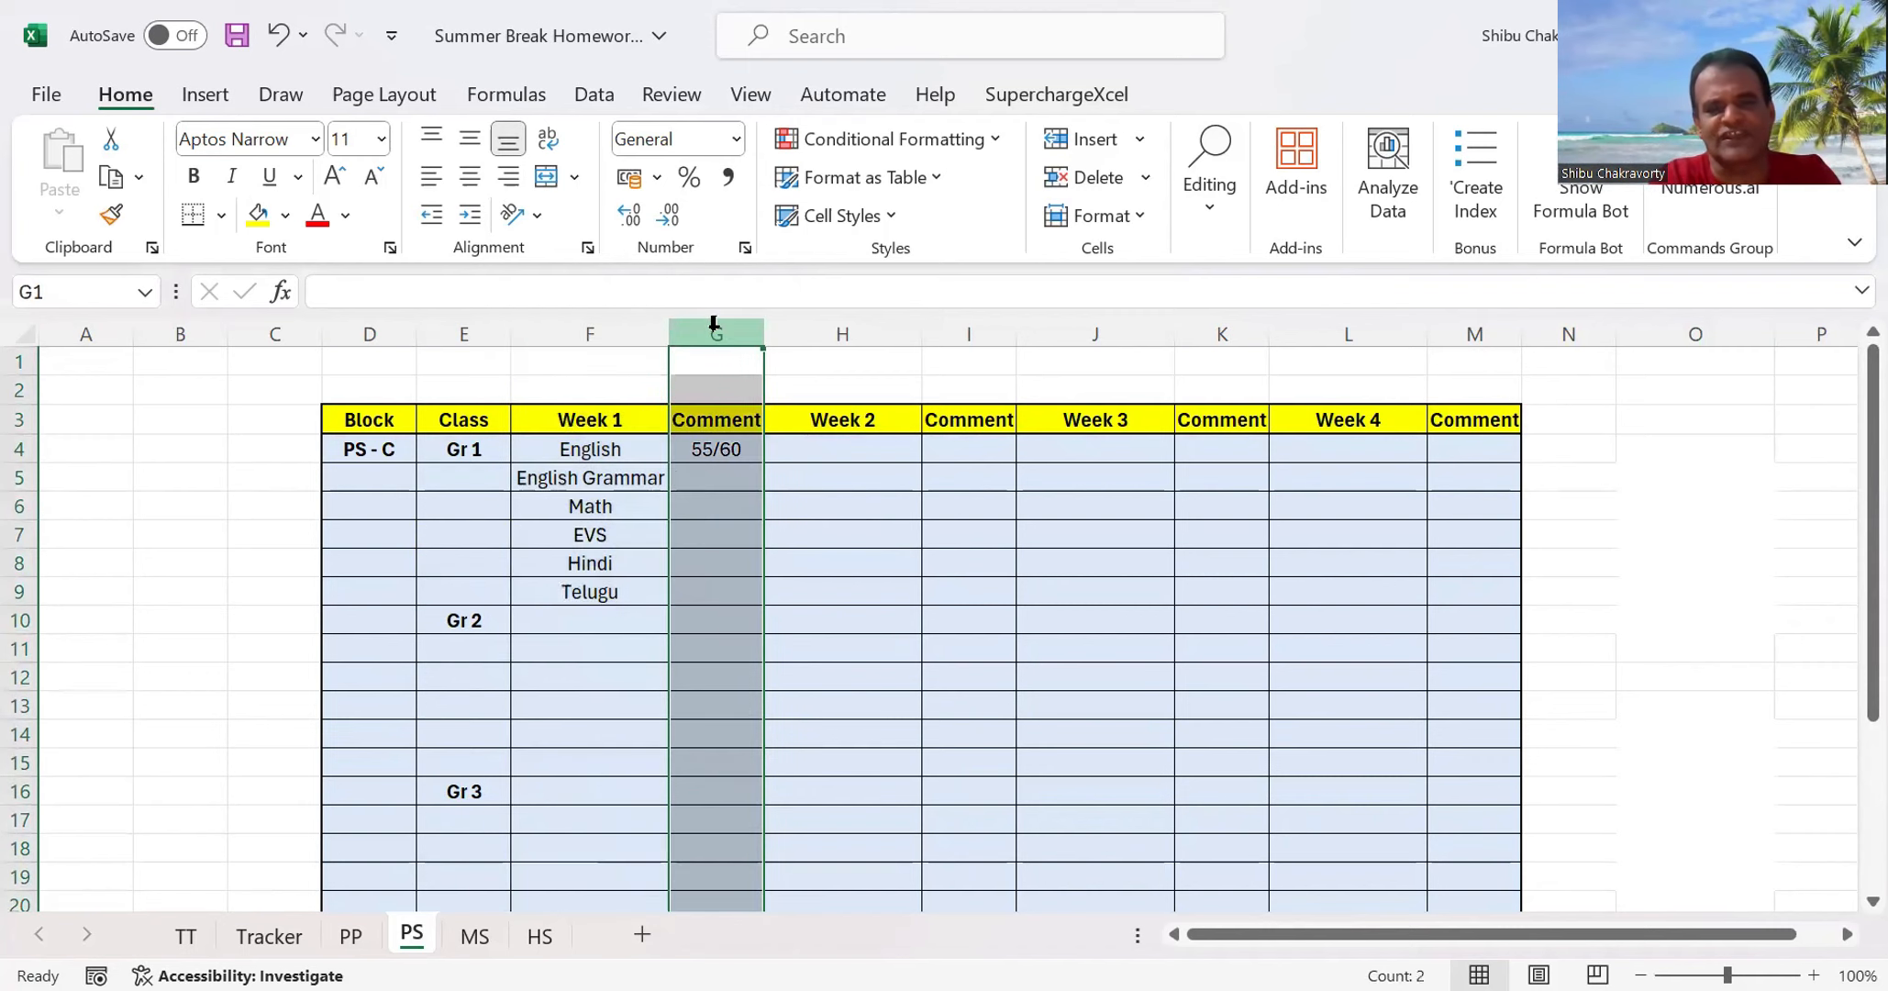
left_click(851, 335)
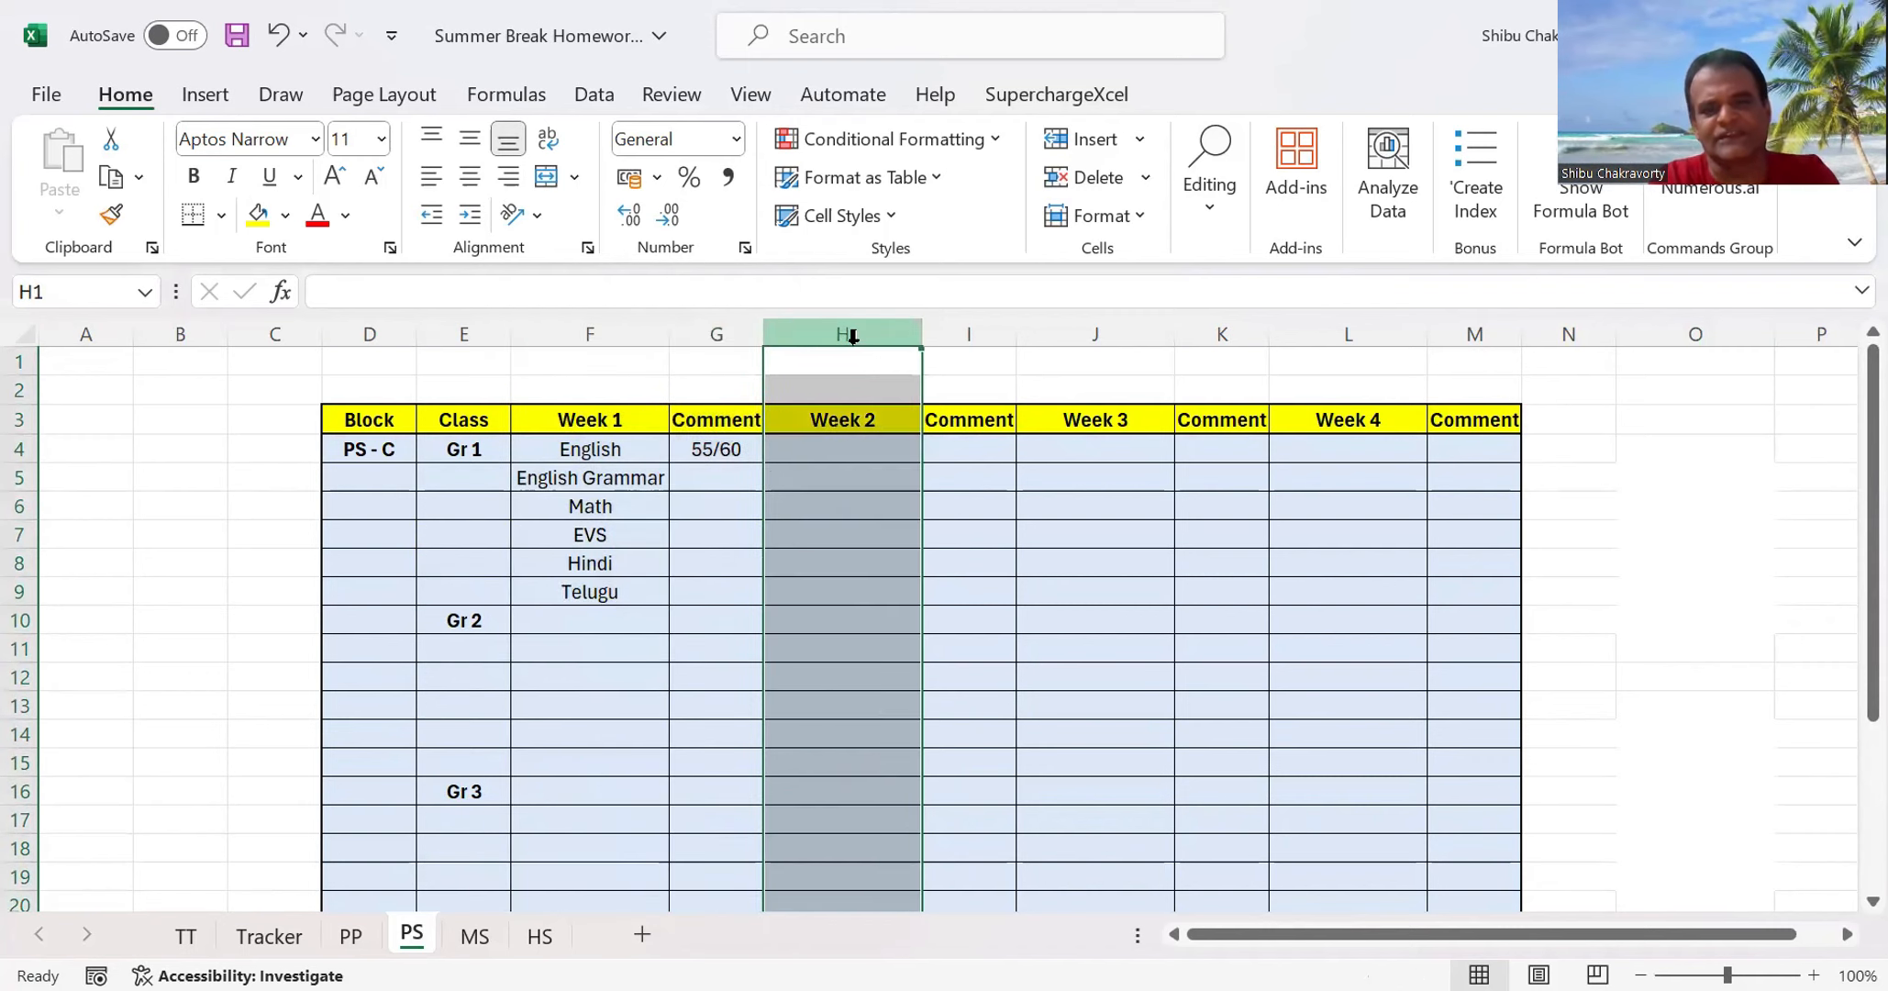
left_click(967, 336)
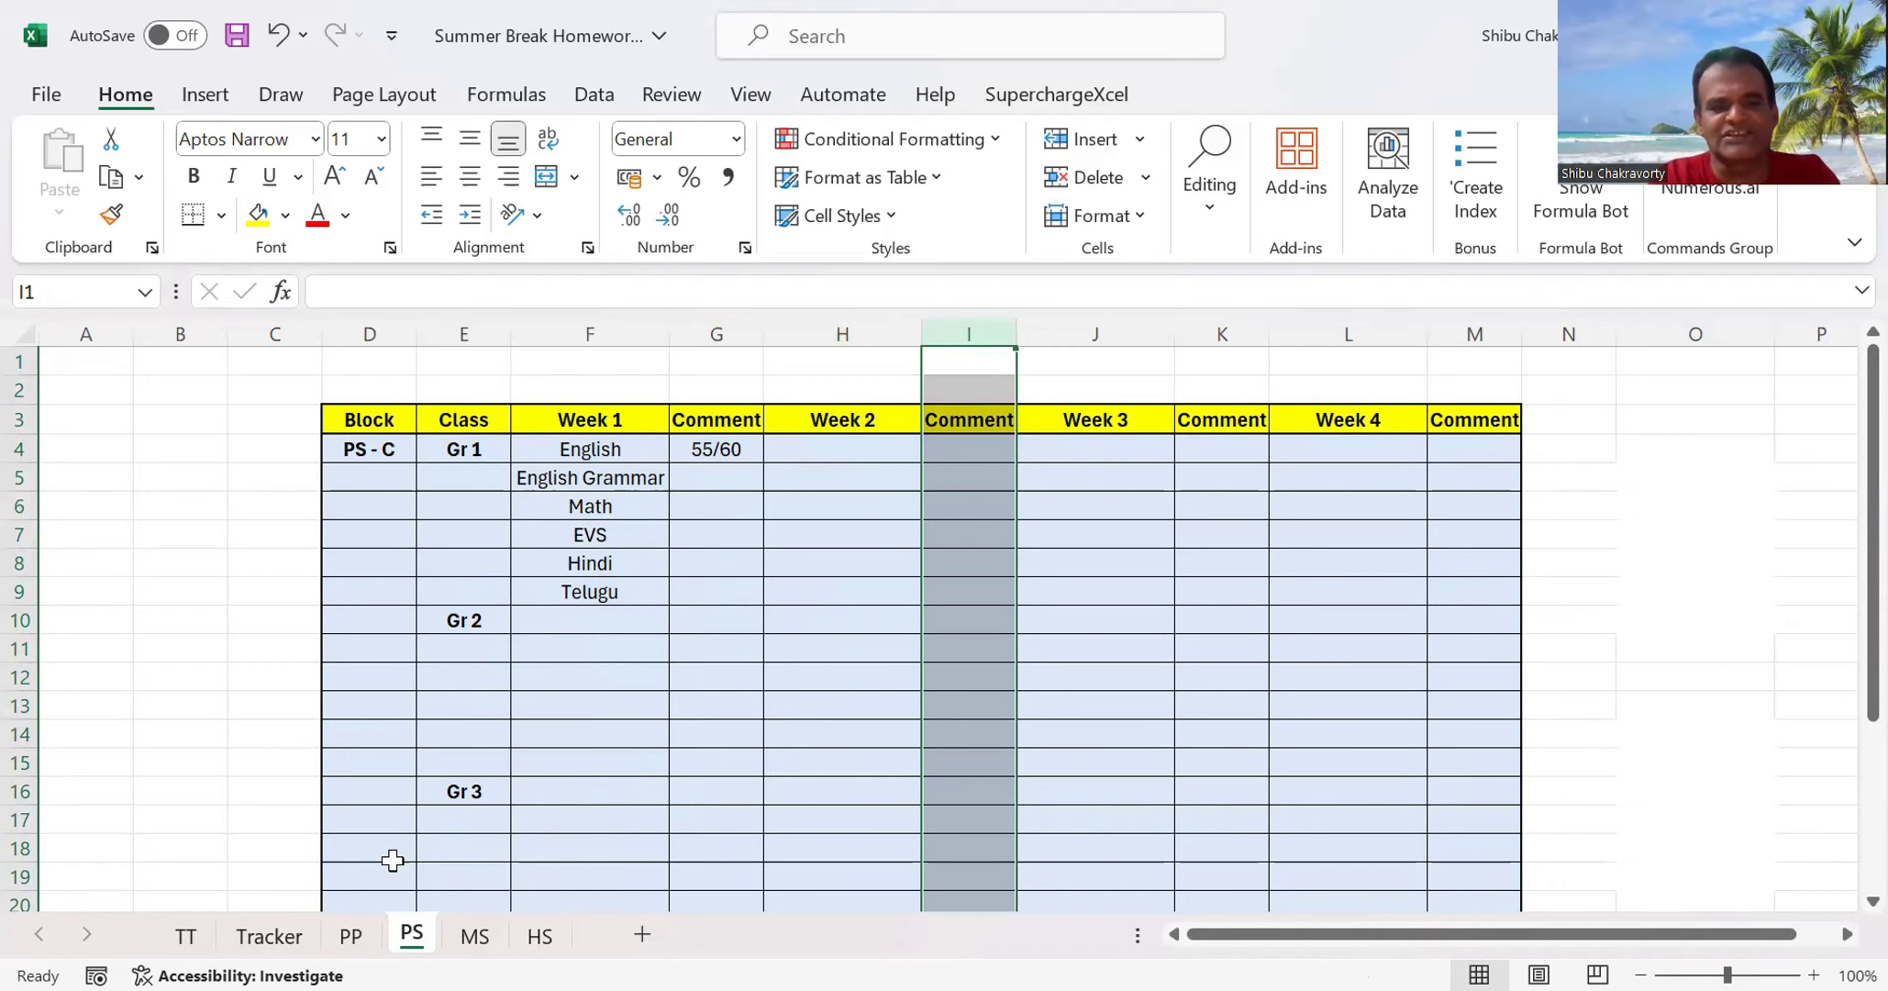
left_click(266, 939)
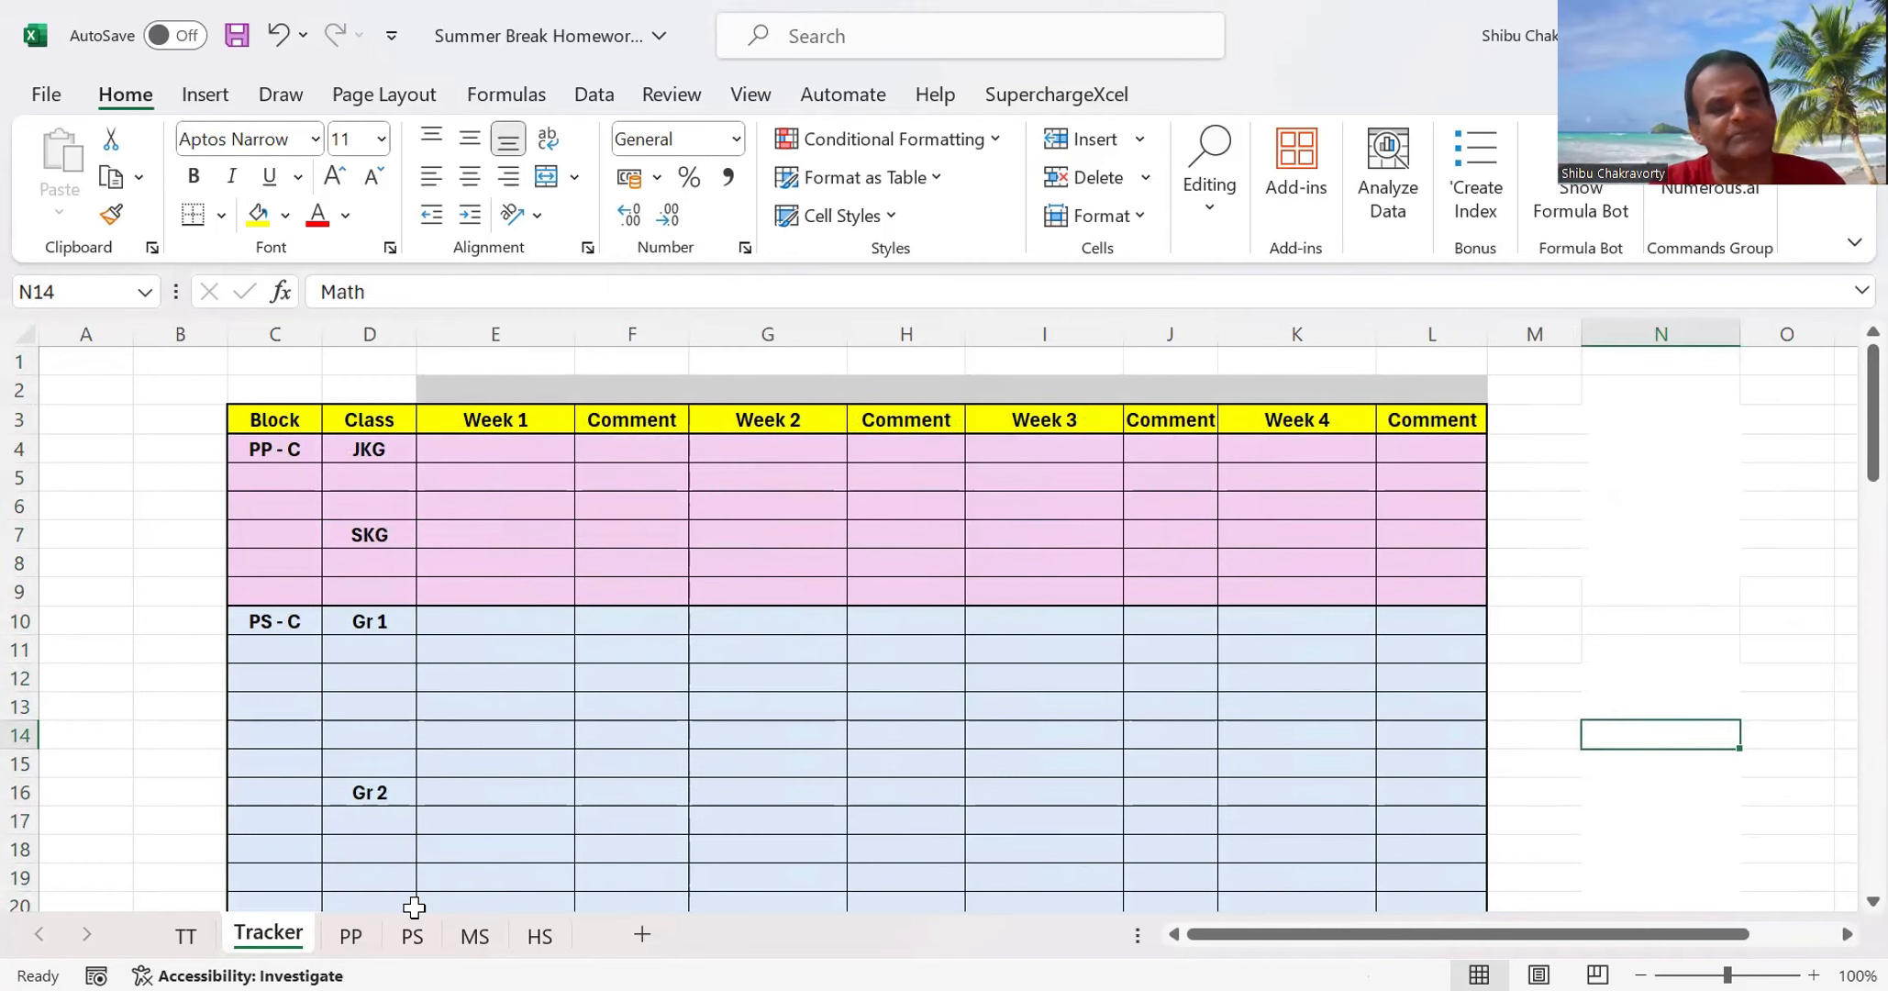
left_click(347, 934)
left_click(404, 938)
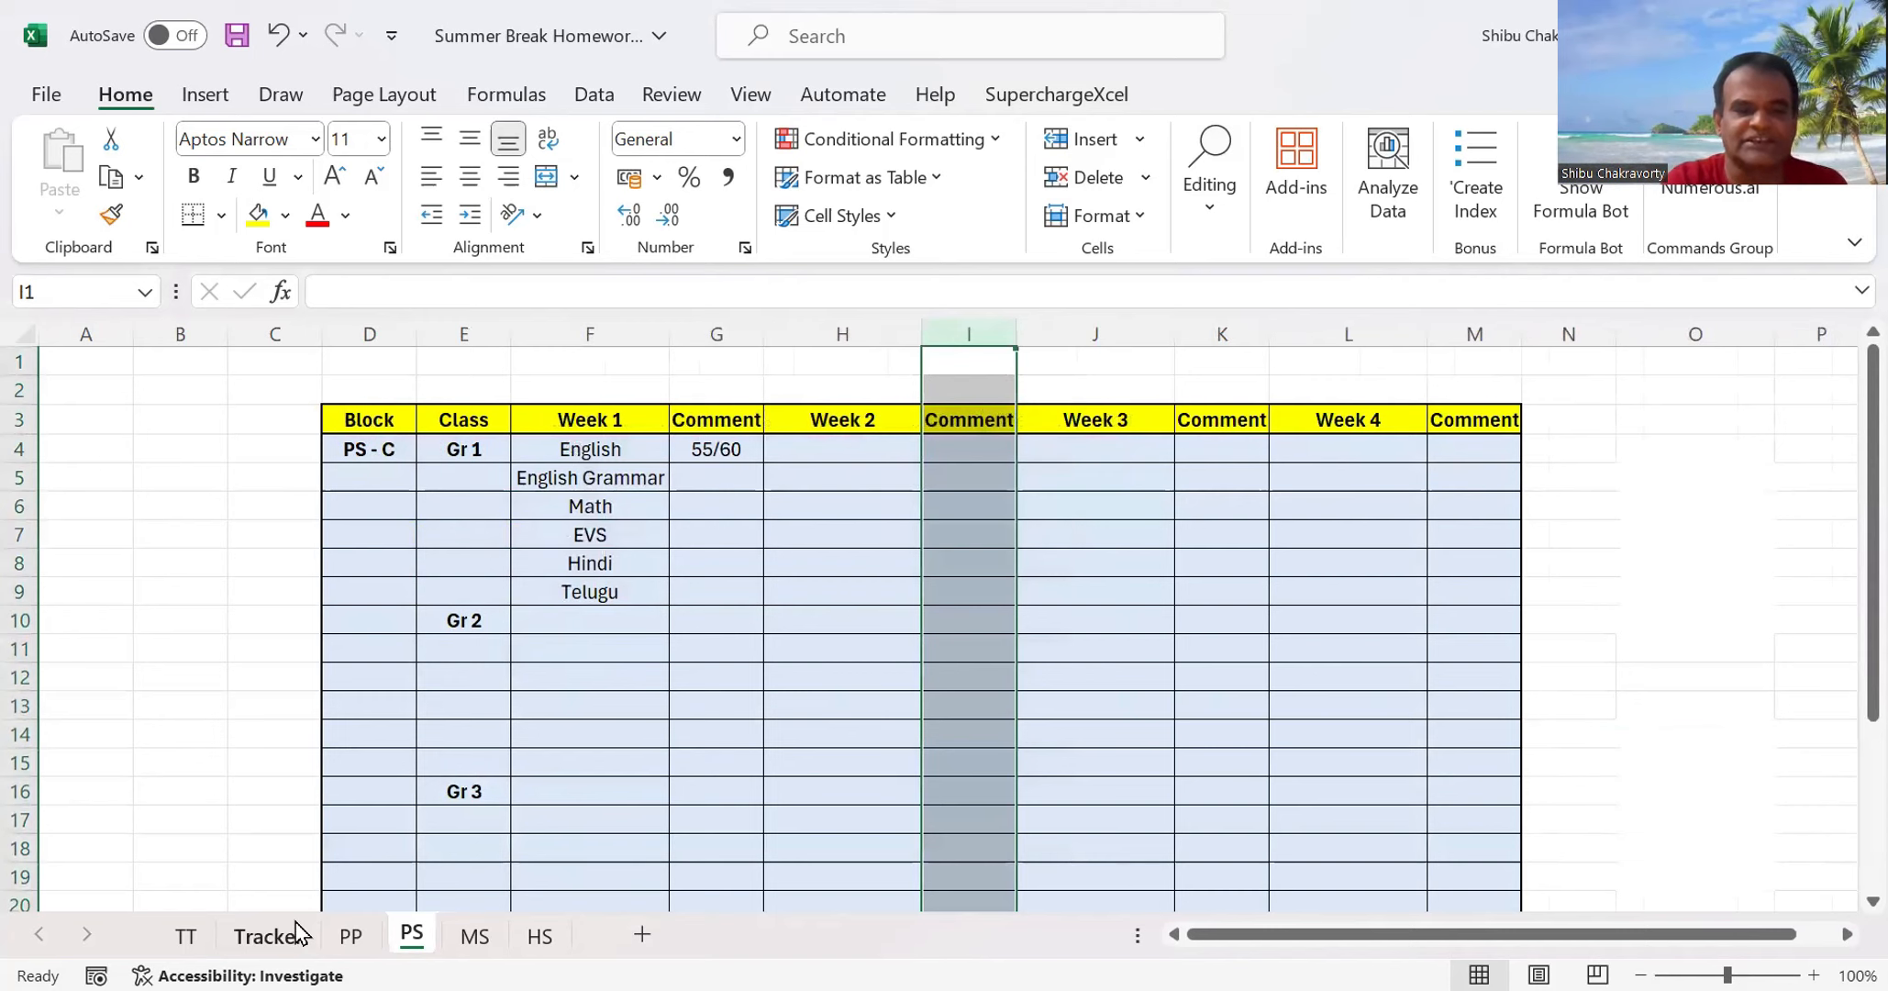
left_click(295, 931)
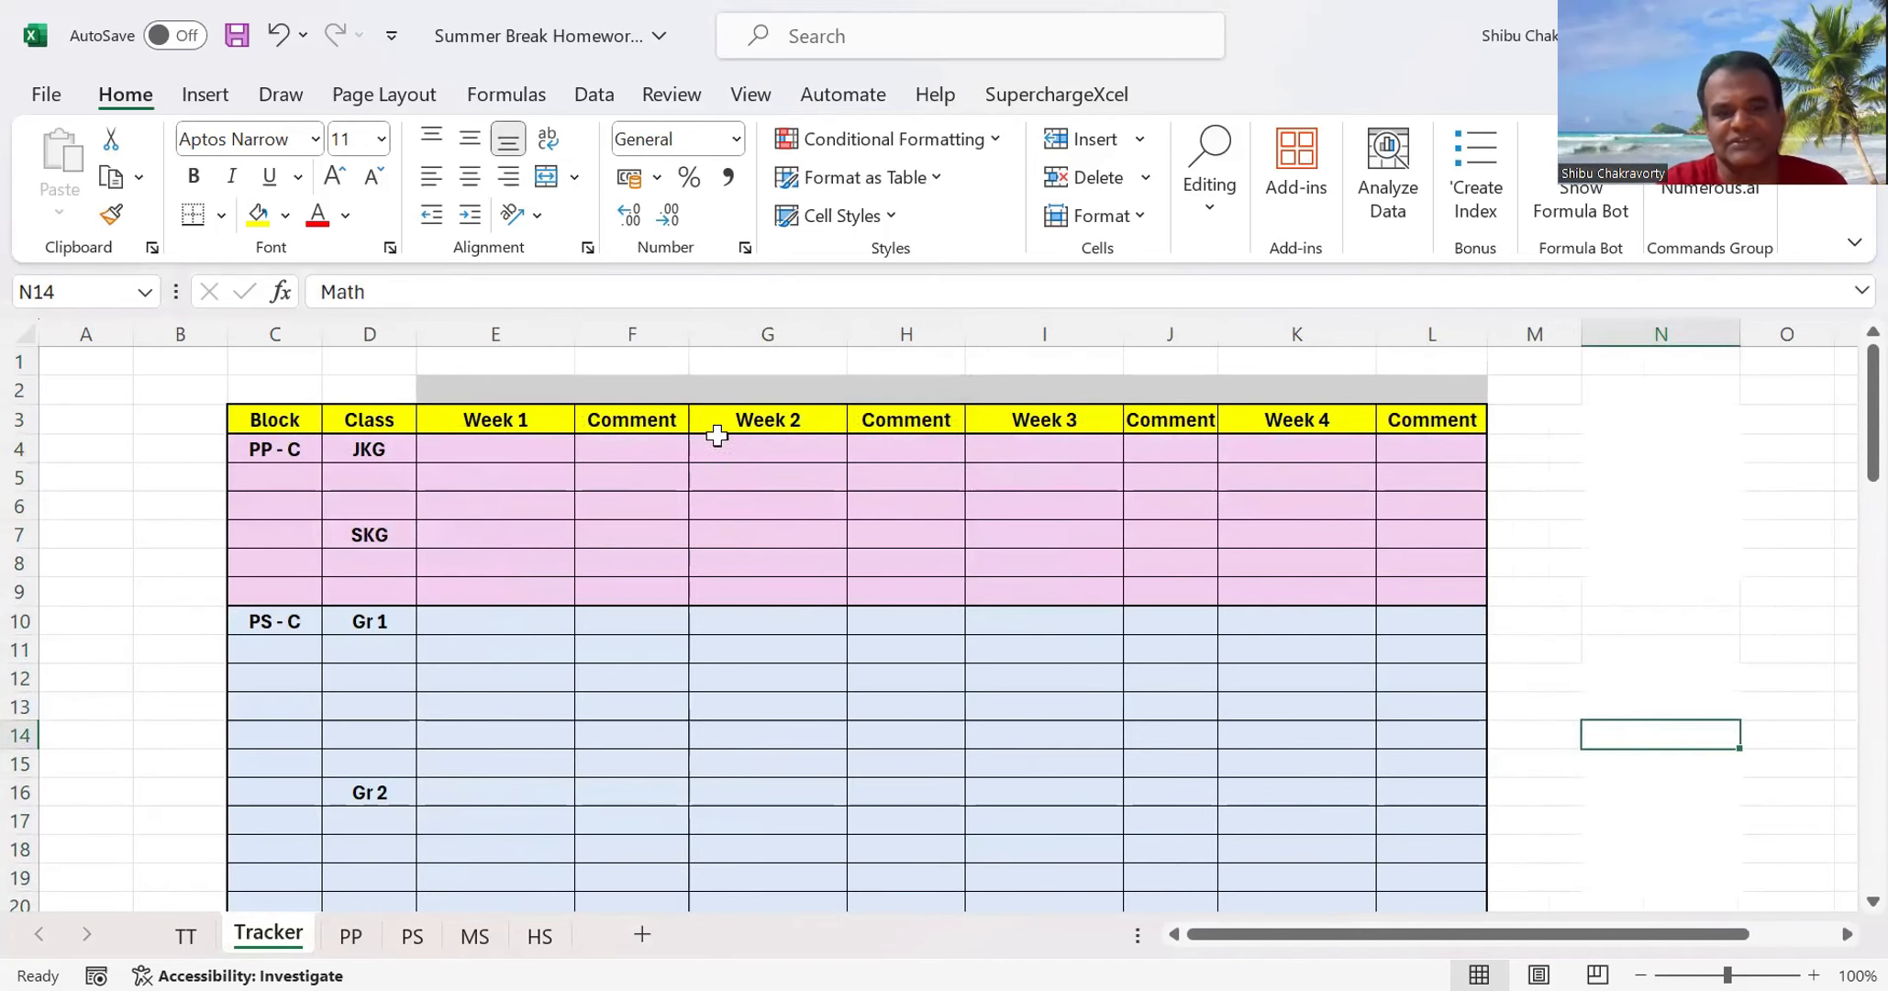
On the MS sheet, view the subject choices offered for Gr 5 Week 1 in cell F4
left_click(475, 936)
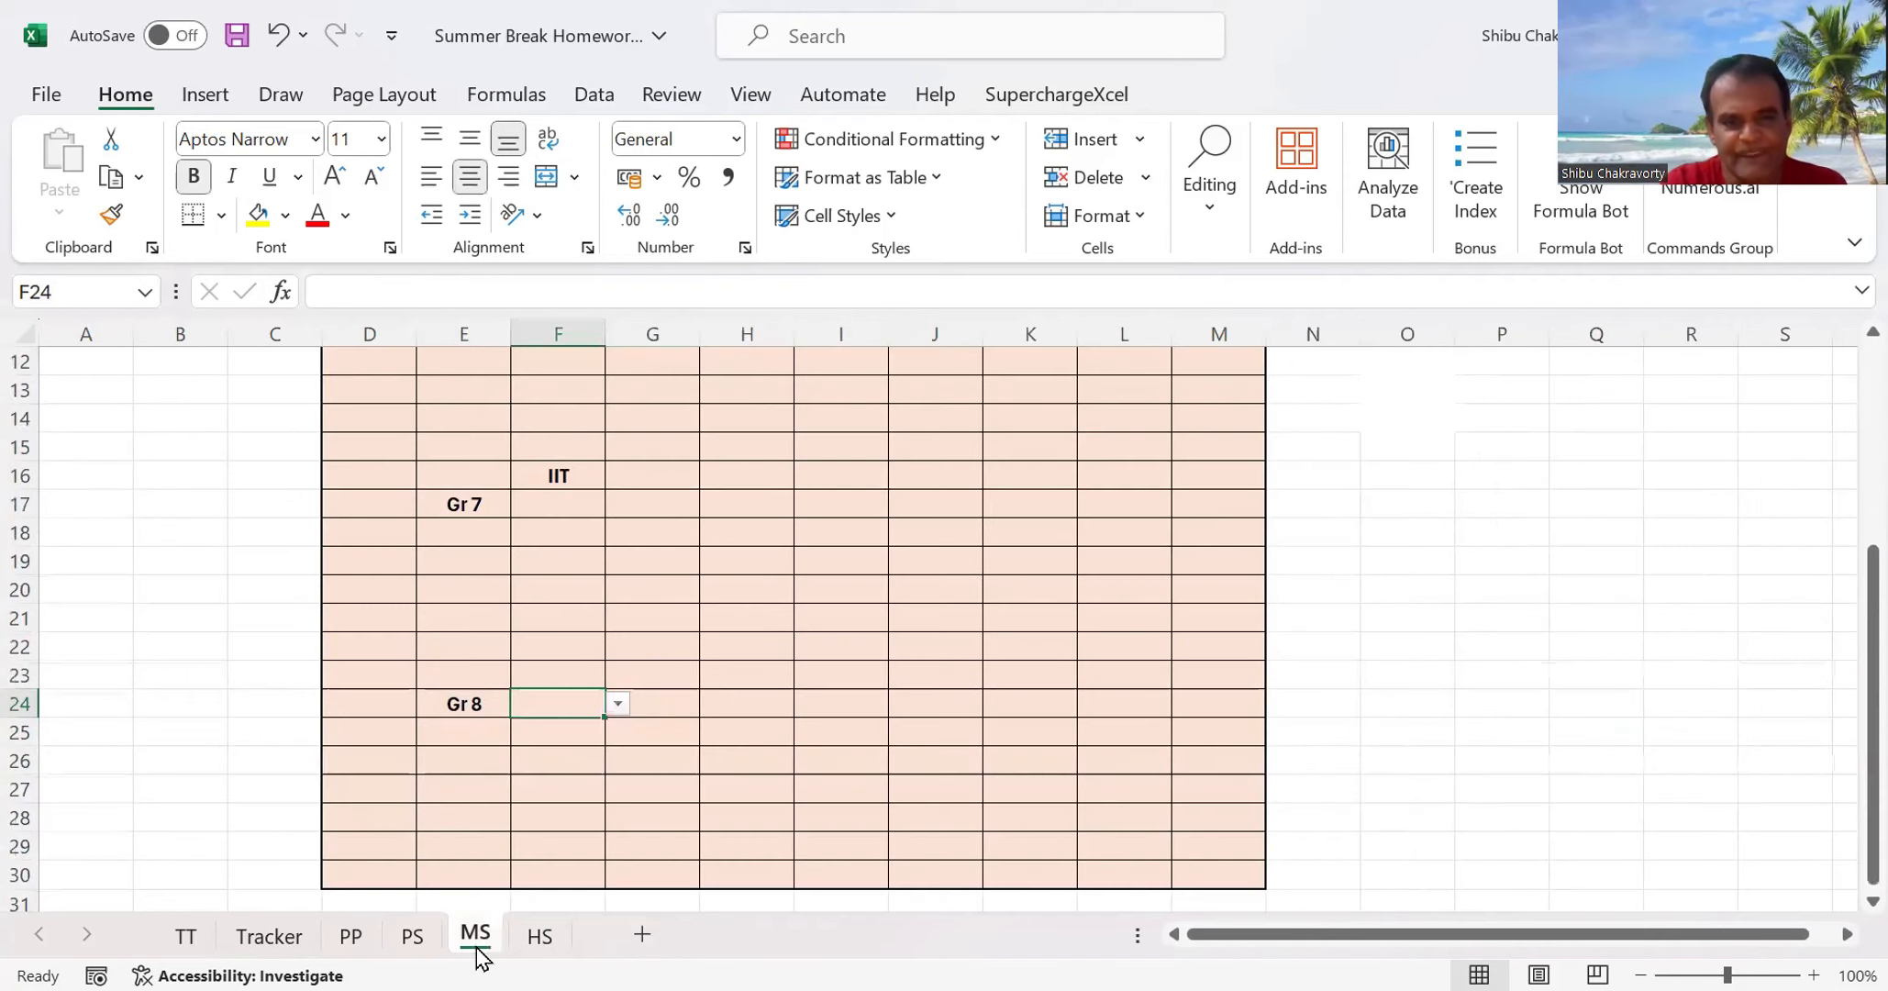
left_click(1475, 780)
left_click_drag(1842, 741, 1844, 477)
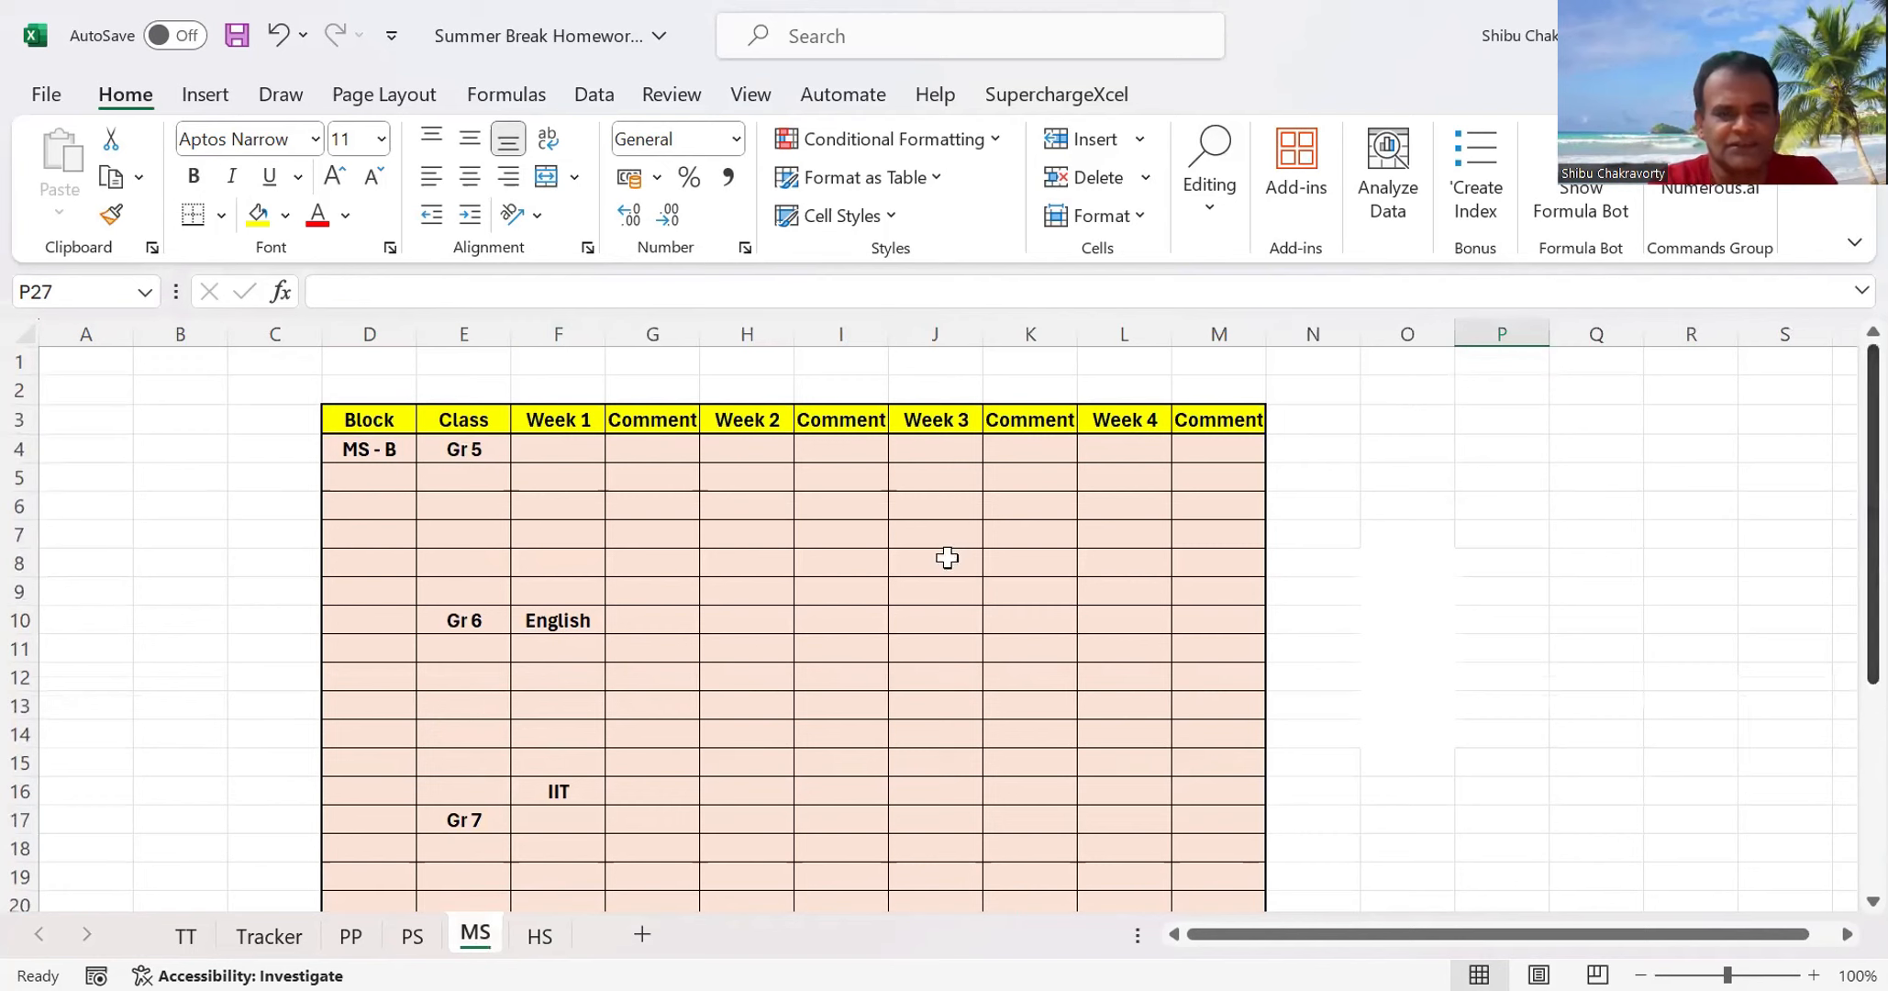
left_click(556, 448)
left_click(614, 451)
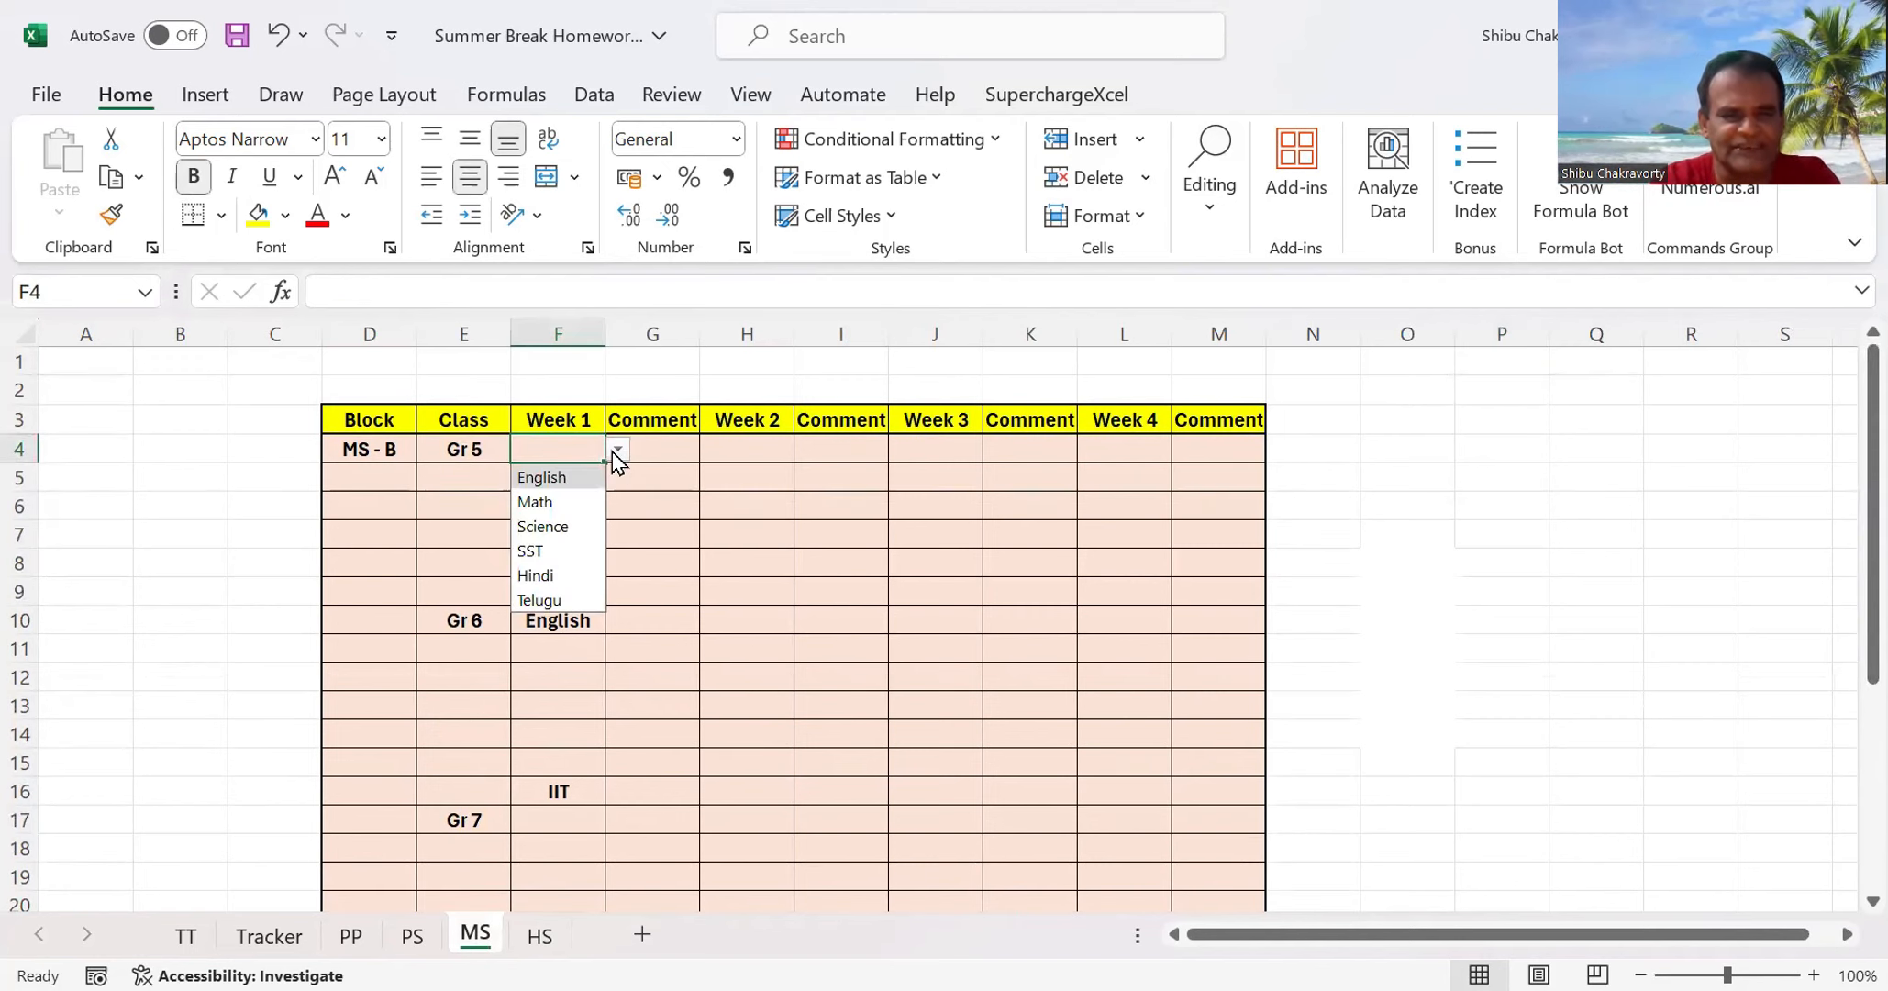
left_click(612, 451)
Clear the Week 1 subject entries for Gr 6 in cells F10 to F18
left_click_drag(559, 832, 557, 838)
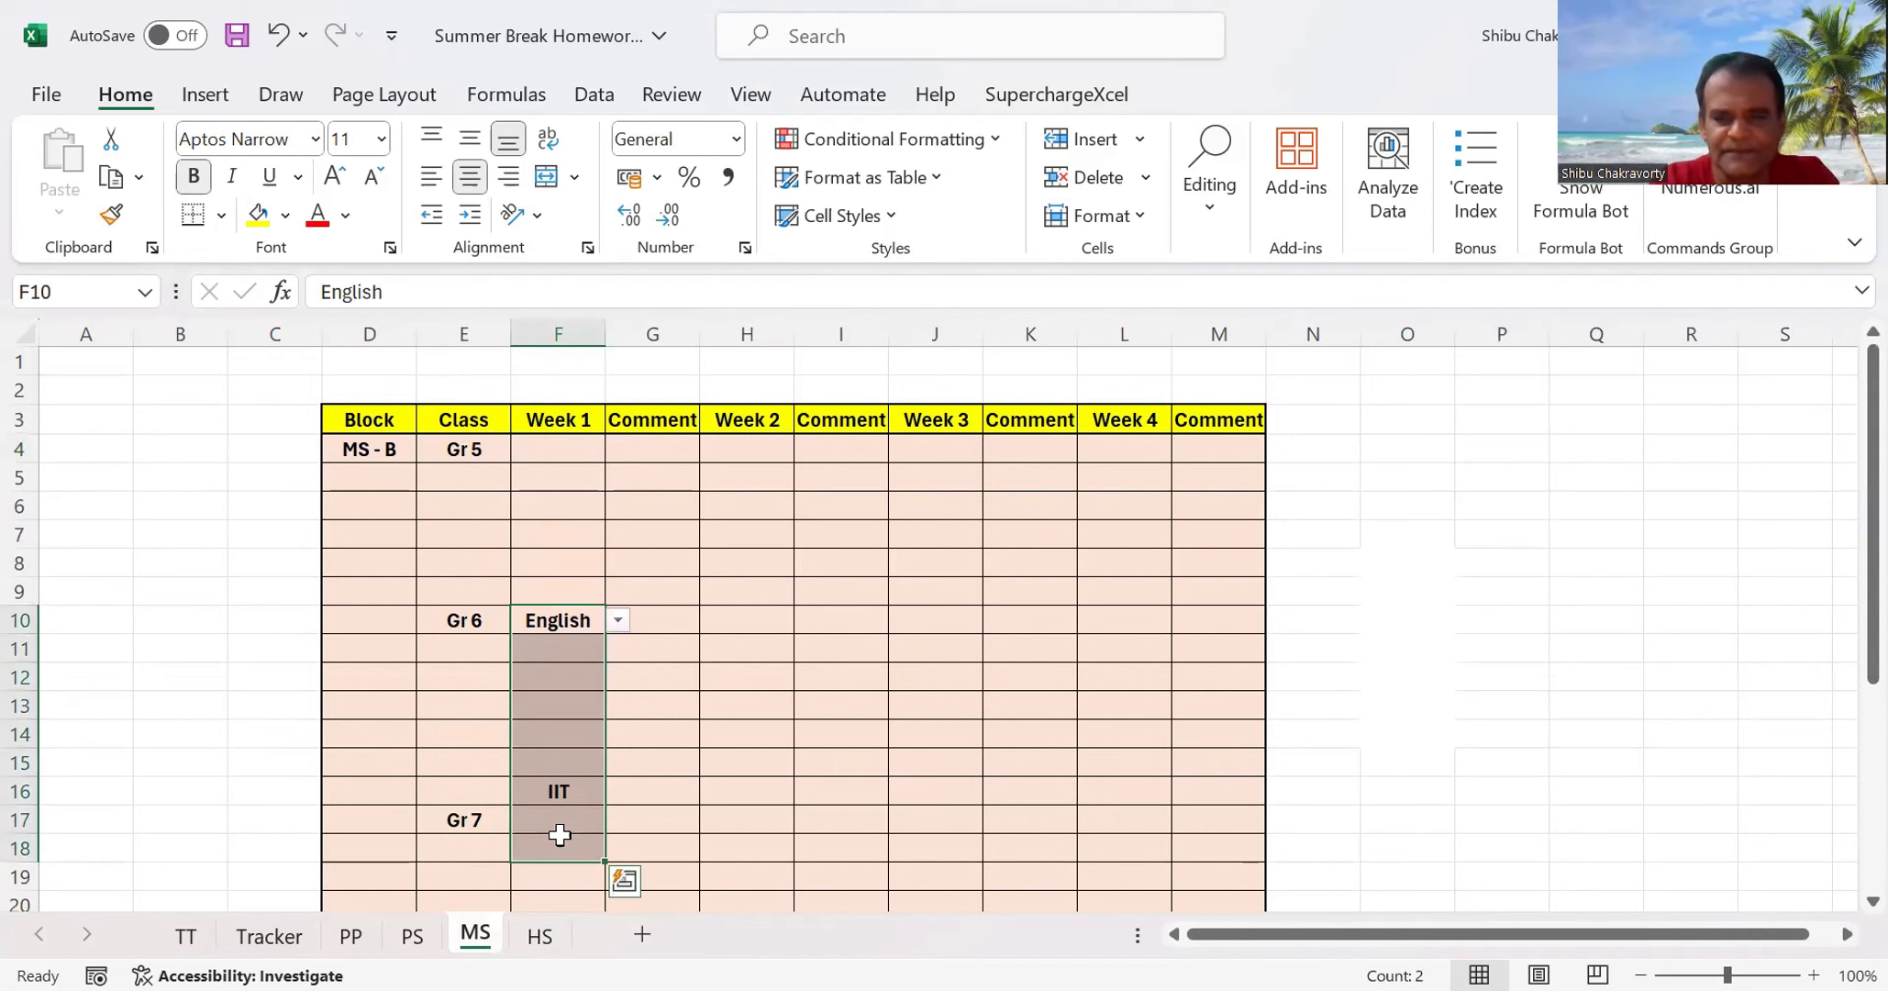
key("Delete")
key("BackSpace")
left_click(784, 747)
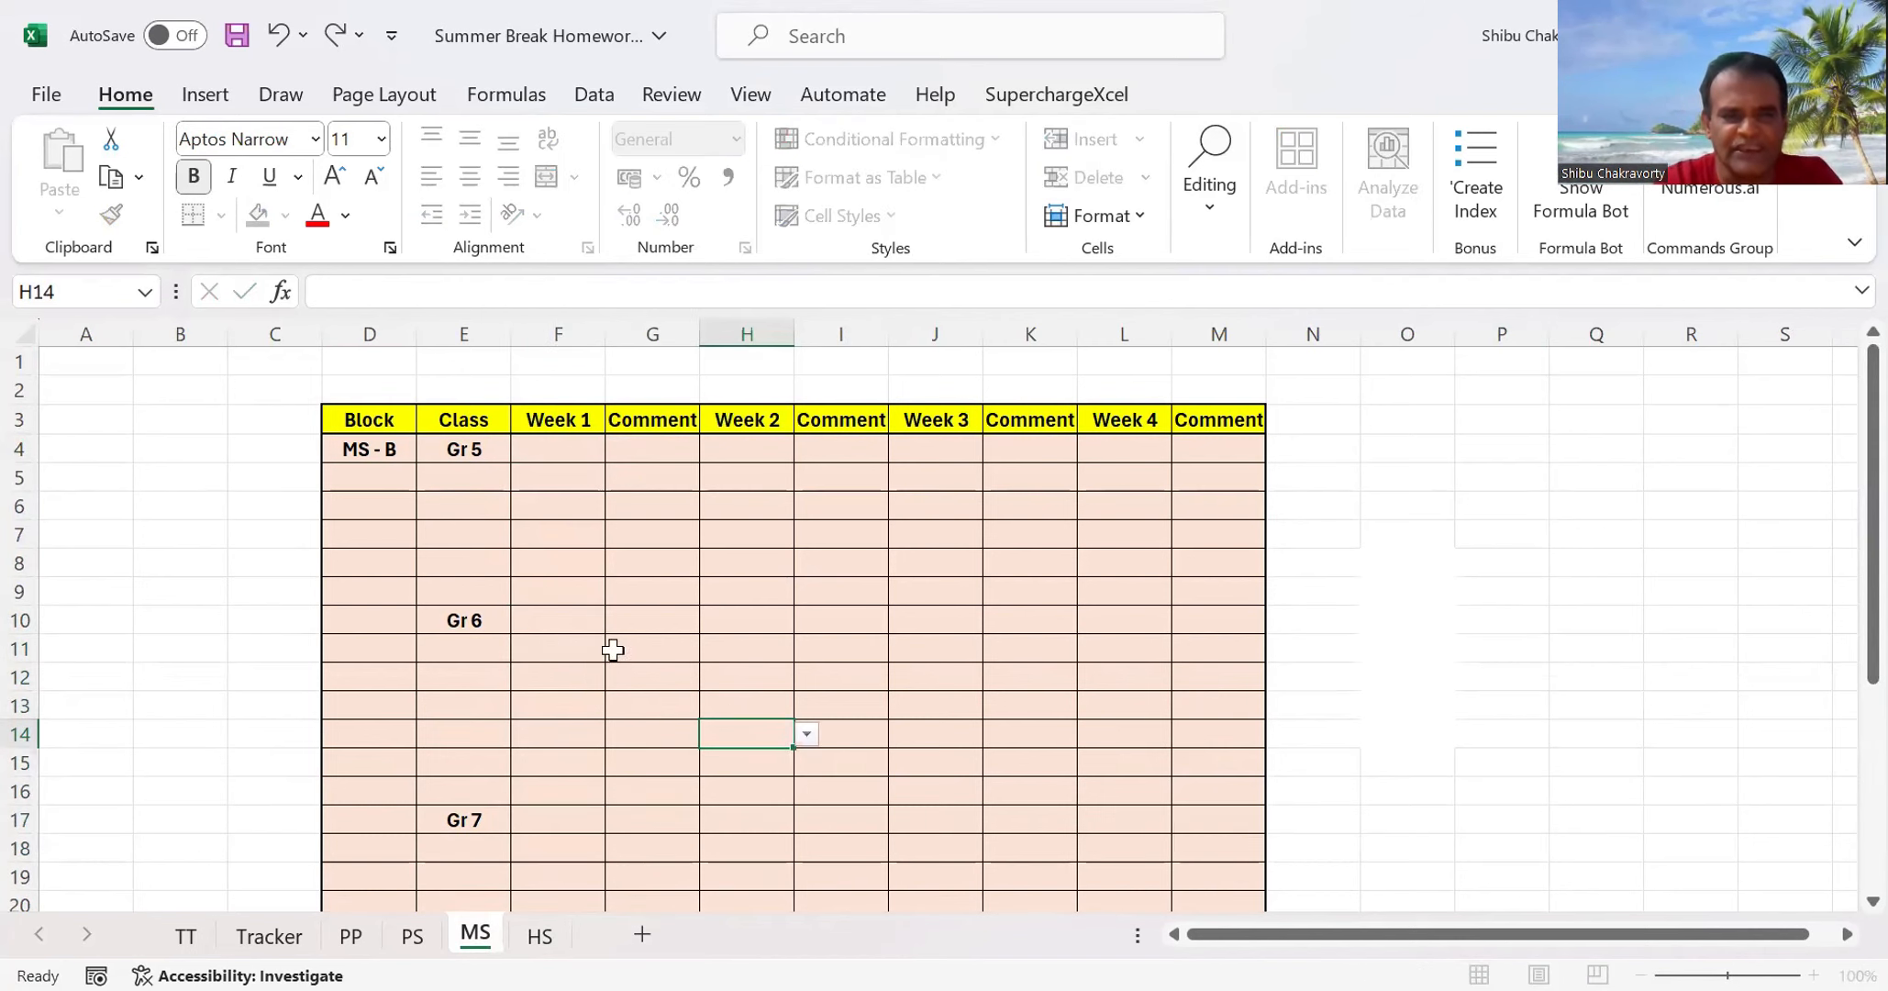
View the Gr 6 Week 1 subject choices in F10, and choose IIT as the last Gr 6 subject in F16
left_click(594, 621)
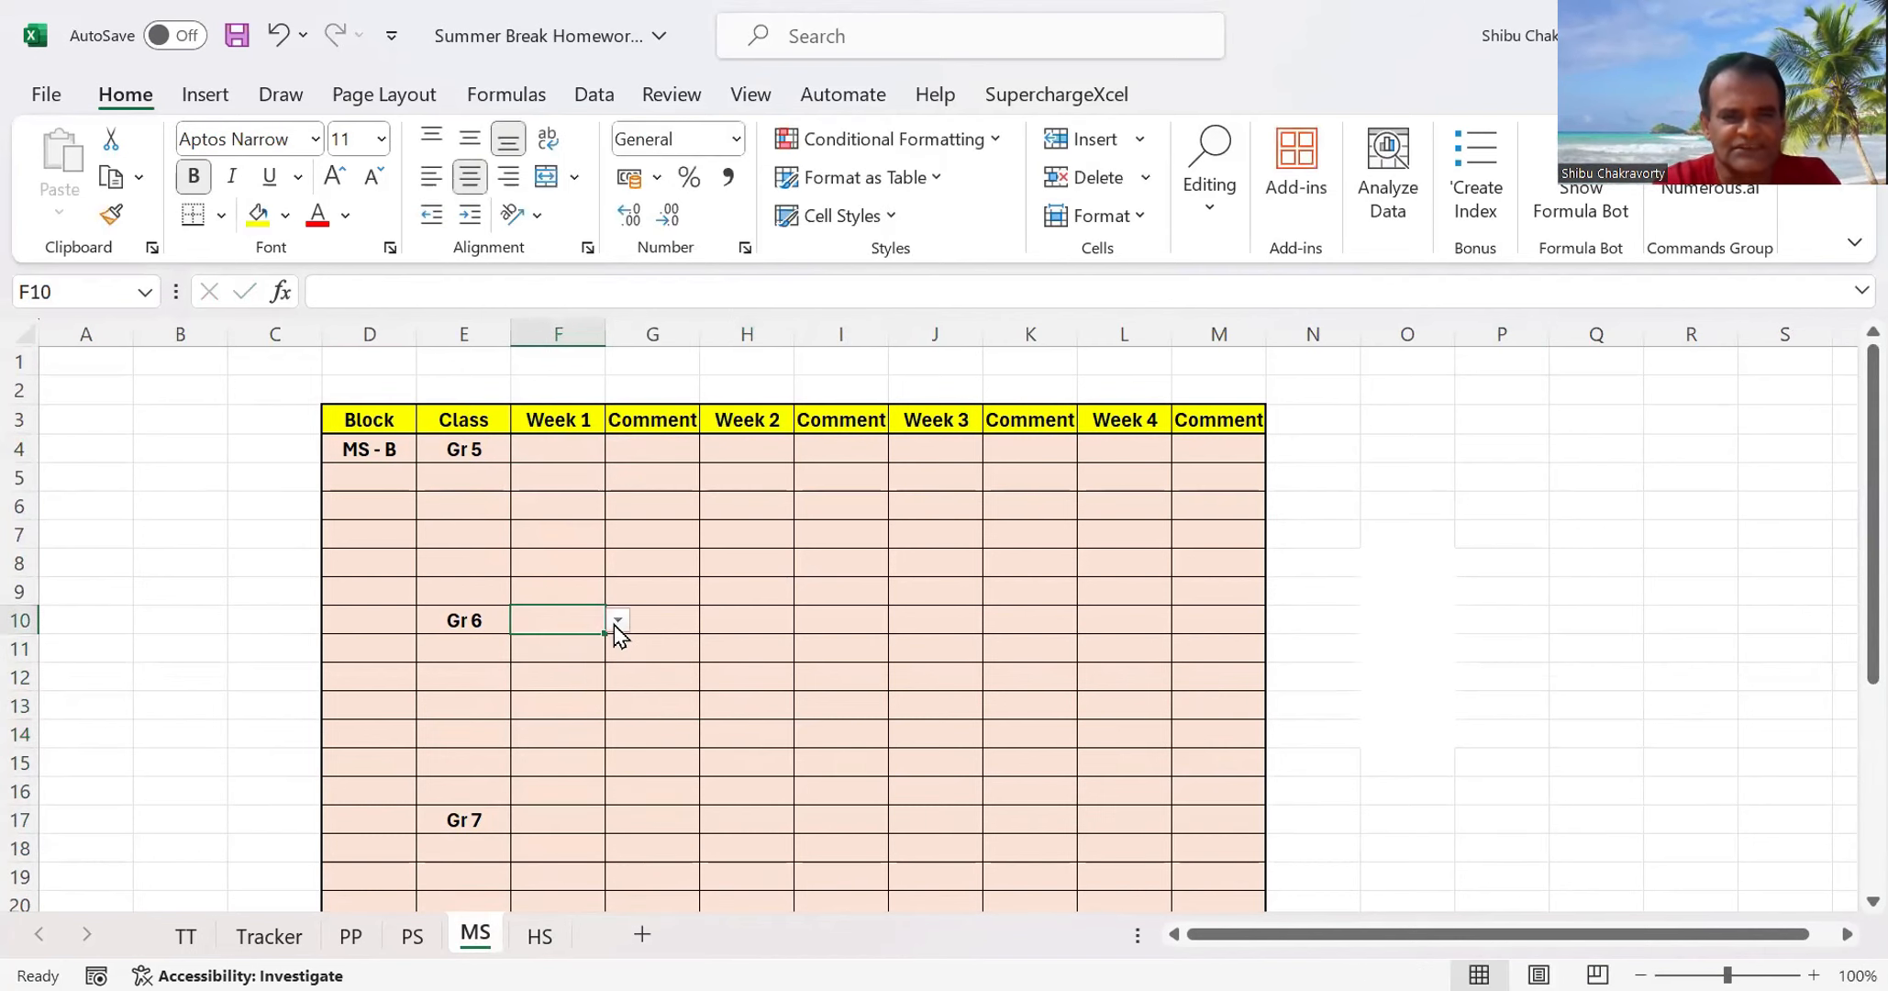
left_click(615, 625)
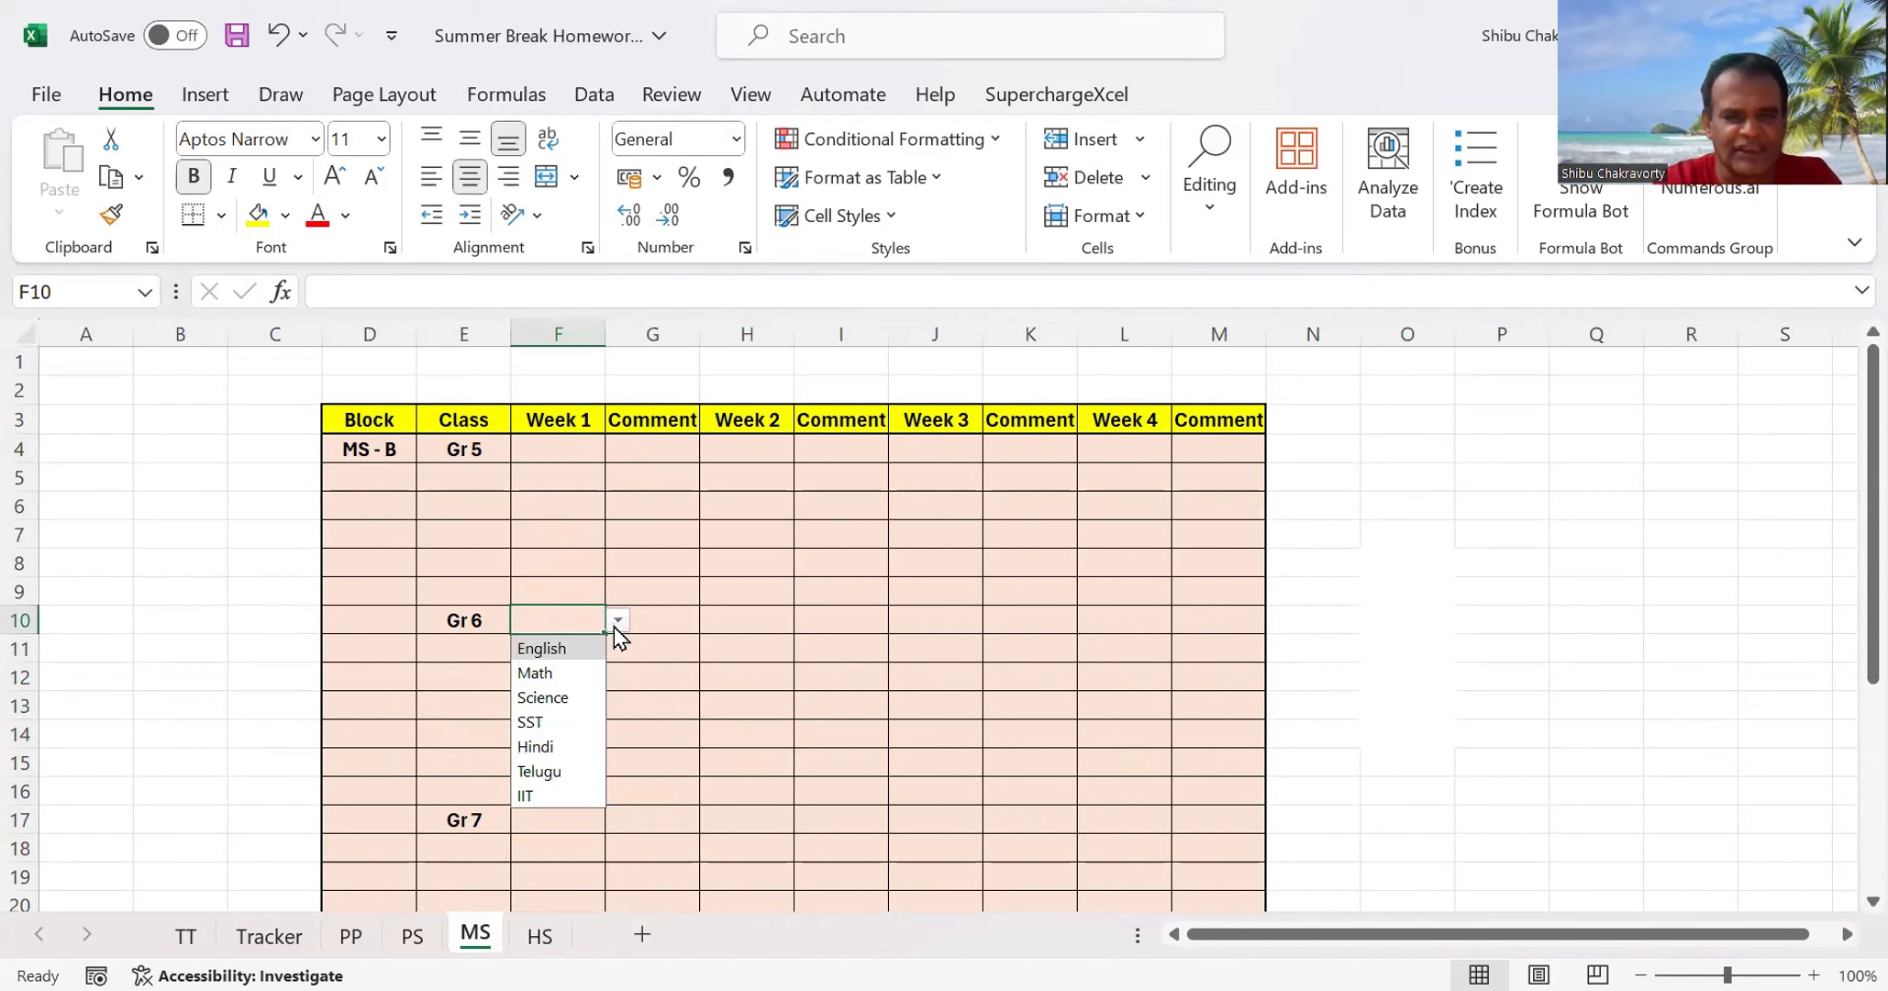
left_click(607, 776)
left_click(586, 790)
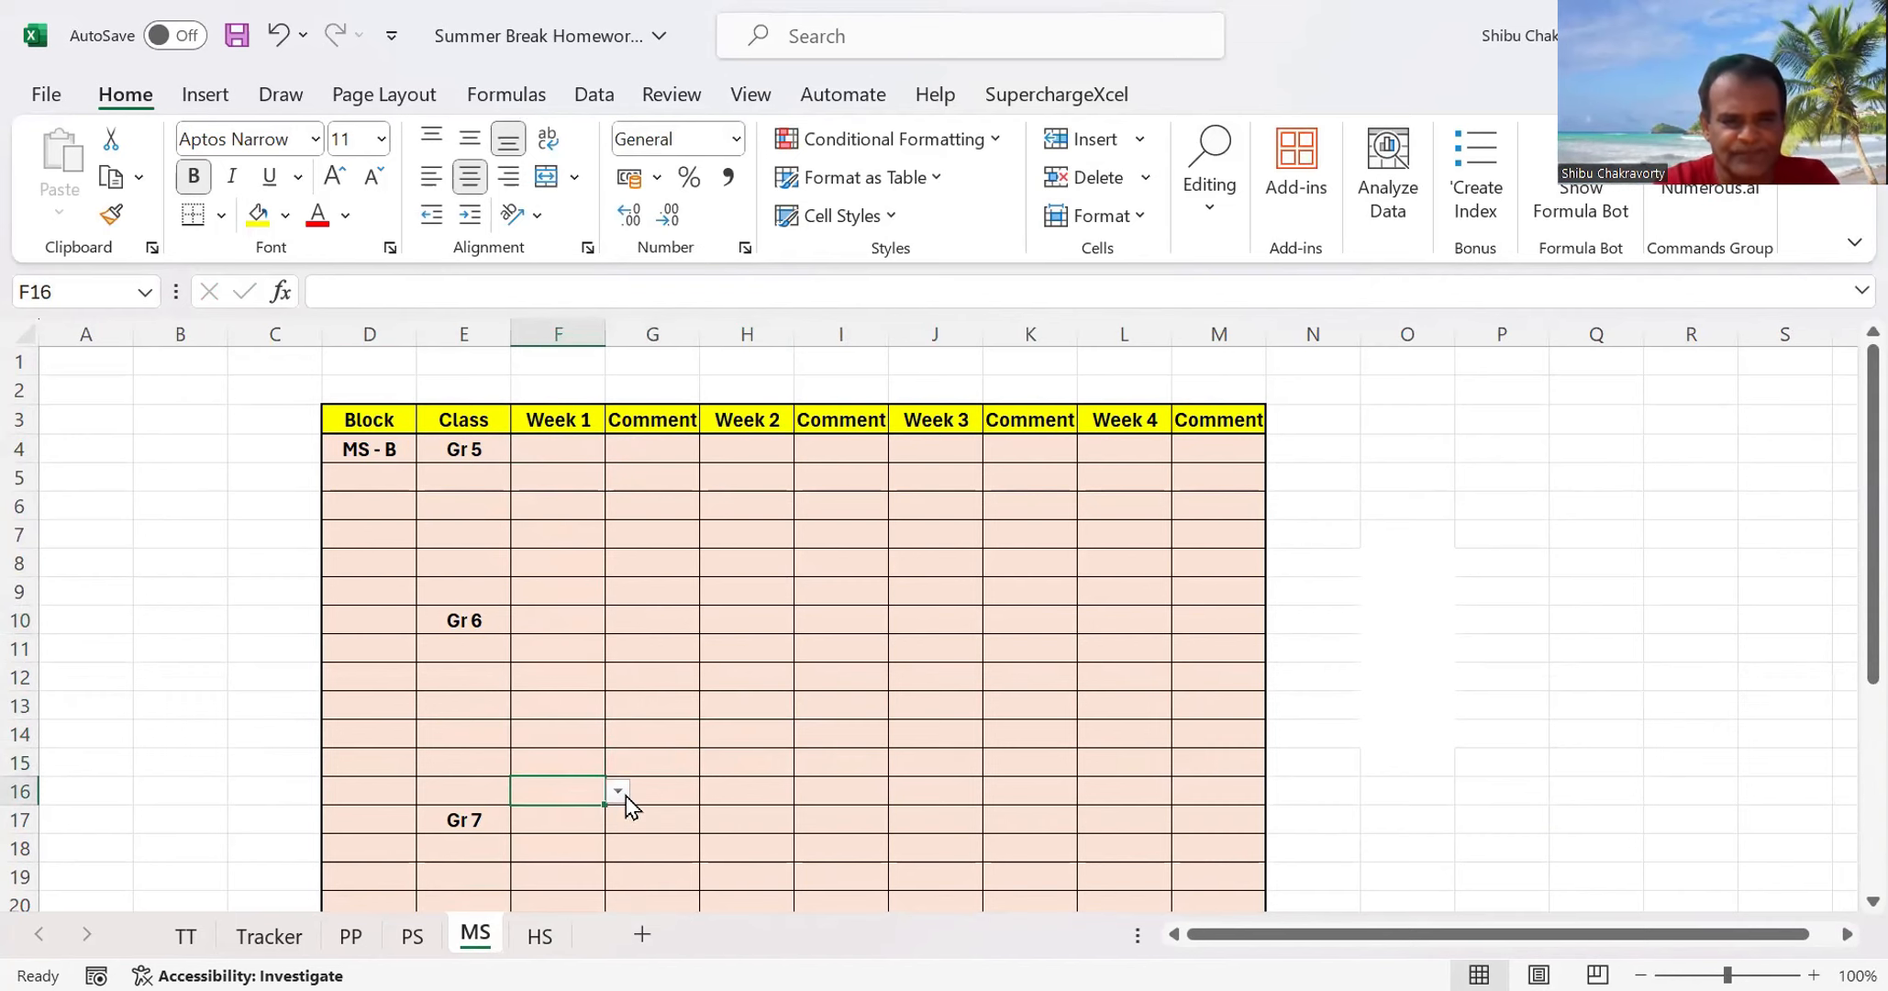
left_click(622, 792)
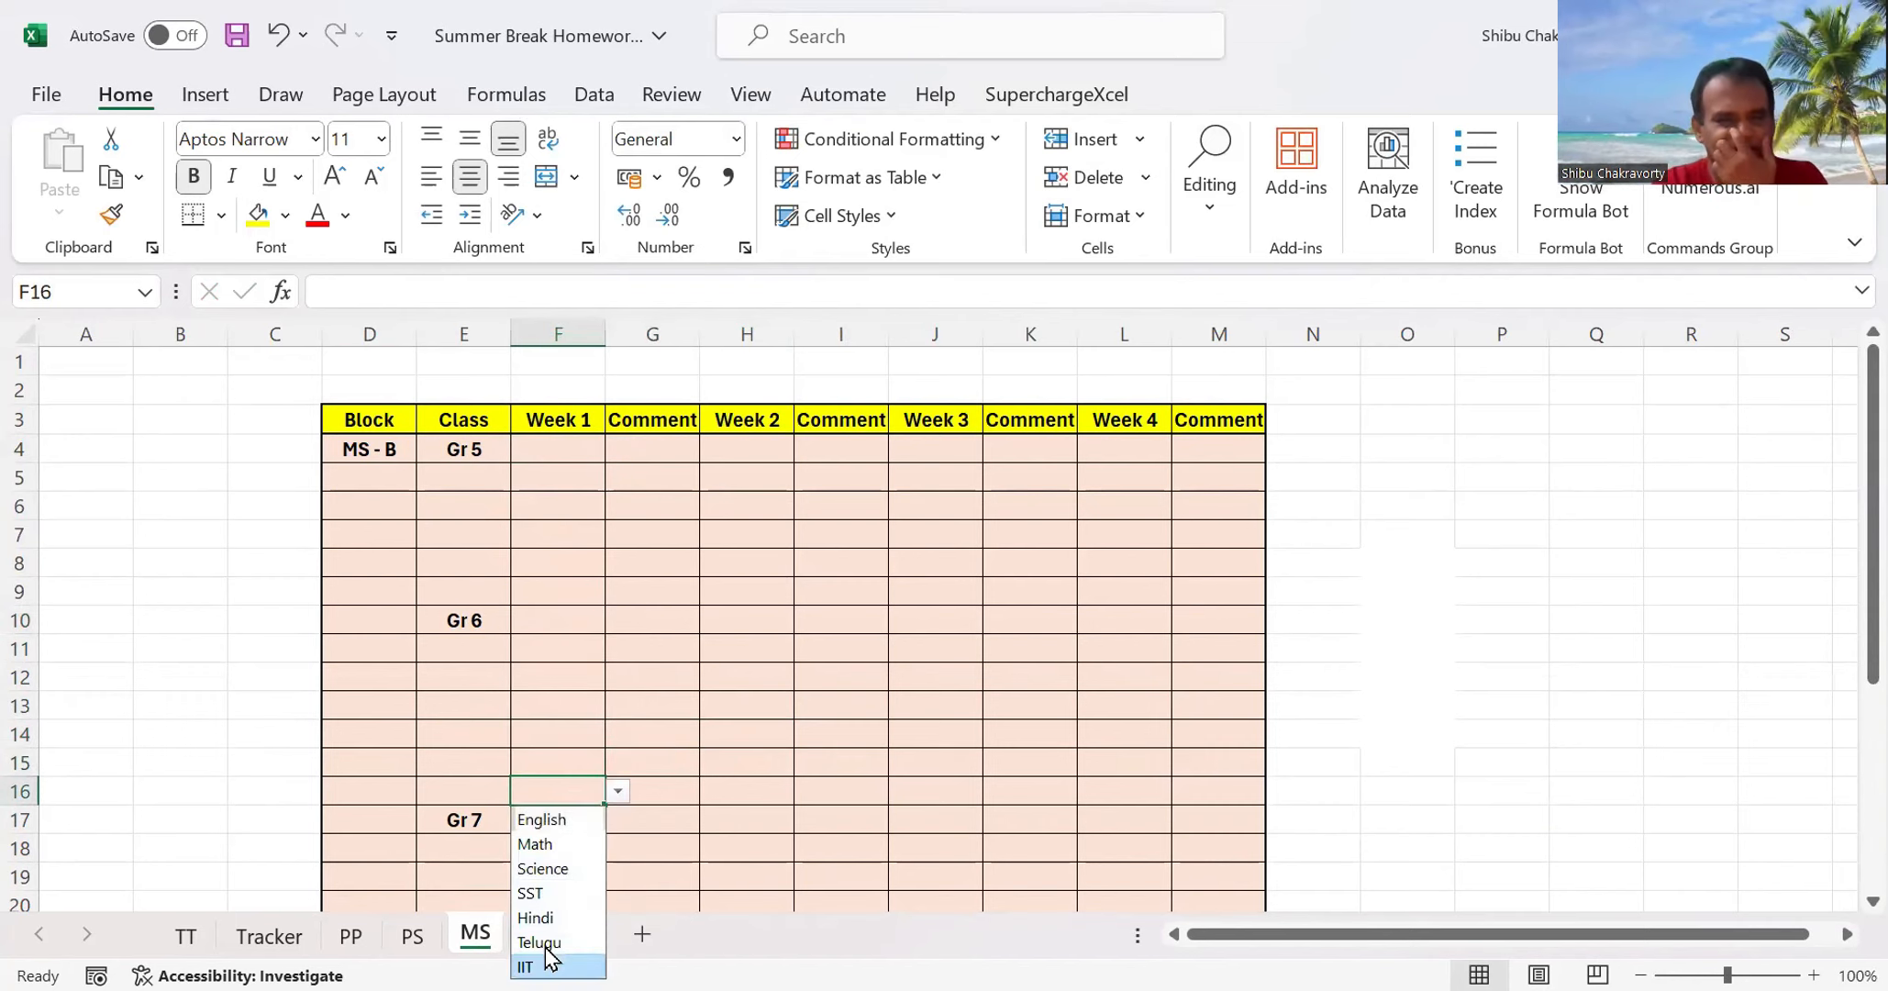
left_click(548, 963)
left_click(1474, 729)
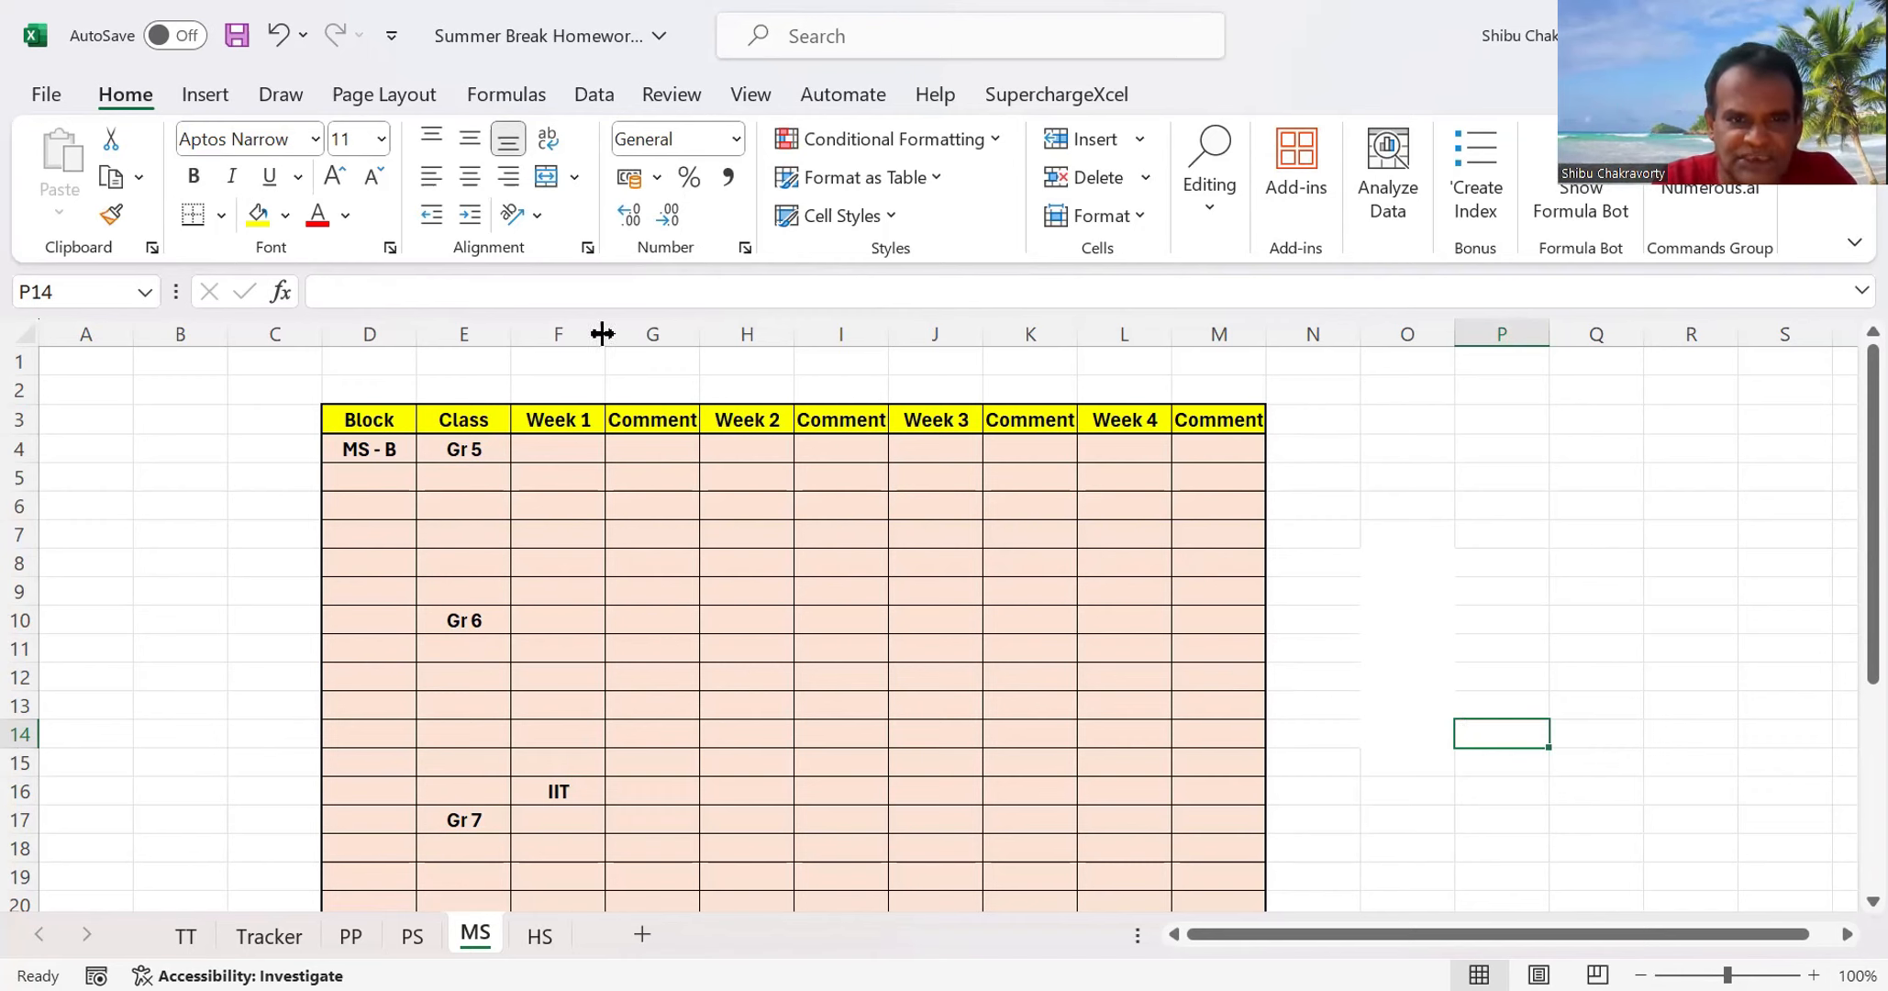
Clear the contents of the entire Week 1 column F on the MS sheet
left_click(569, 331)
key("Delete")
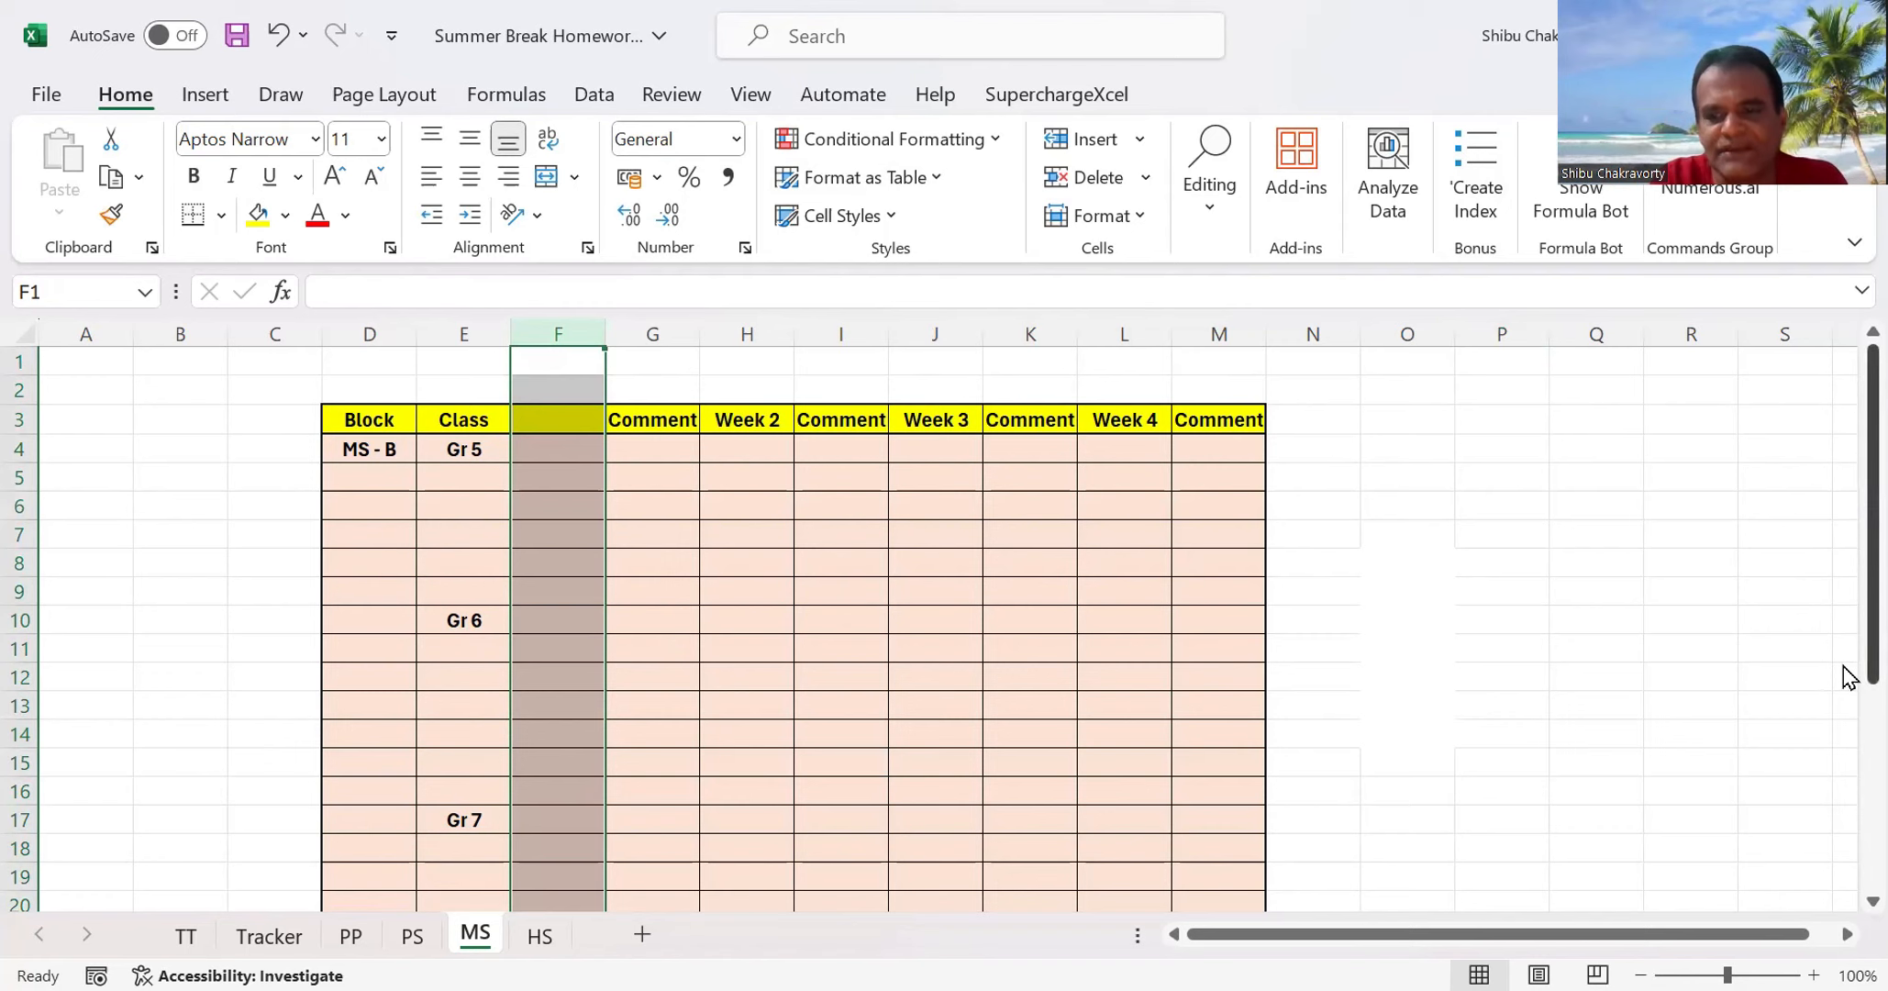
left_click_drag(1845, 670, 1841, 717)
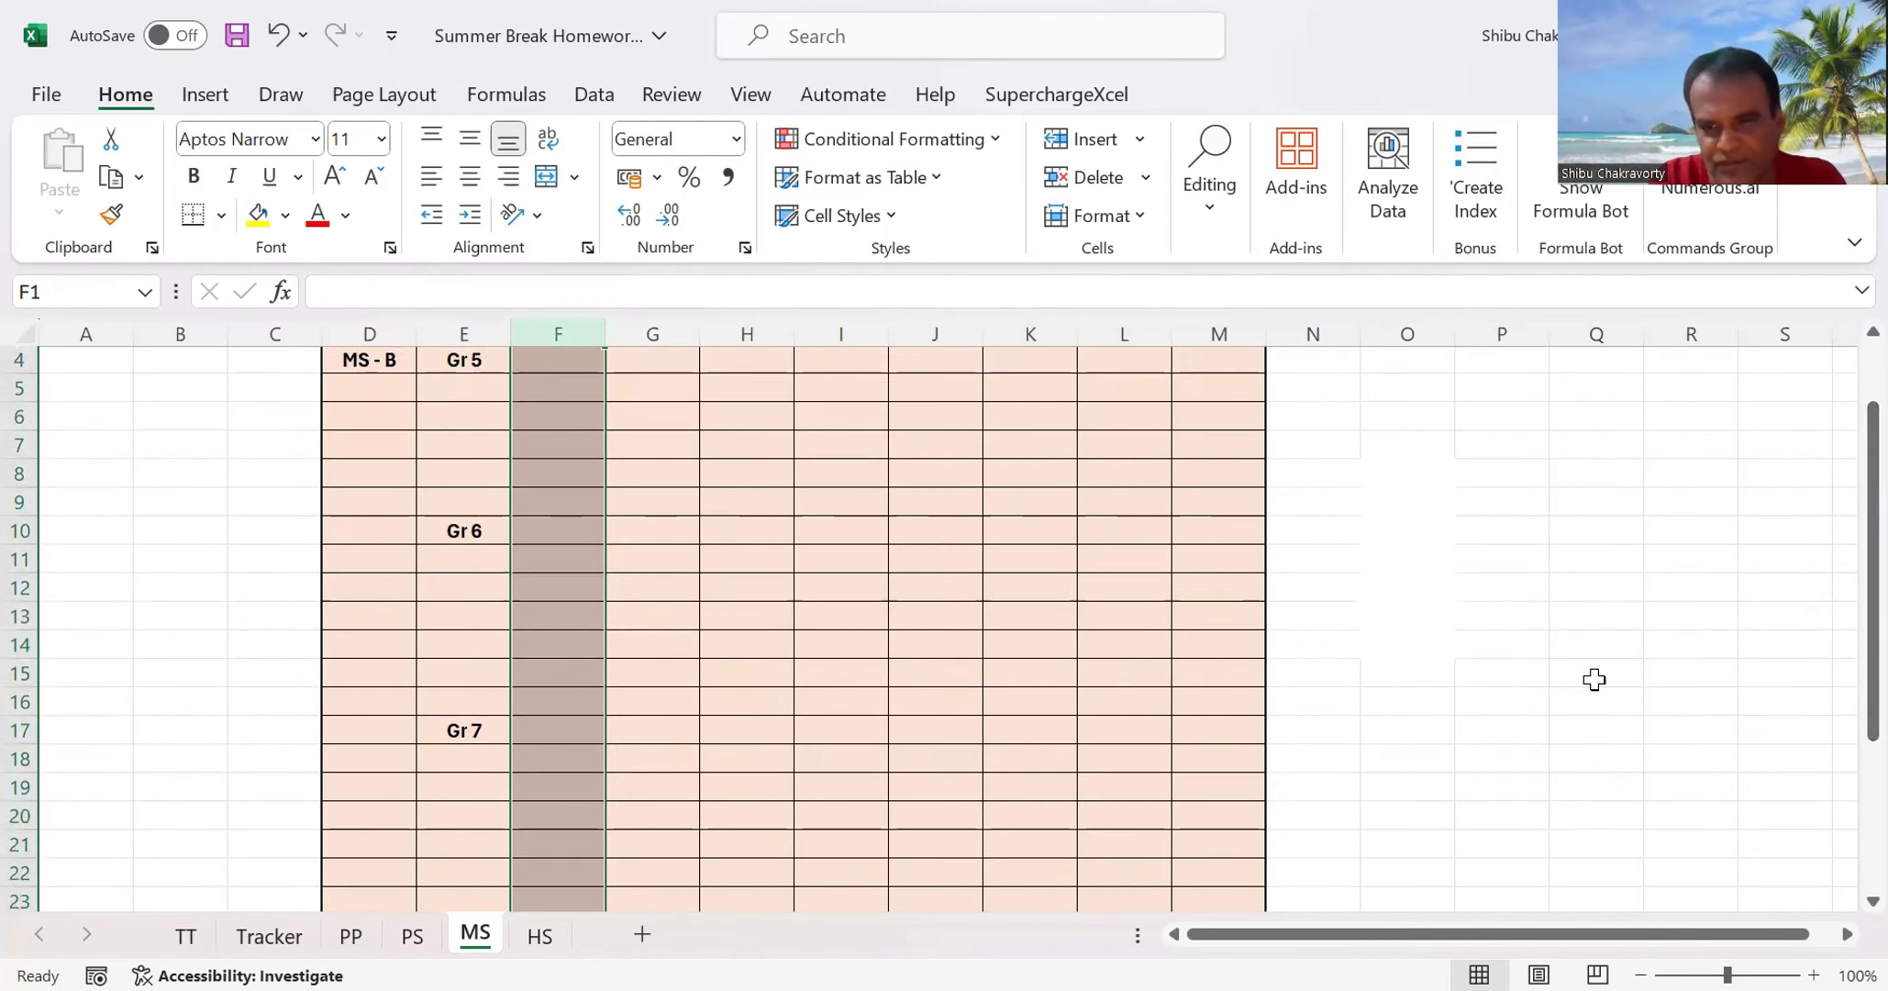
left_click(1509, 648)
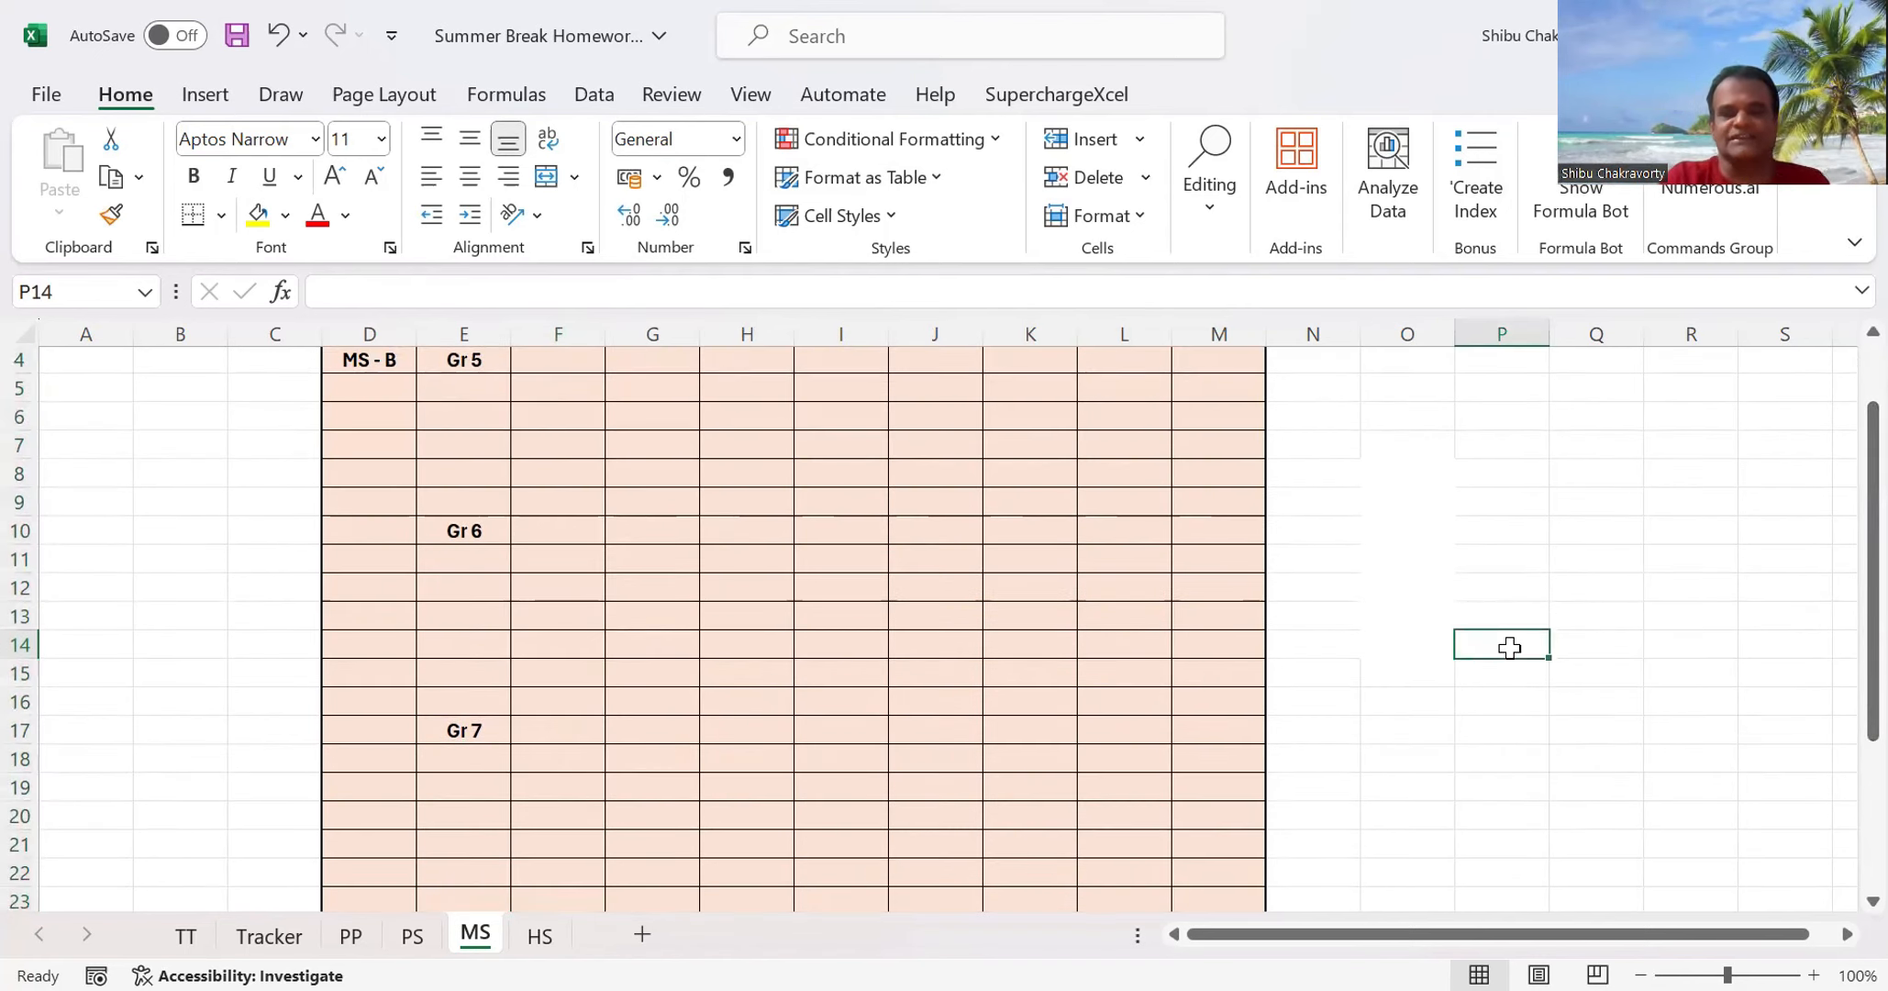
Choose IIT as the last Gr 8 subject for Week 1 in cell F30
left_click_drag(1841, 716, 1836, 901)
left_click(567, 862)
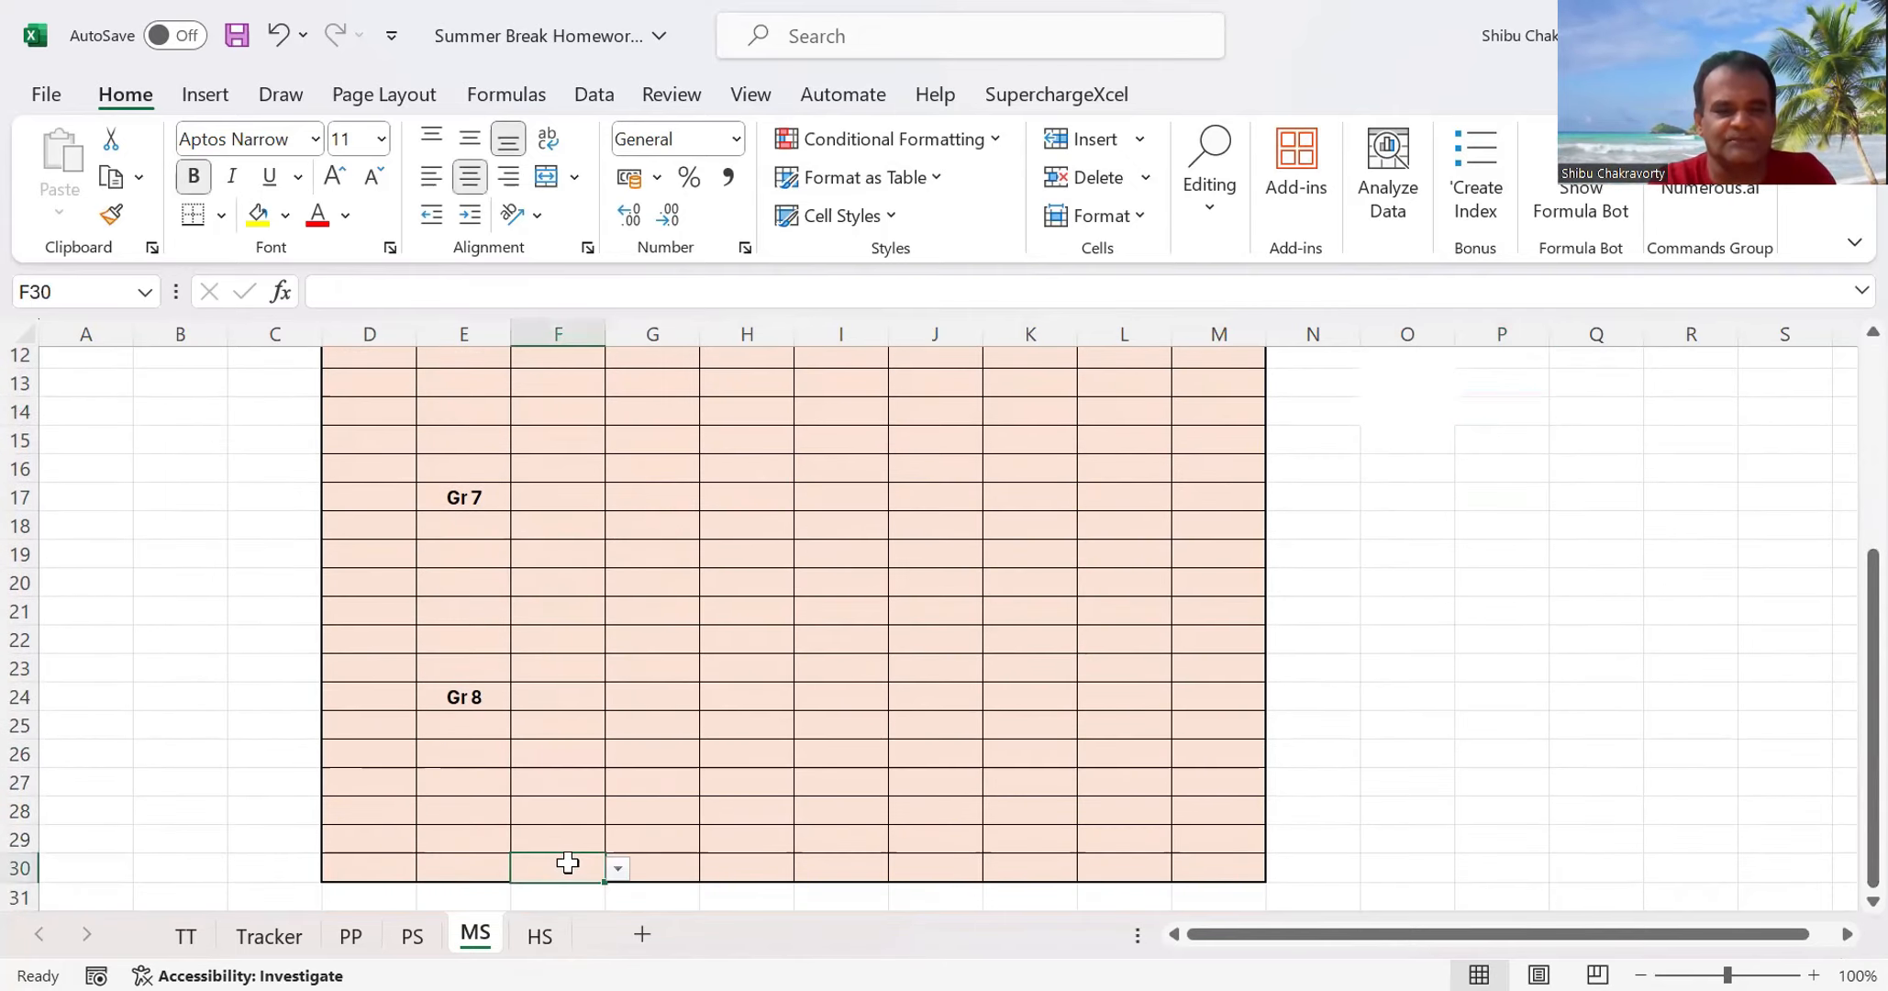
left_click(618, 869)
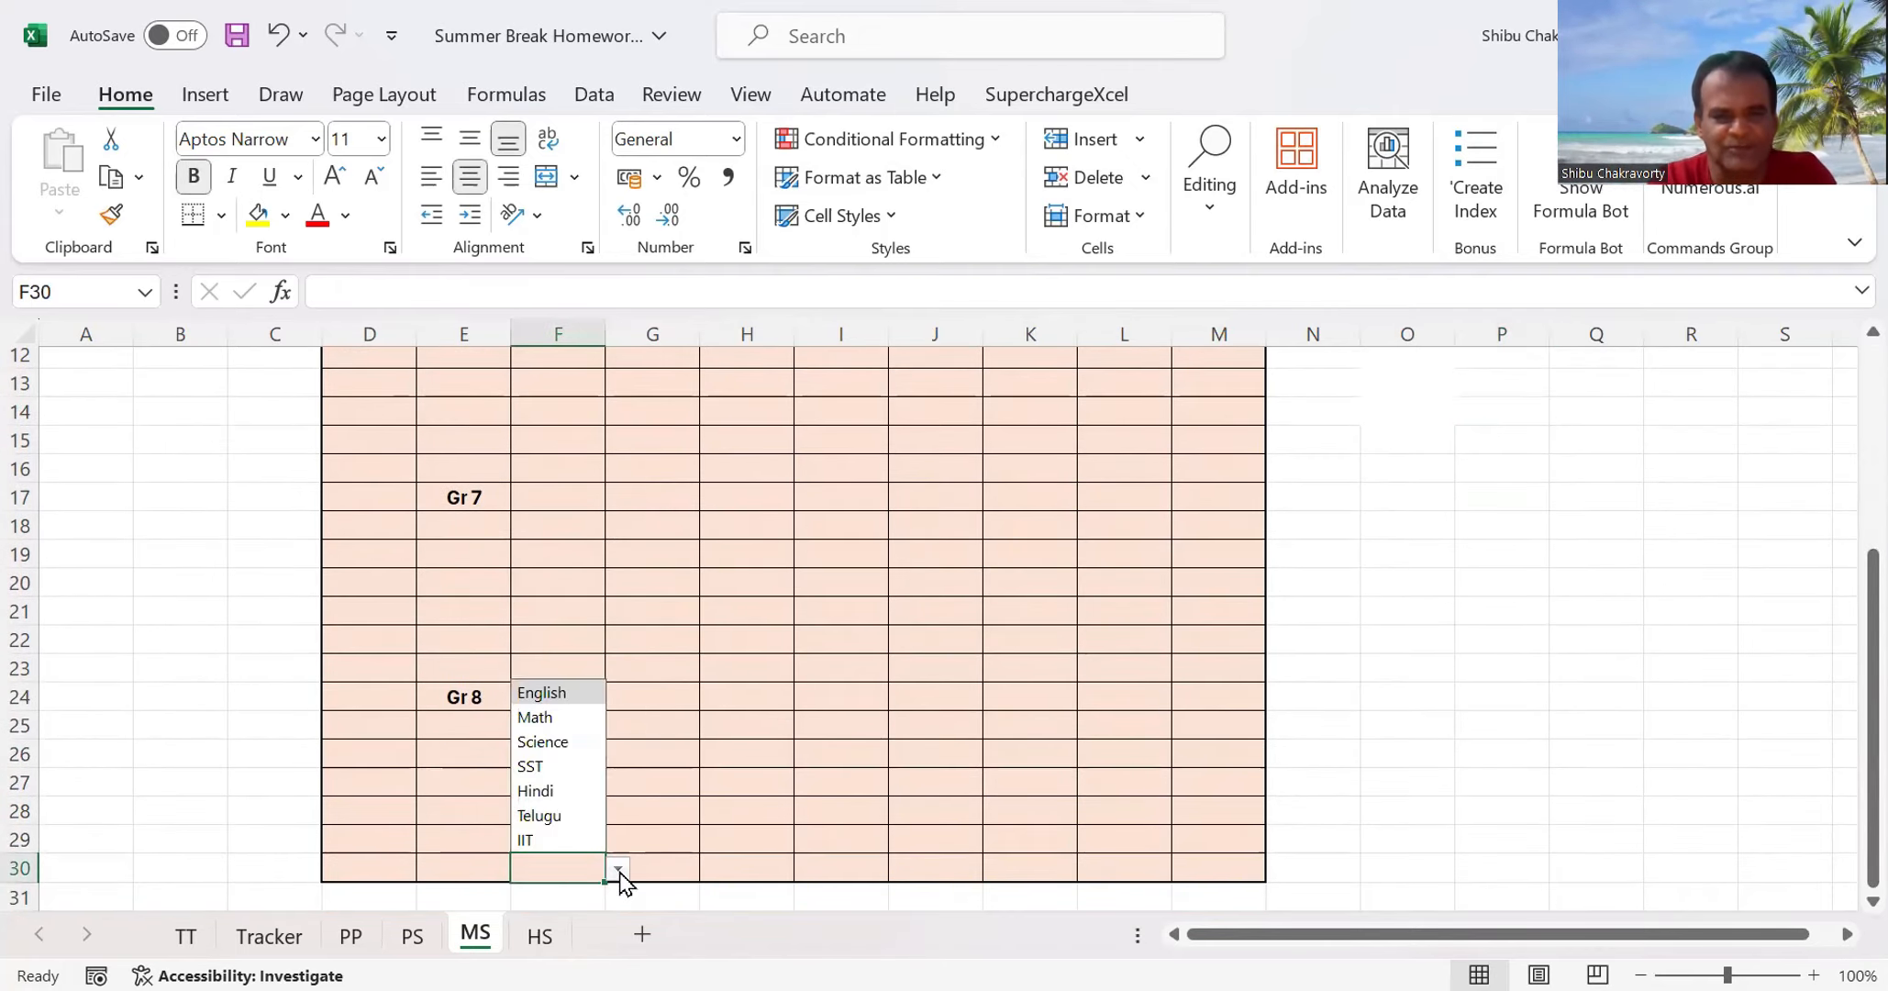
left_click(558, 837)
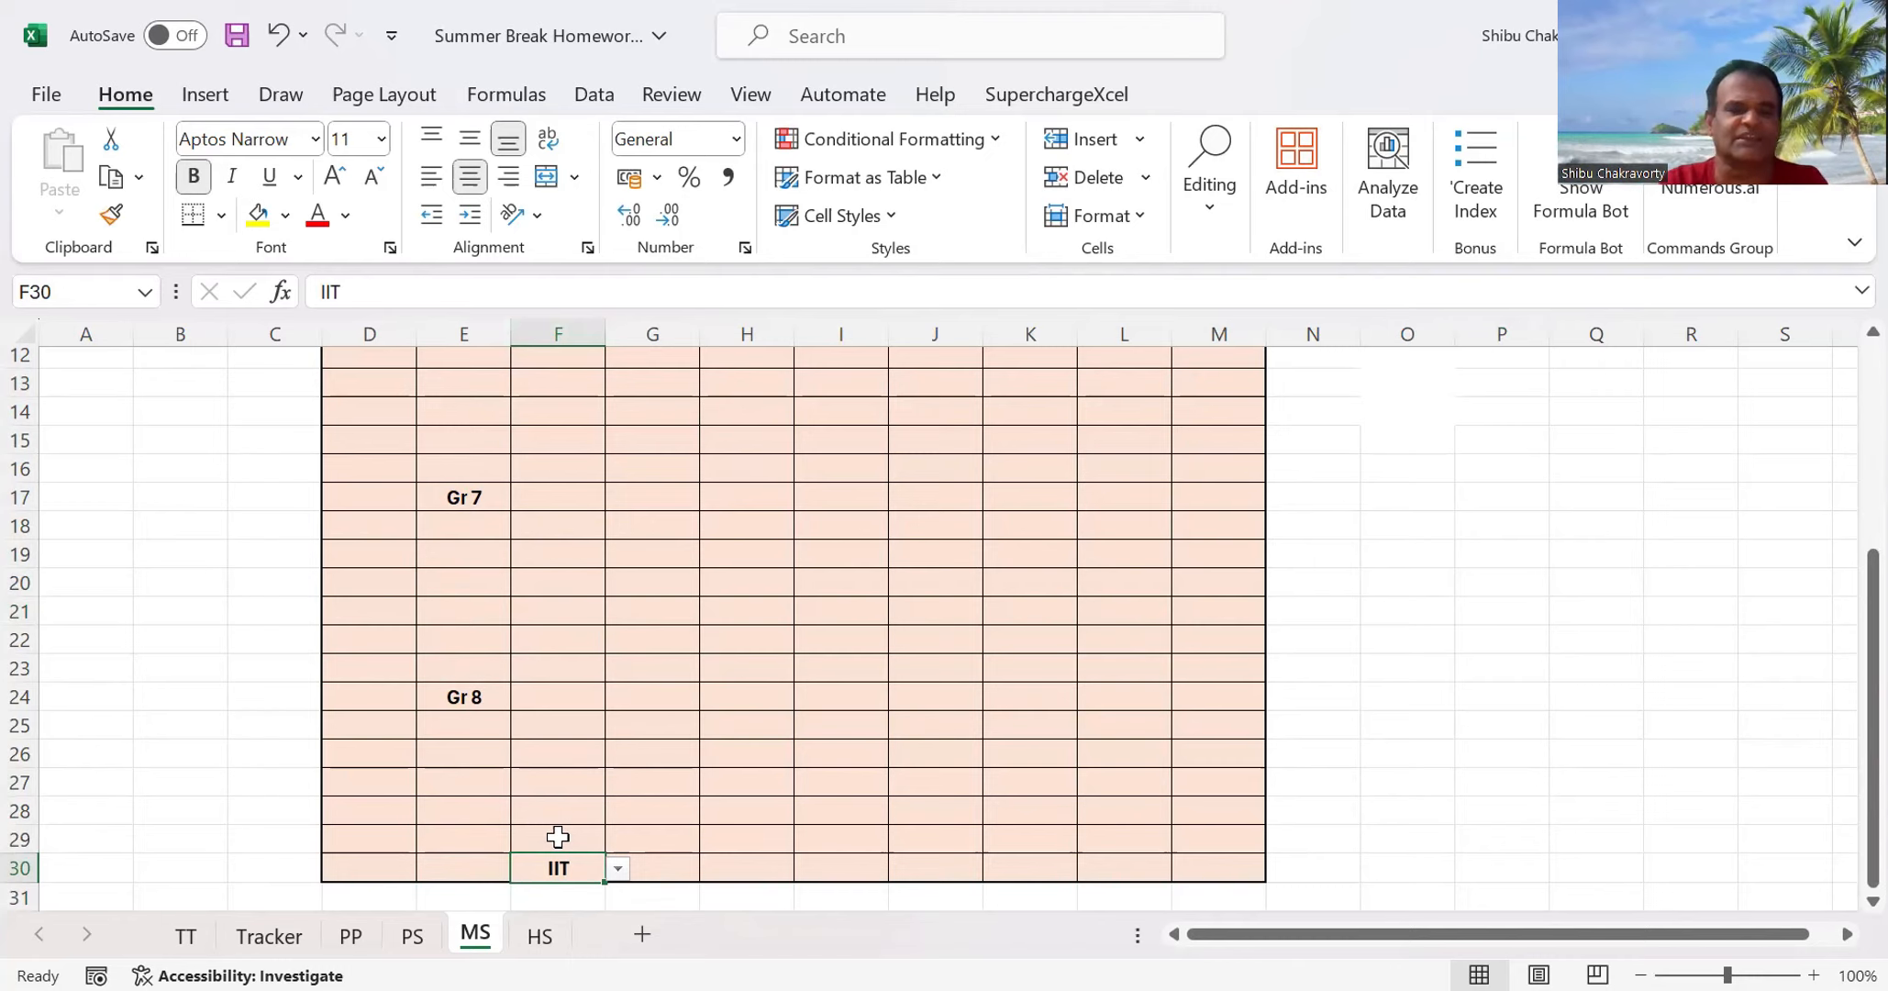
left_click(1513, 758)
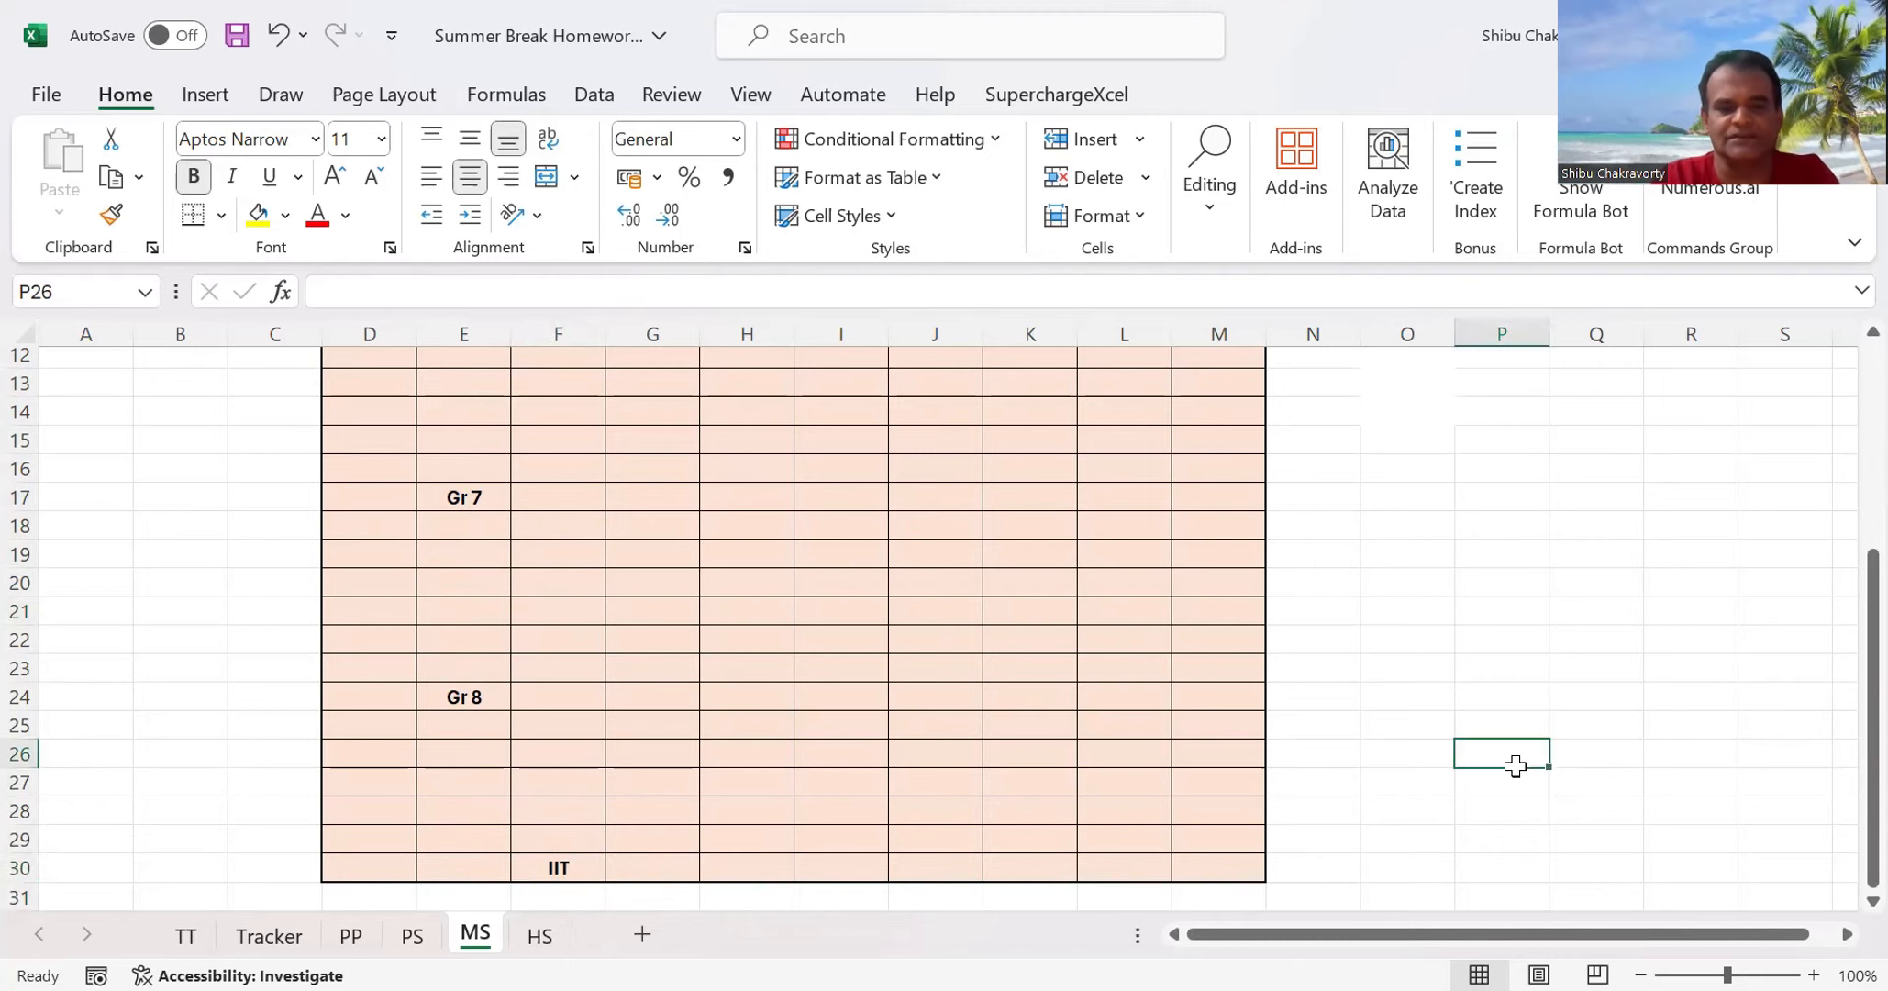
left_click(553, 869)
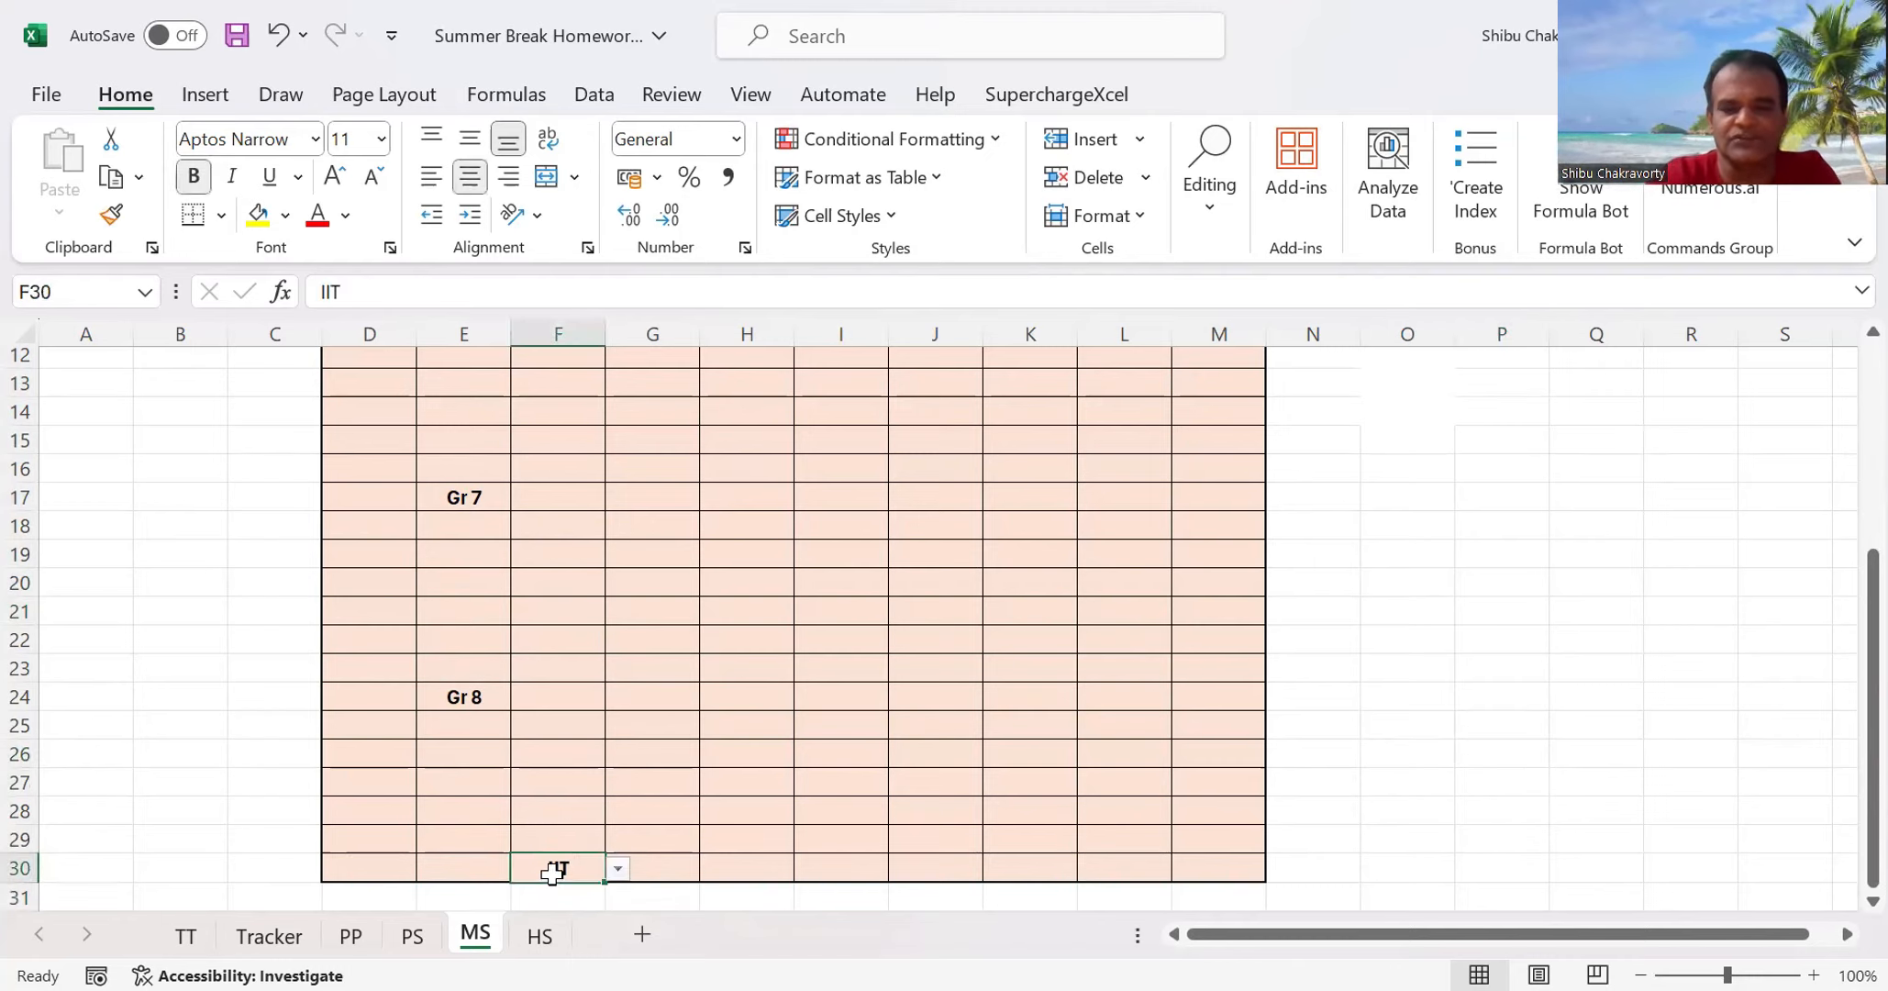
On the HS sheet, view the subject choices for Gr 9 Week 1 in F4 and select the Week 1 column
left_click(539, 935)
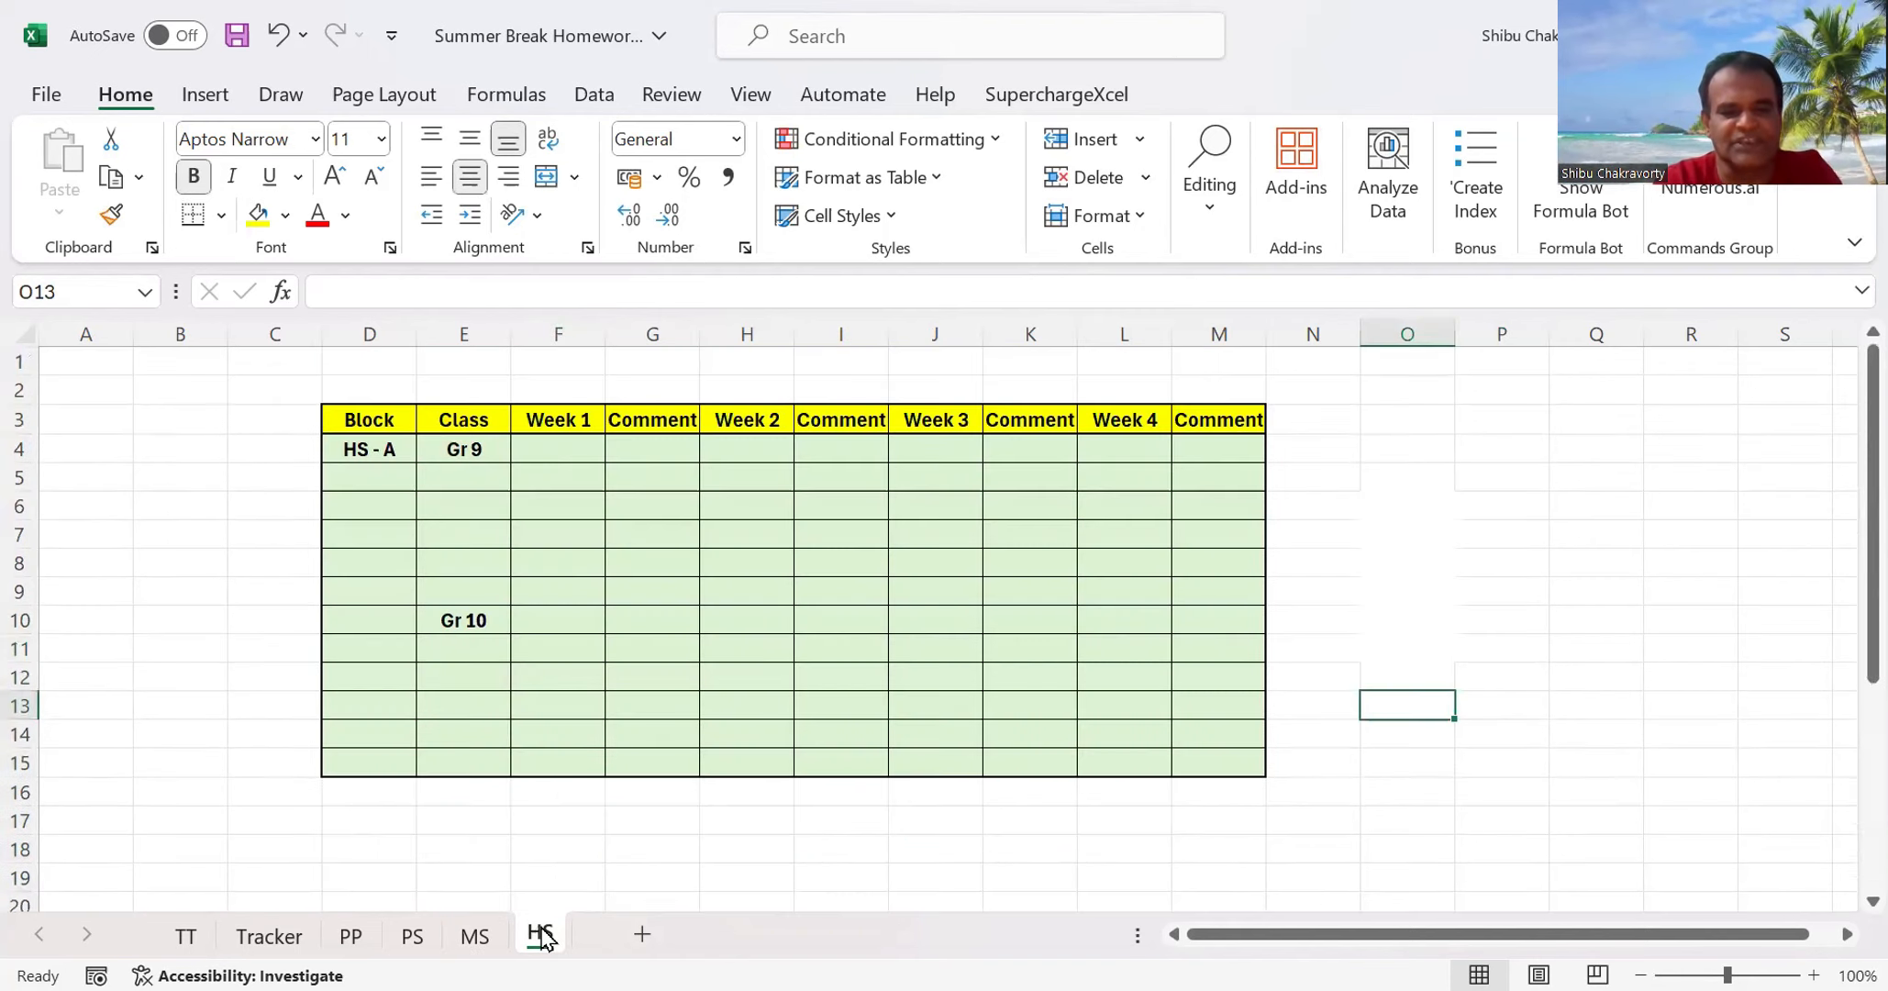
left_click(568, 447)
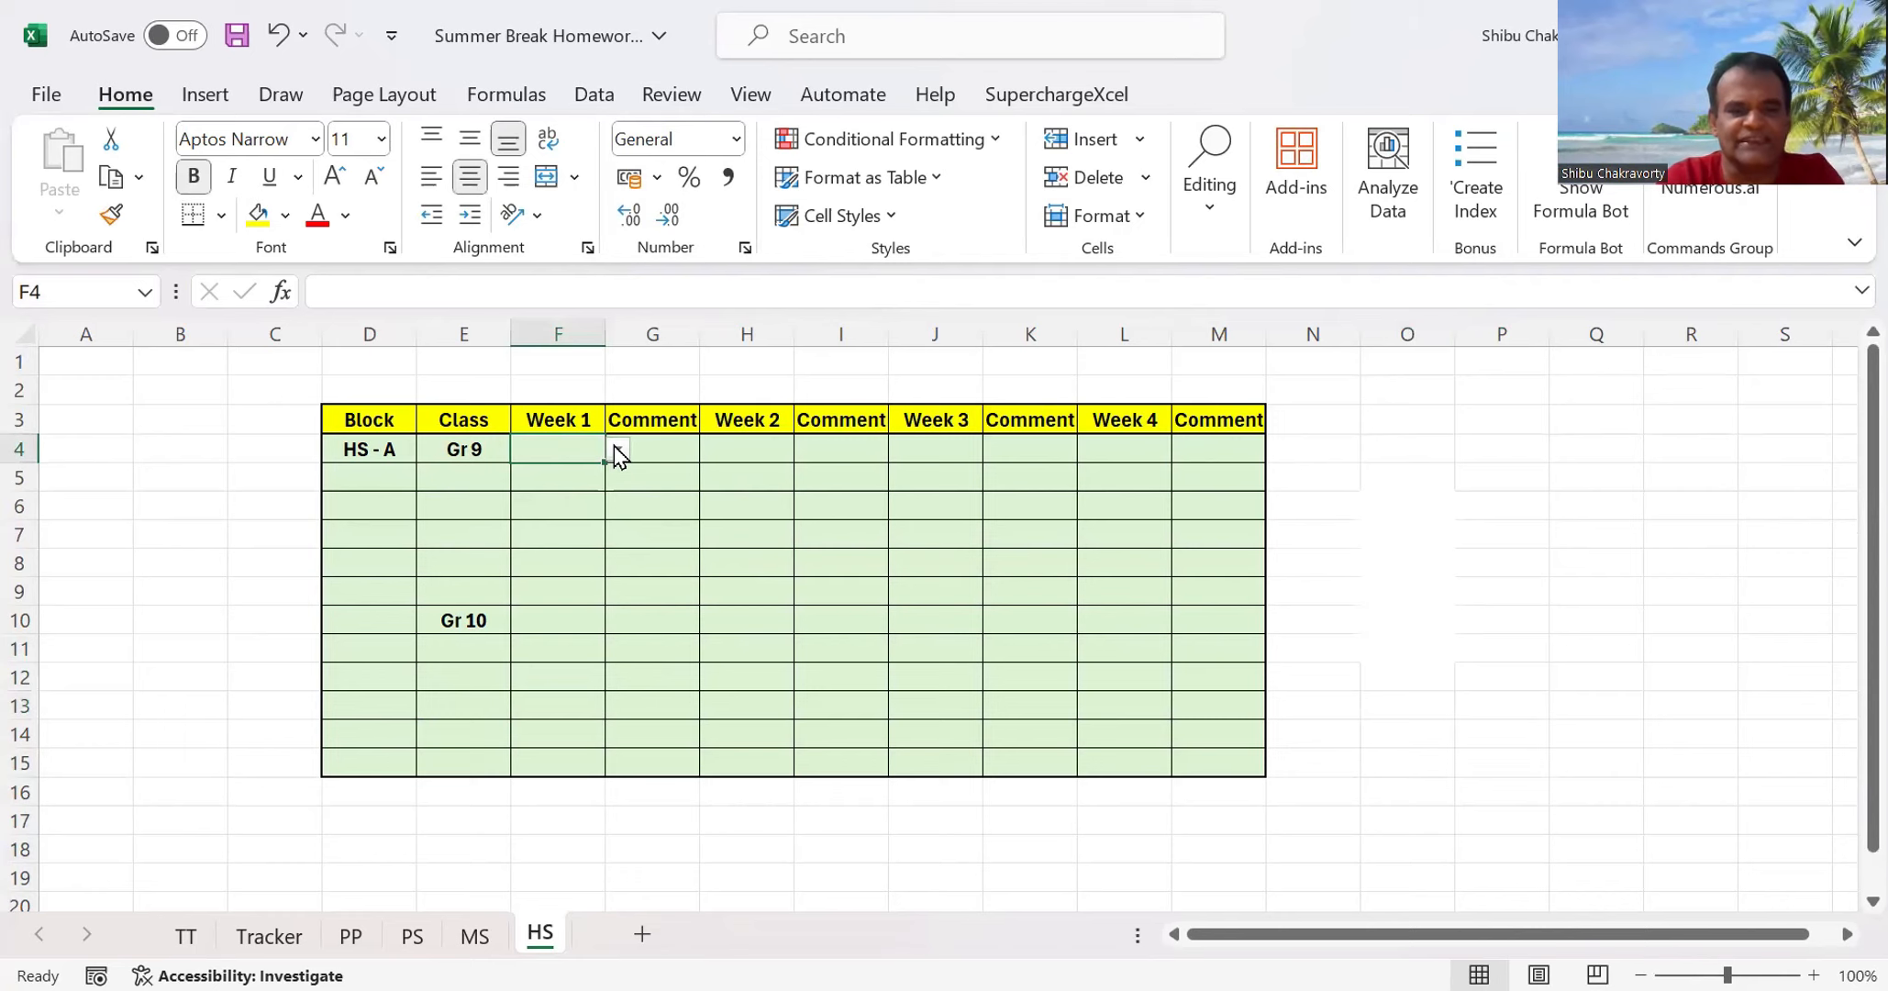
left_click(616, 448)
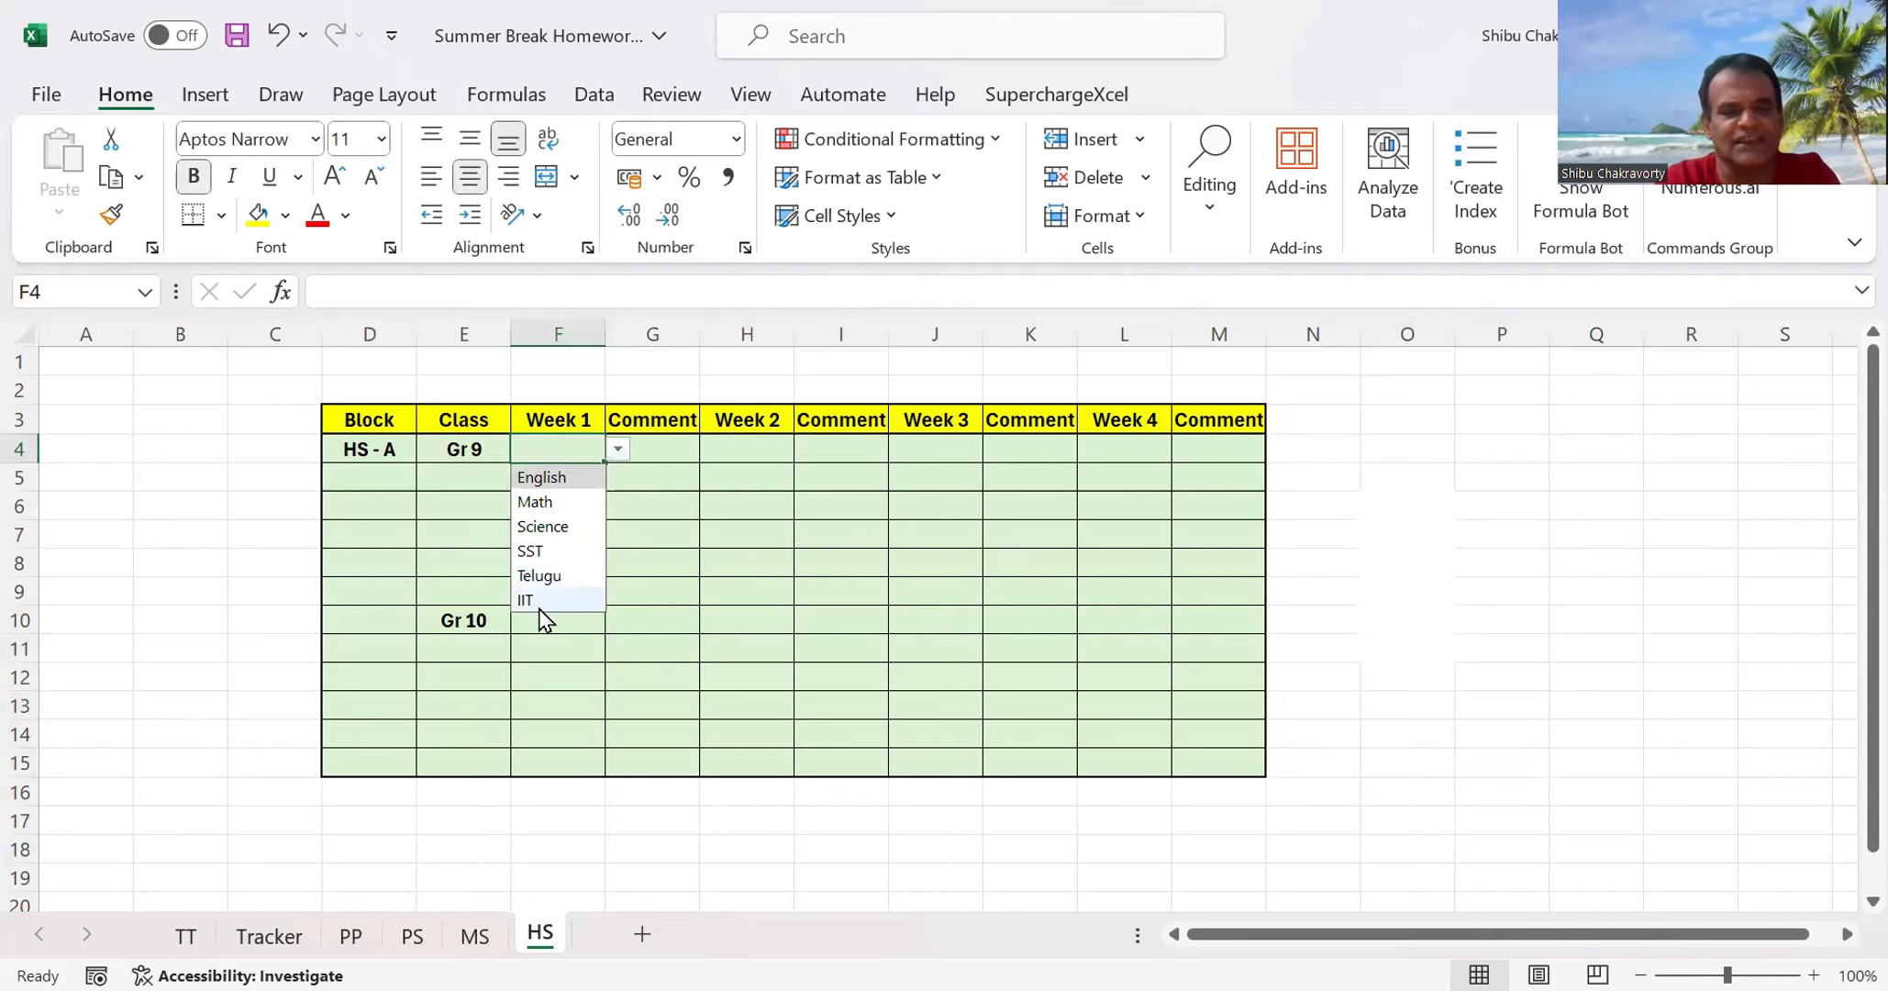
left_click(1538, 638)
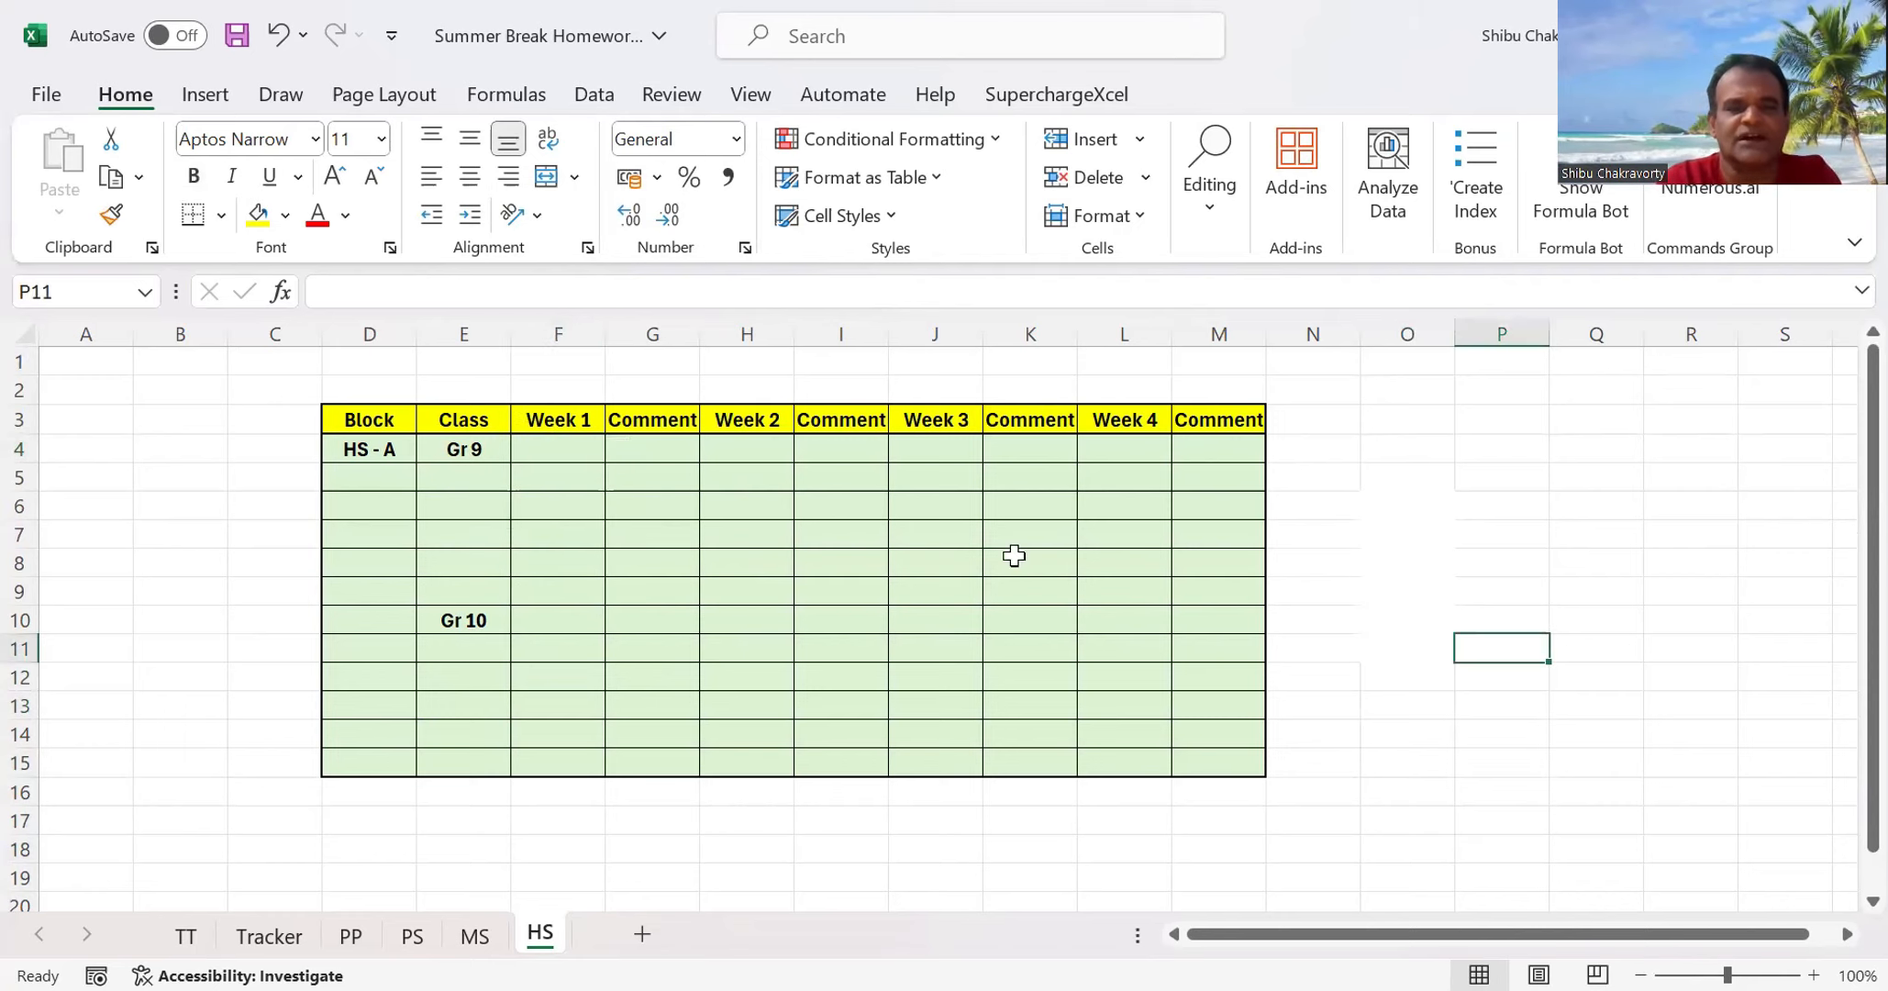
left_click(546, 314)
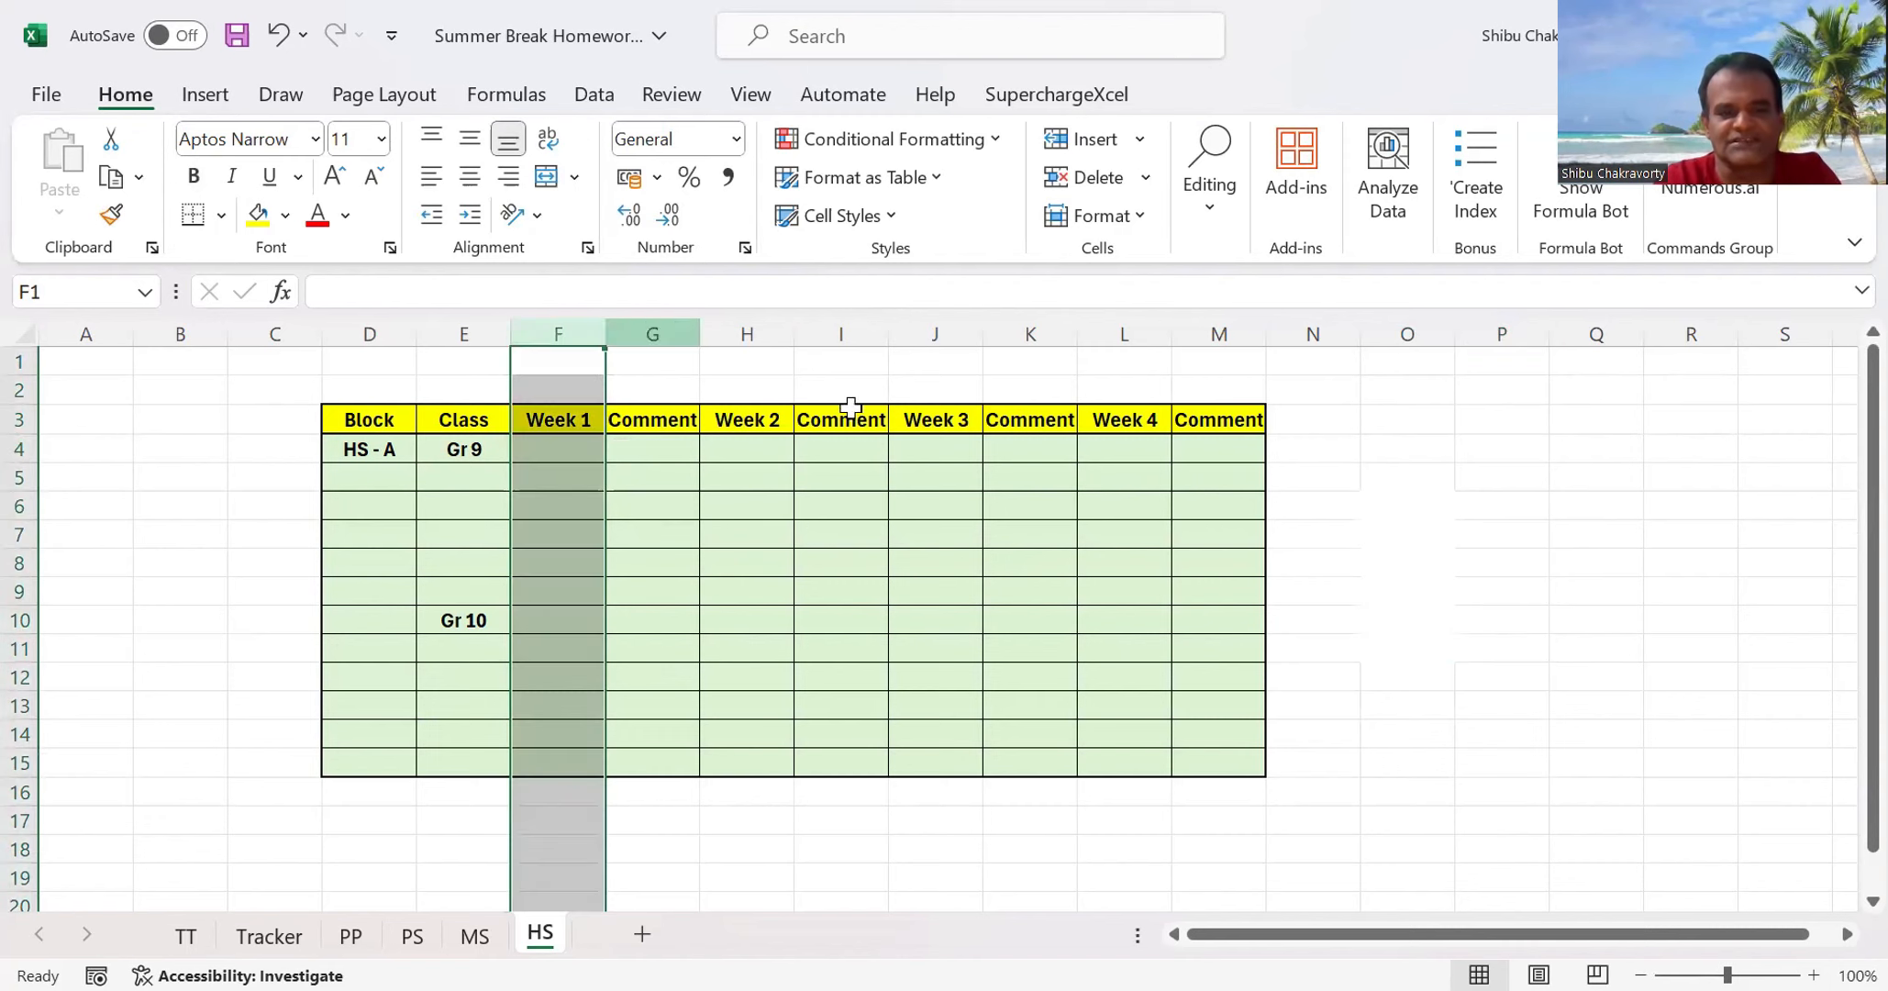
Review the Week 1 and Week 2 columns on the HS sheet, and look over the blank Tracker sheet
left_click(563, 323)
left_click_drag(889, 332, 862, 332)
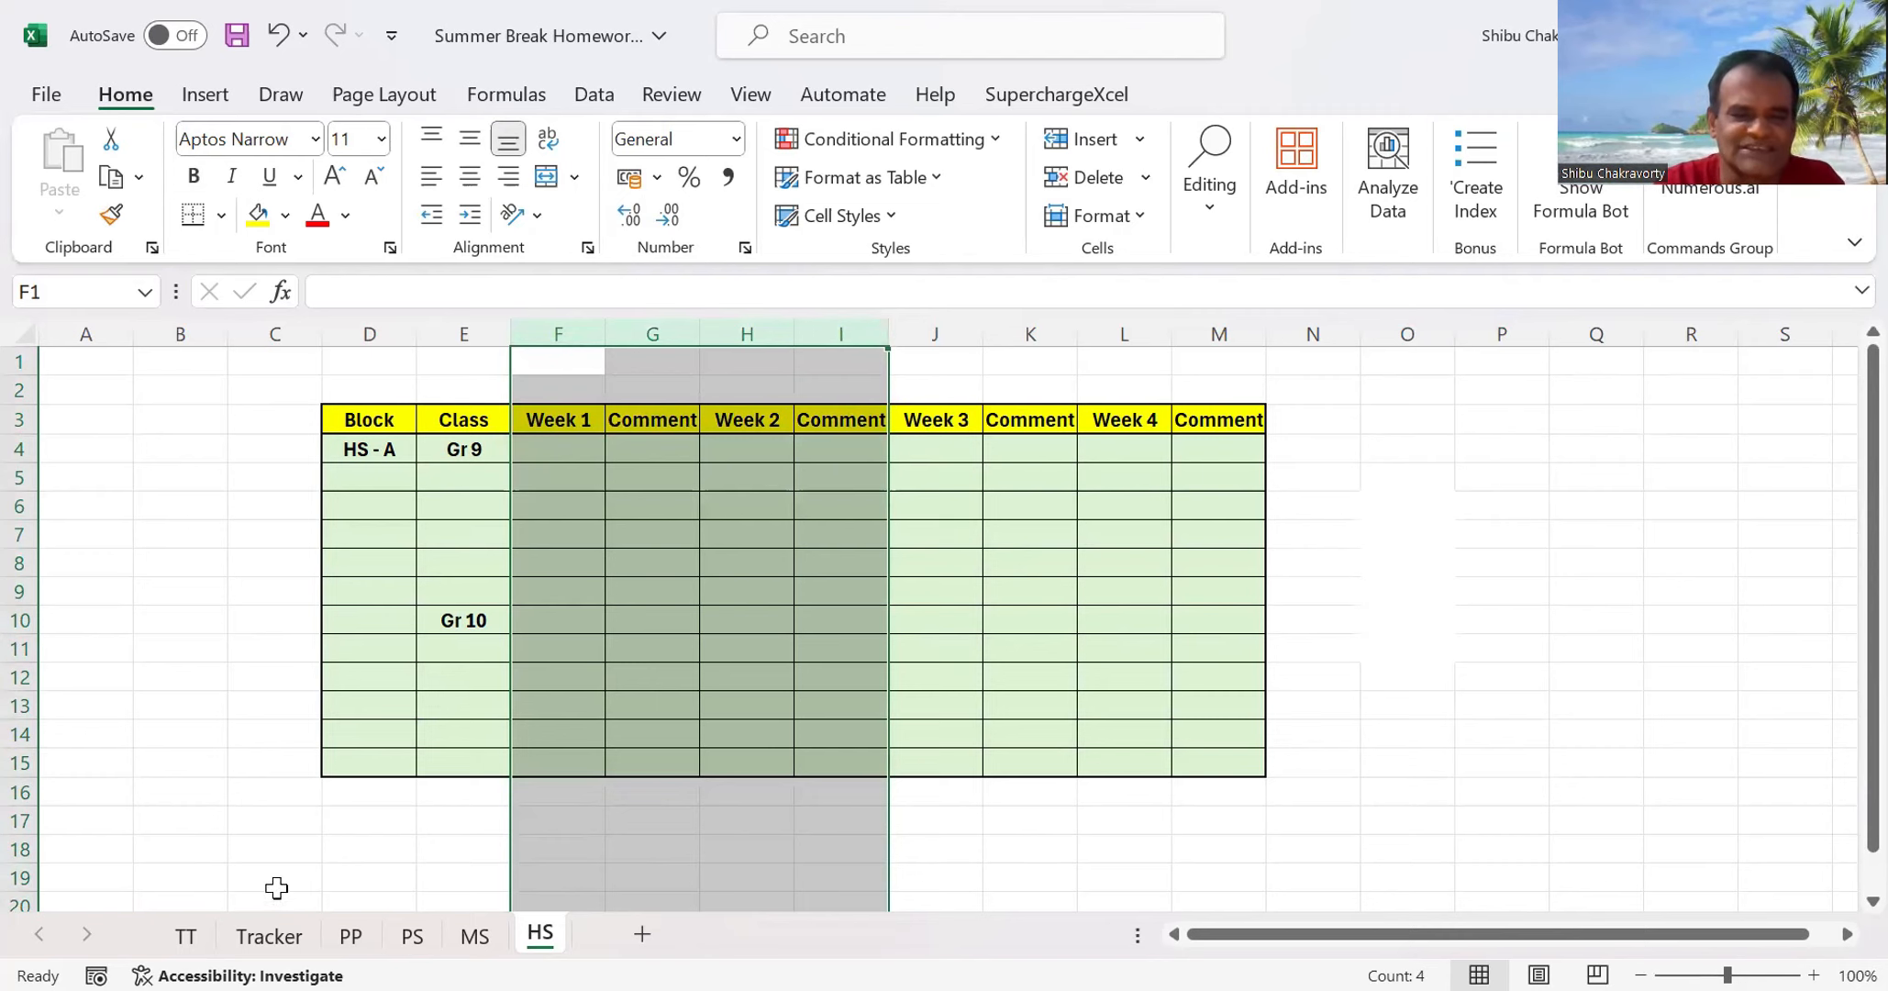
left_click(1509, 725)
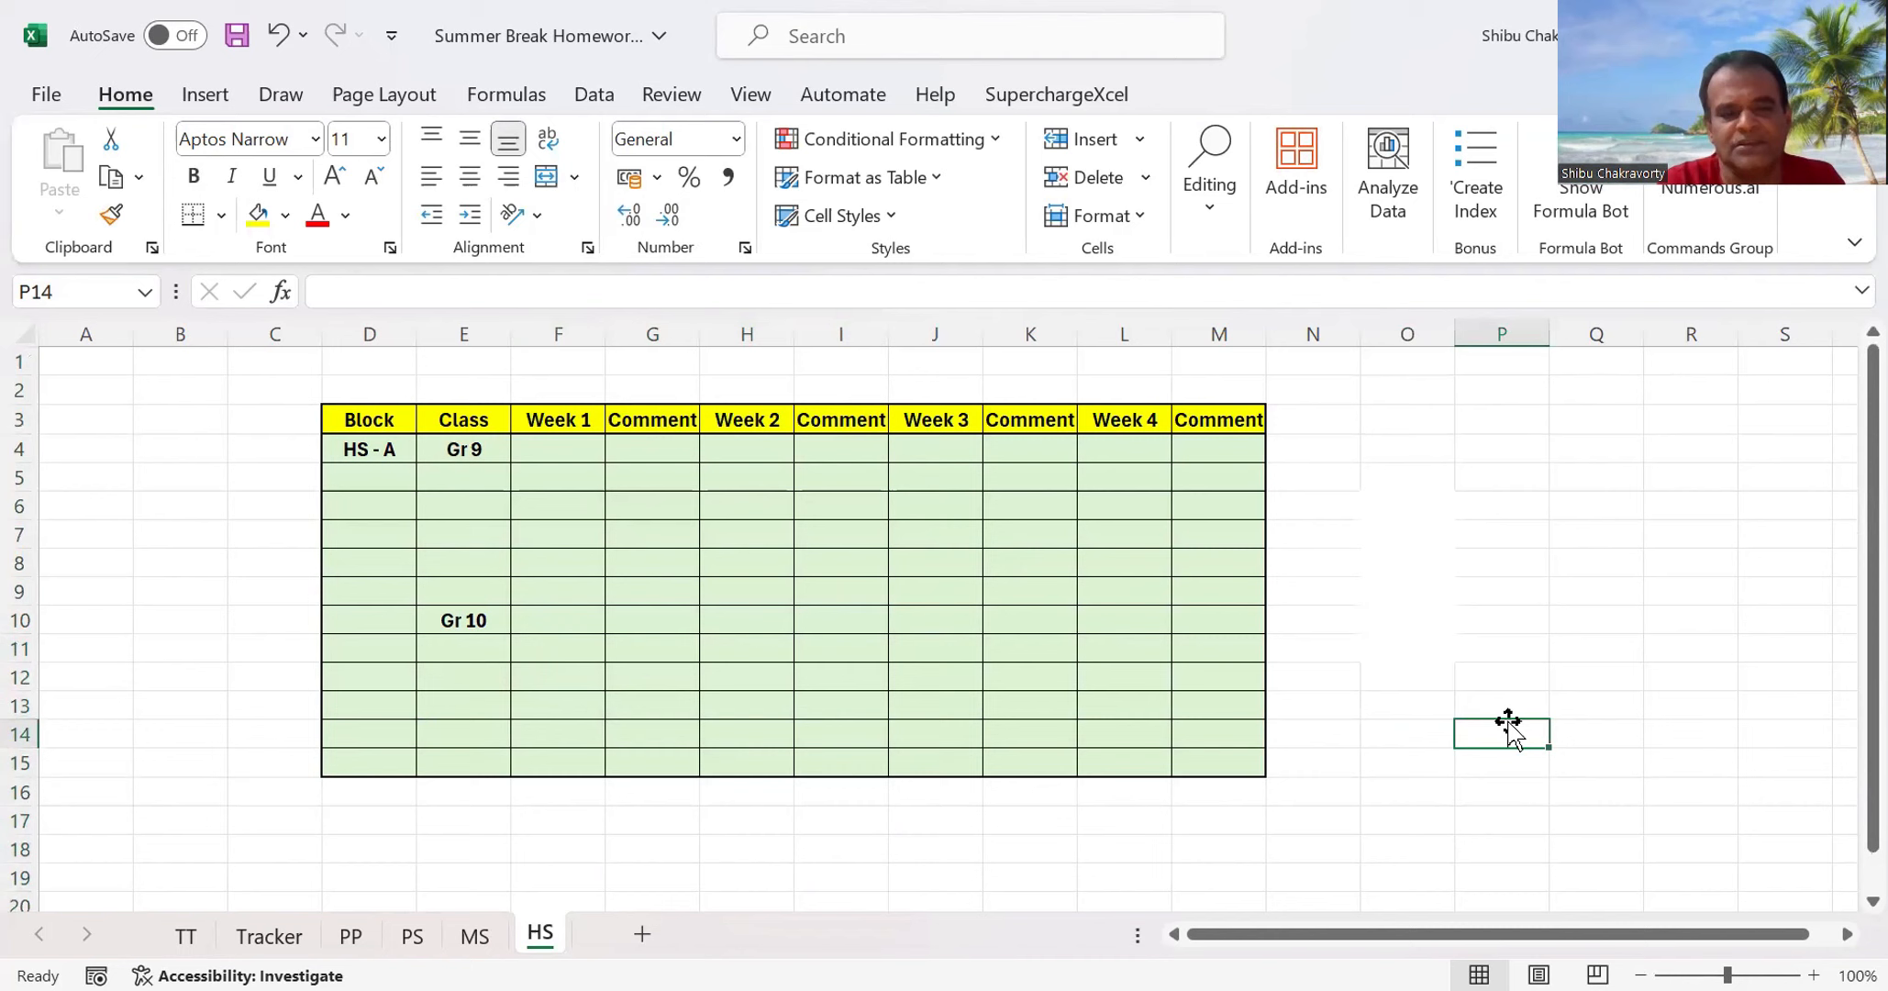
left_click(263, 937)
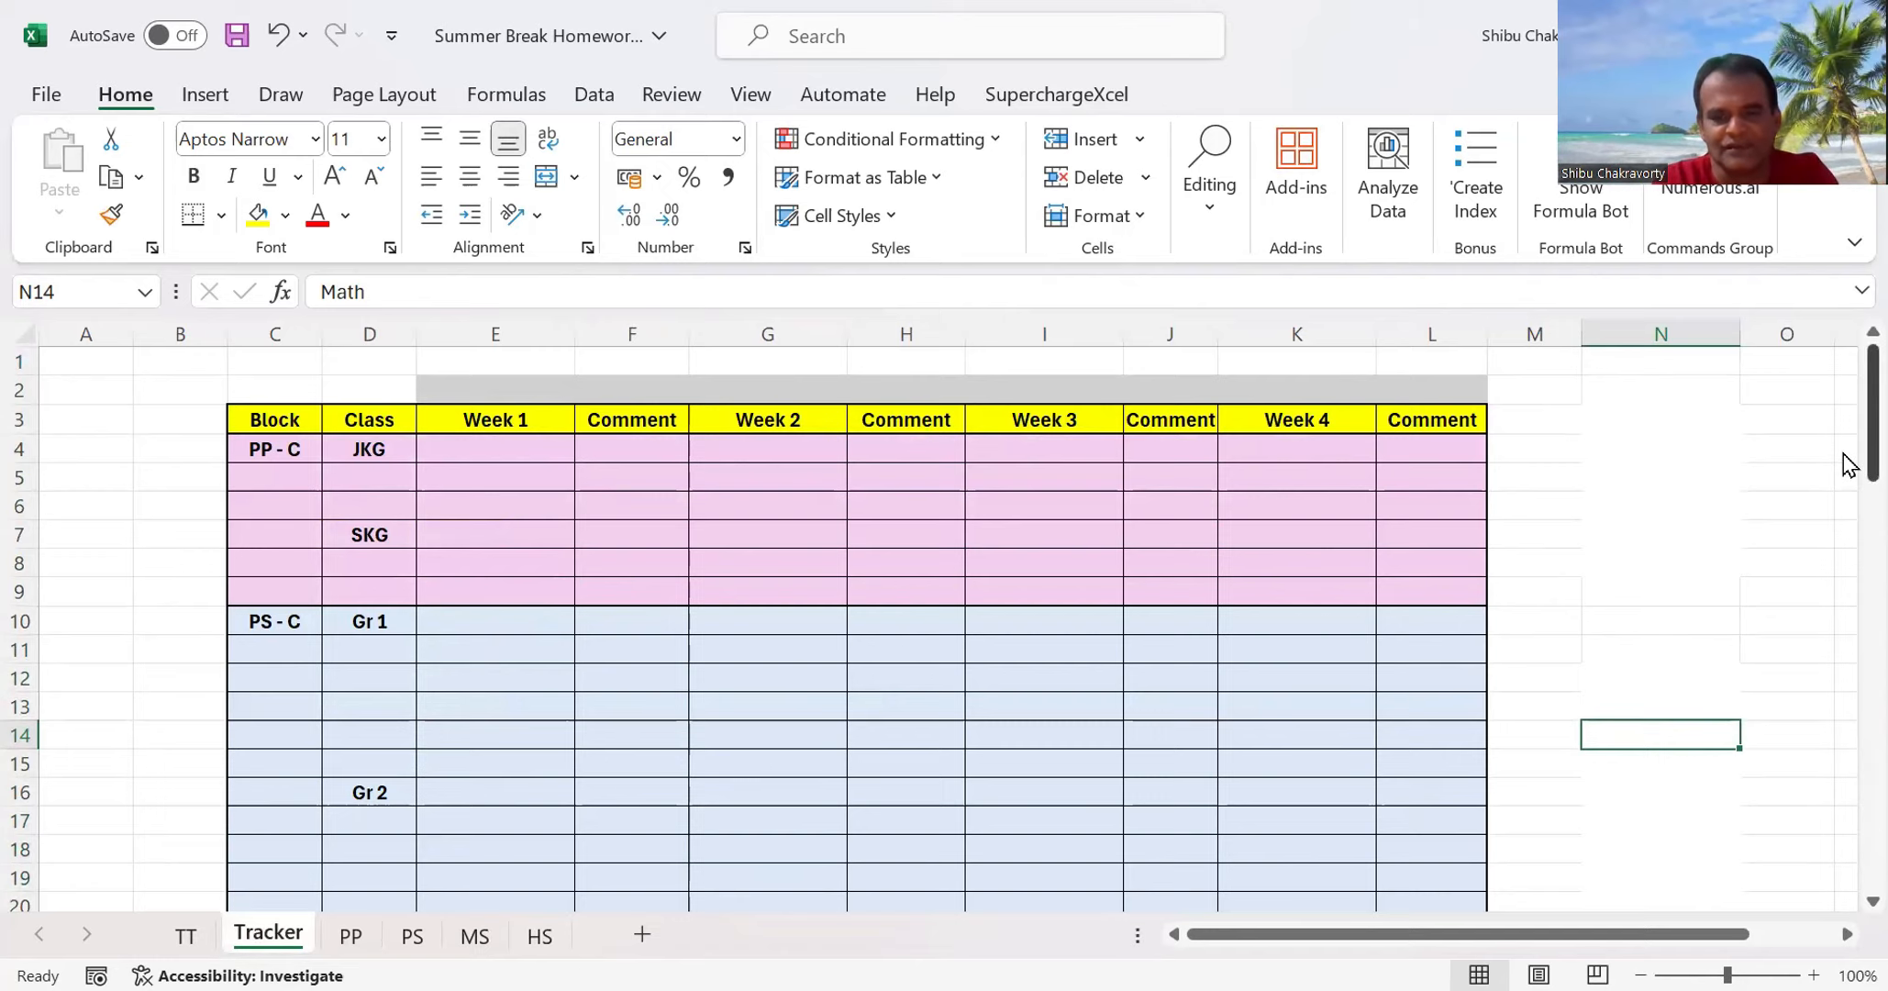
mouse_move(1844, 455)
left_mouse_down()
mouse_move(1837, 776)
mouse_move(1847, 479)
left_mouse_up()
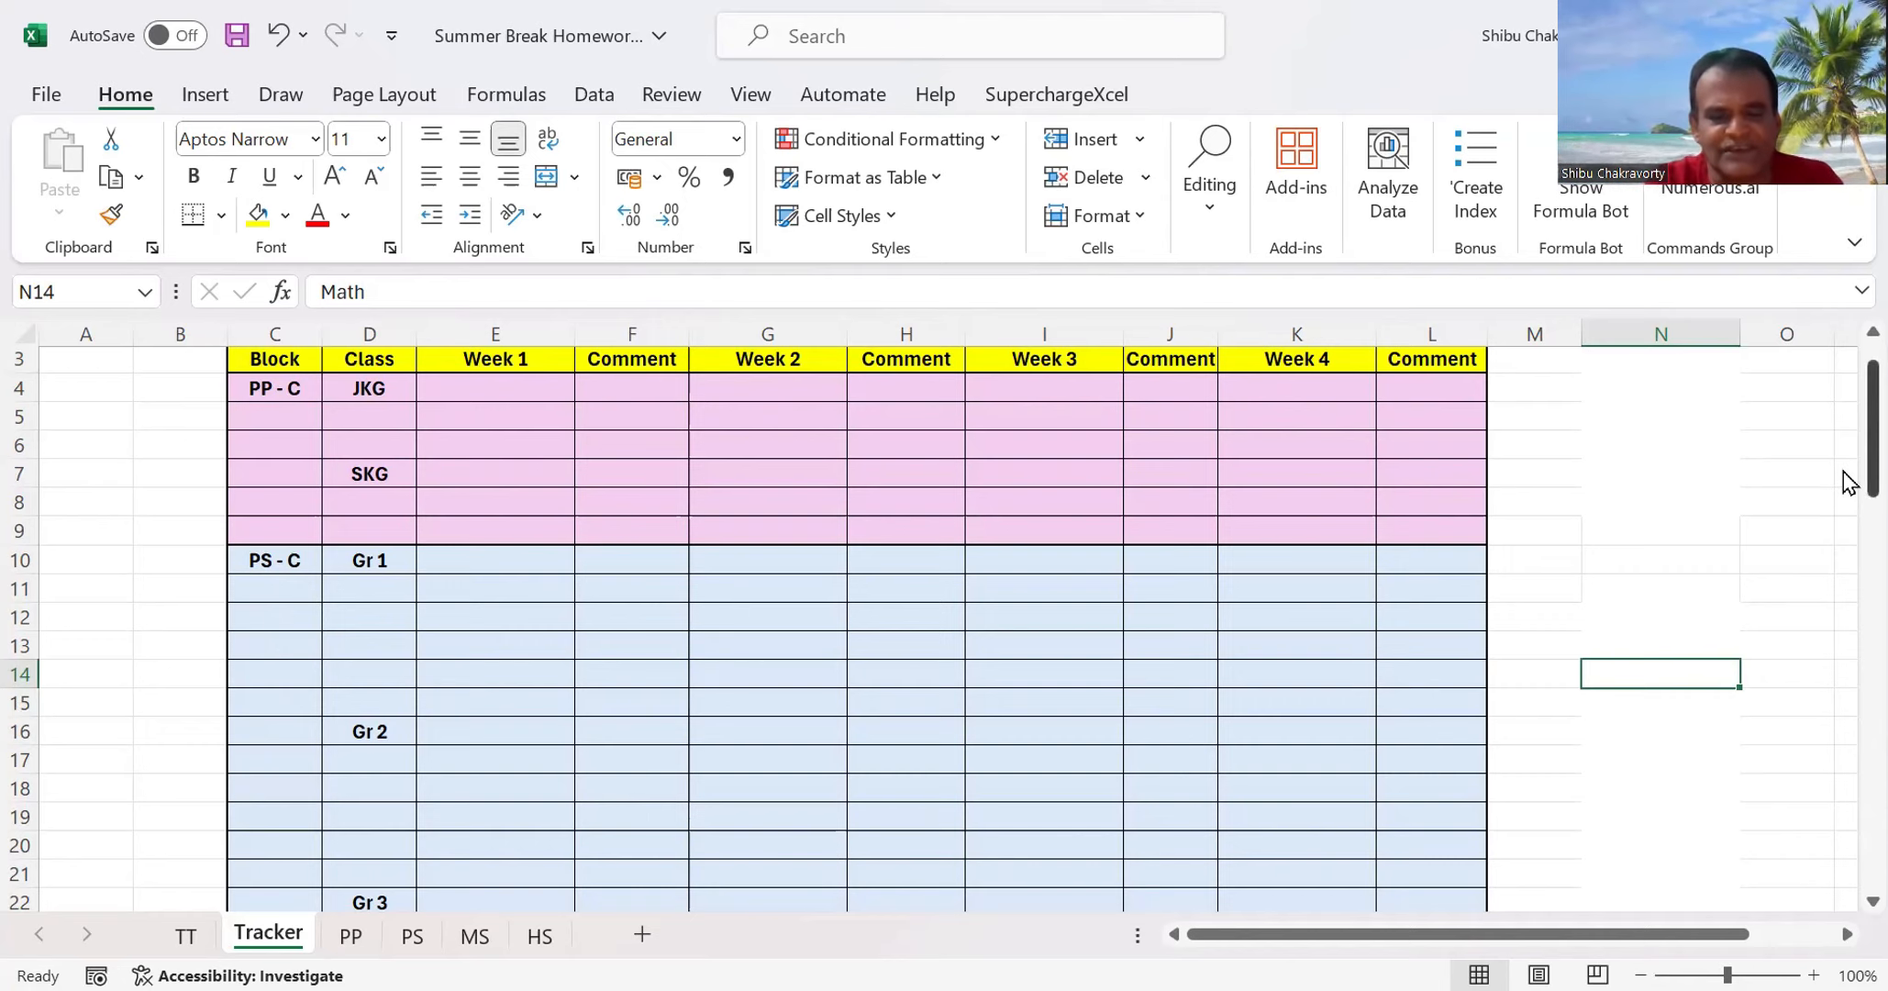
left_click_drag(1846, 475, 1842, 320)
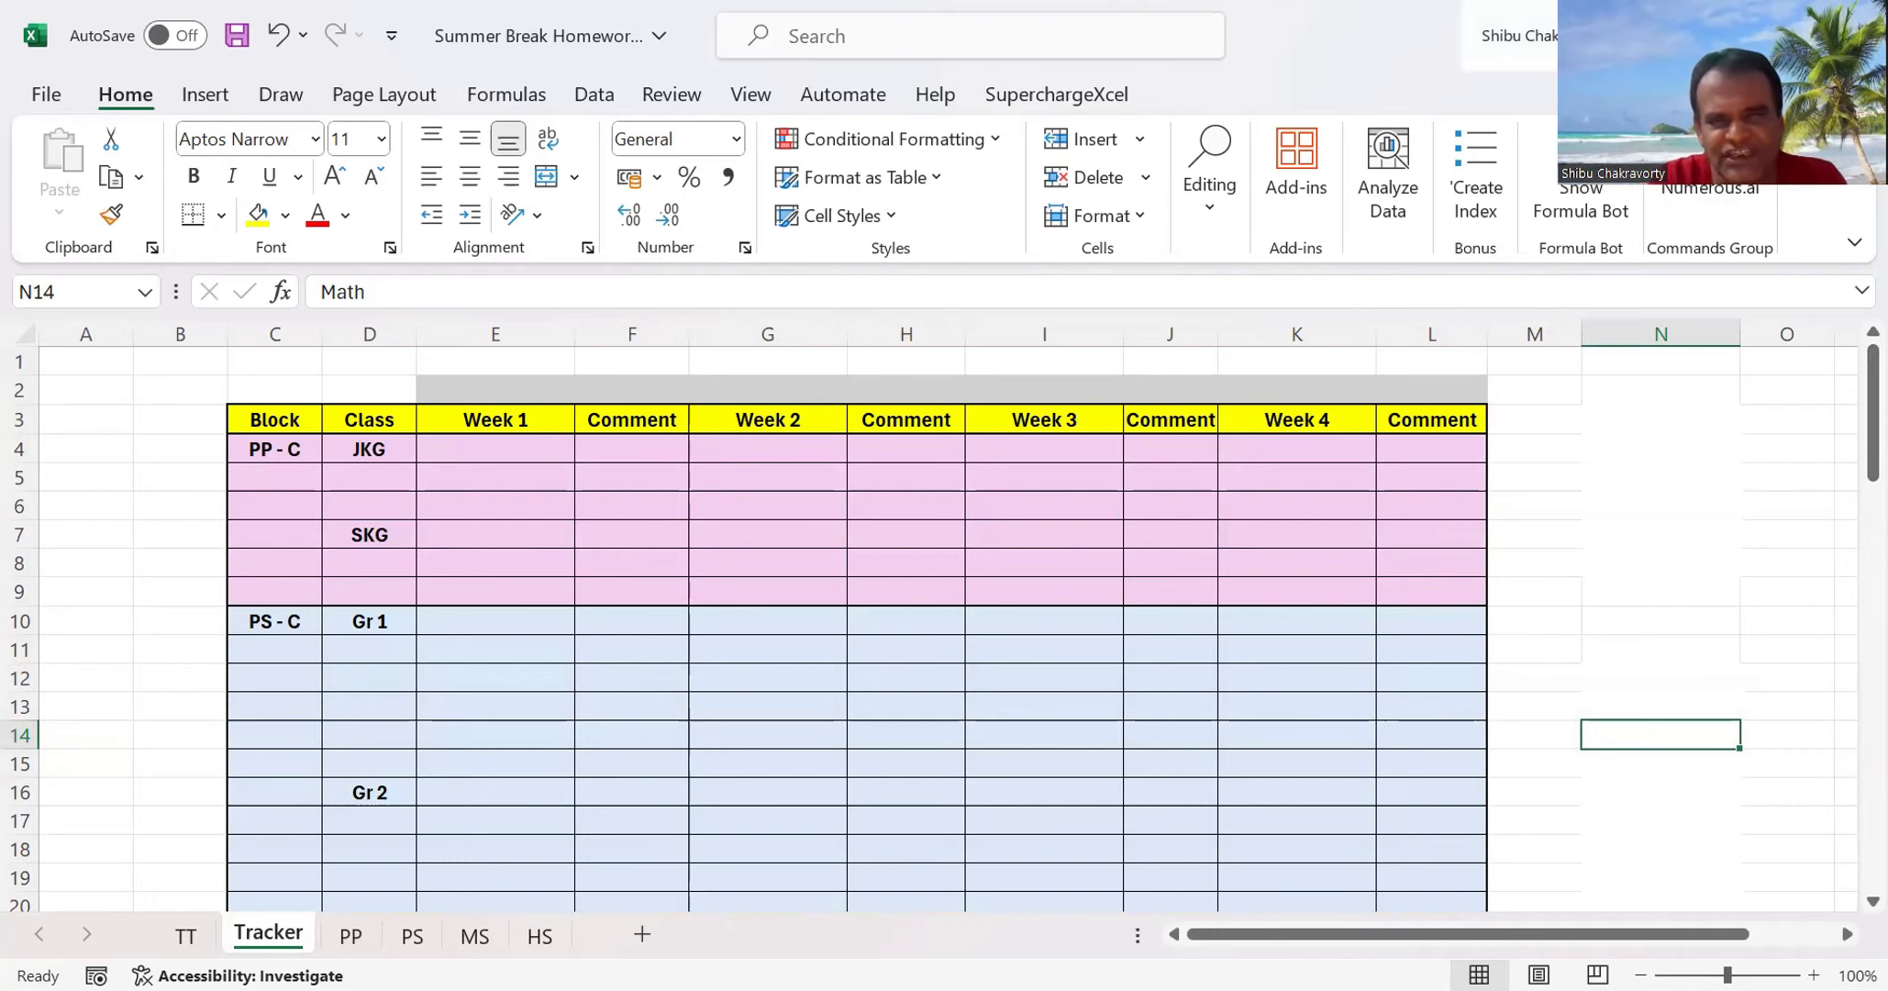
Switch to Google Drive in the browser and download Summer Break Homework TT from the Summer Break folder
key("alt+Tab")
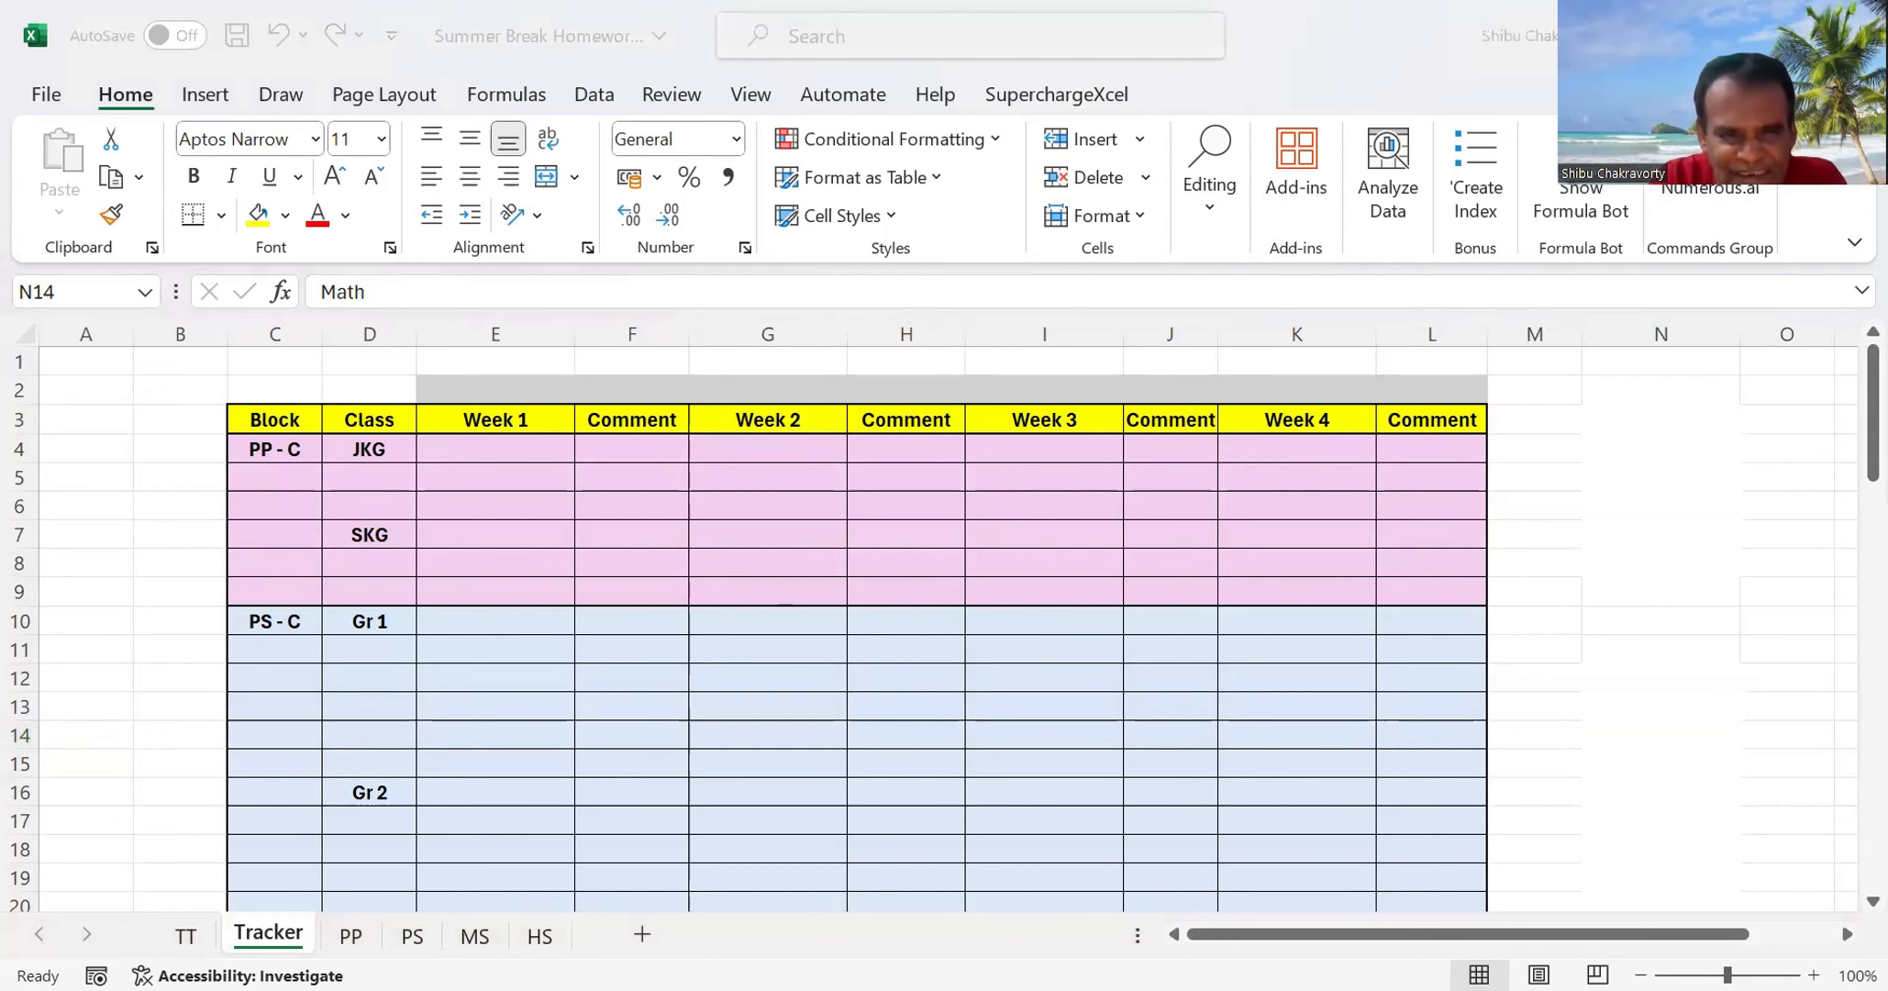
key("alt+Tab")
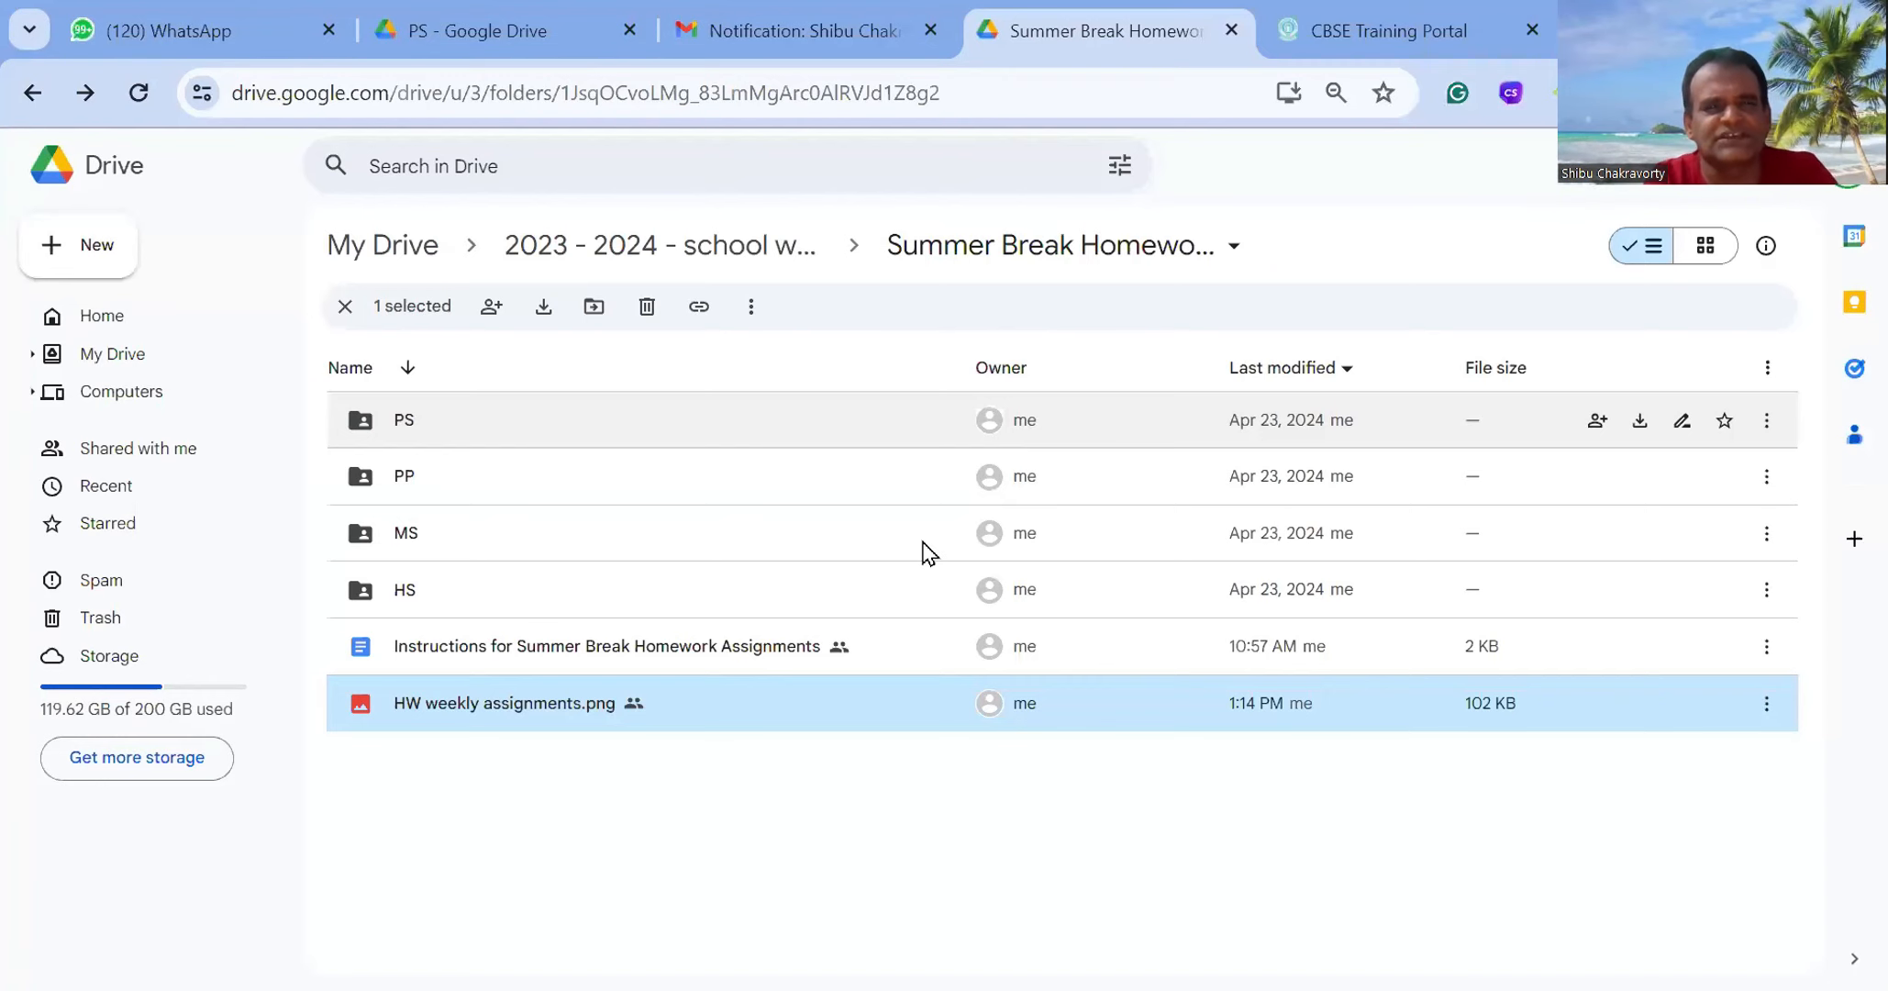
left_click(500, 31)
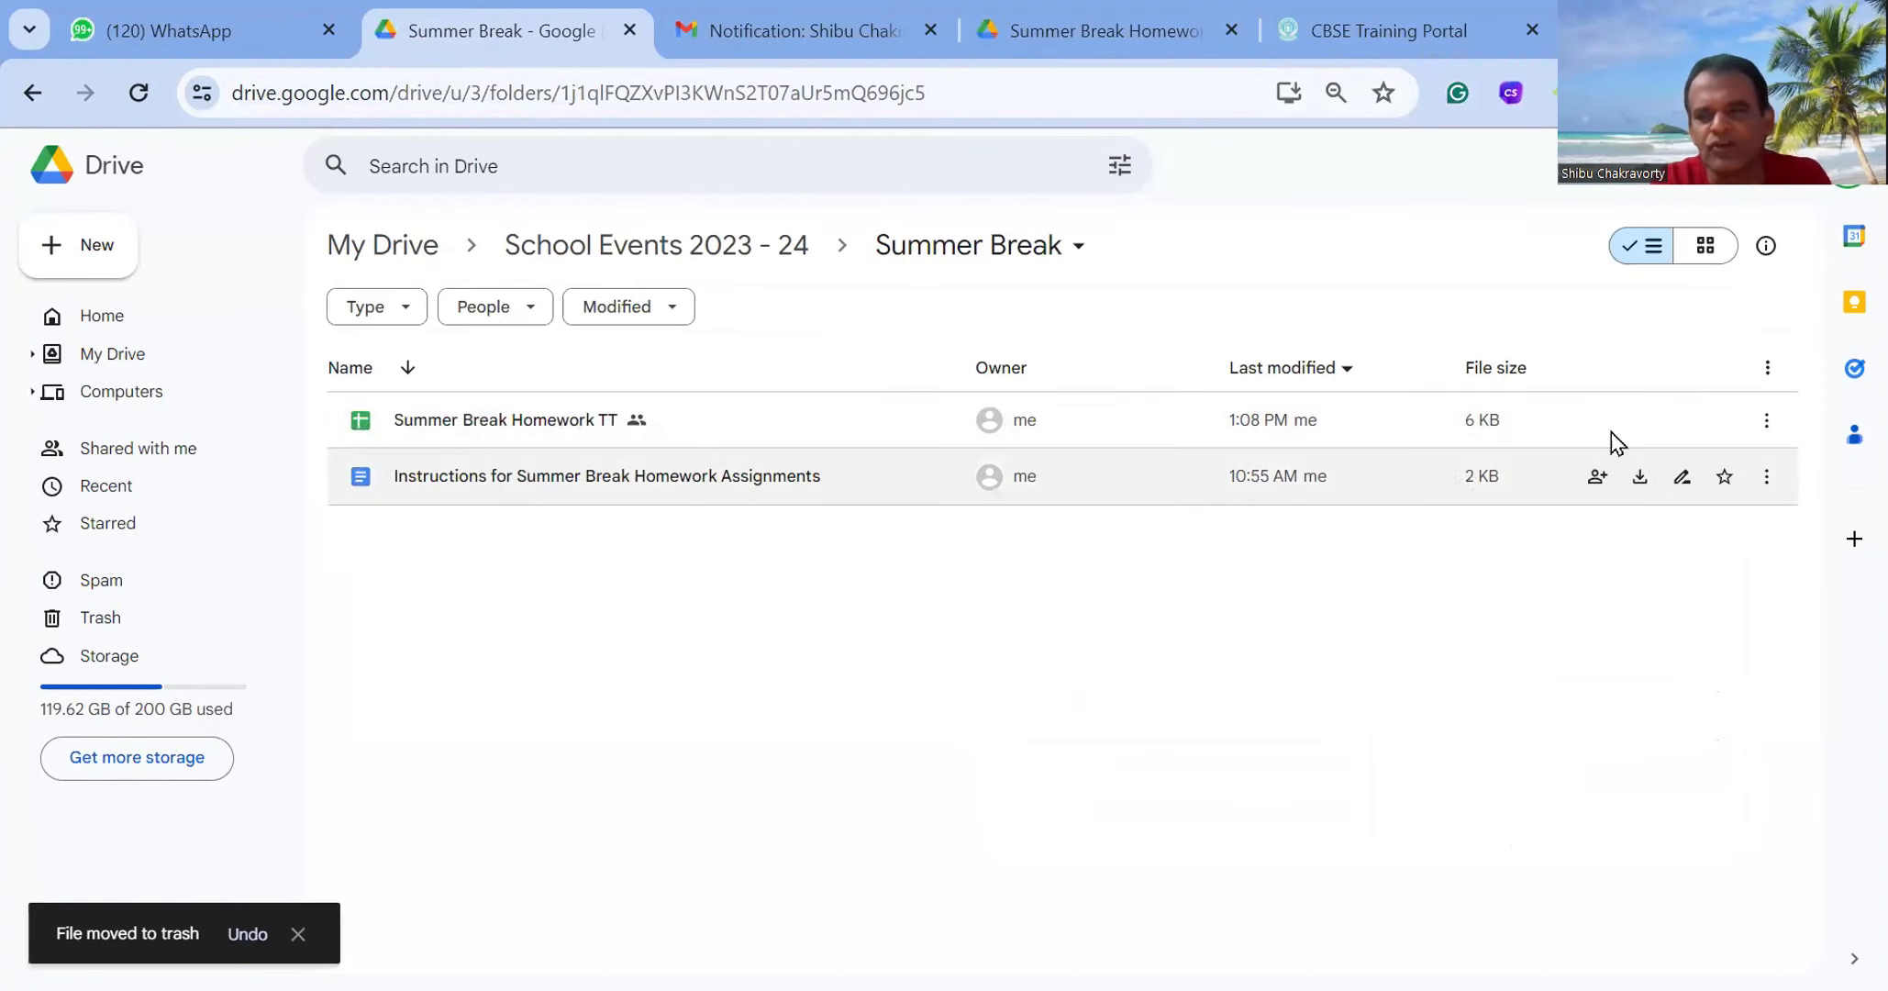
left_click(1766, 423)
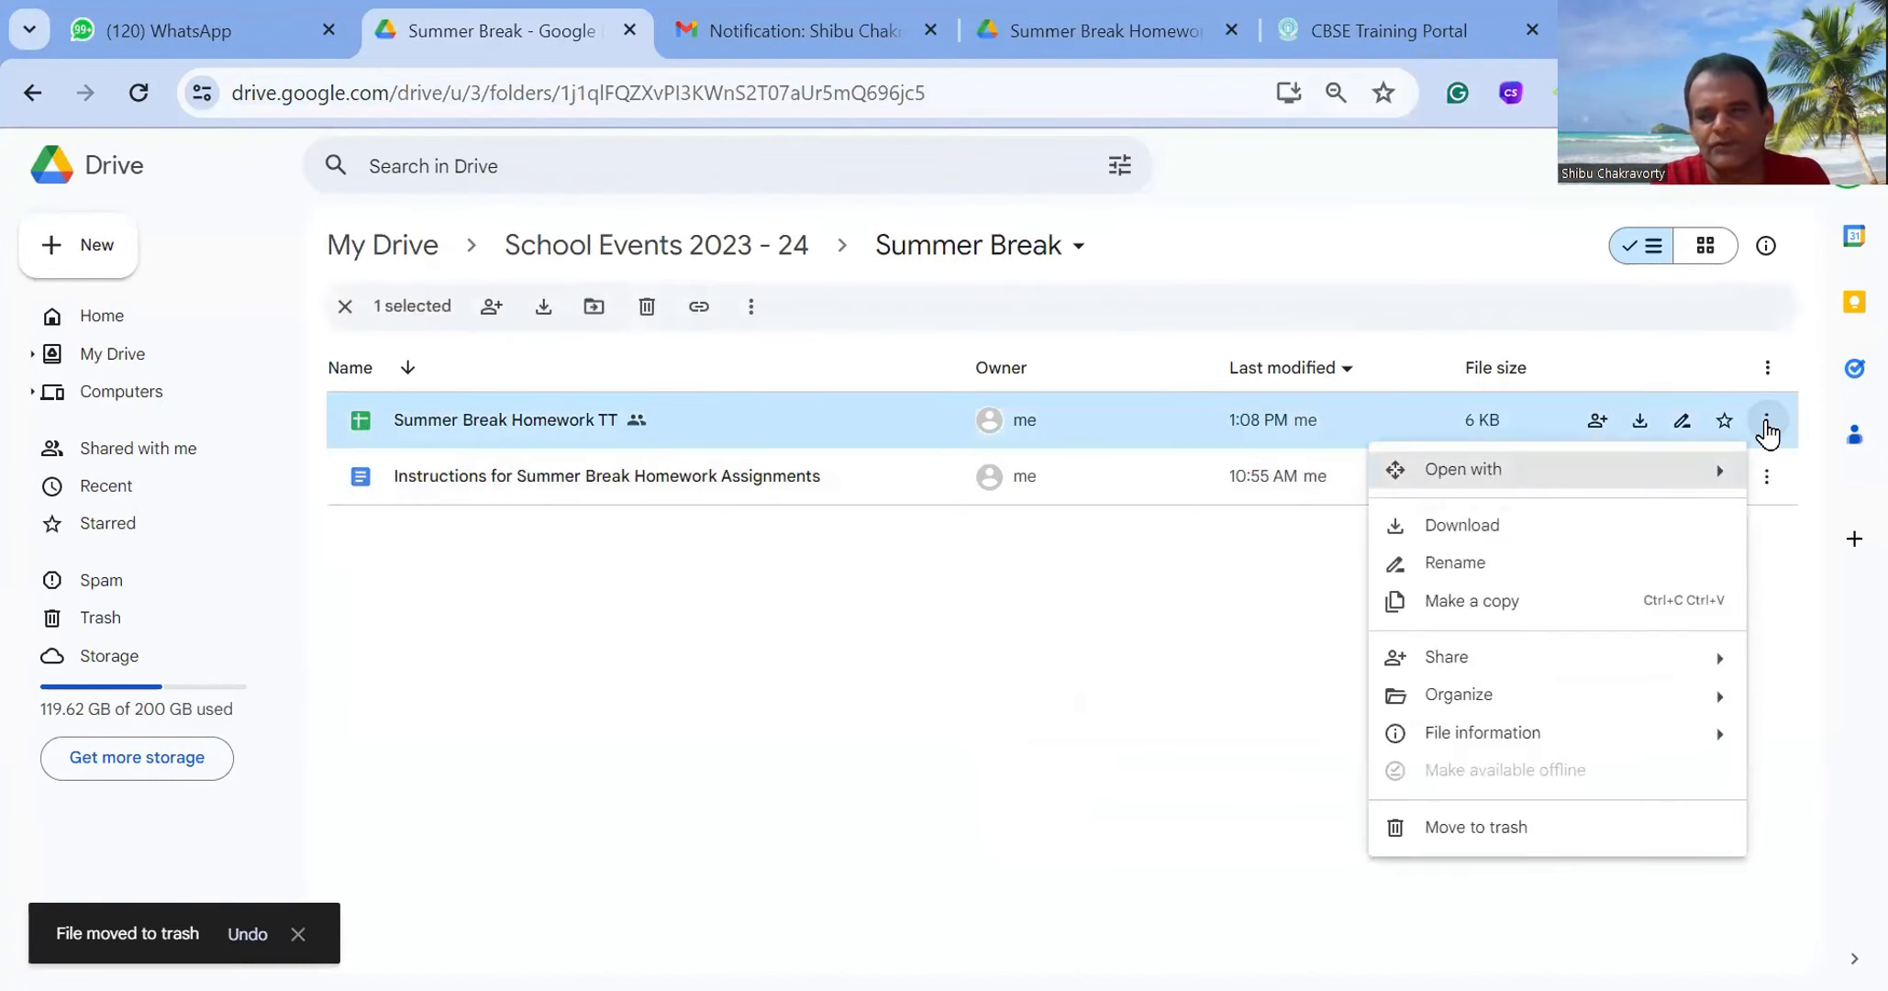
left_click(1497, 530)
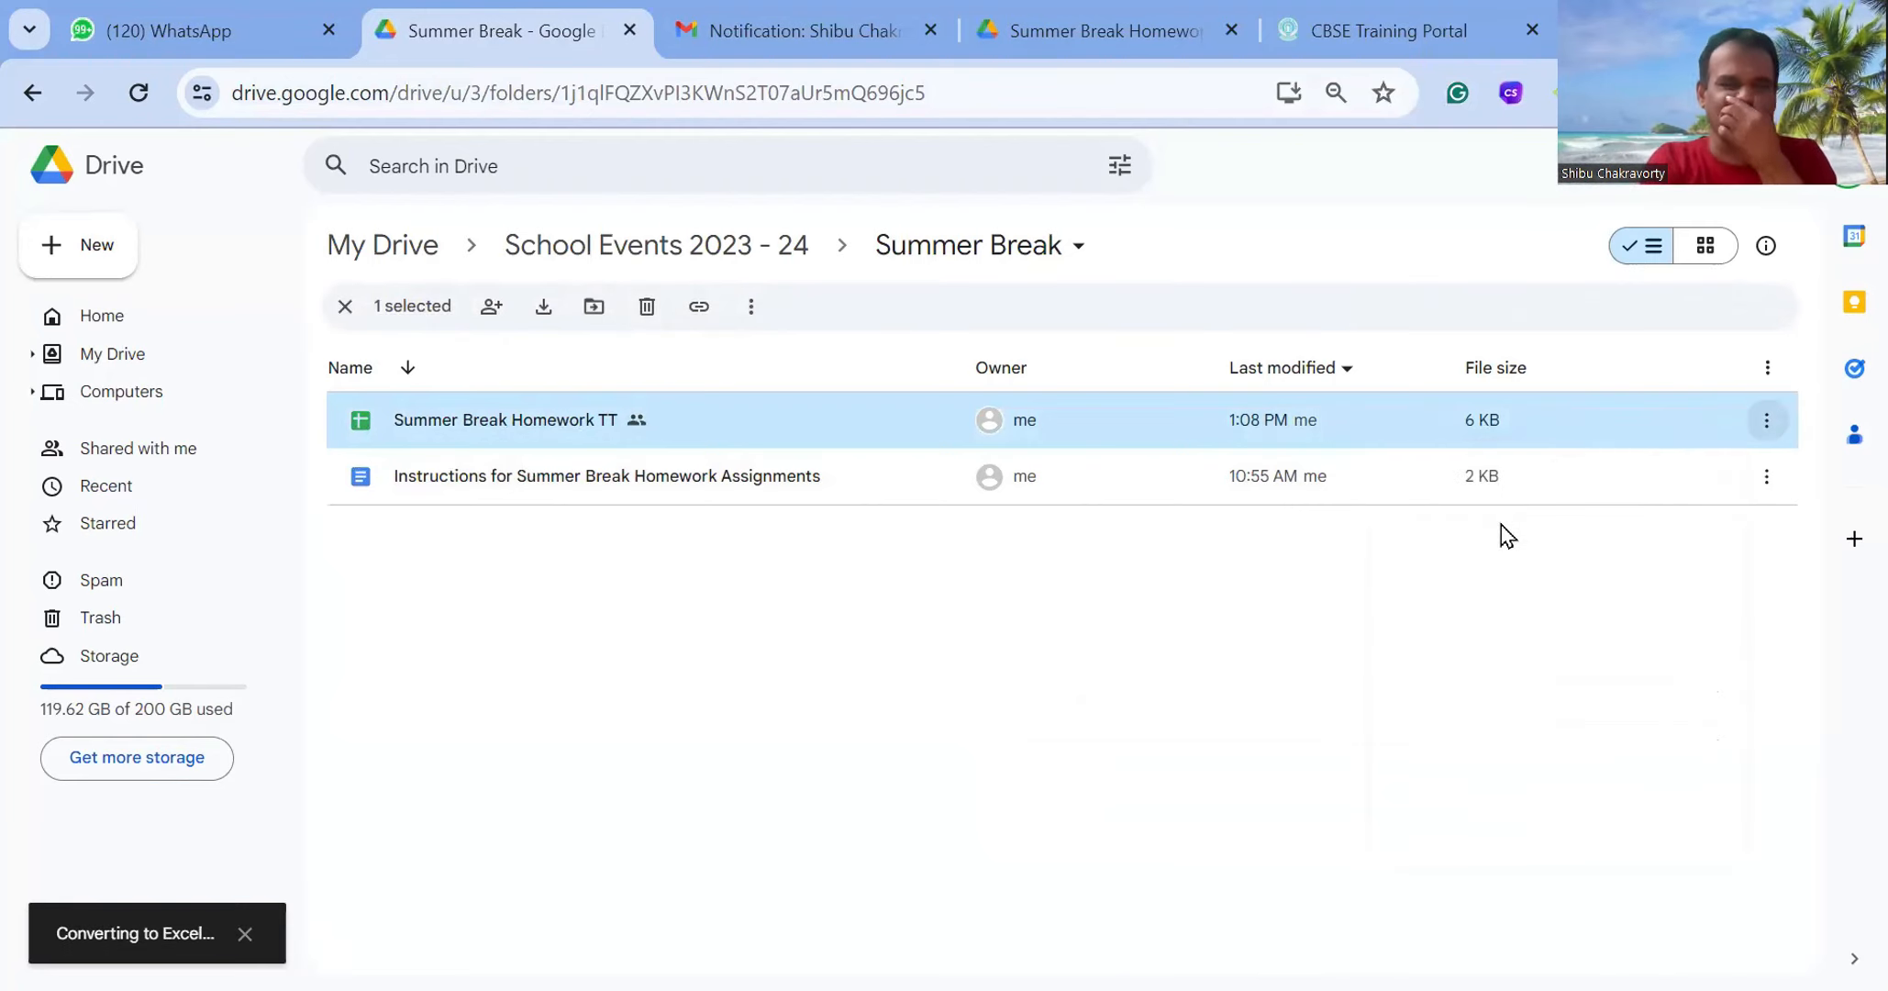
Open Summer Break Homework TT in Google Sheets and clear the JKG Week 1 subjects and comments in E4:F6 on the PP sheet
double_click(578, 419)
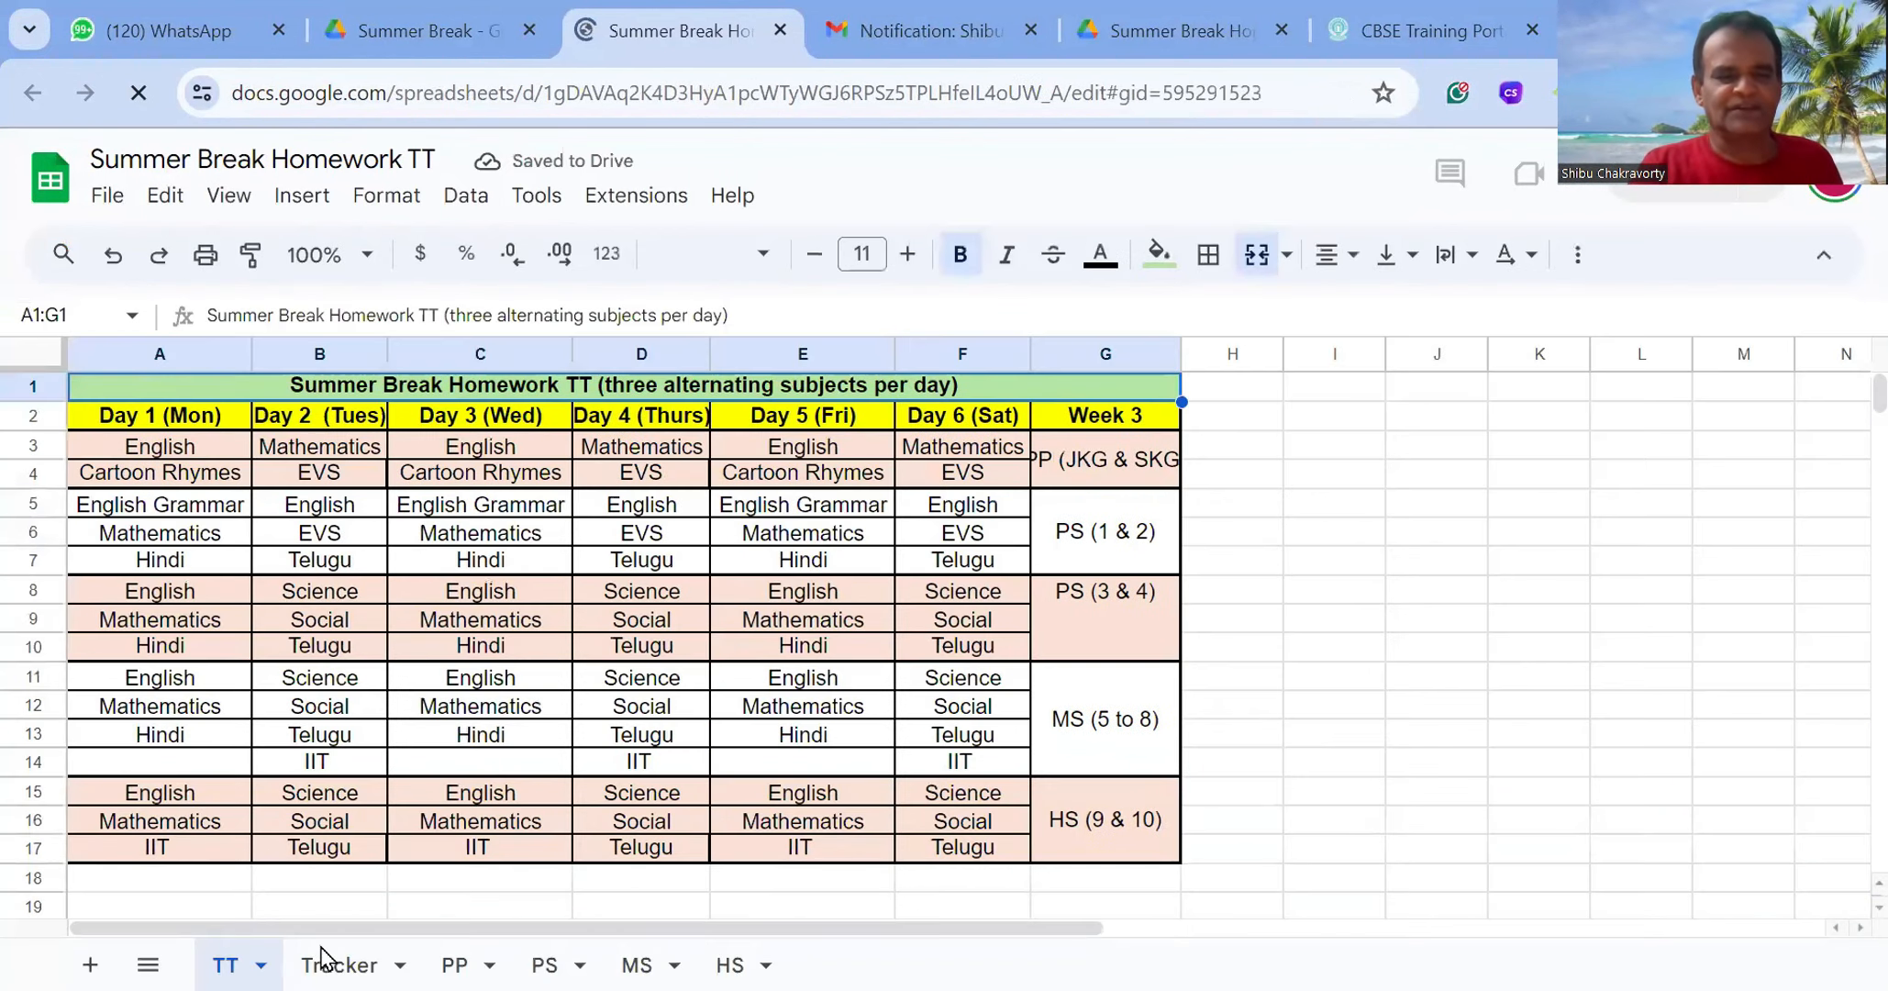
left_click(323, 957)
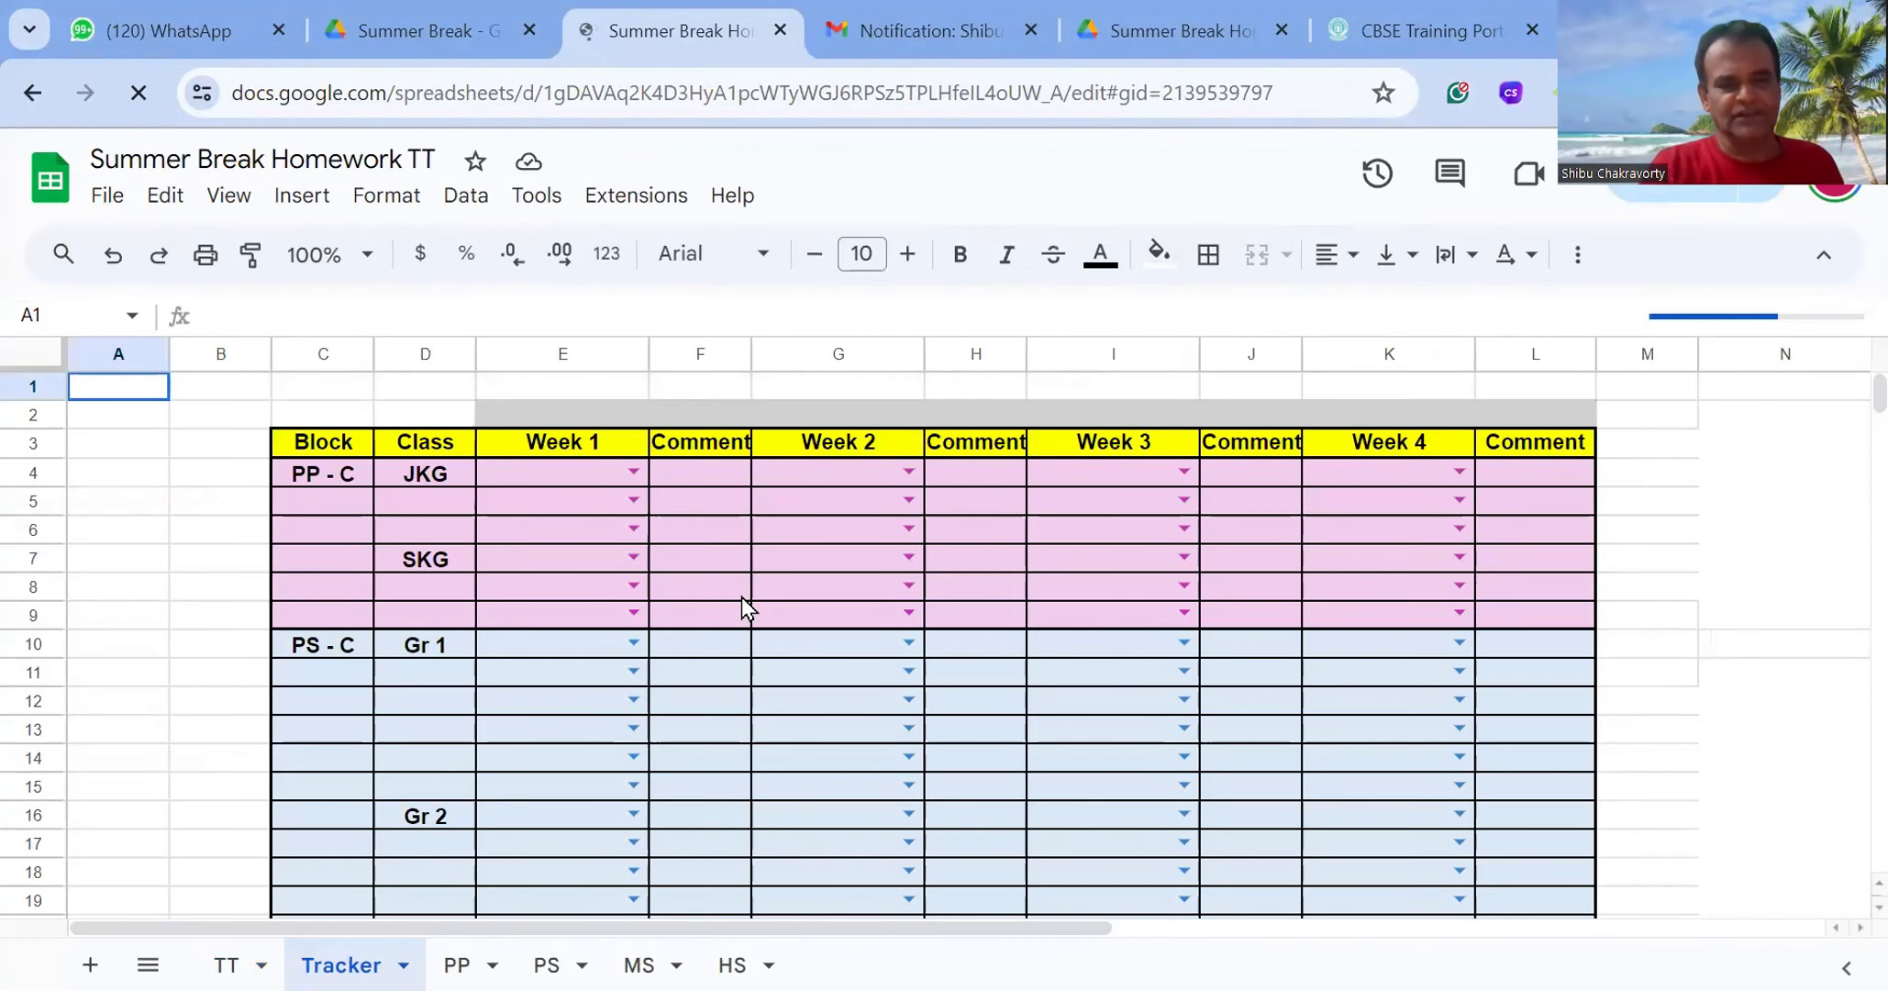
left_click(461, 959)
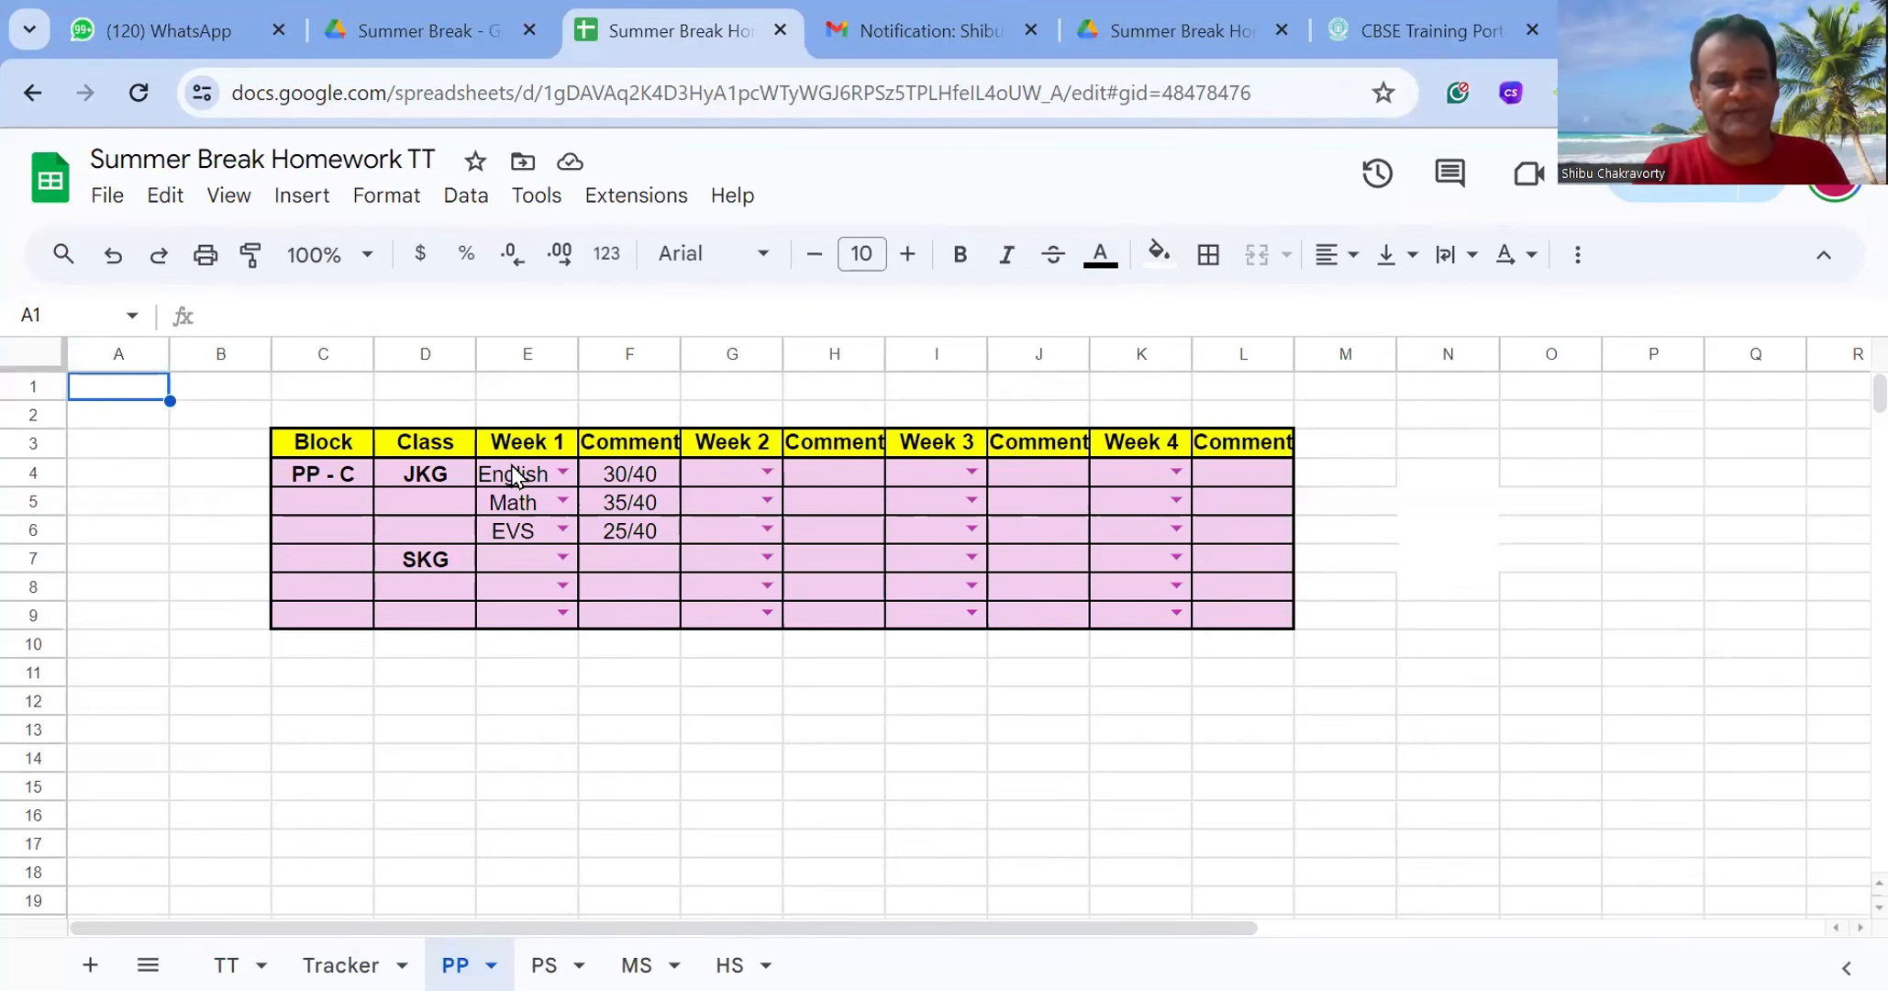
left_click_drag(512, 475, 653, 548)
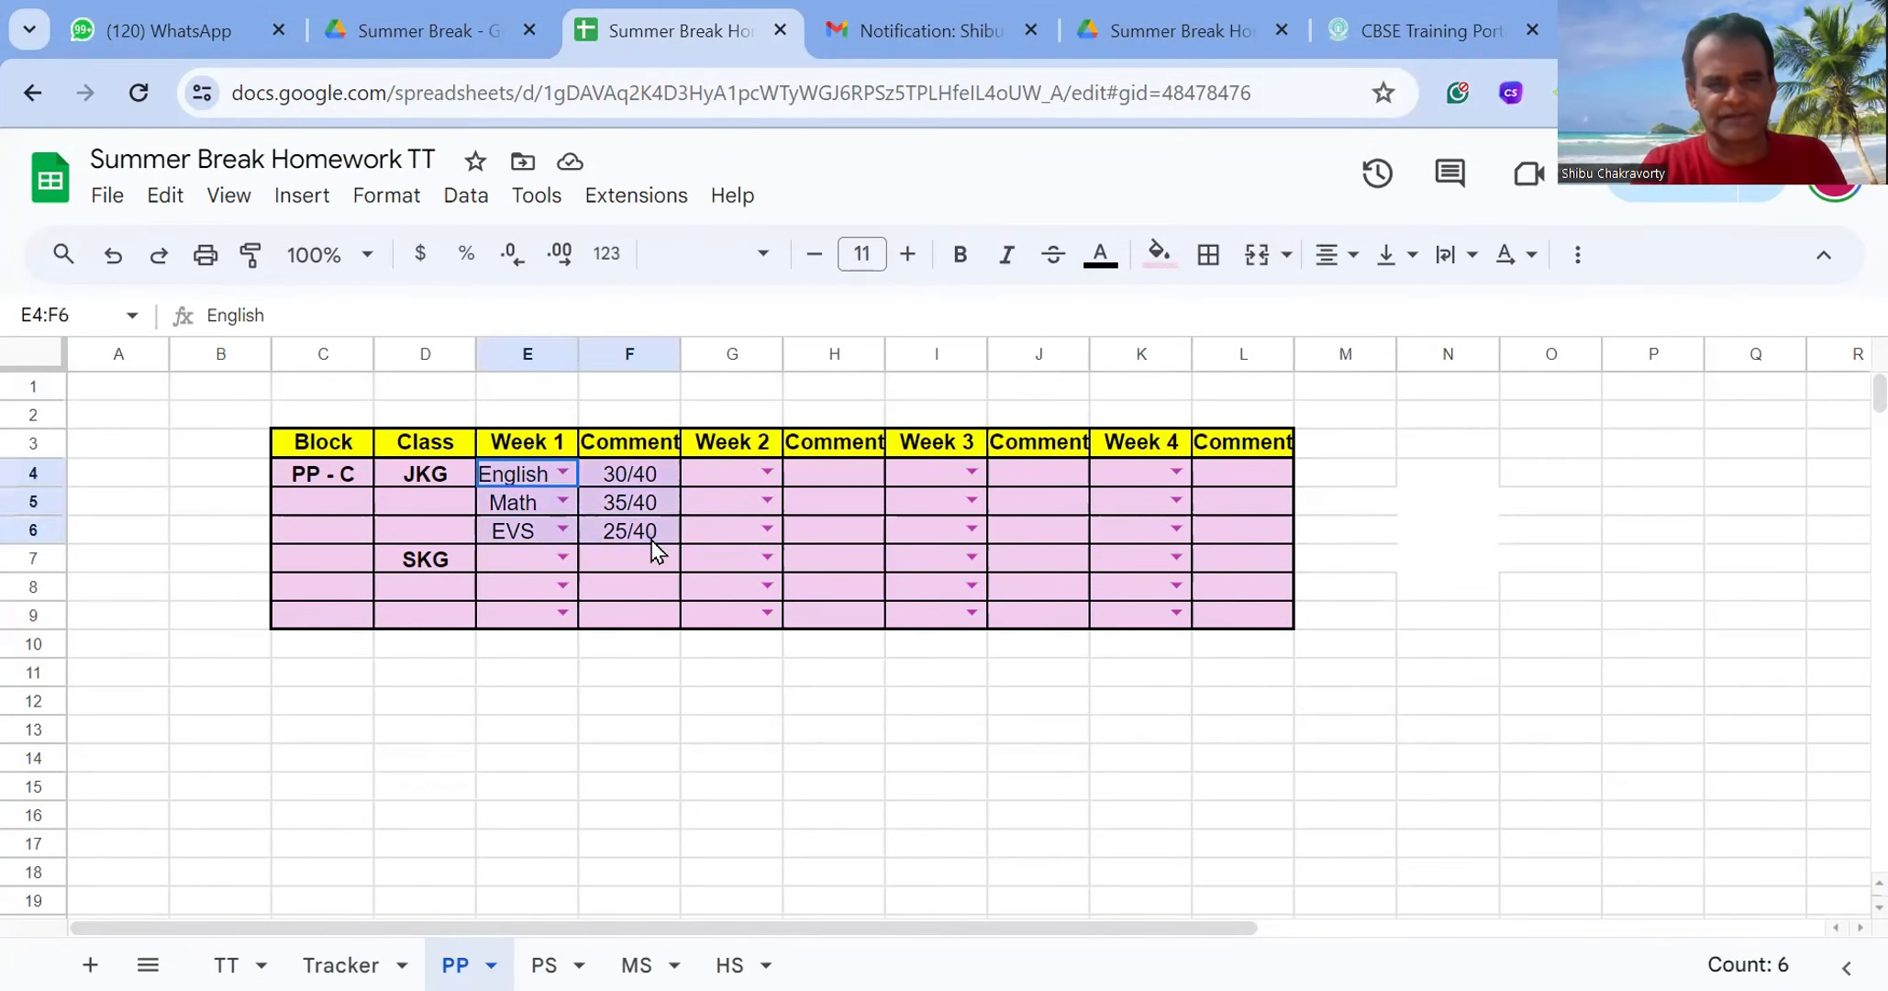
key("Delete")
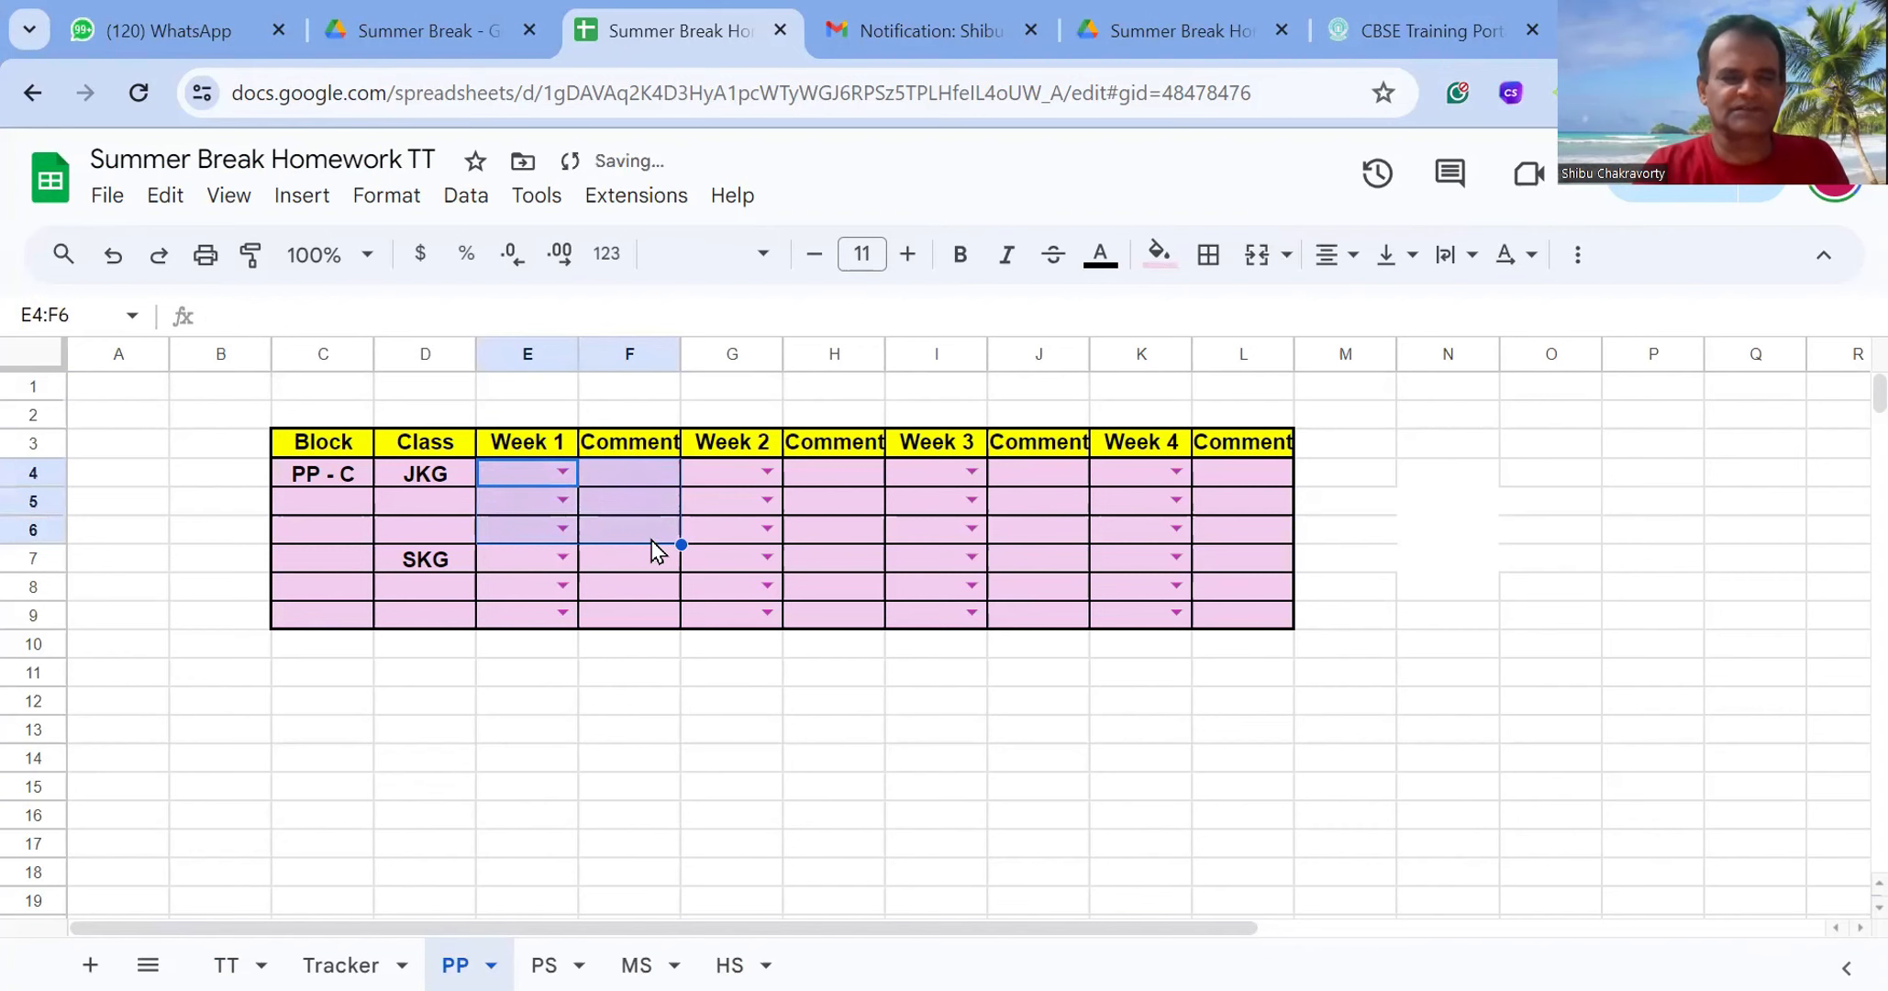
left_click(607, 713)
Check the PS, MS and HS sheets for leftover entries, and clear the Week 1 cells F10:F17 on the MS sheet
left_click(540, 961)
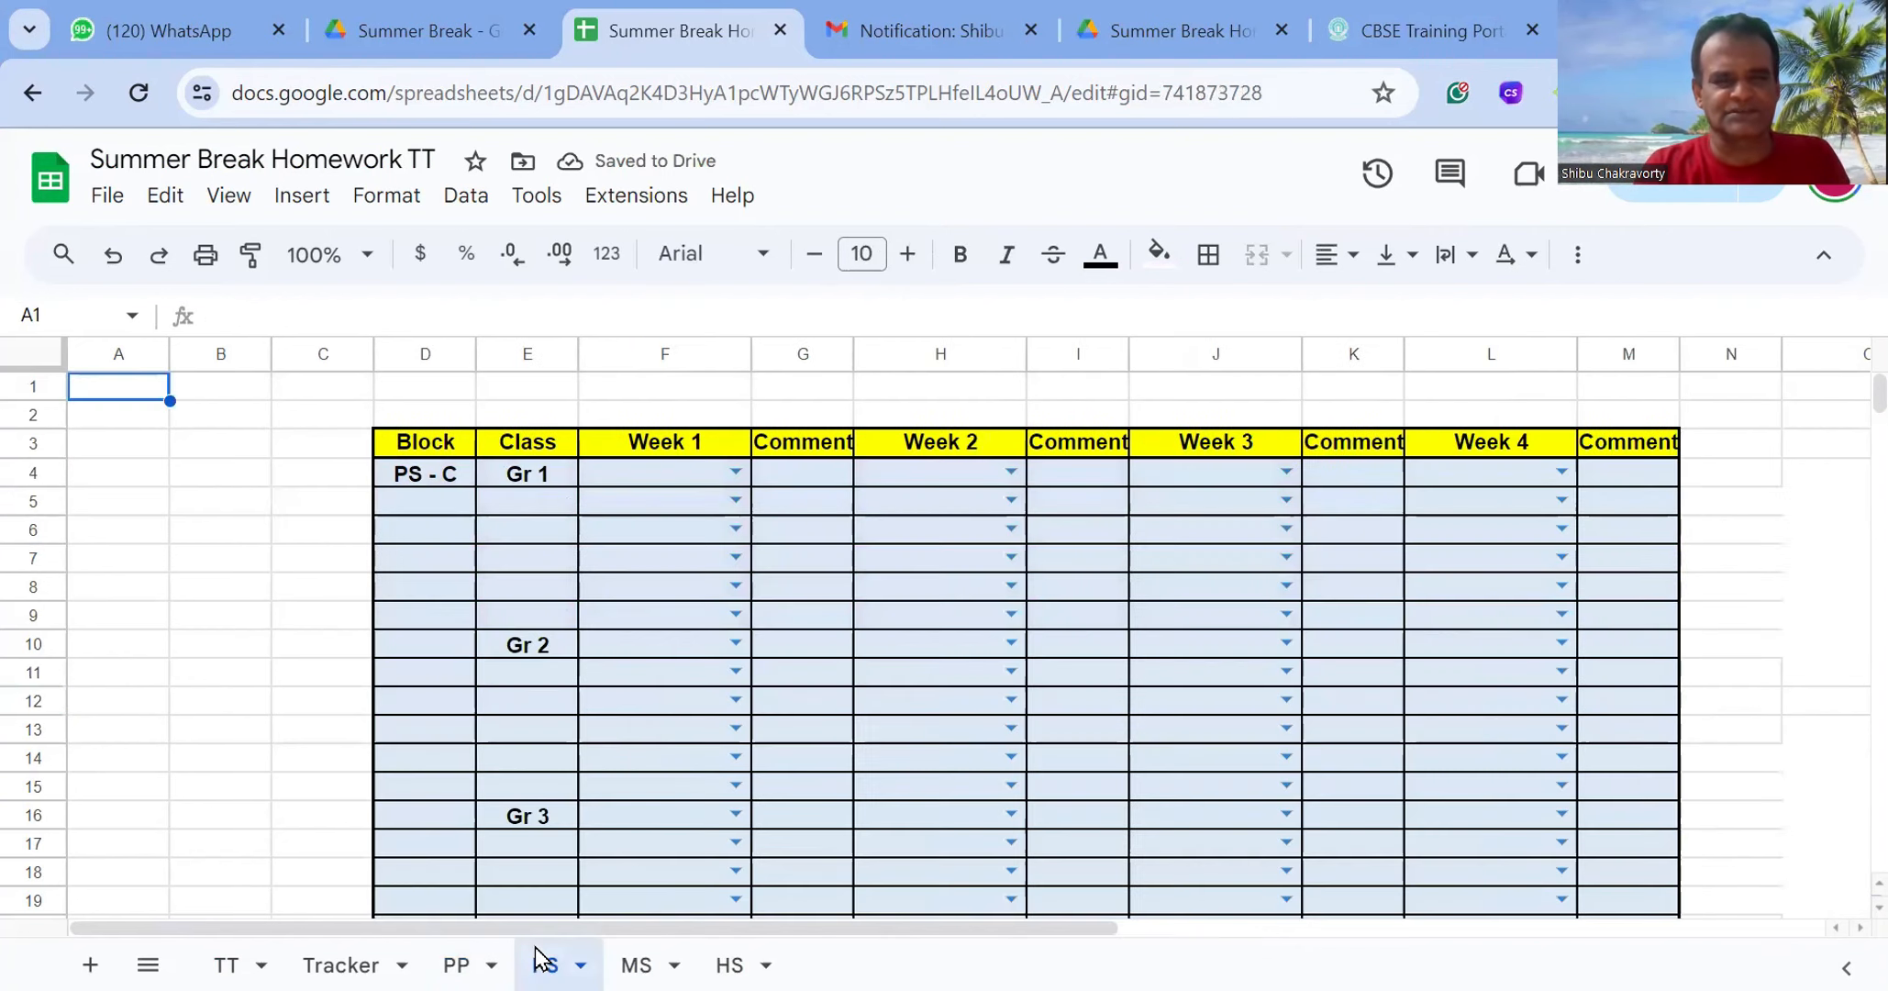
left_click(654, 957)
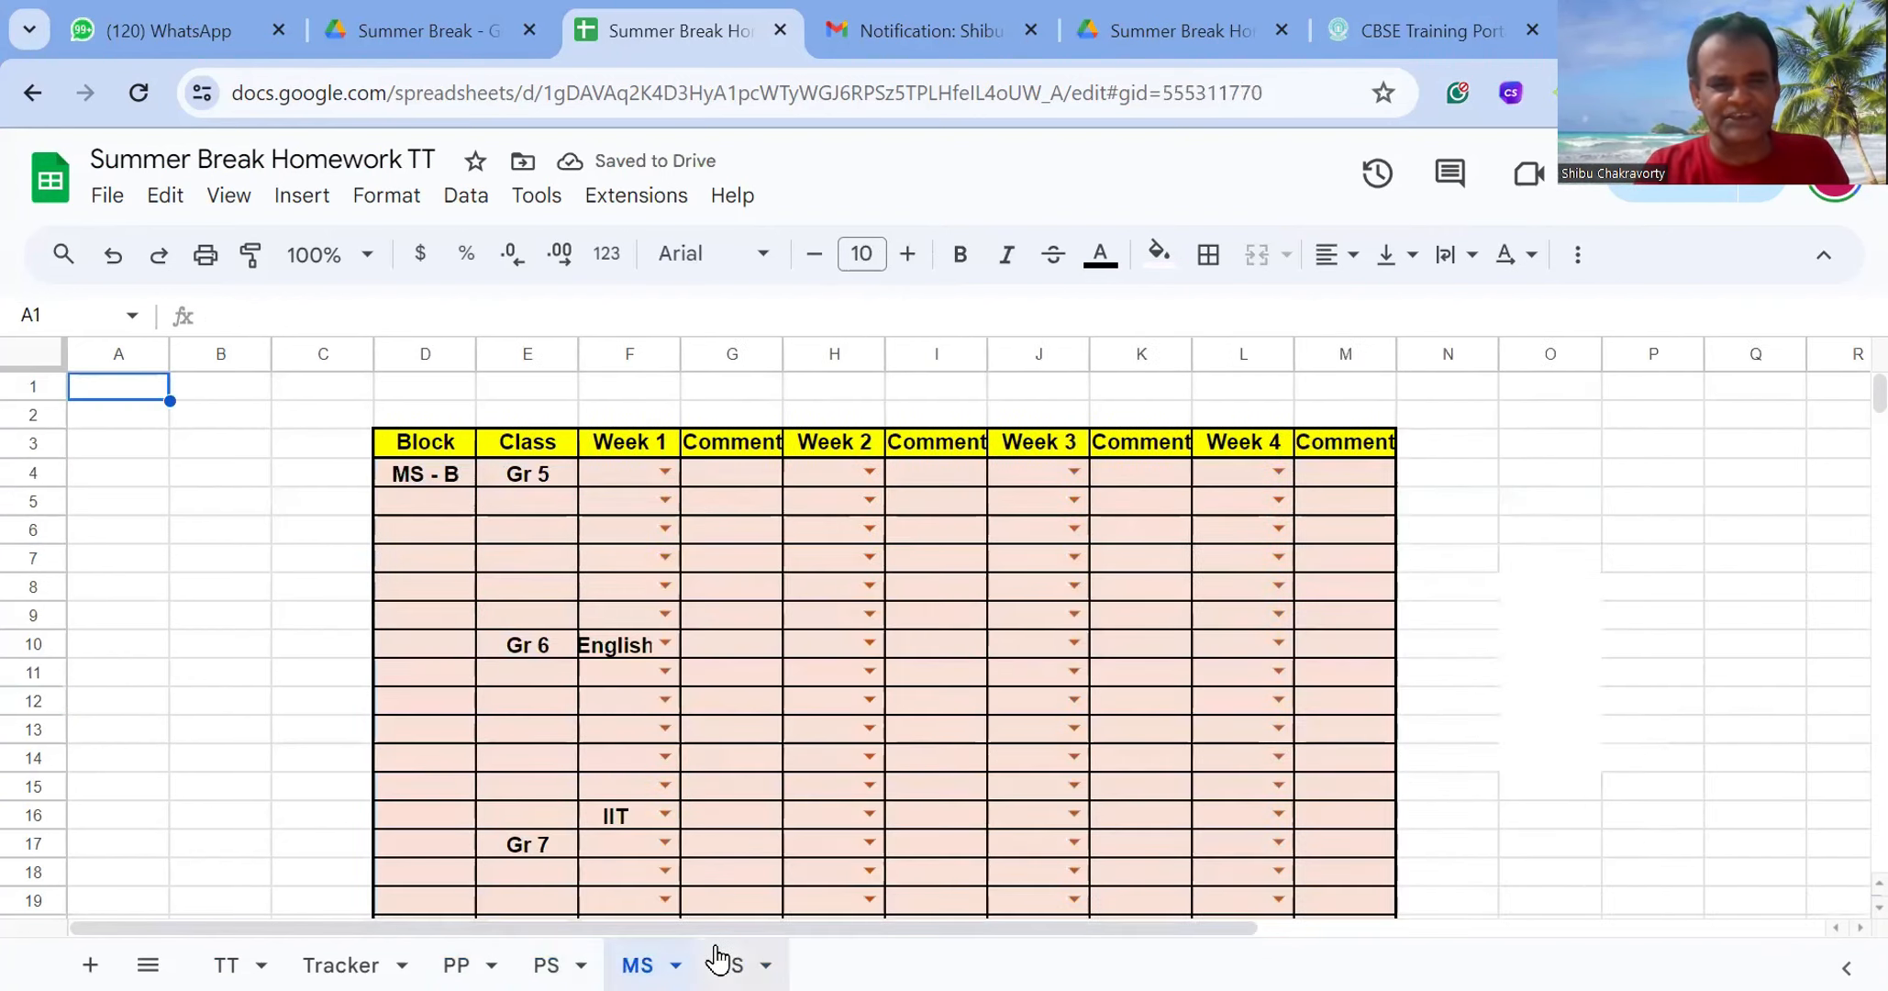
left_click(720, 961)
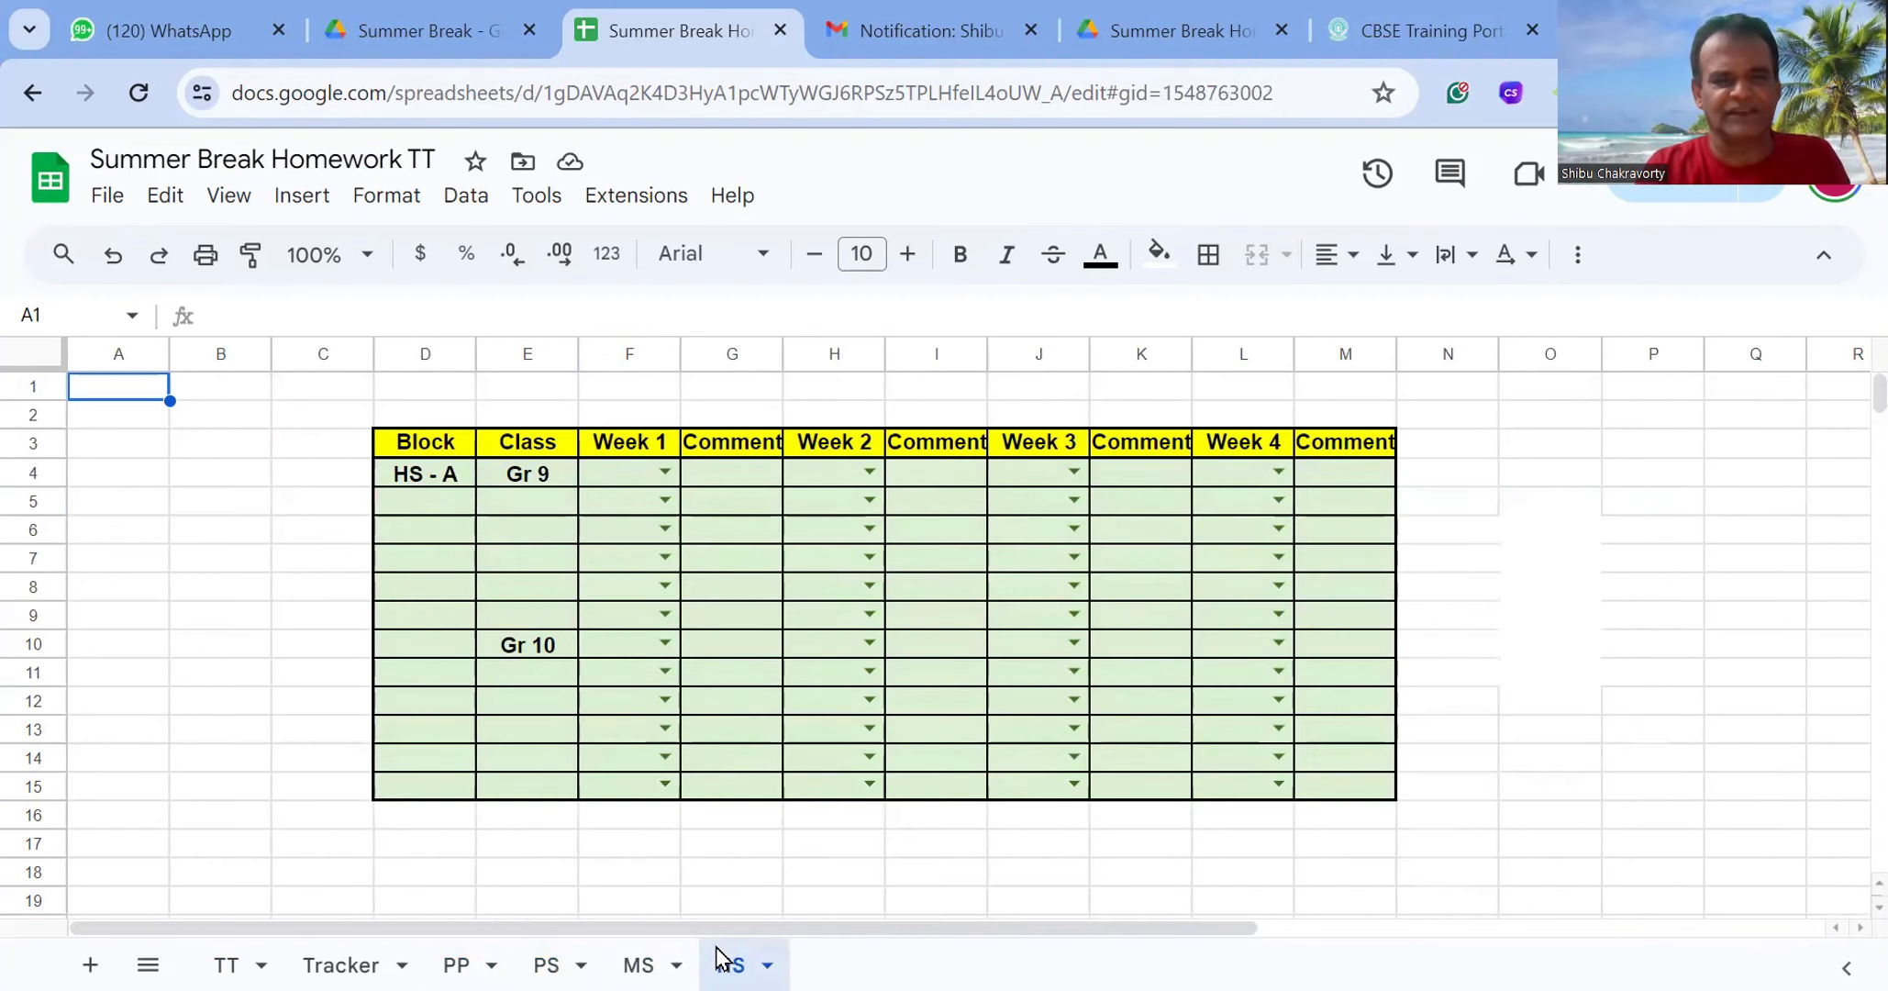
left_click(642, 961)
left_click_drag(615, 635, 625, 845)
key("Delete")
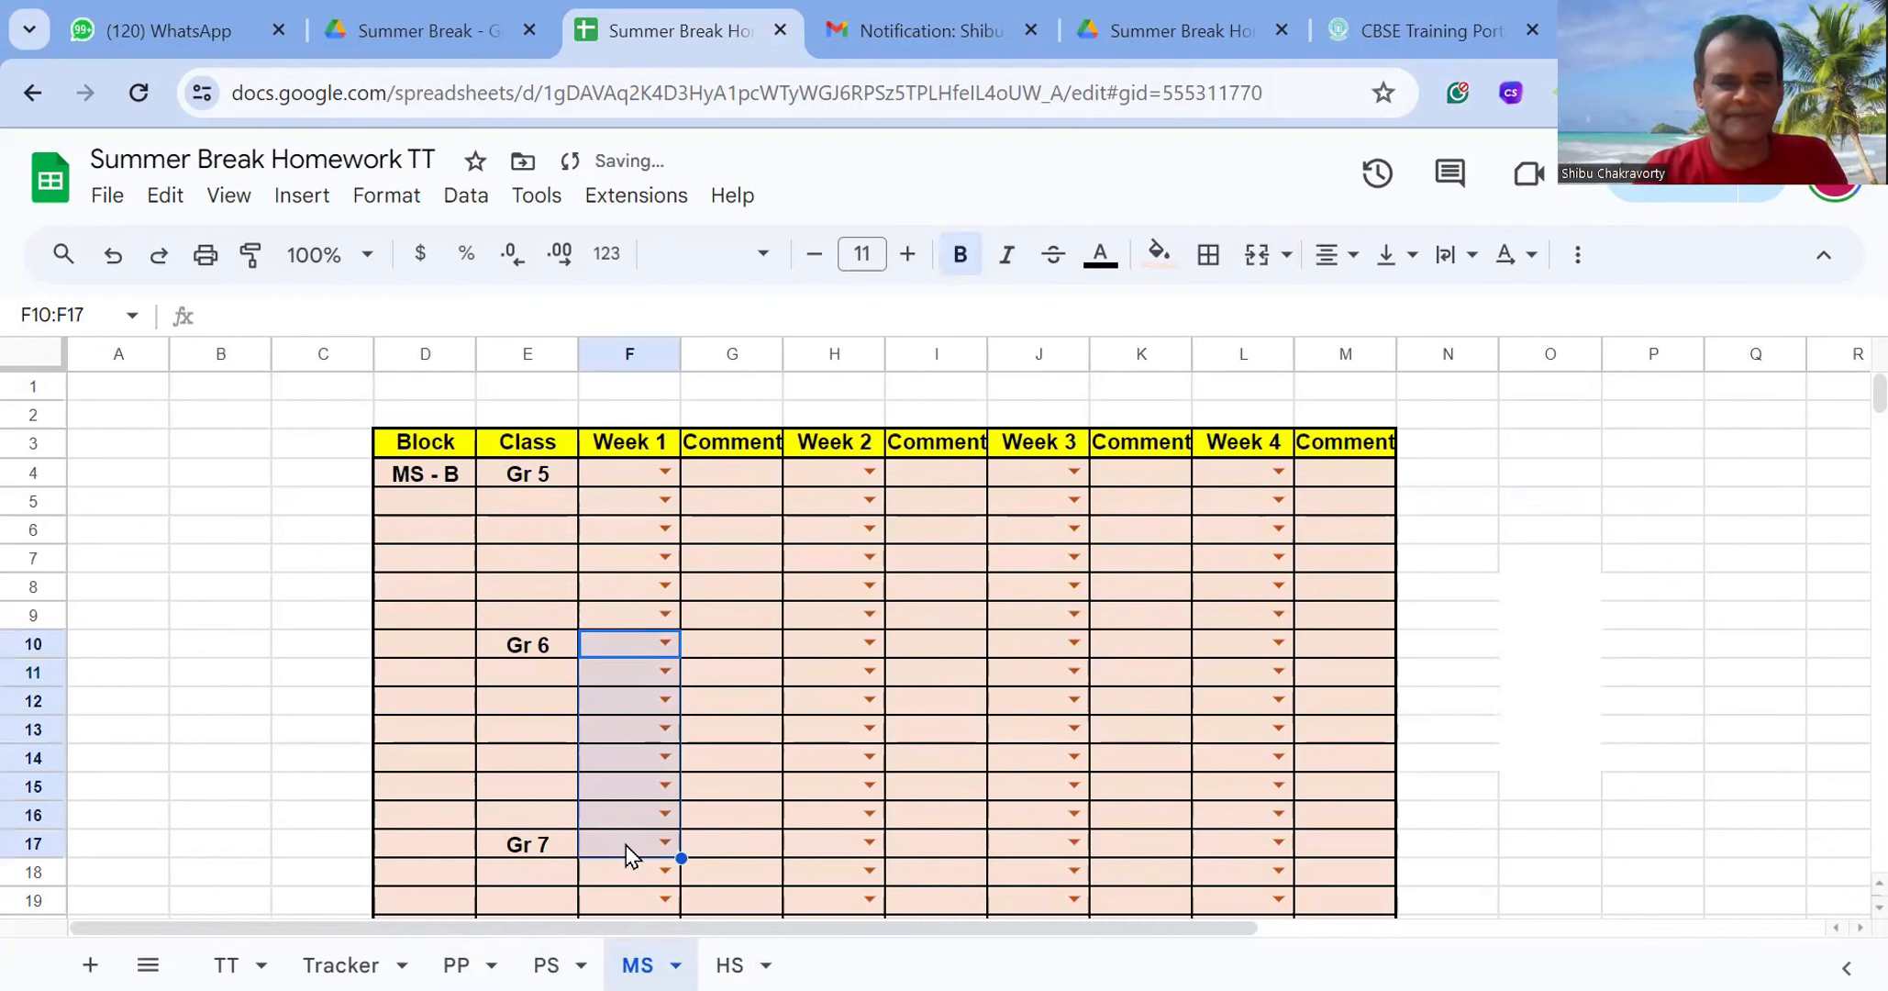
On the PS sheet, choose English, English Grammar and Math as Gr 1 Week 1 subjects in F4, F5 and F6
left_click(554, 962)
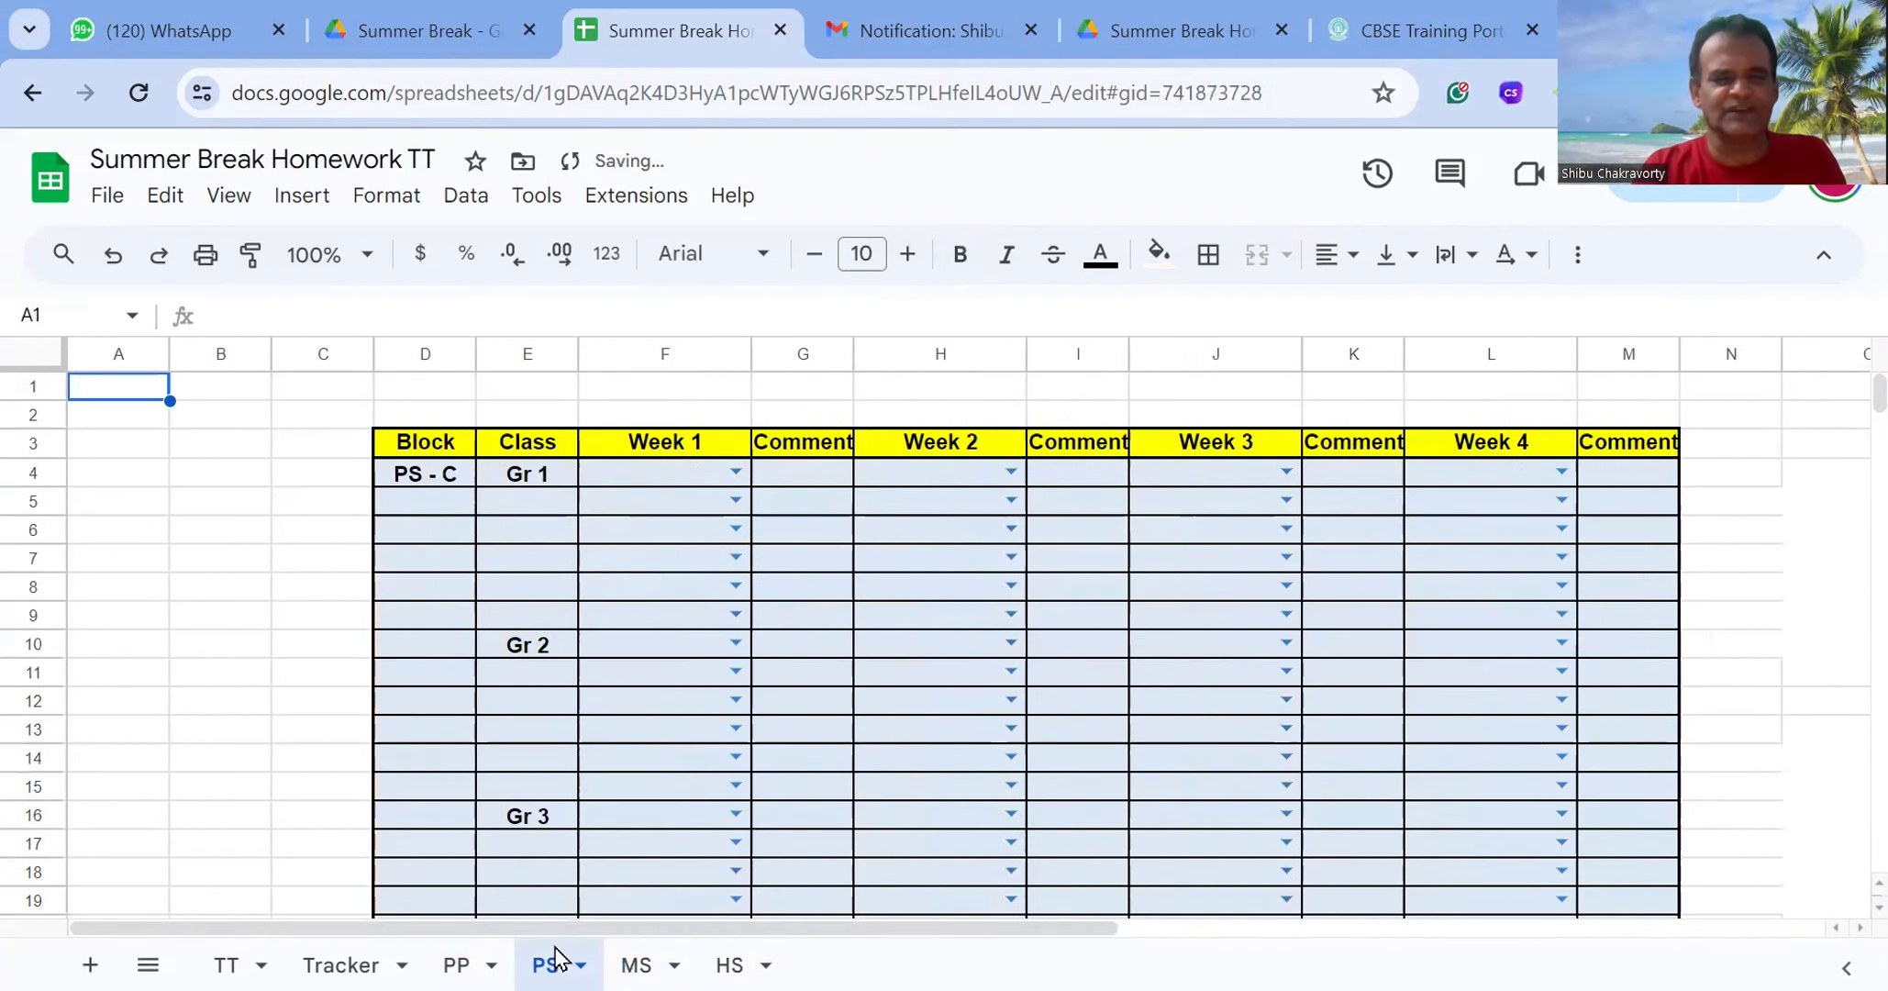
left_click(737, 466)
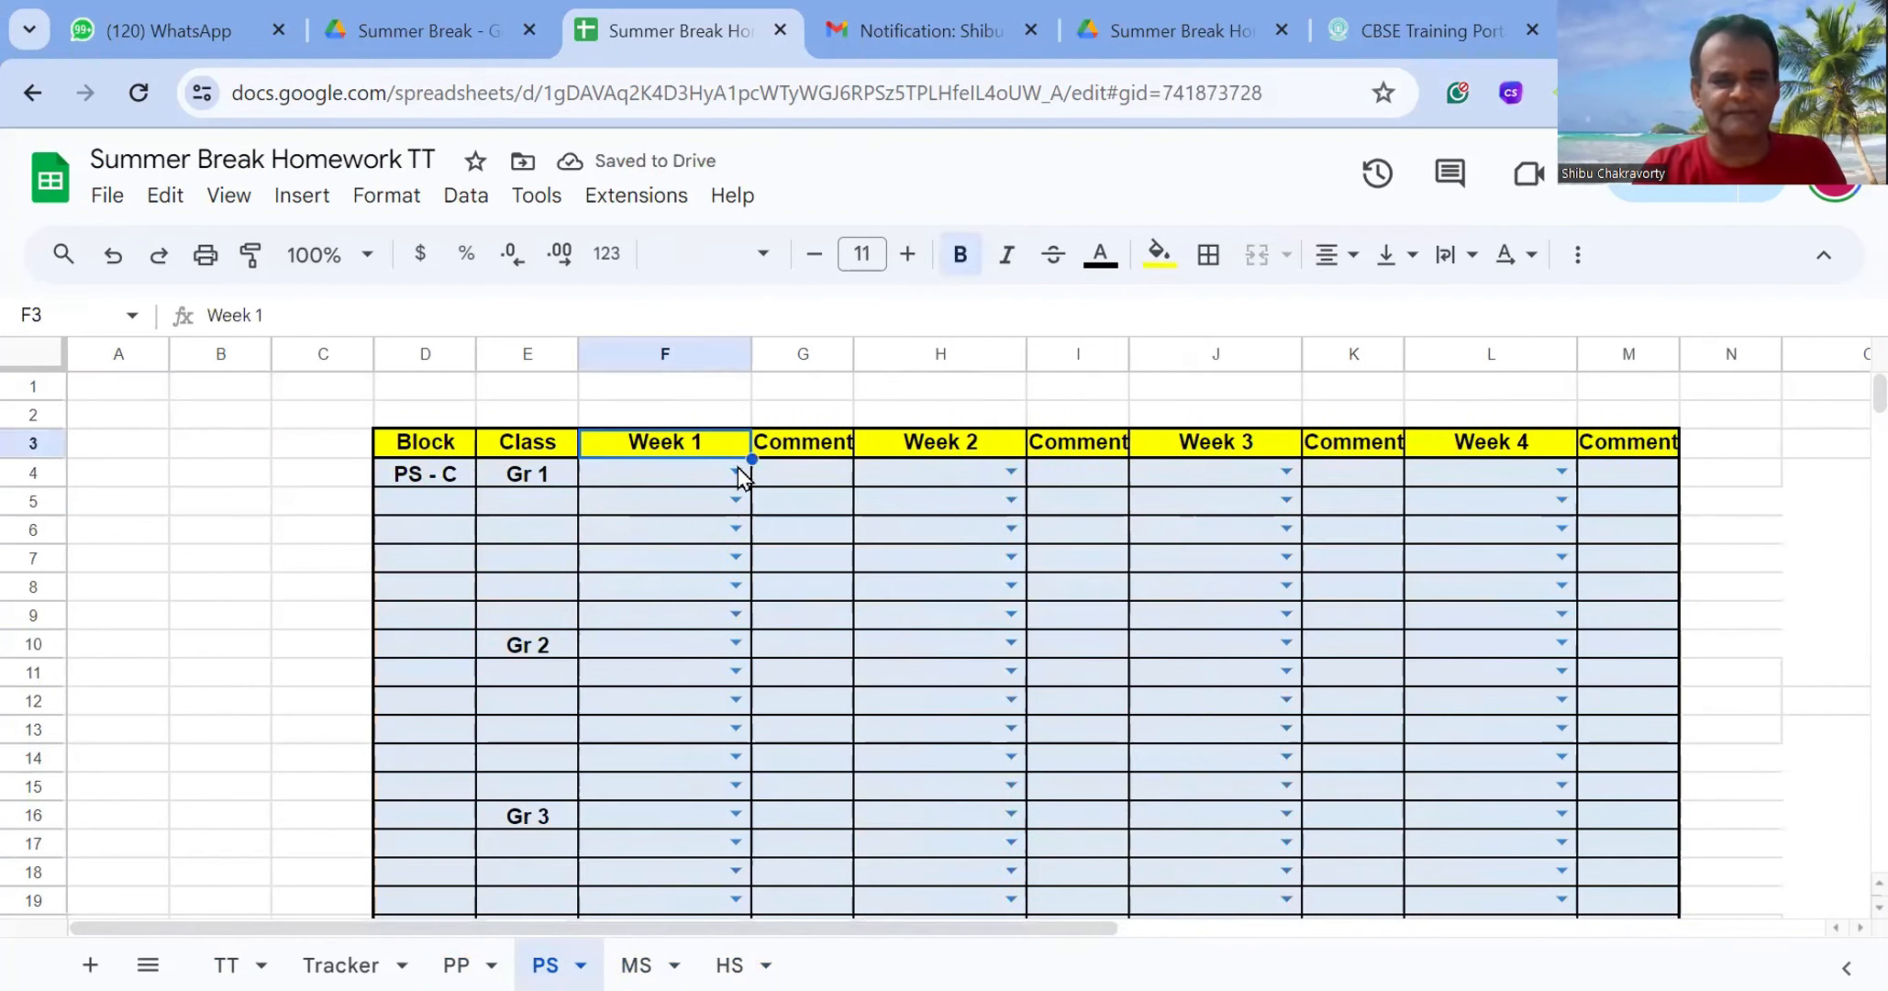
left_click(736, 473)
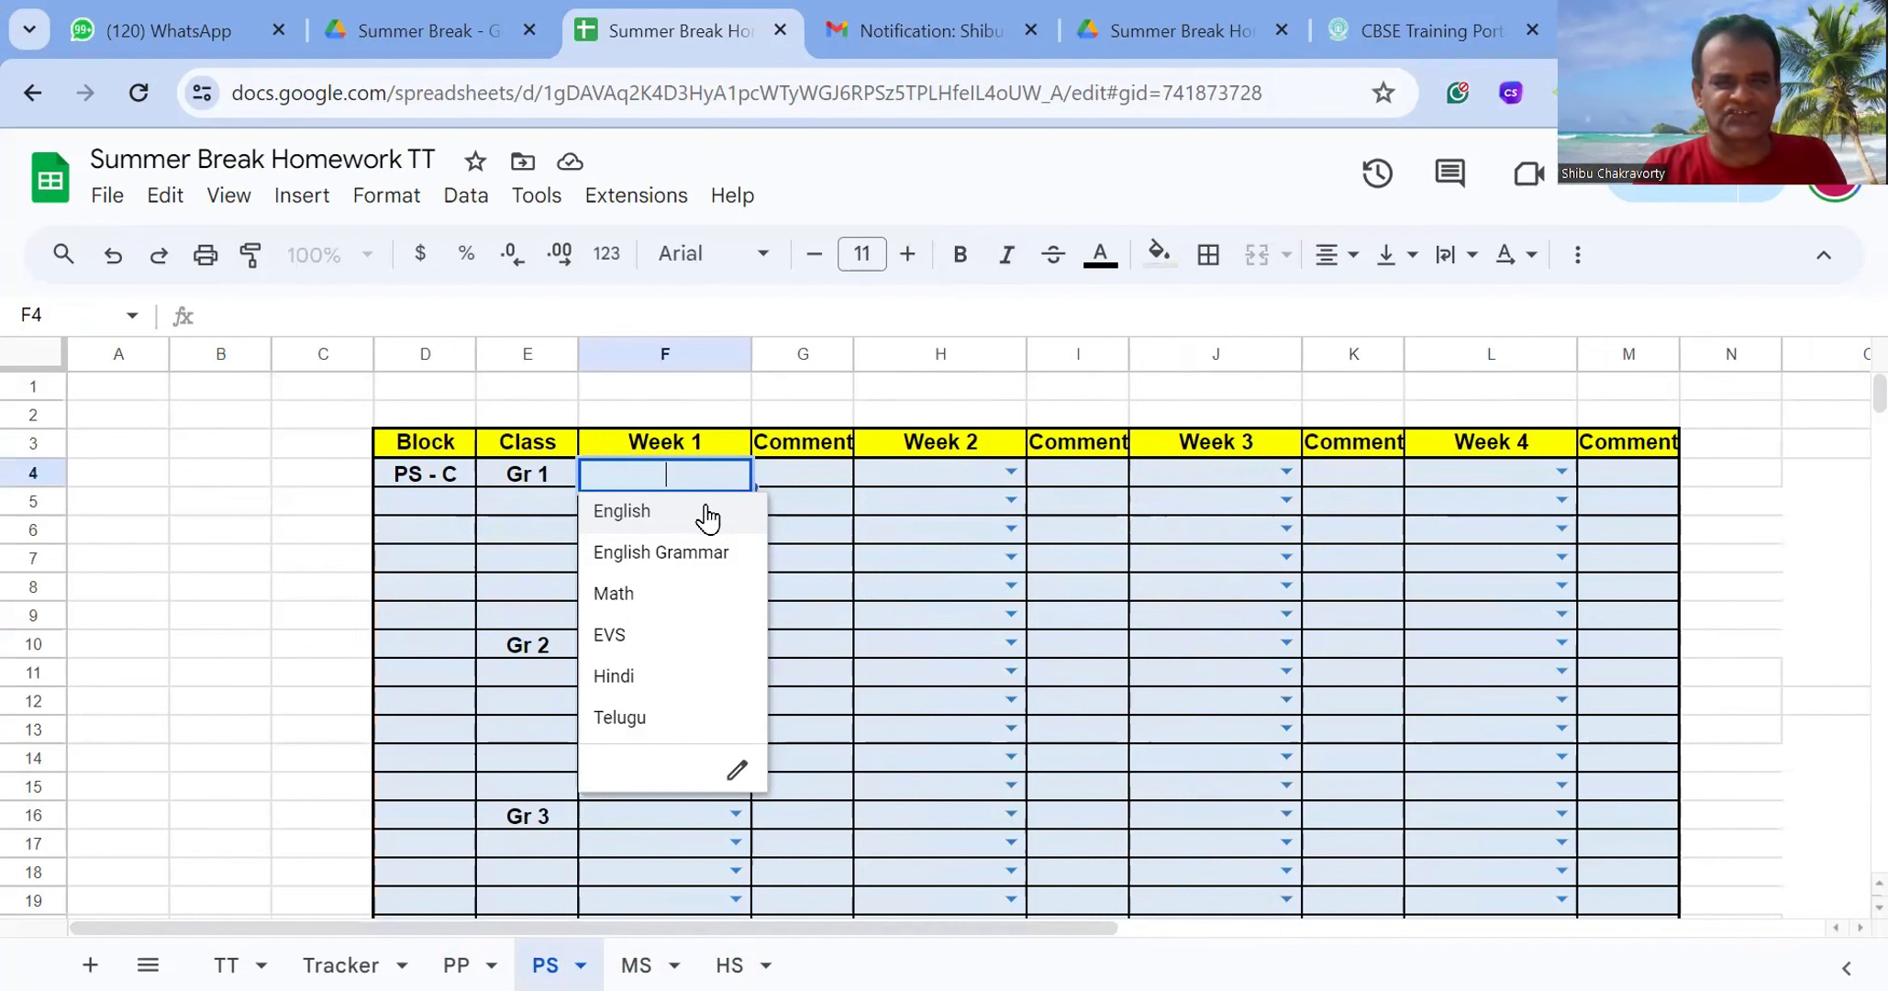
left_click(717, 511)
left_click(735, 499)
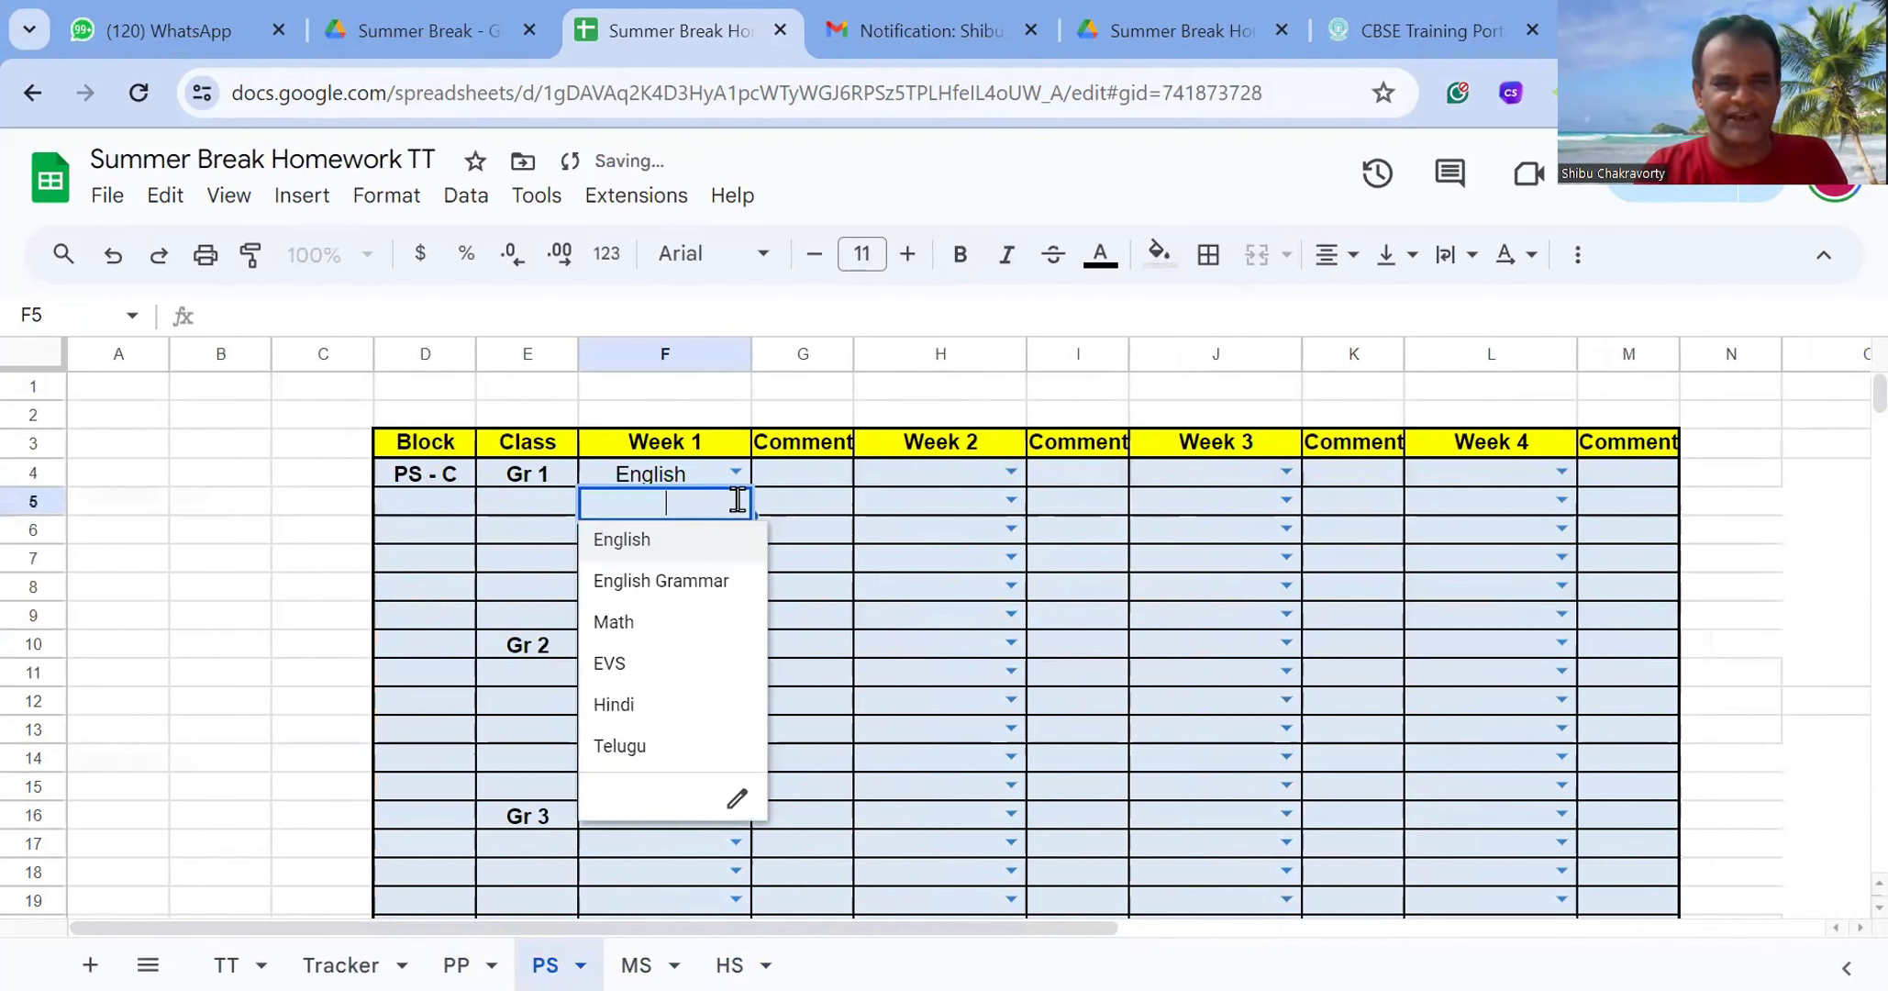
left_click(712, 587)
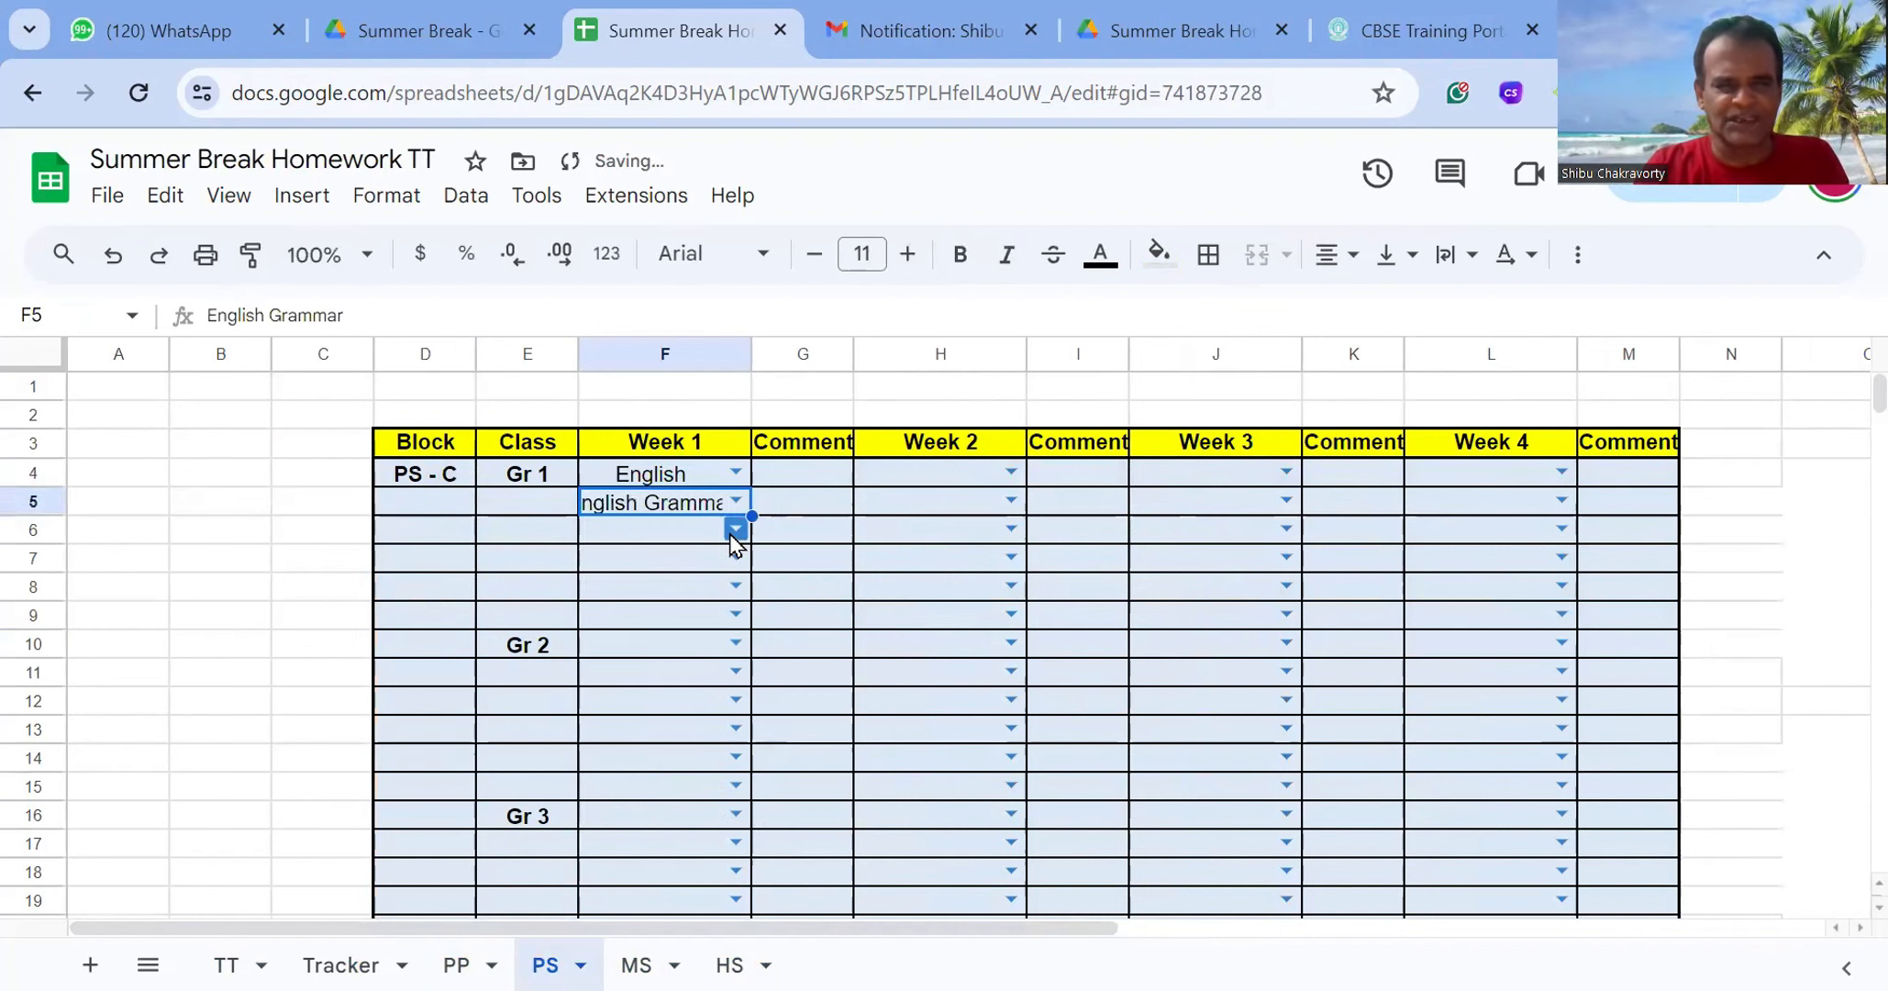
left_click(734, 530)
left_click(667, 657)
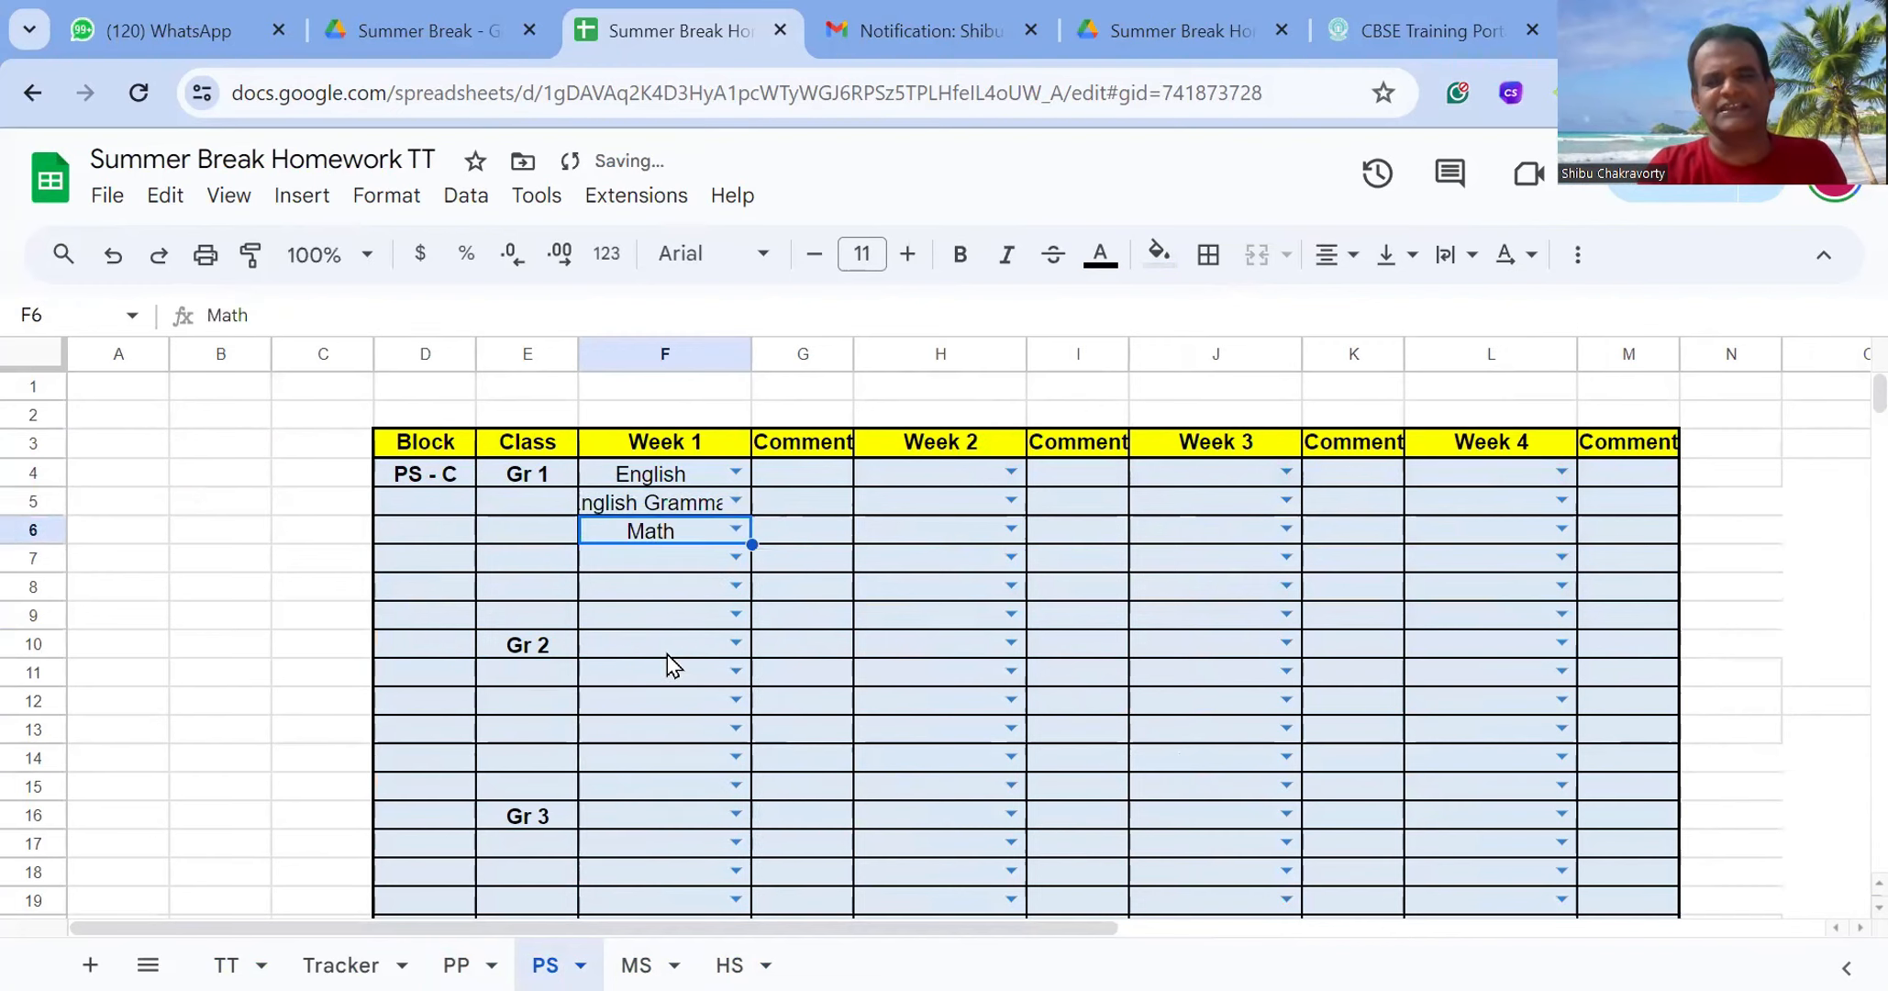
Enter 55/60 as the Week 1 comment for Gr 1 English in G4
left_click(822, 466)
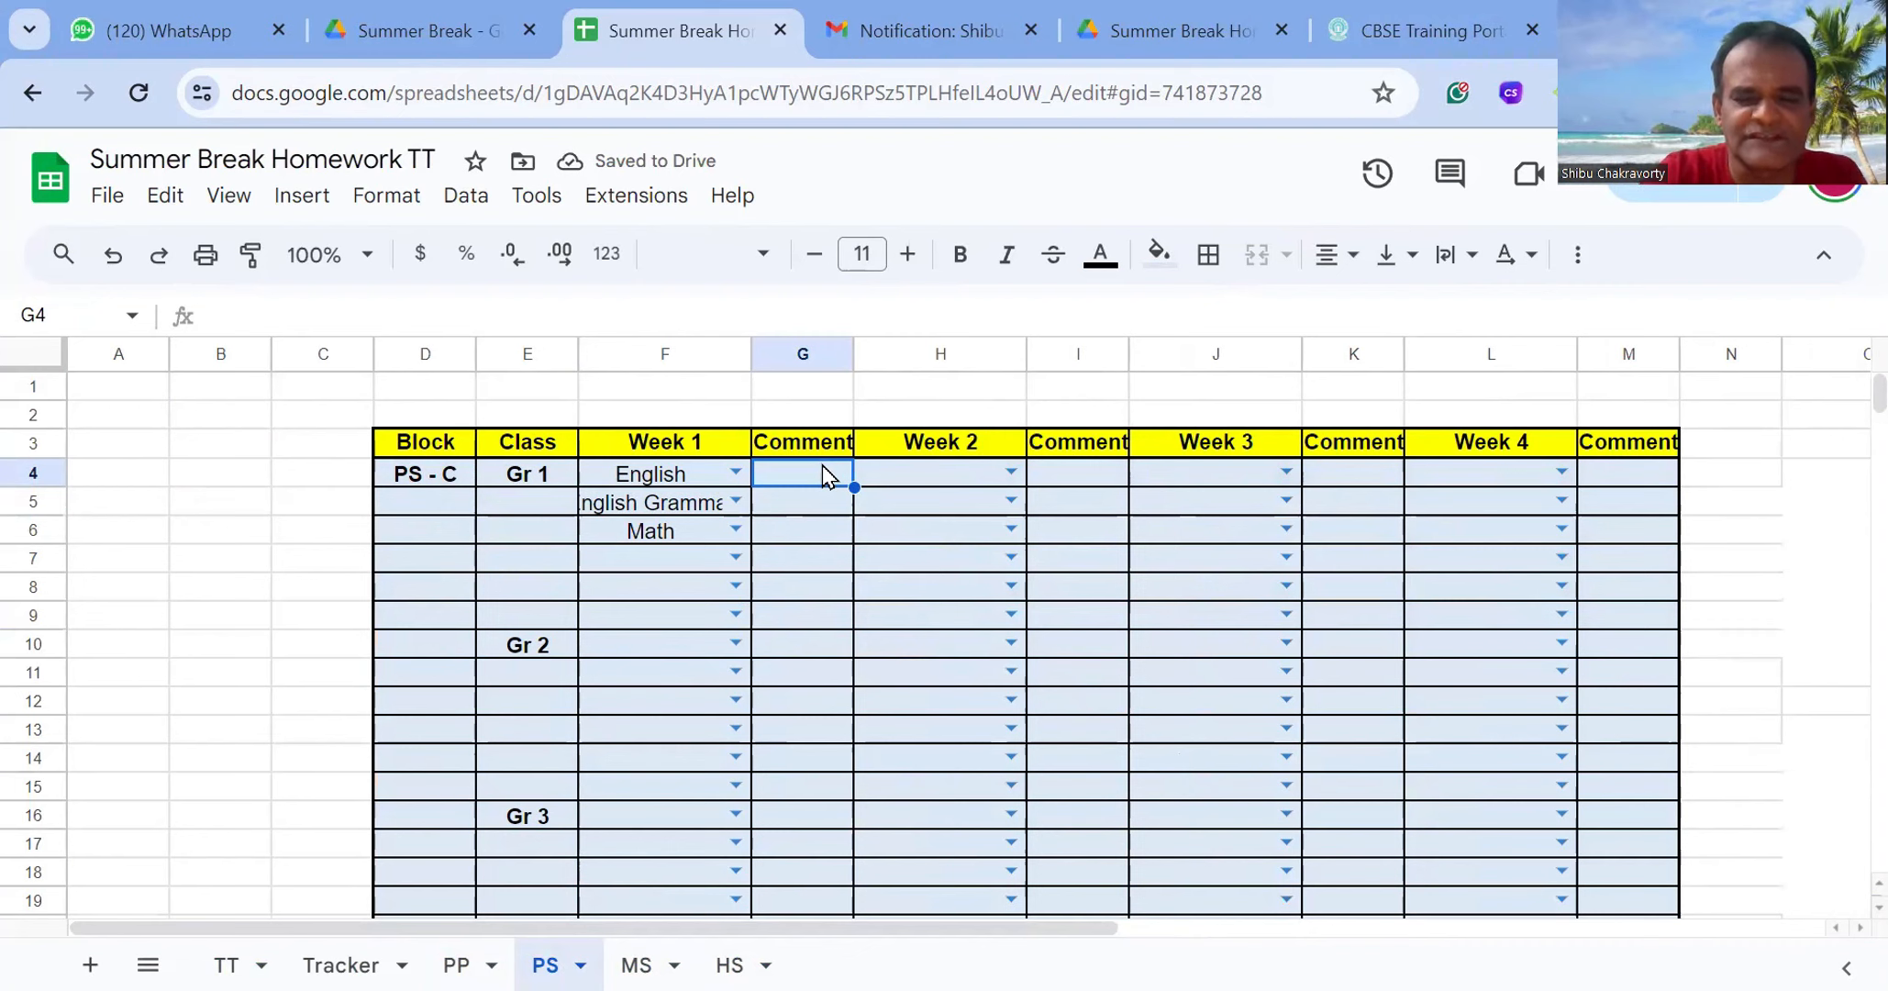
type("55/")
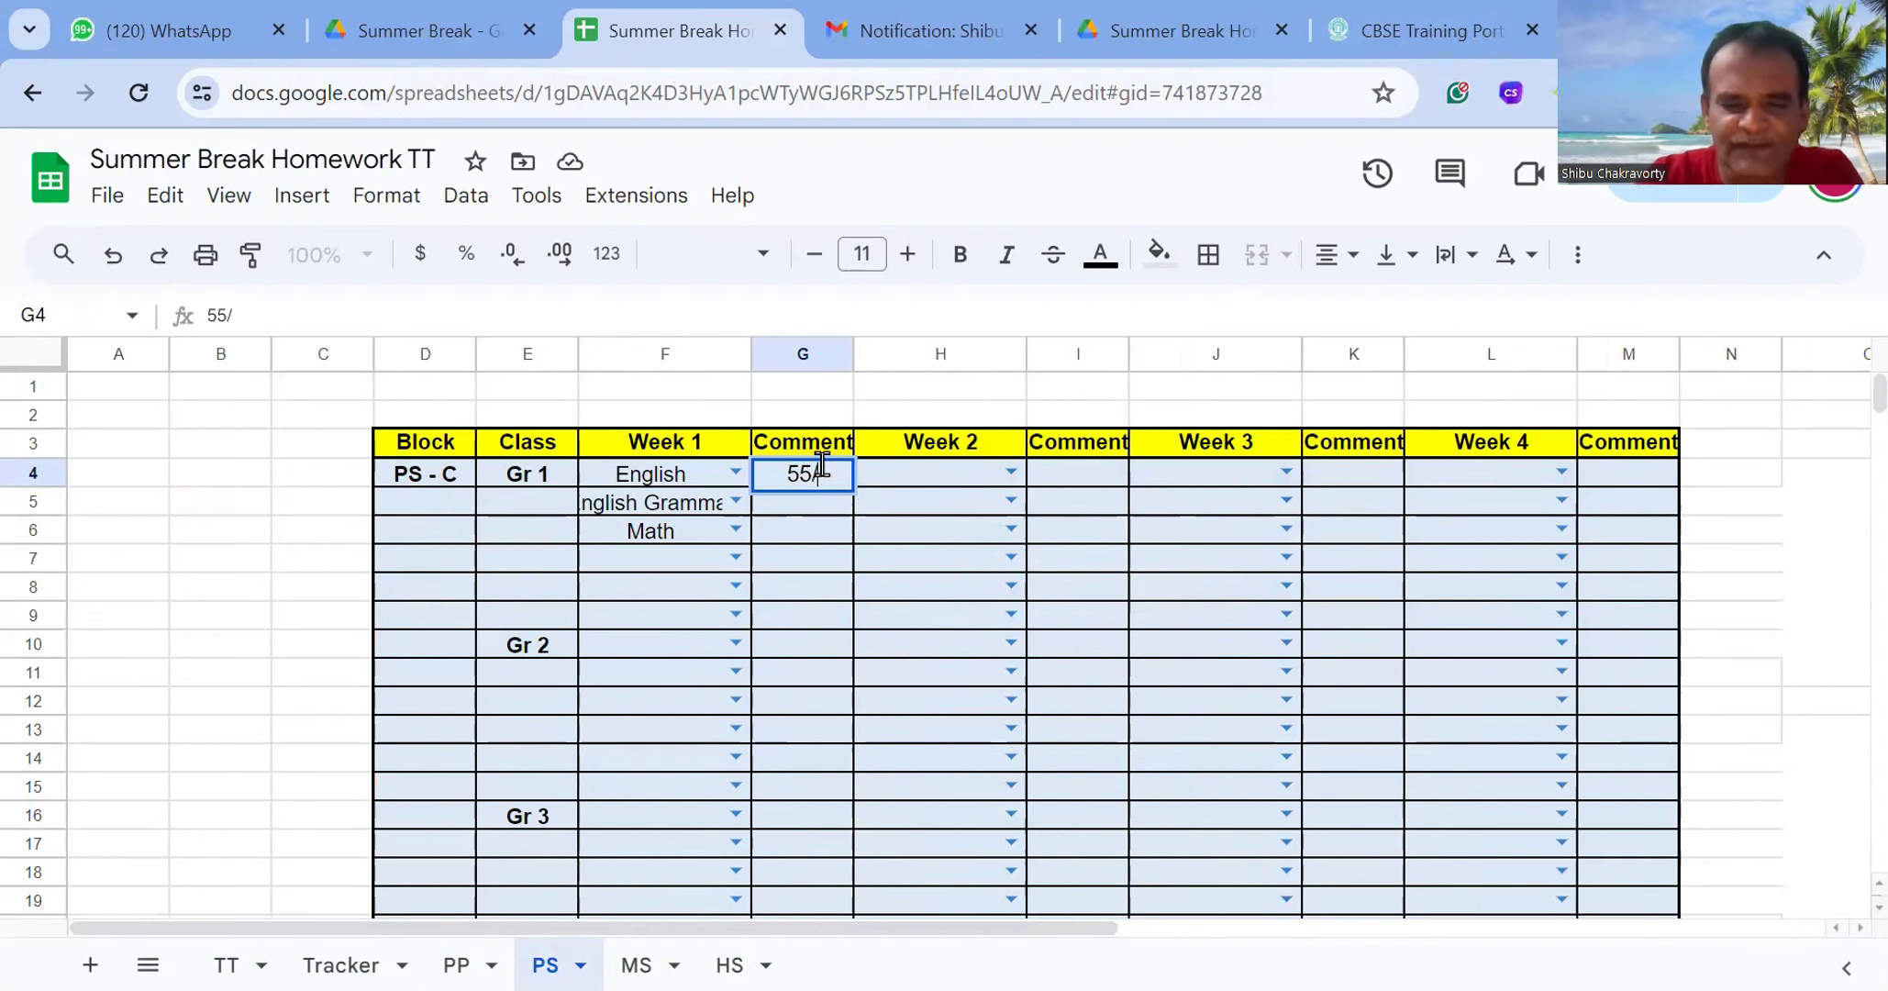
type("6")
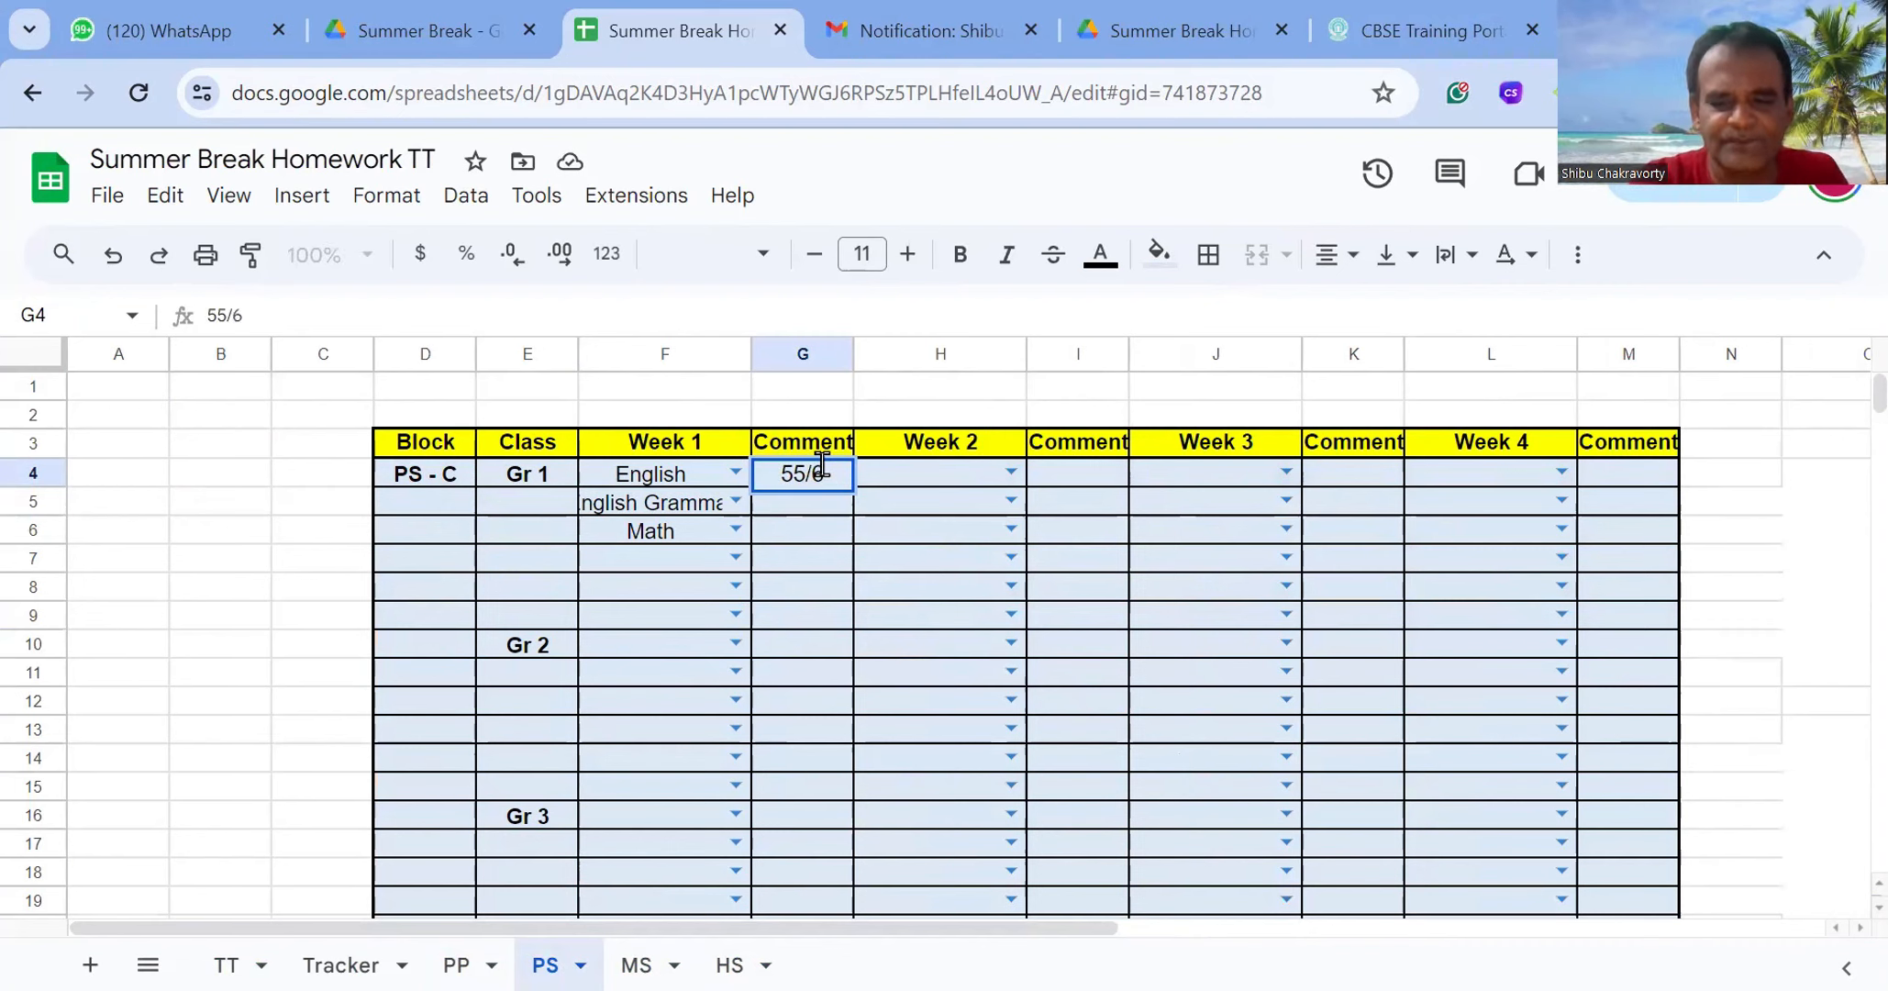
type("-")
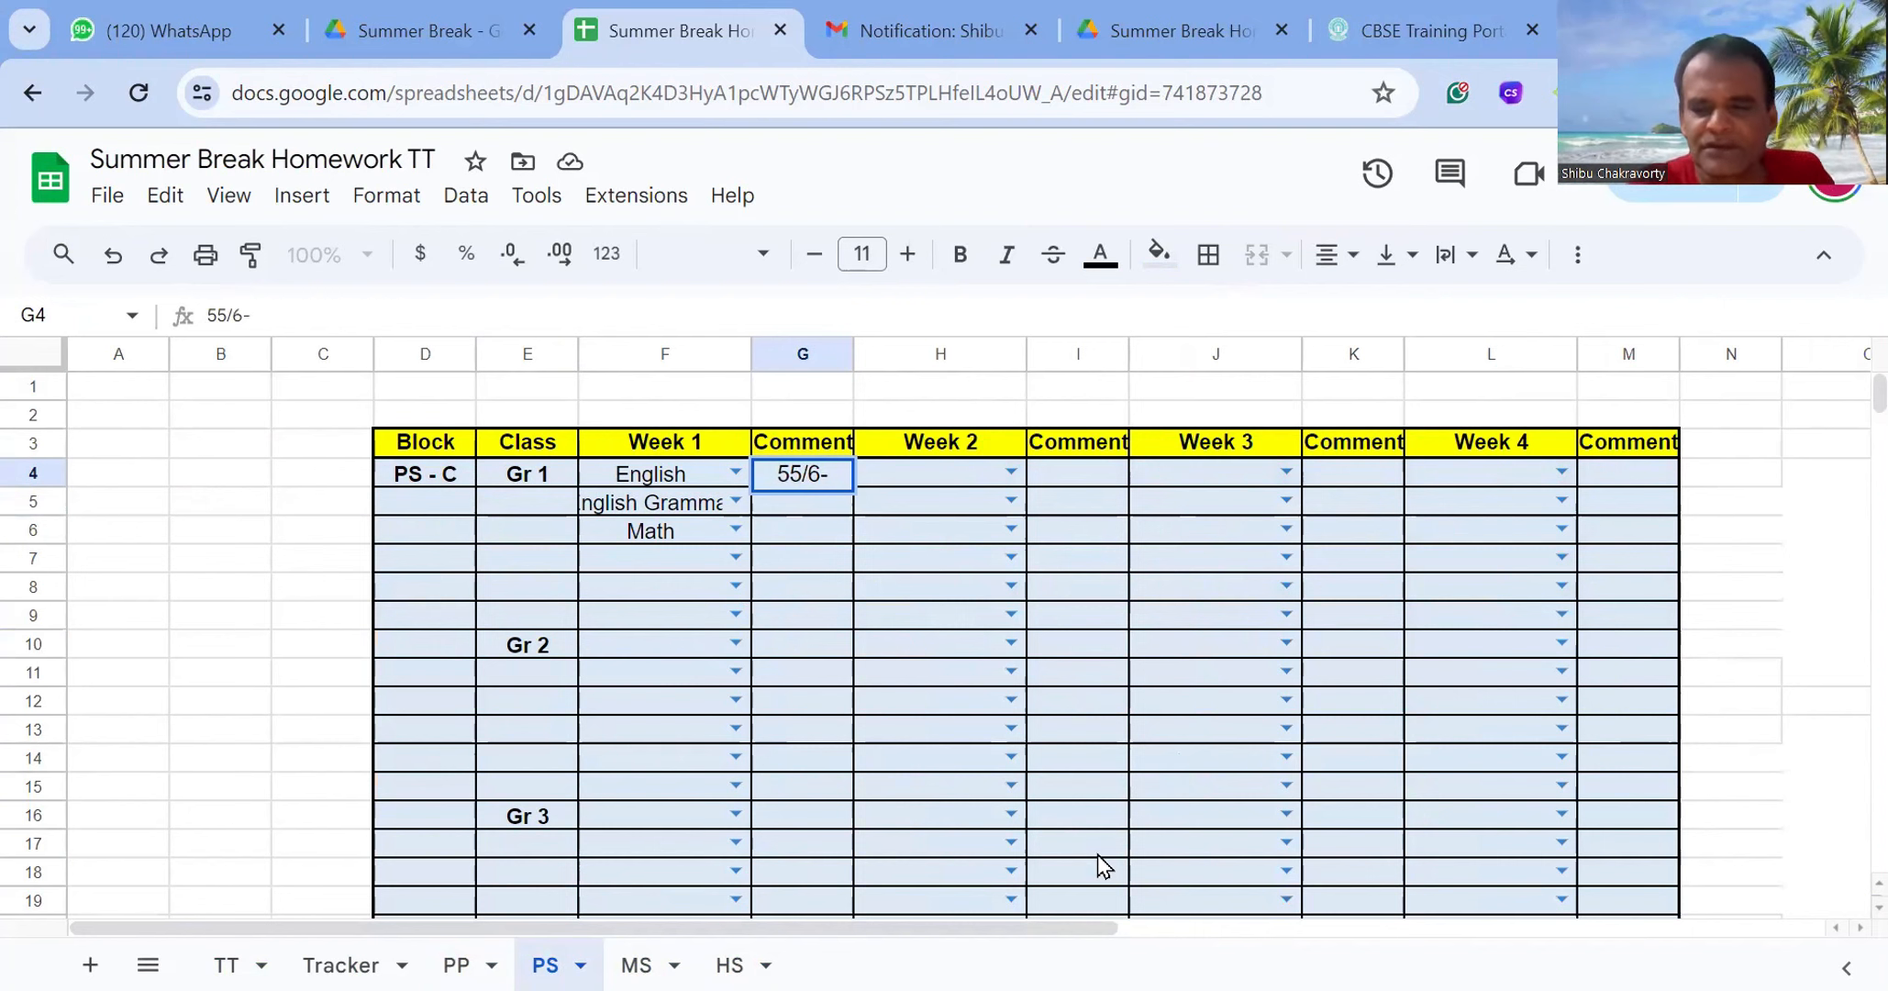
key("BackSpace")
type("9")
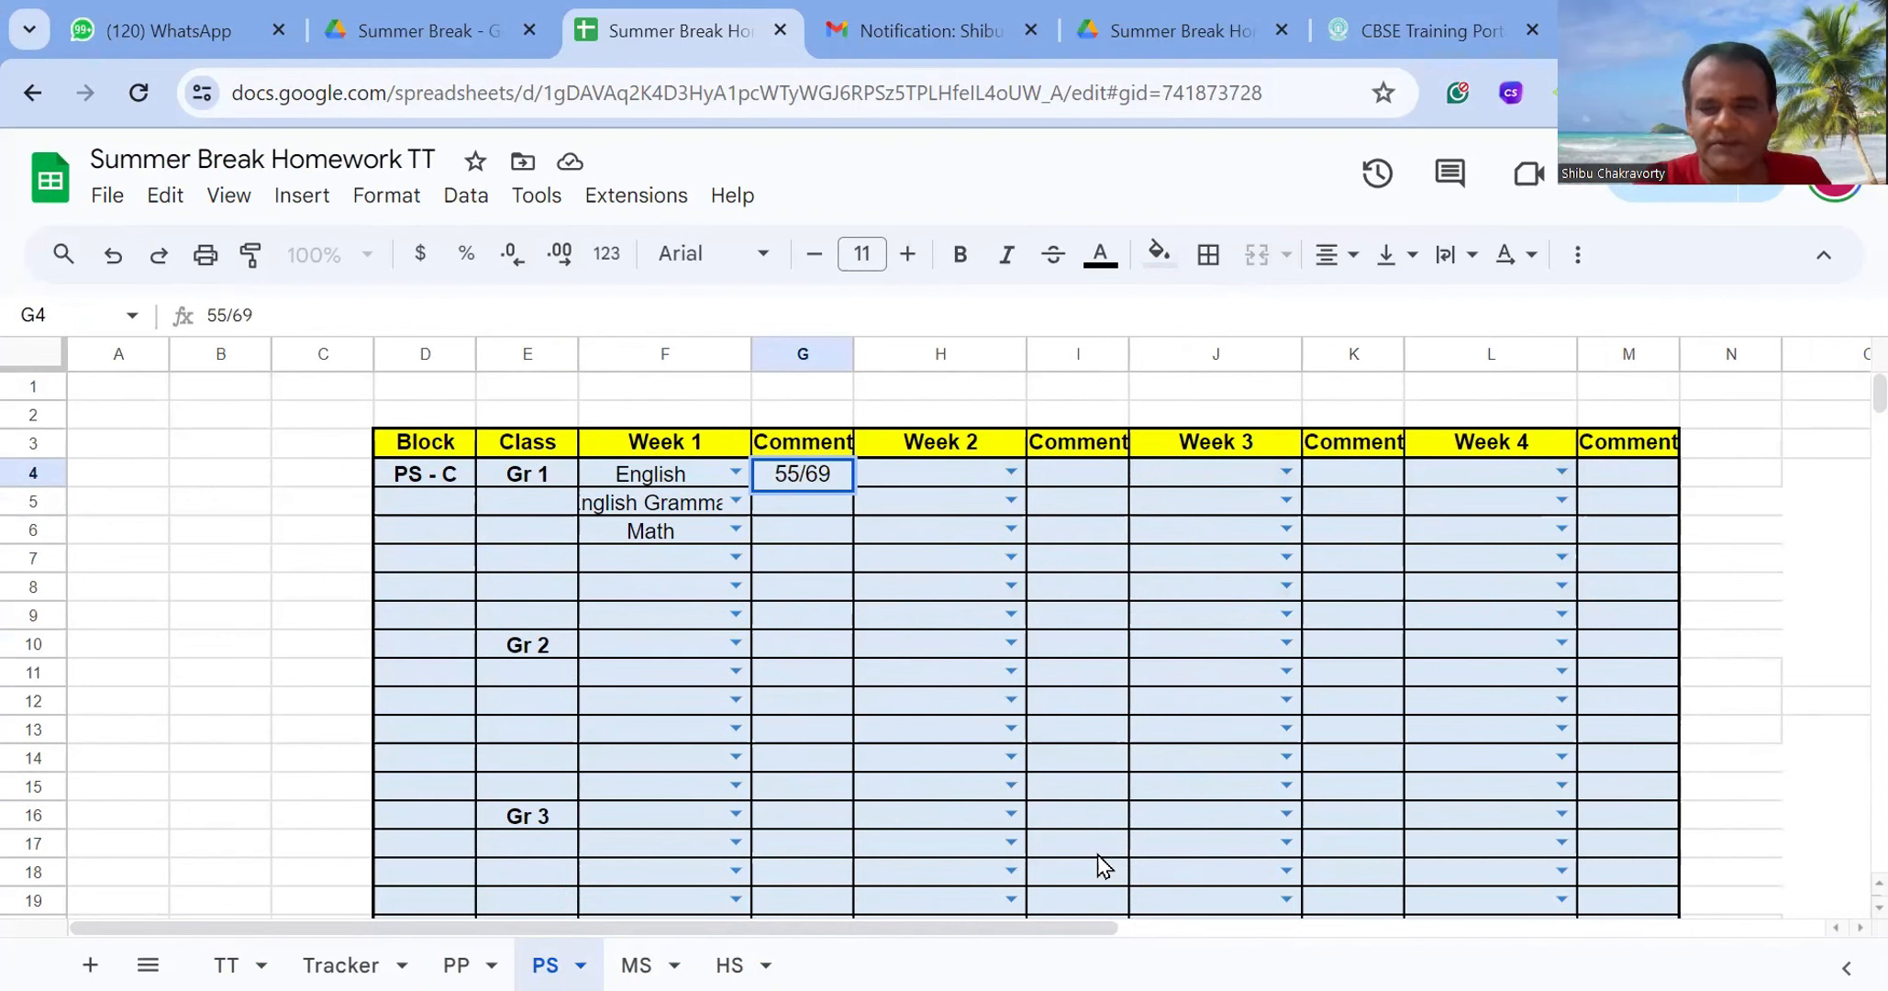
key("BackSpace")
type("0")
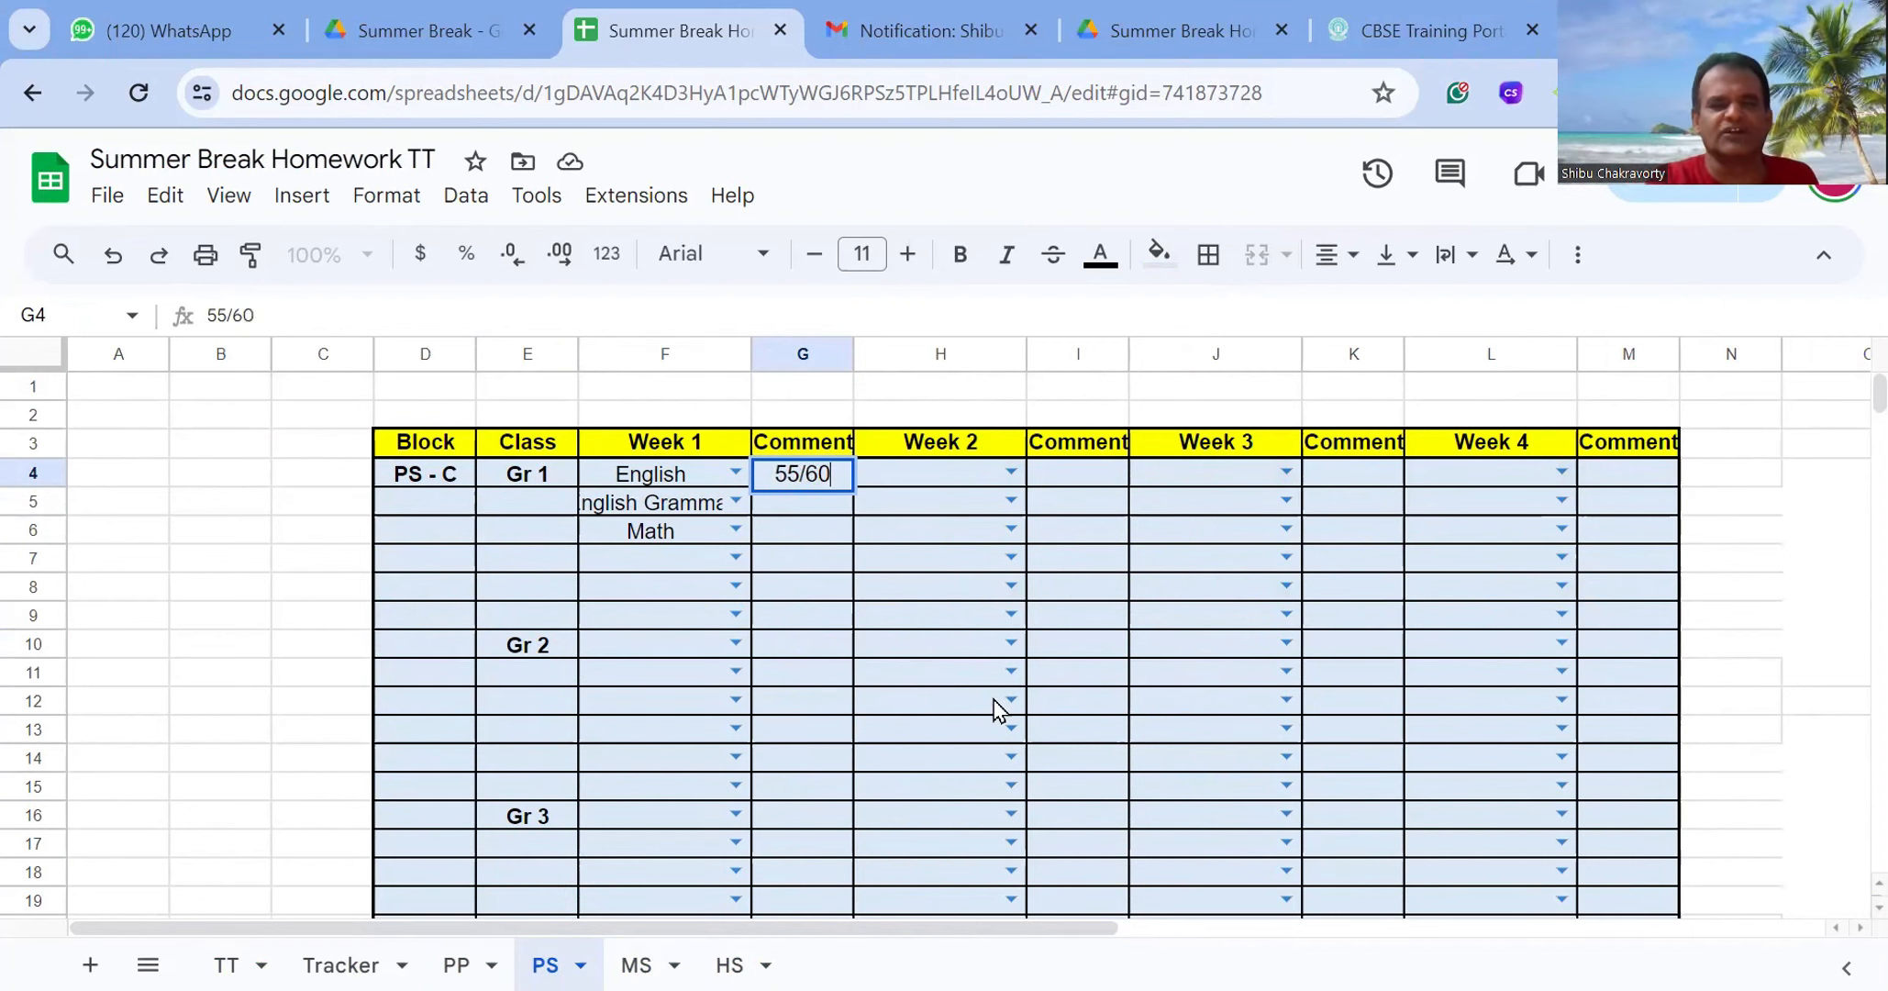
Fit the Week 1 column F to its contents, and enter 50/60 as the English Grammar comment in G5
left_click(819, 509)
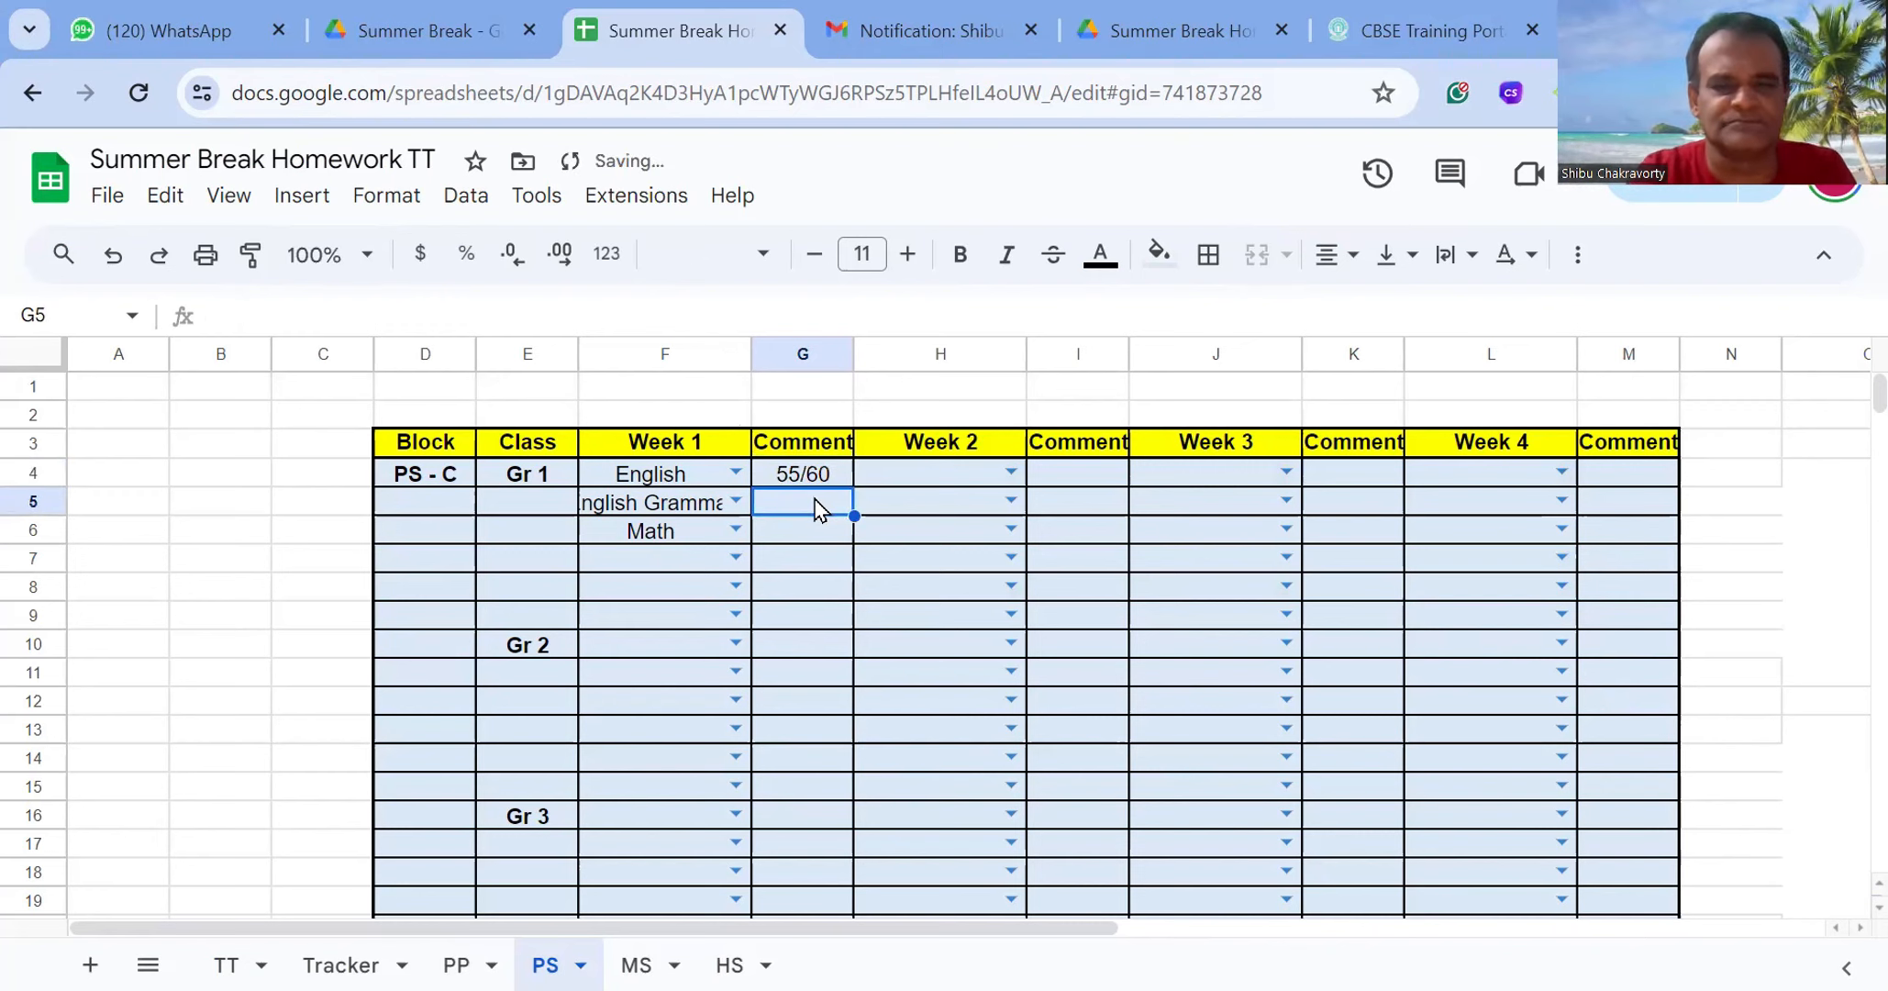
double_click(746, 355)
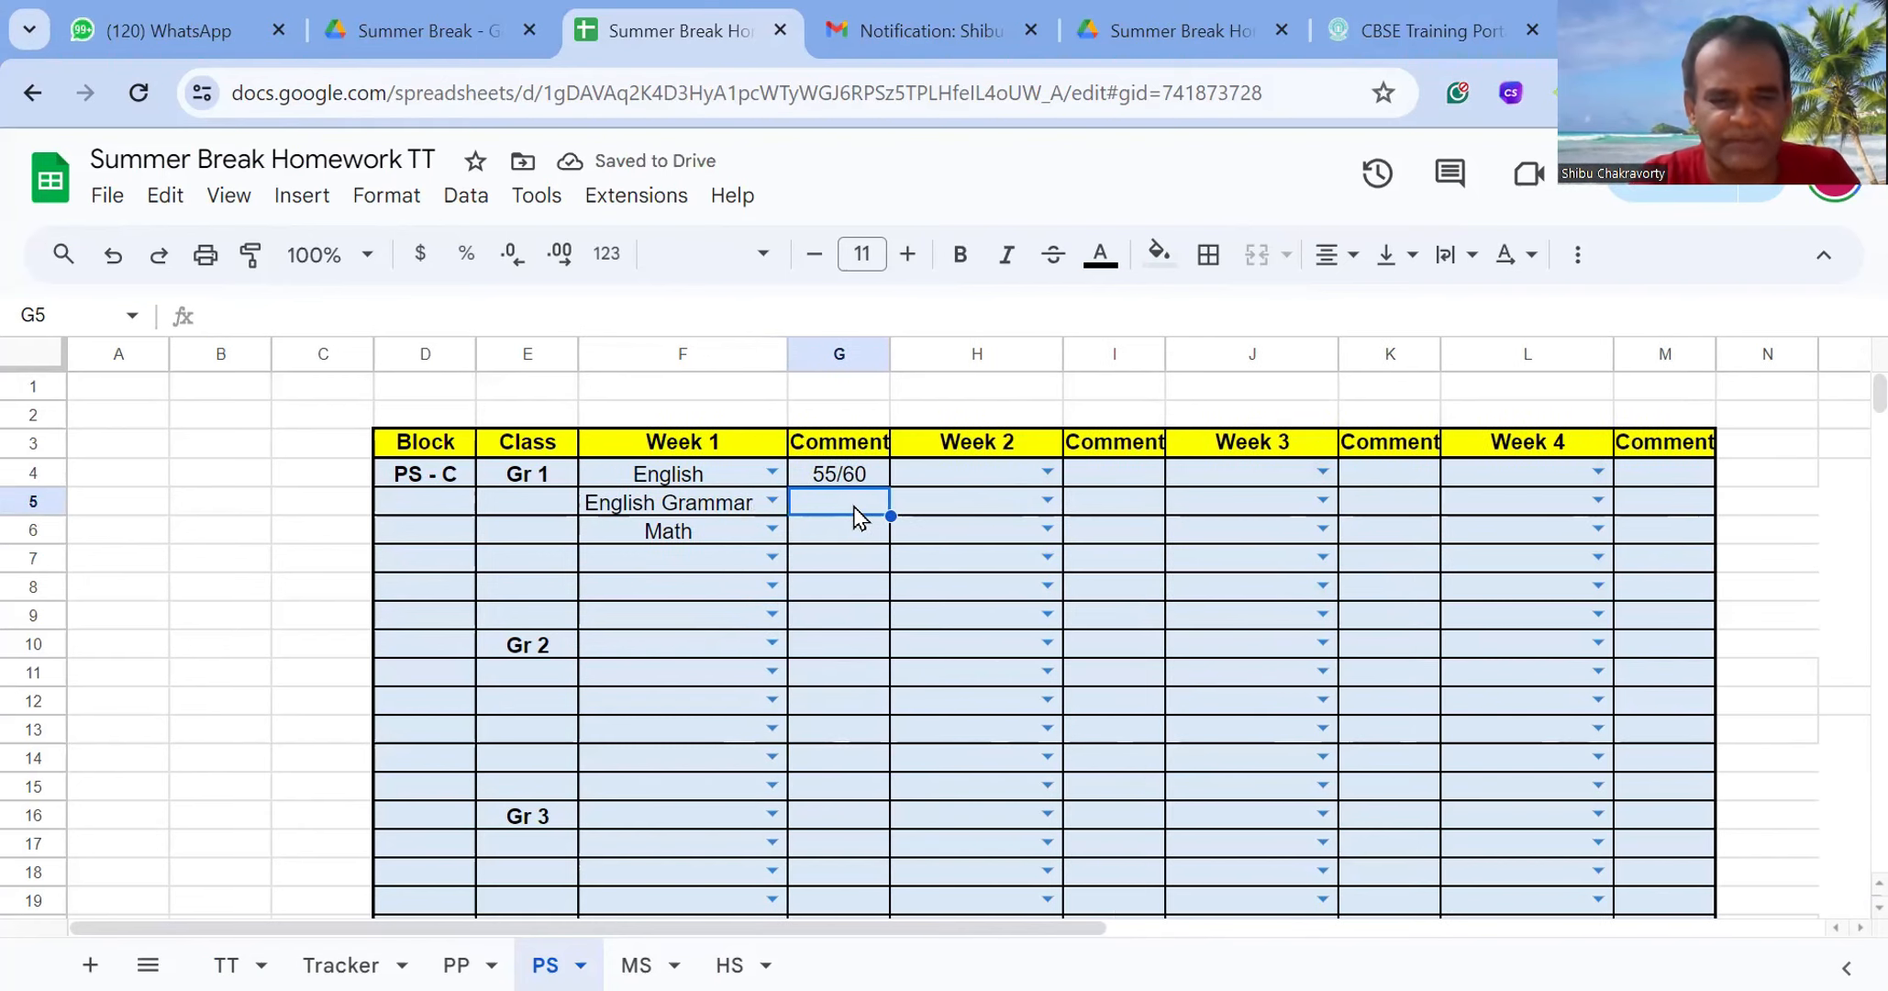
type("50")
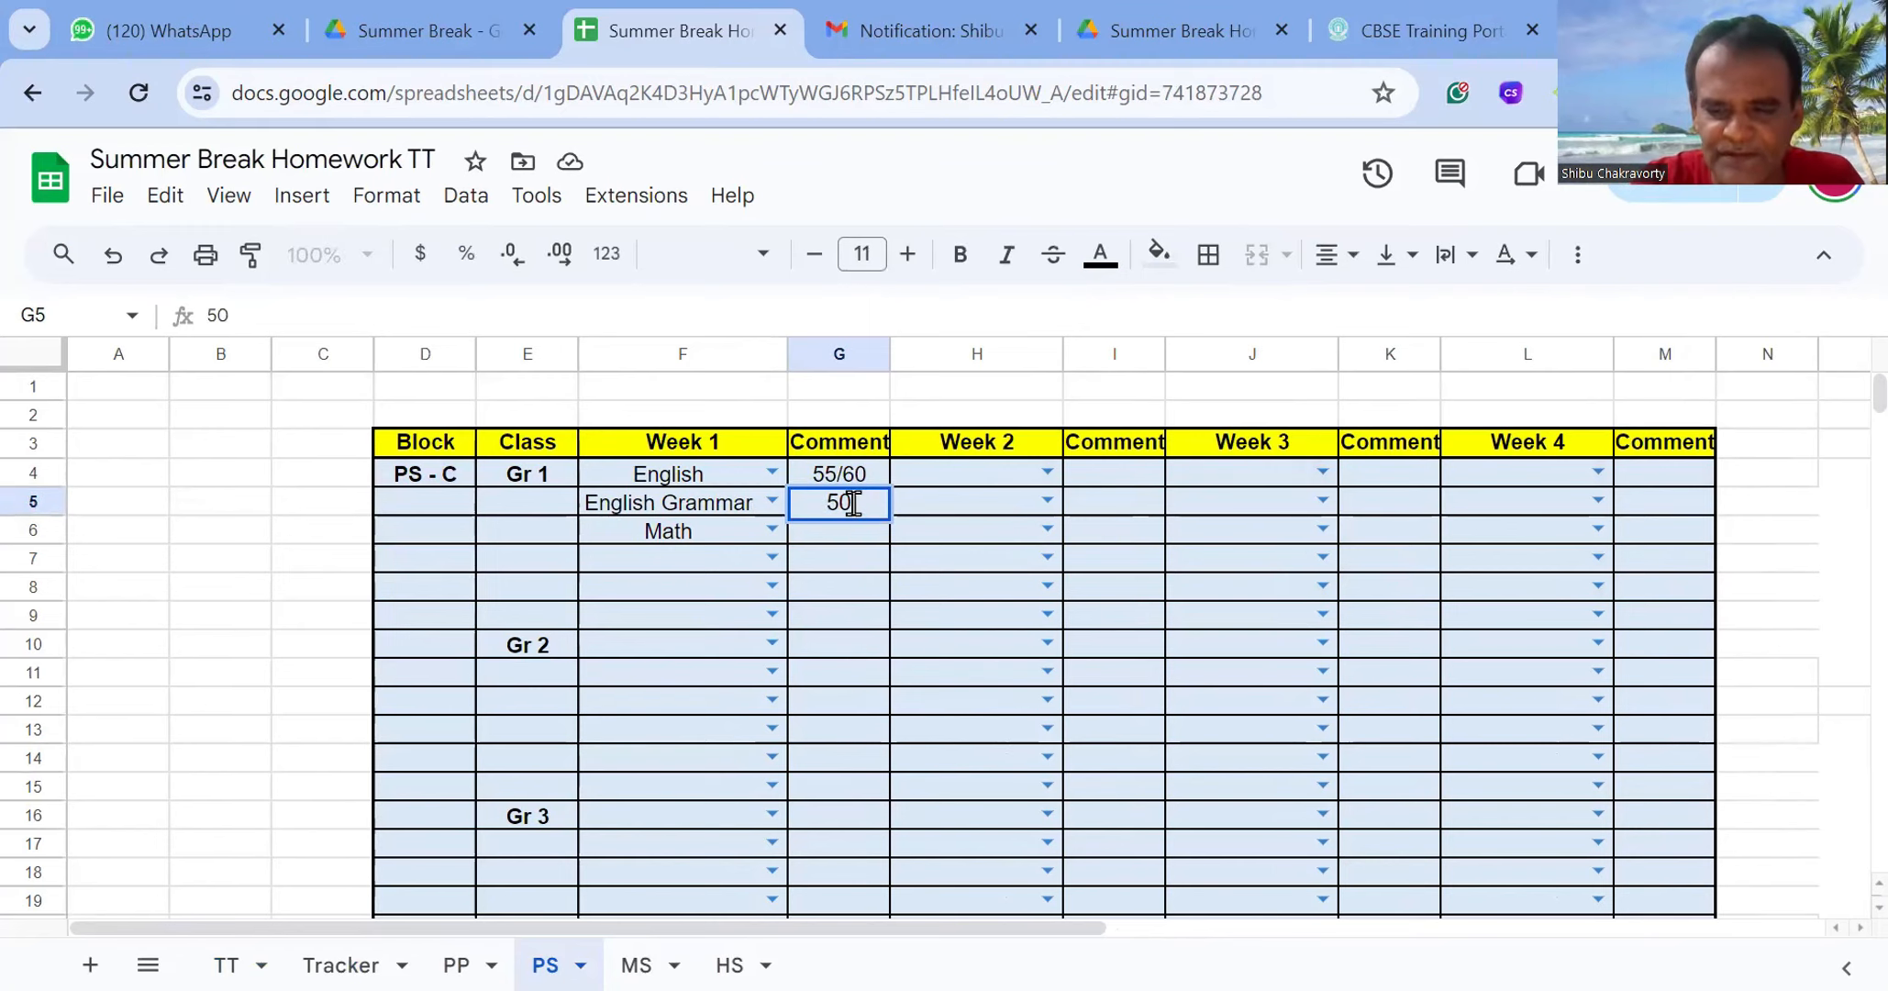
type("/60")
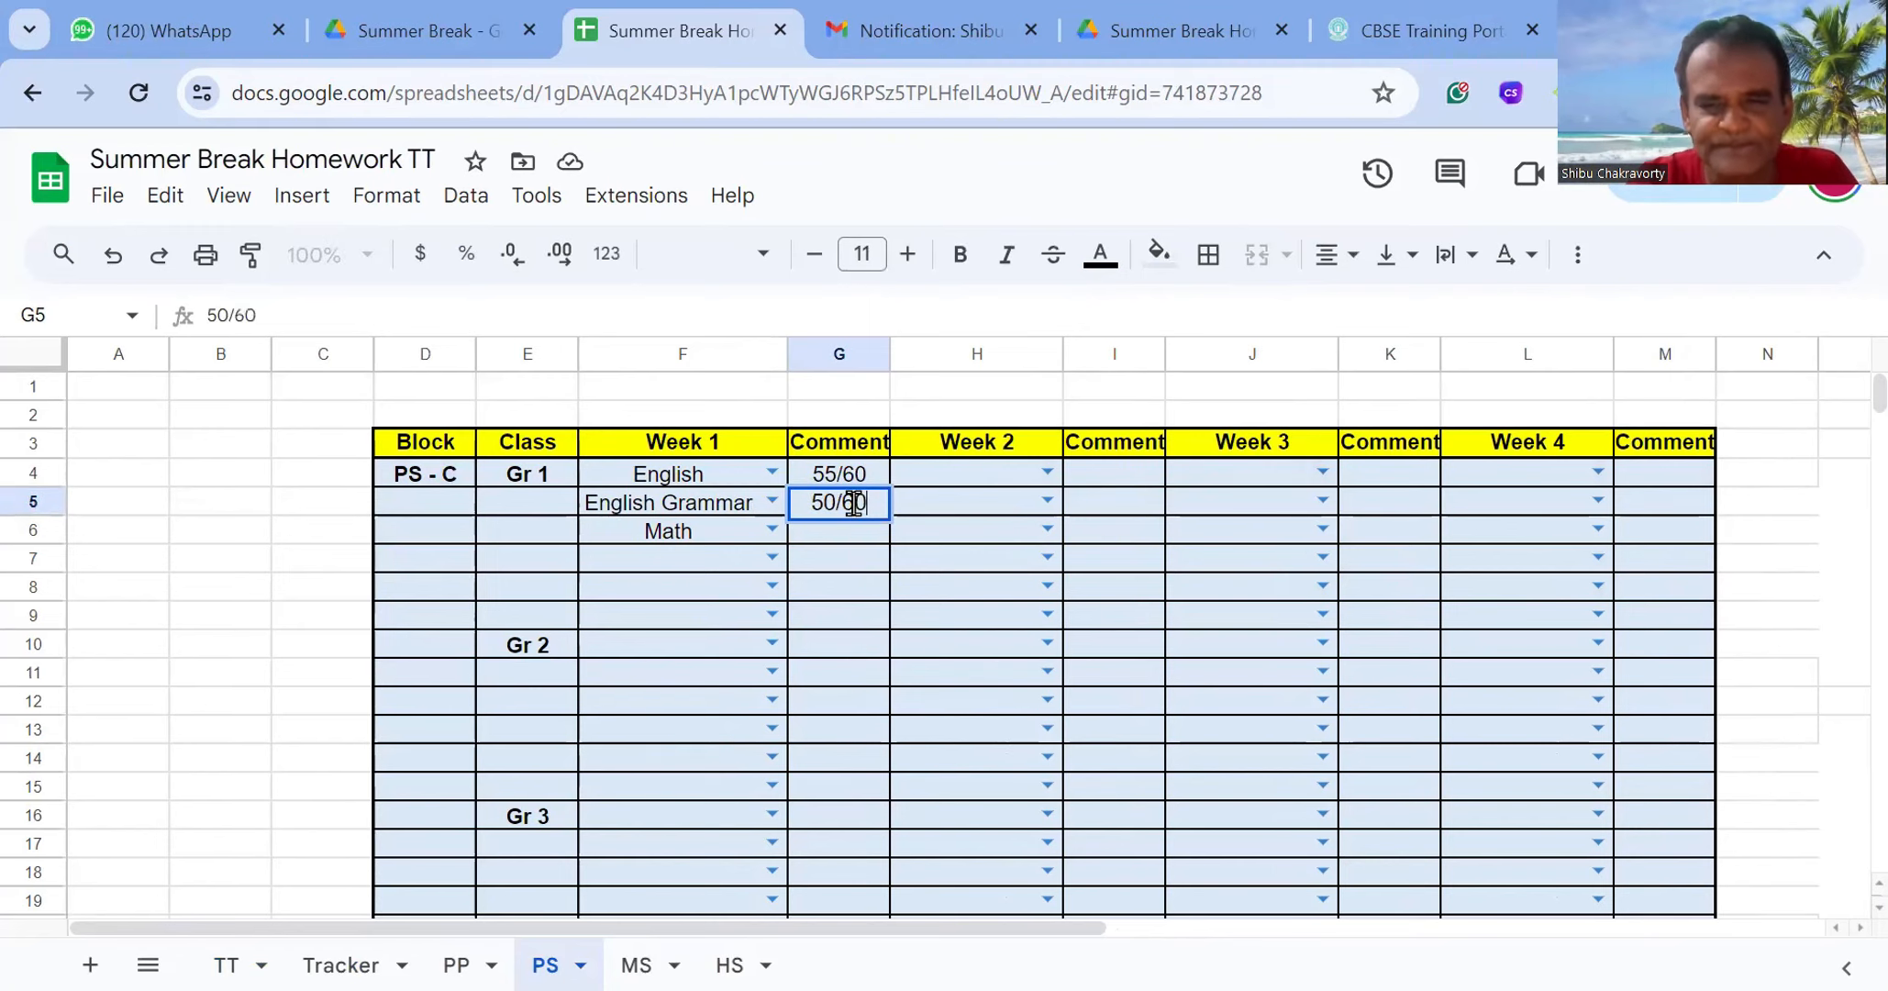
Highlight the Week 1 and Week 2 columns F to I on the PS sheet, and compare them with the Tracker sheet
left_click(941, 738)
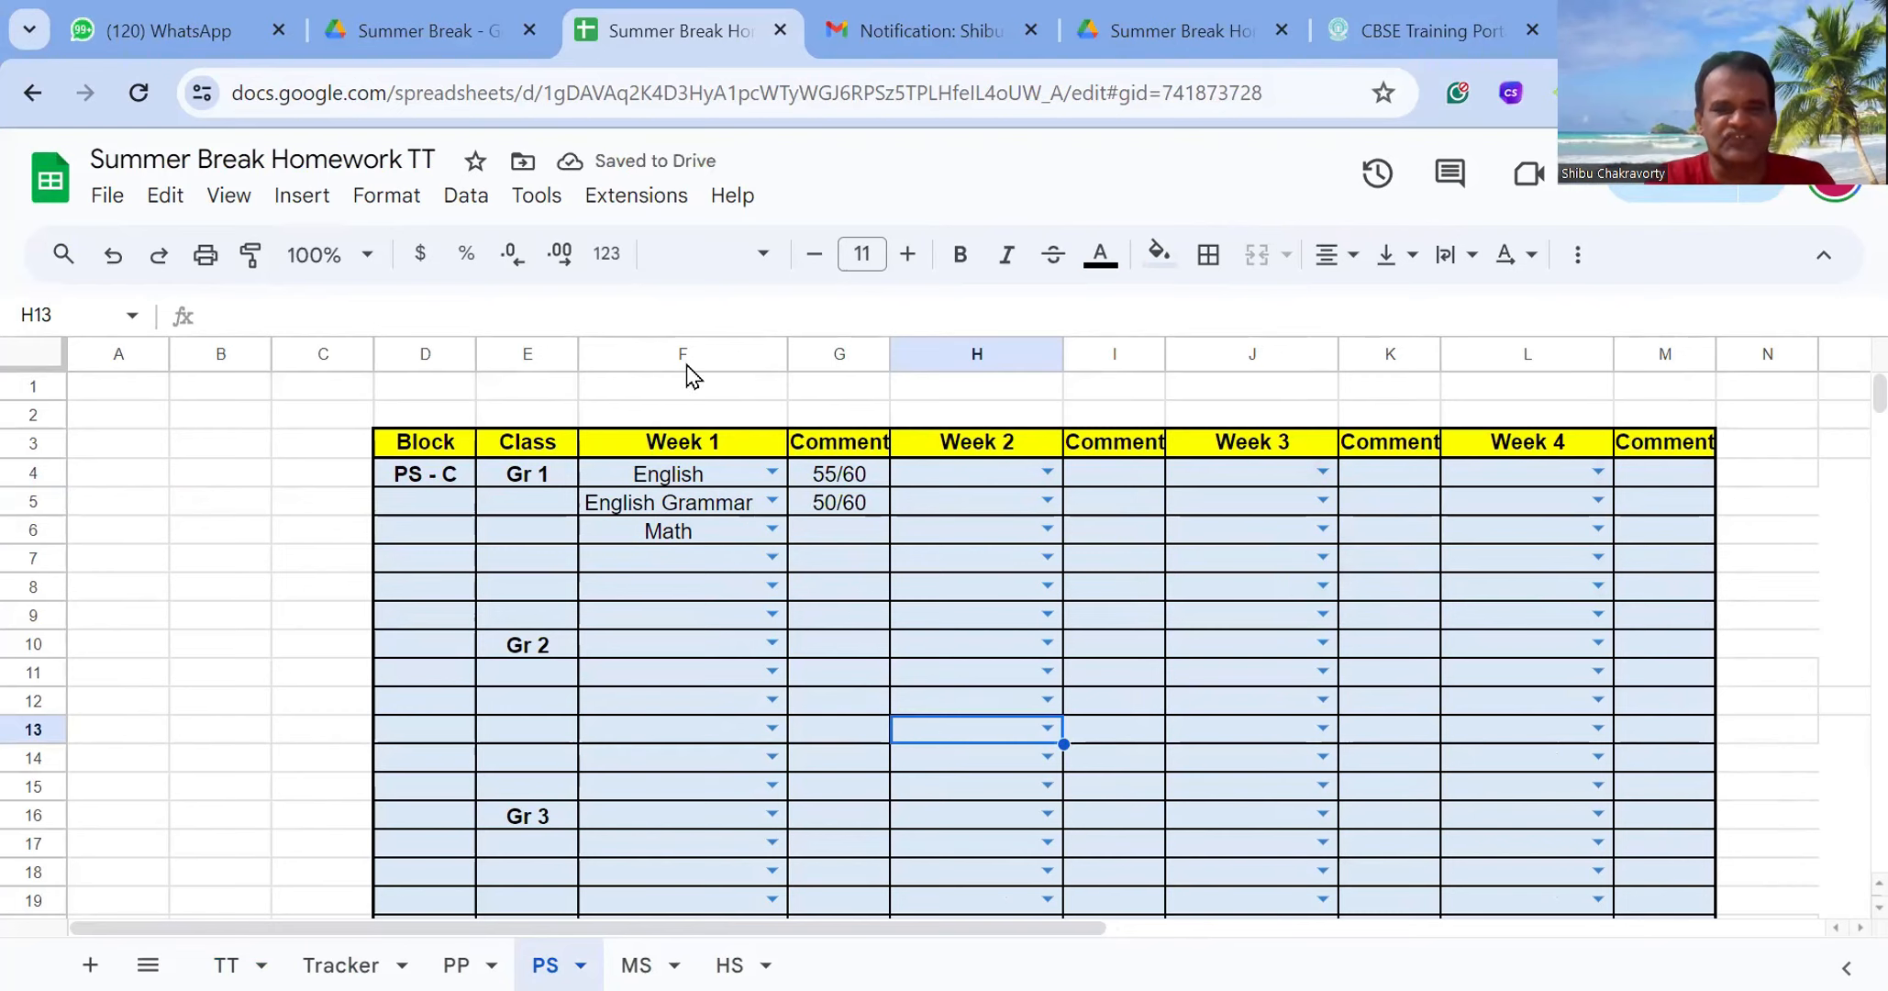
left_click_drag(684, 358, 1097, 400)
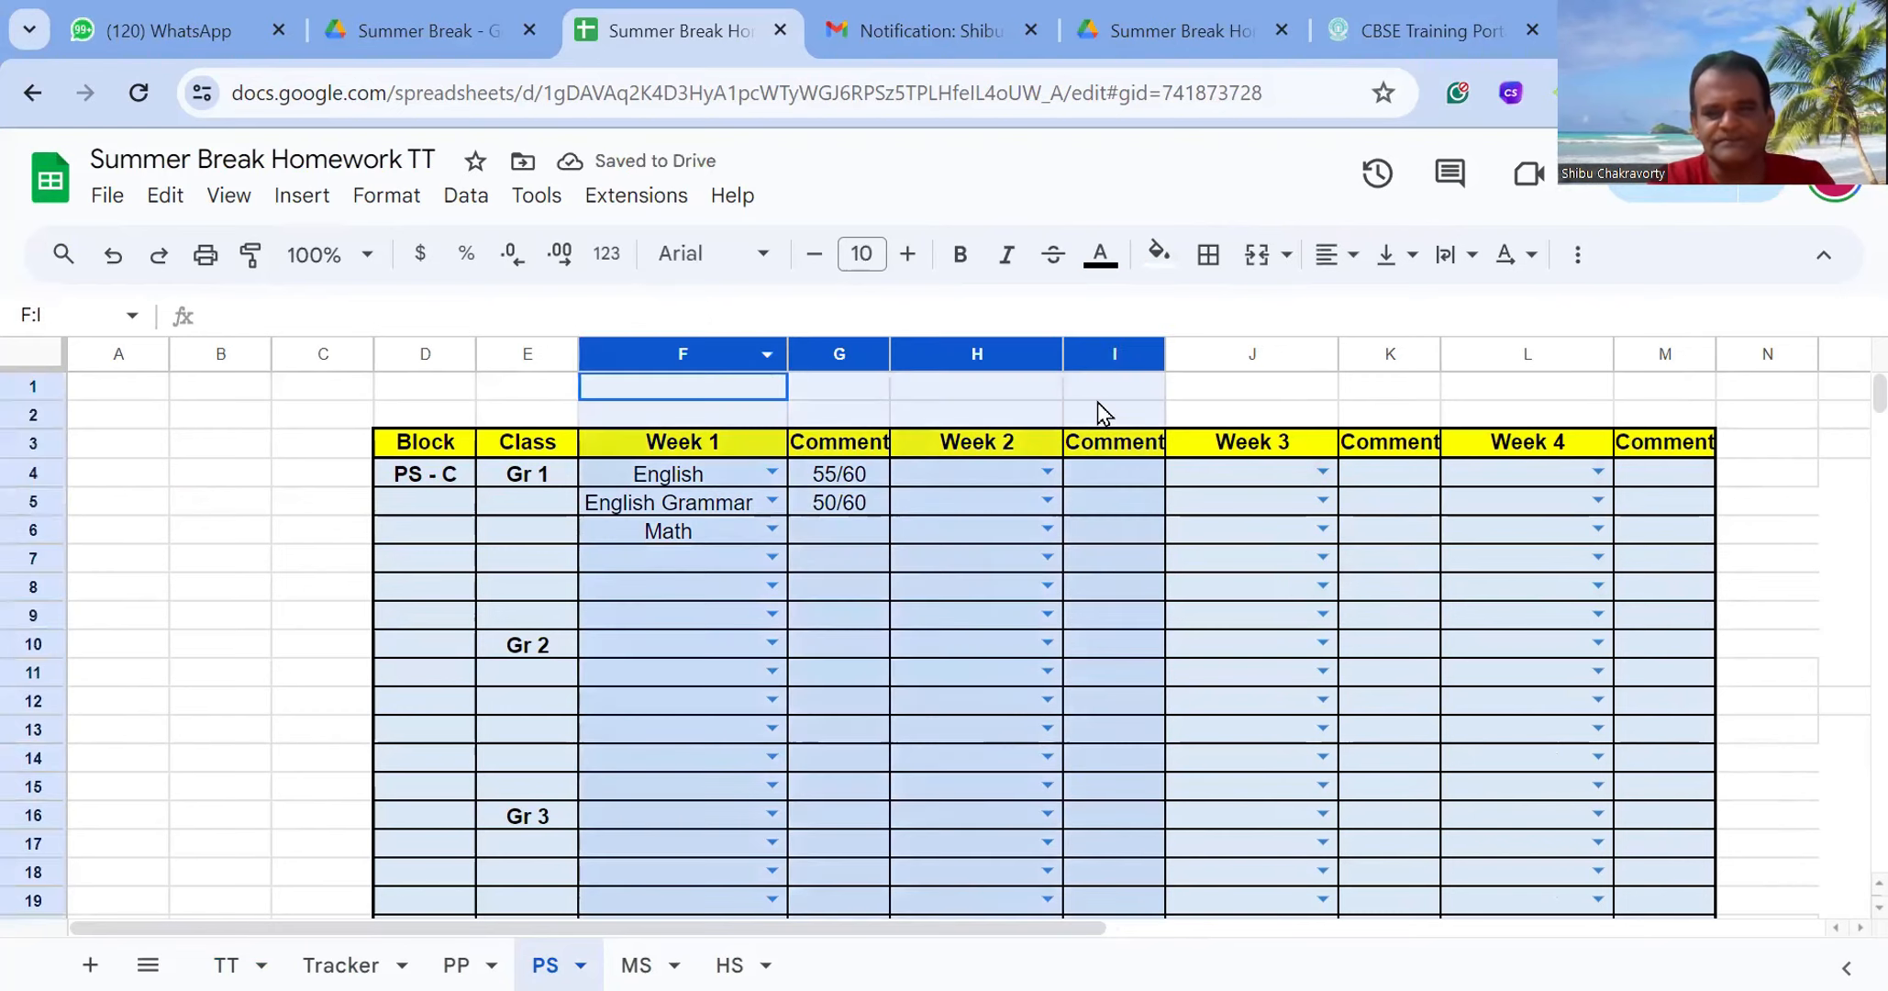
left_click(343, 960)
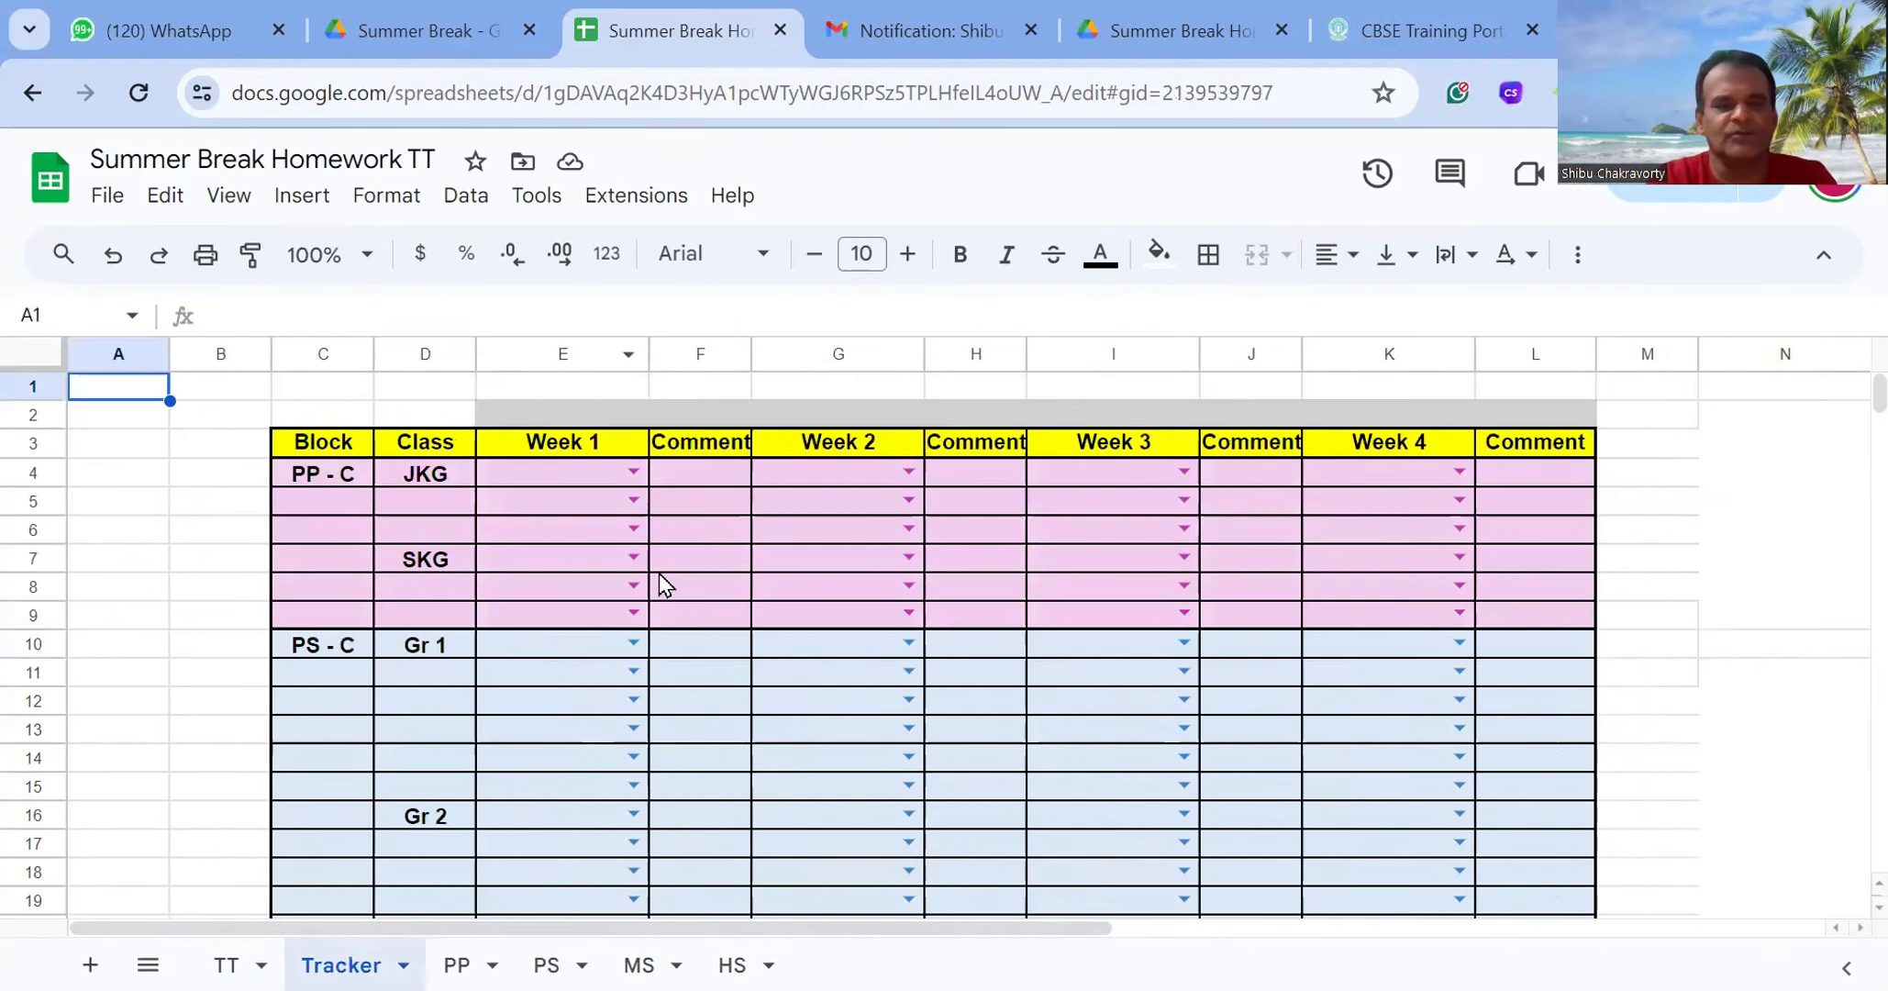
left_click(559, 954)
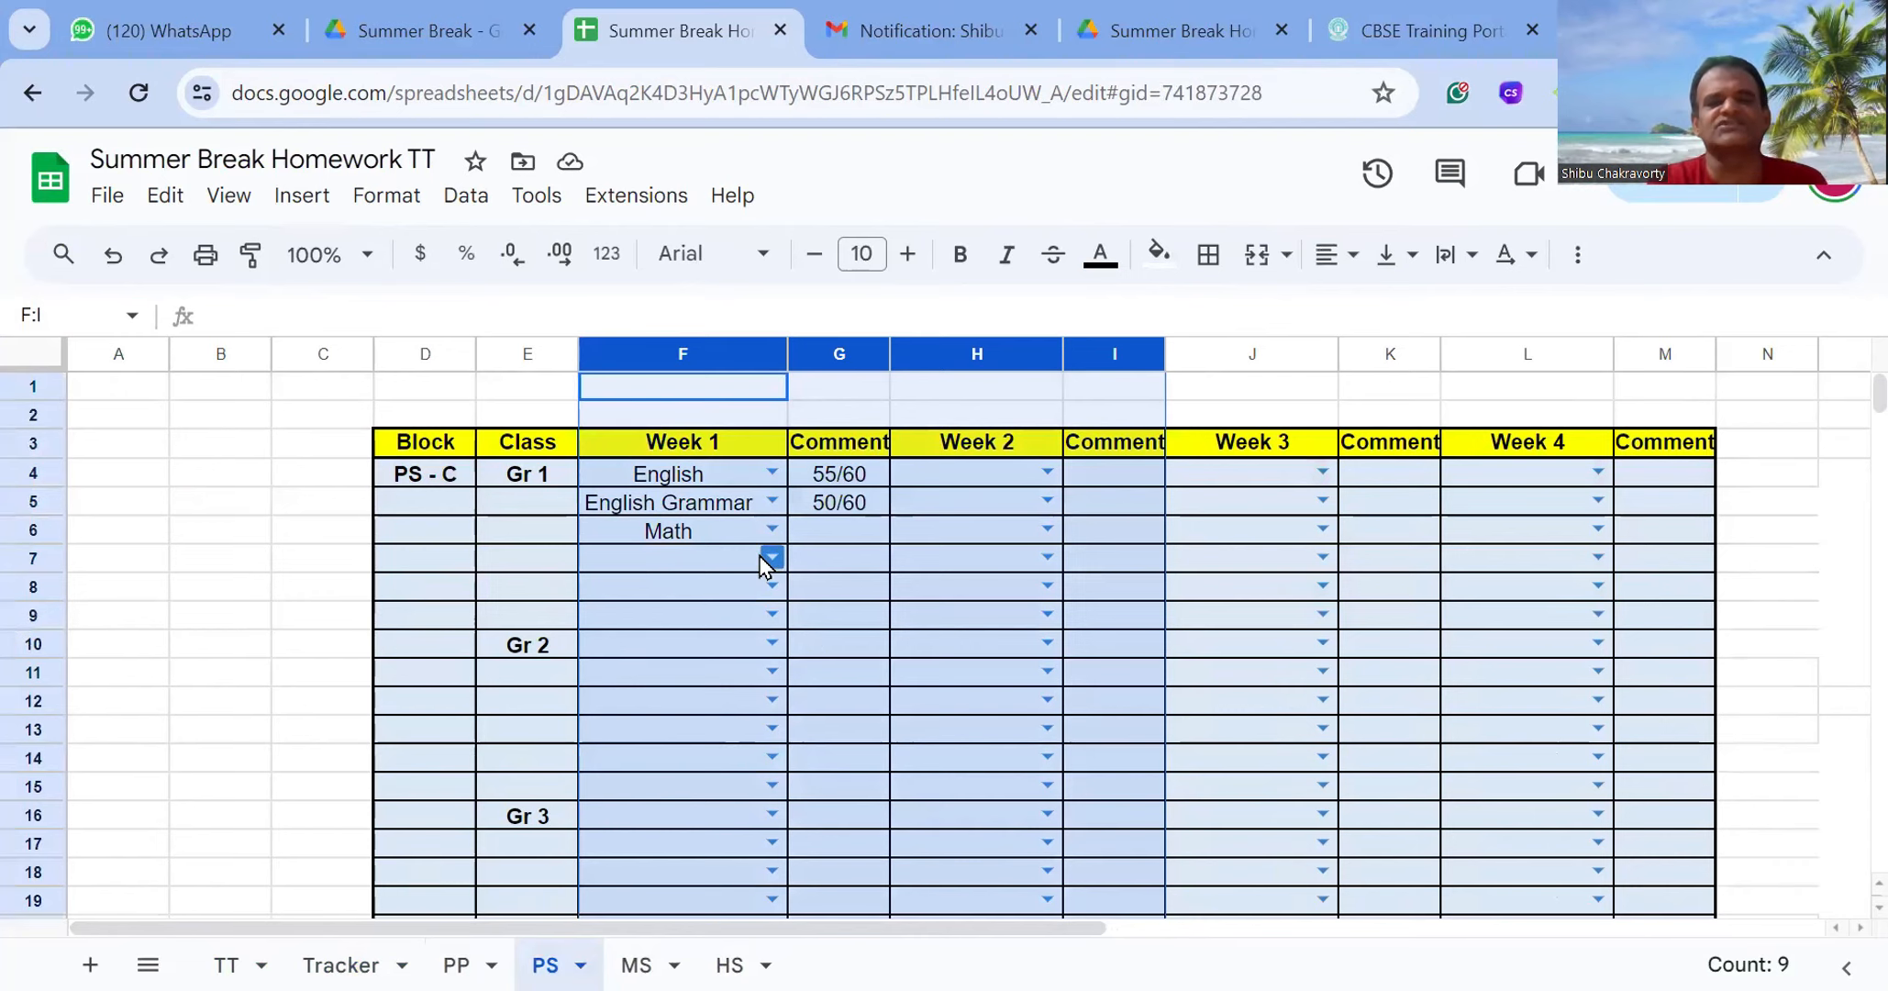
Change the Week 1 comment for Gr 1 English in G4 of the PS sheet to 58/60
left_click(825, 471)
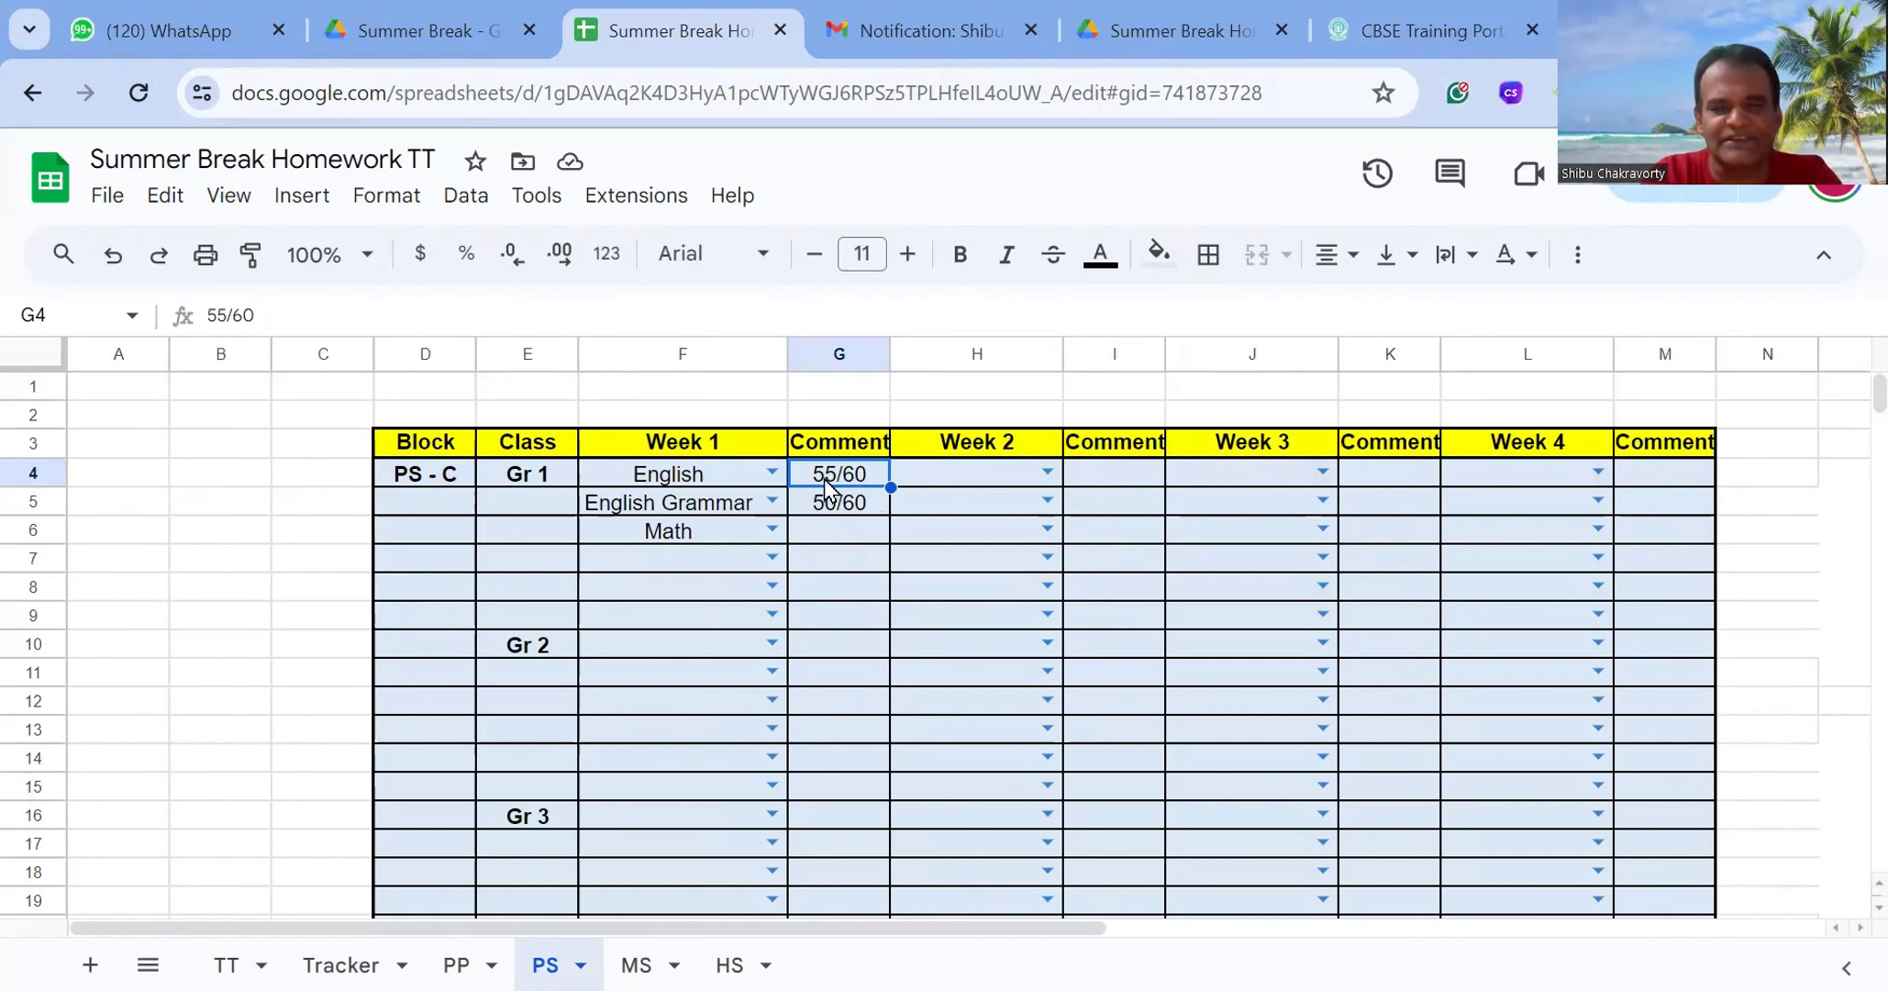
double_click(825, 477)
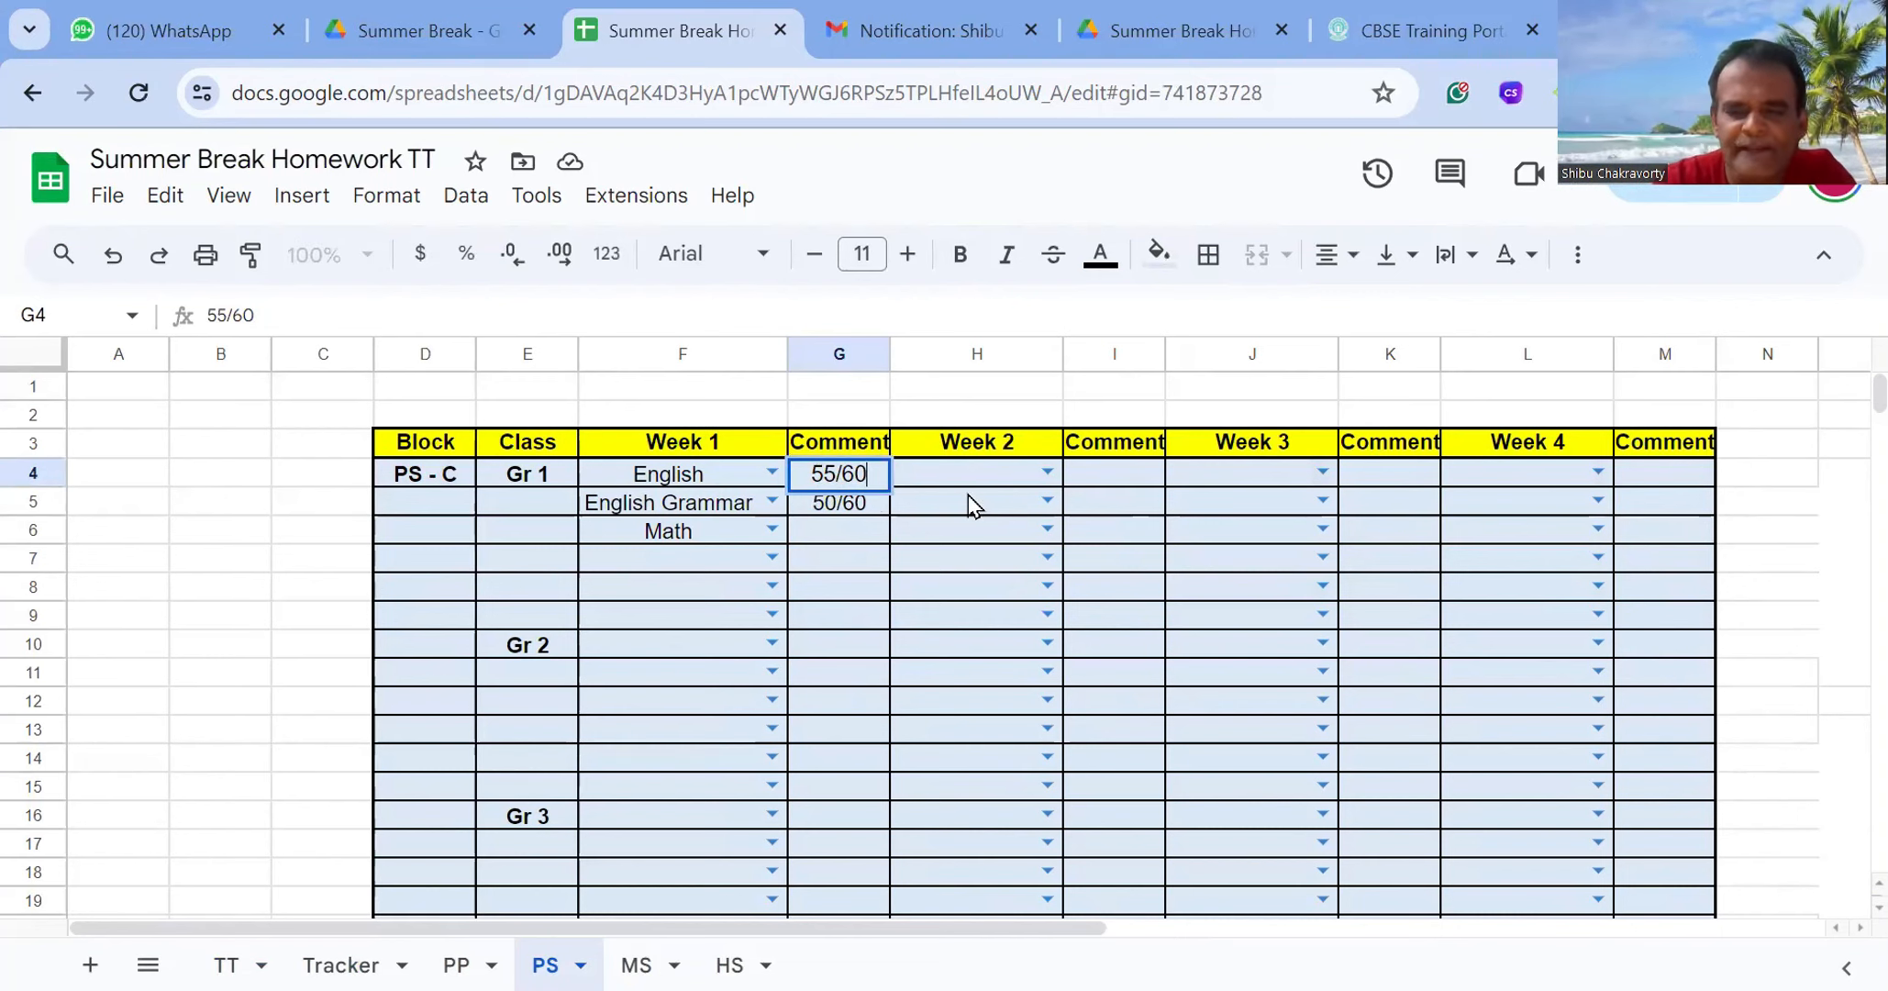
key("Left")
key("Left")
key("Left")
key("BackSpace")
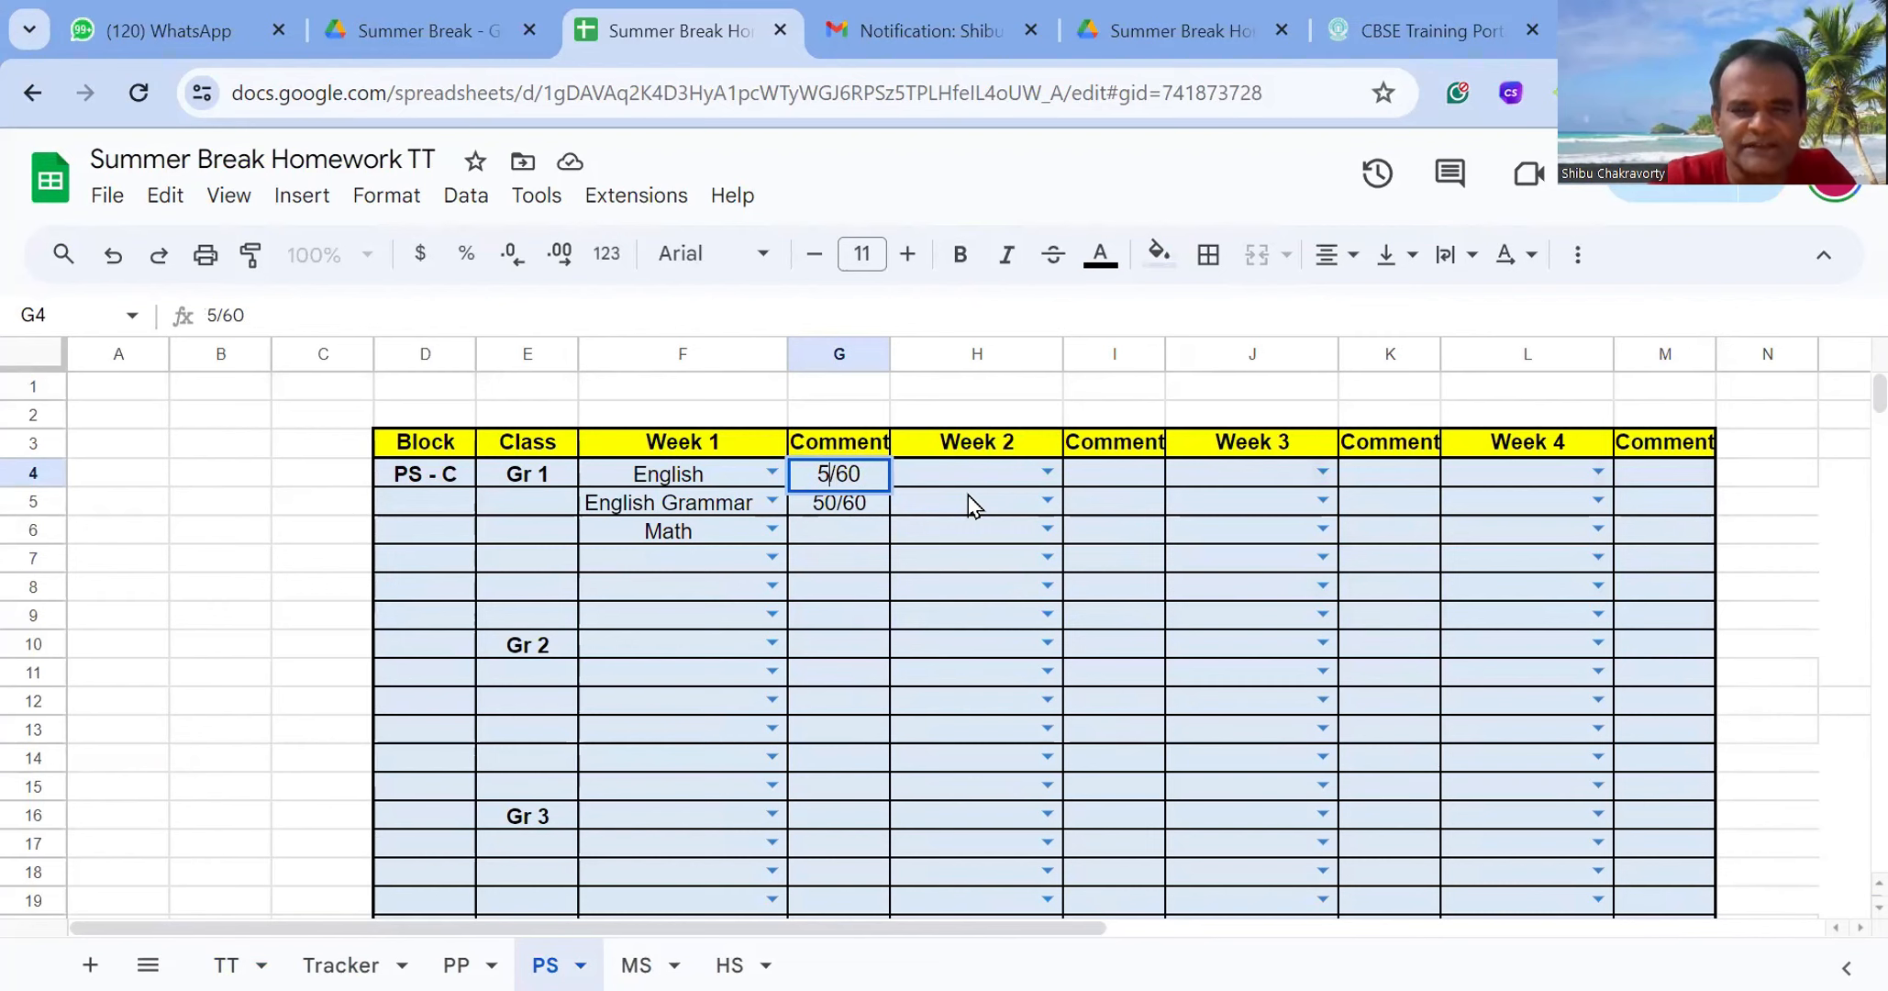
type("7")
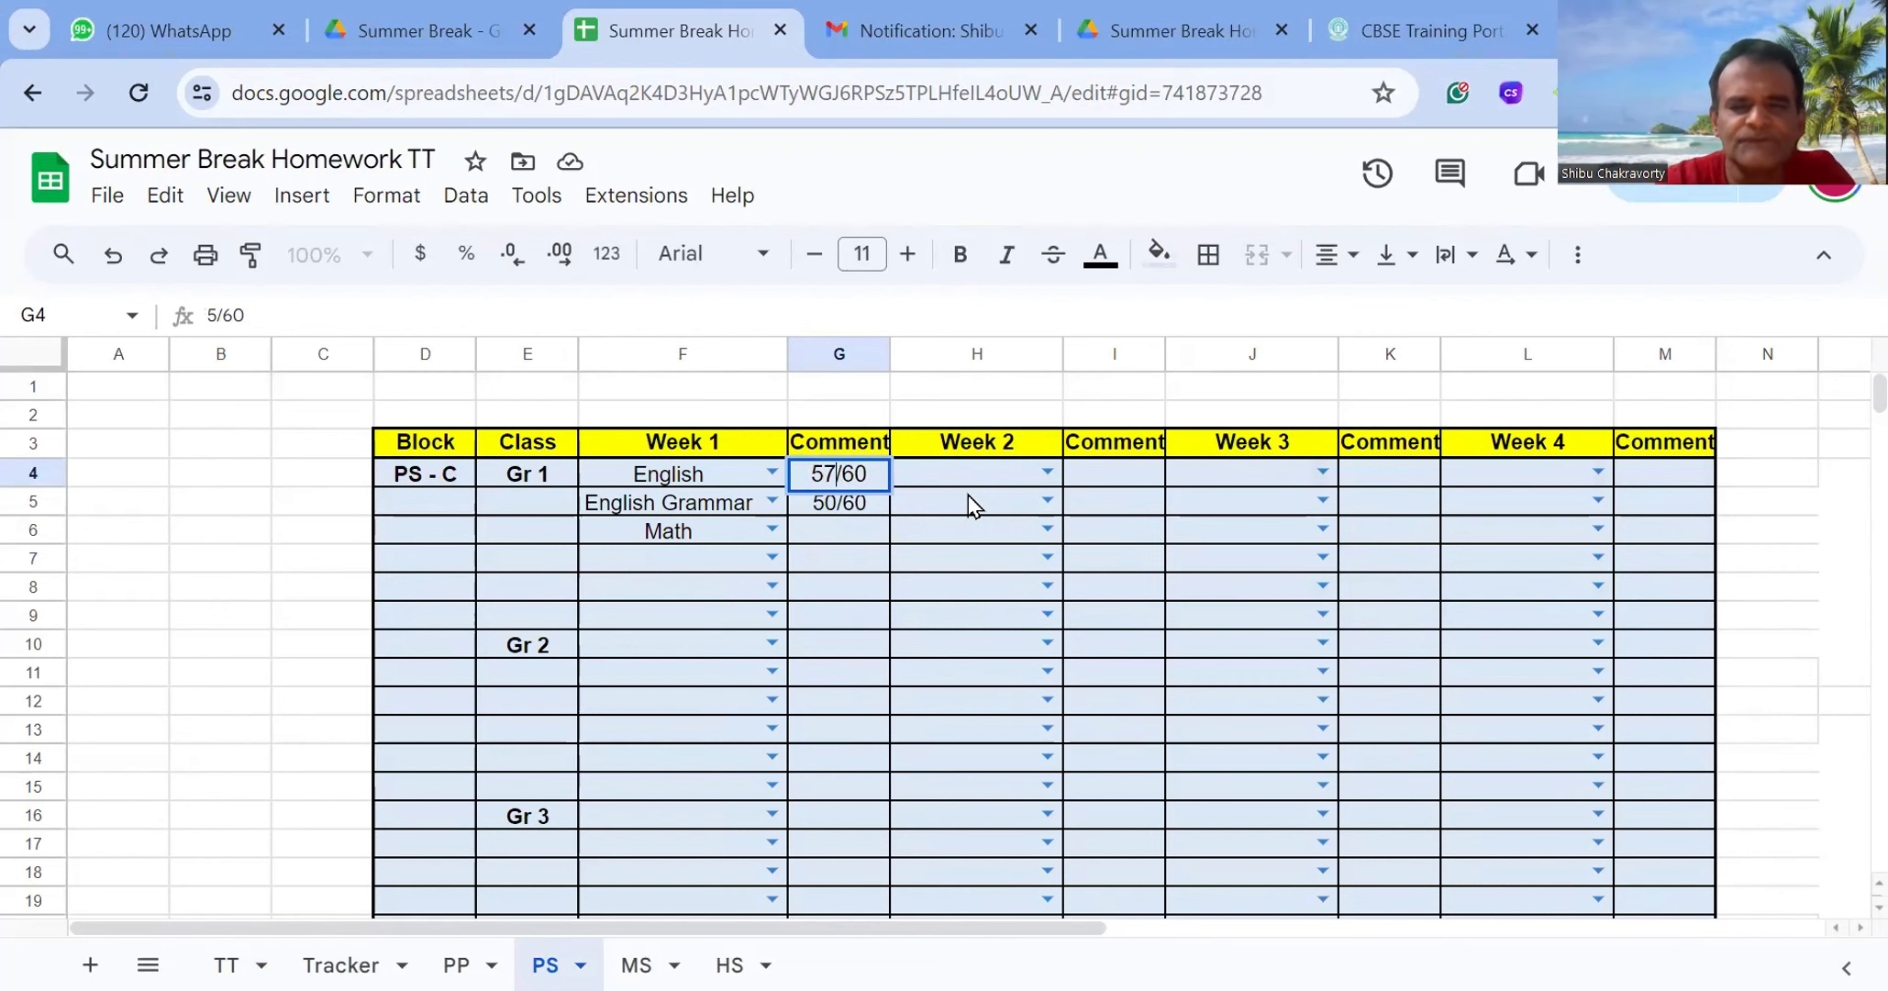
key("BackSpace")
type("8")
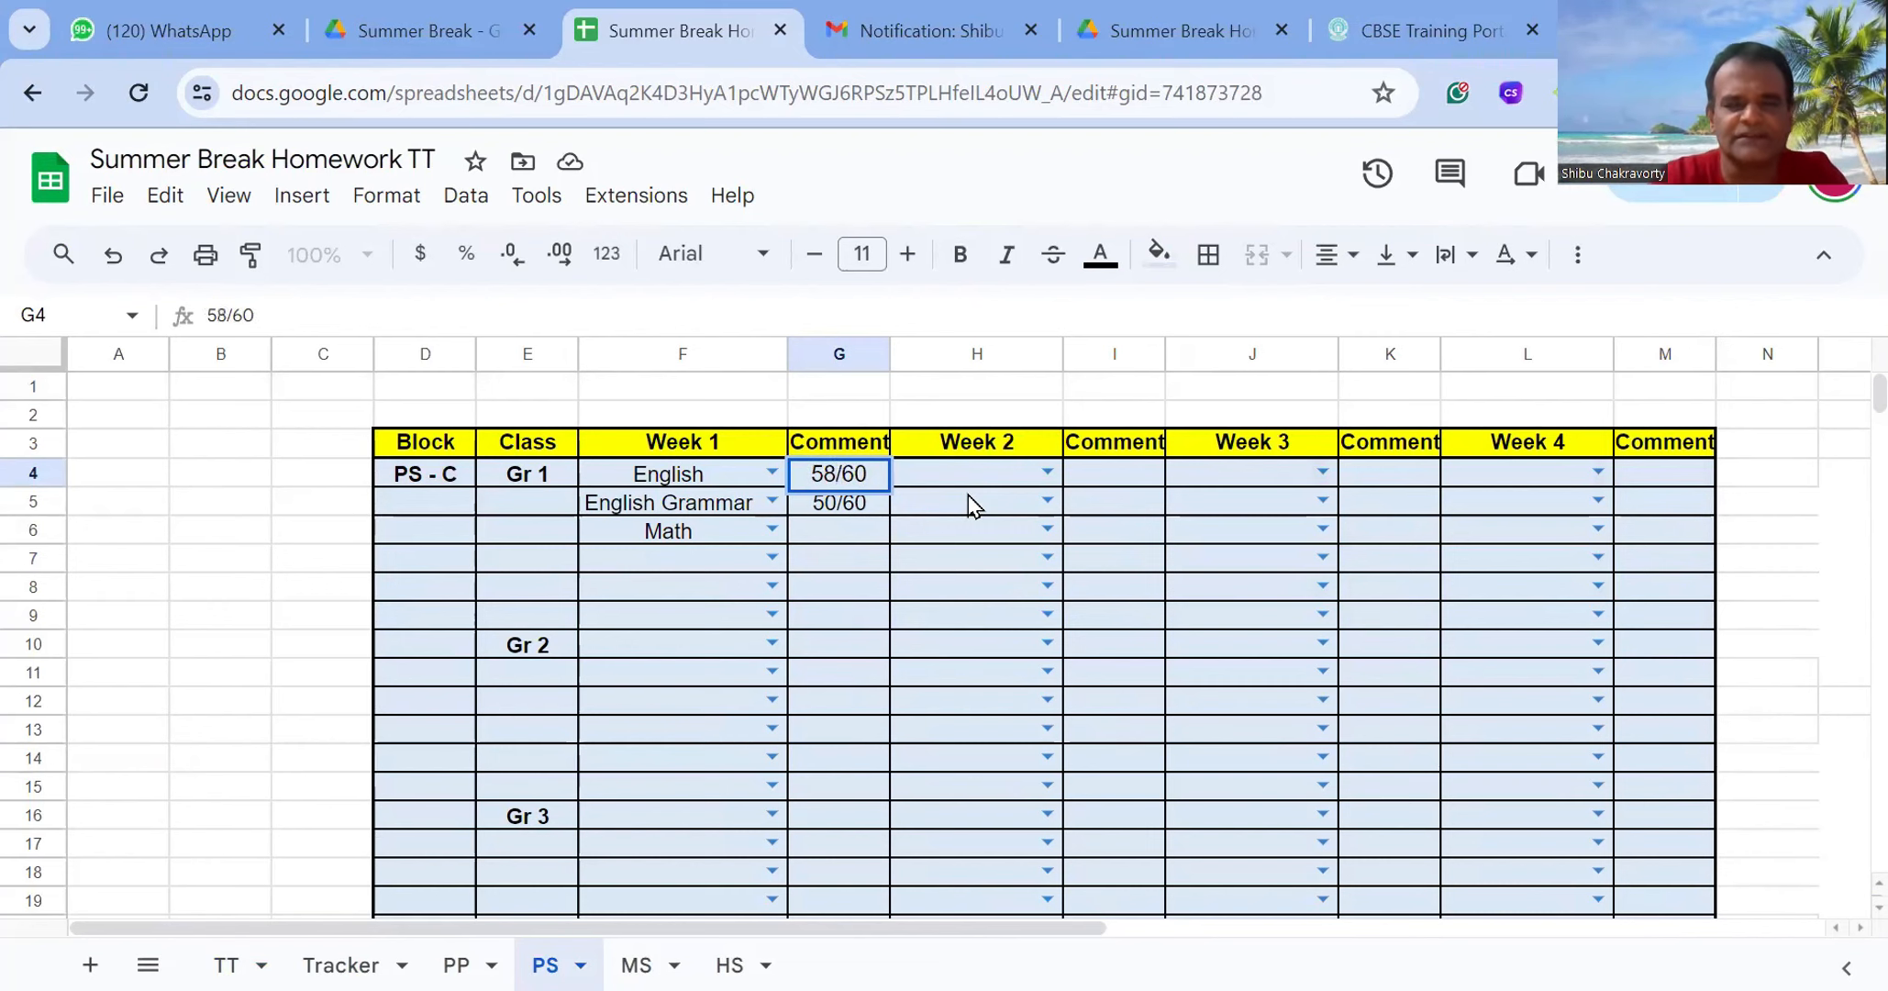
left_click(901, 649)
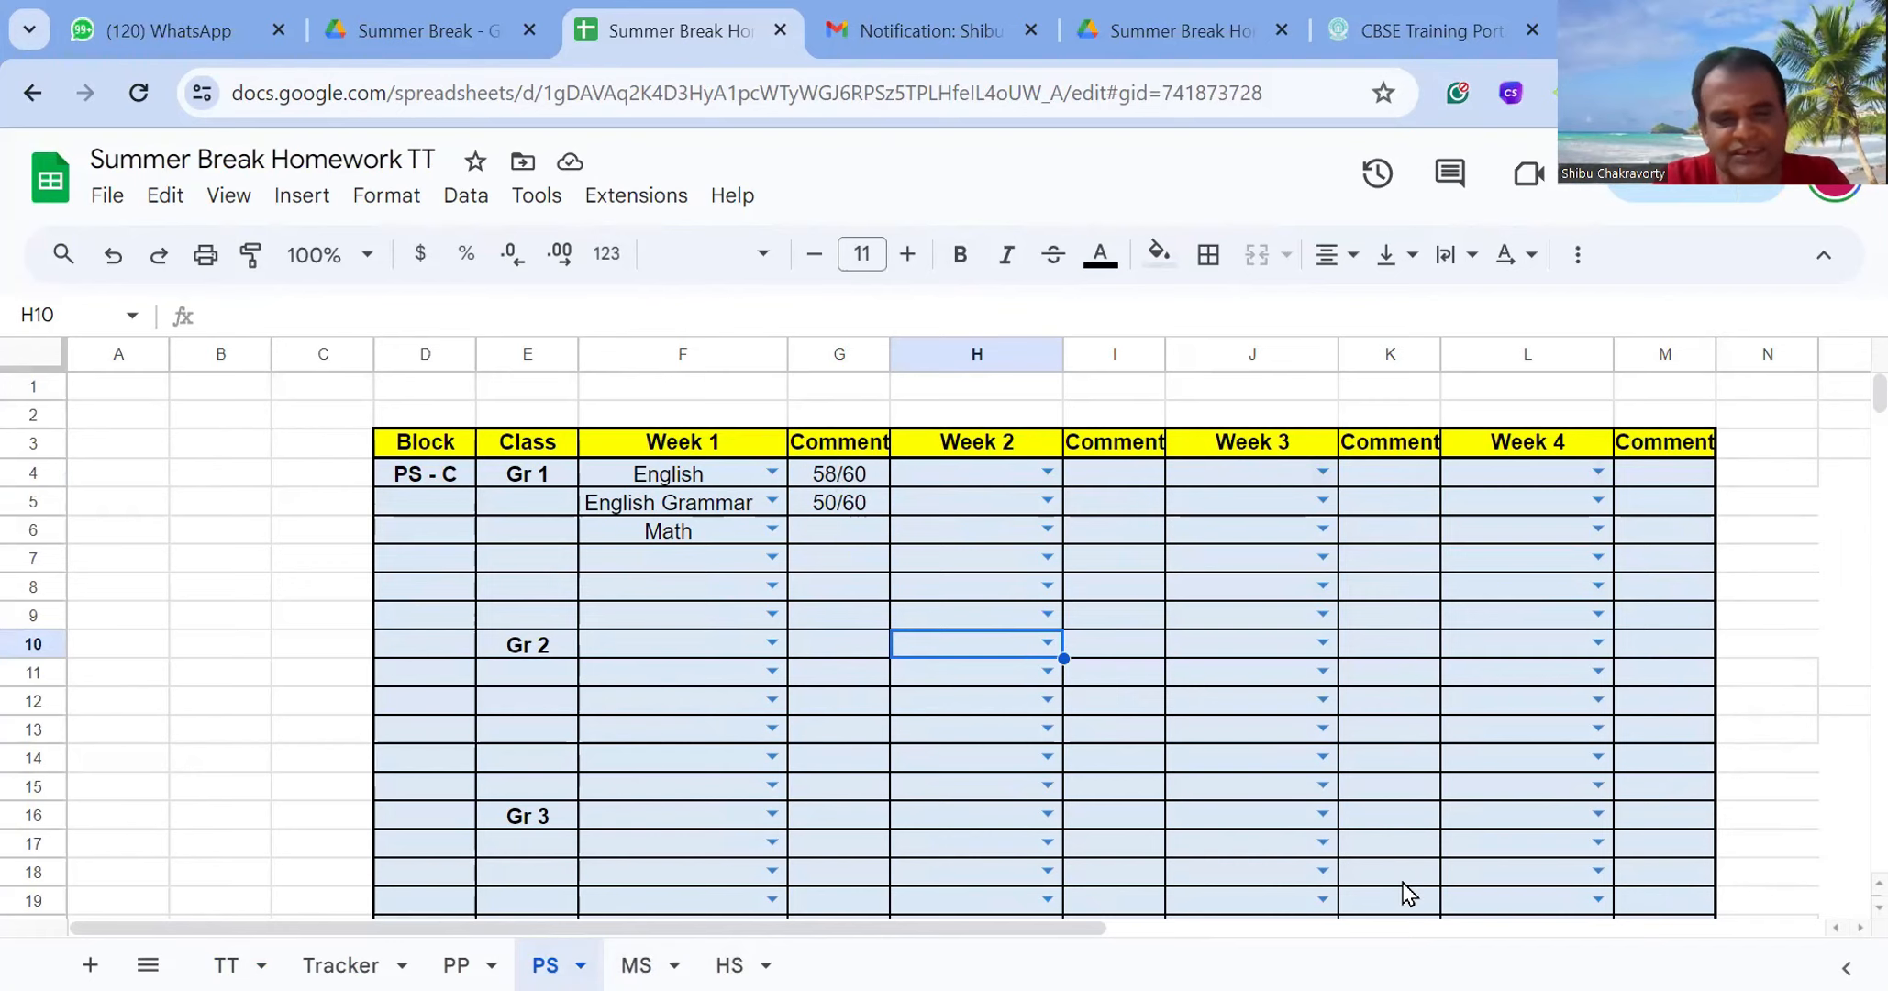
Review the separate PP, PS, MS and HS block sheets one after another
left_click(440, 959)
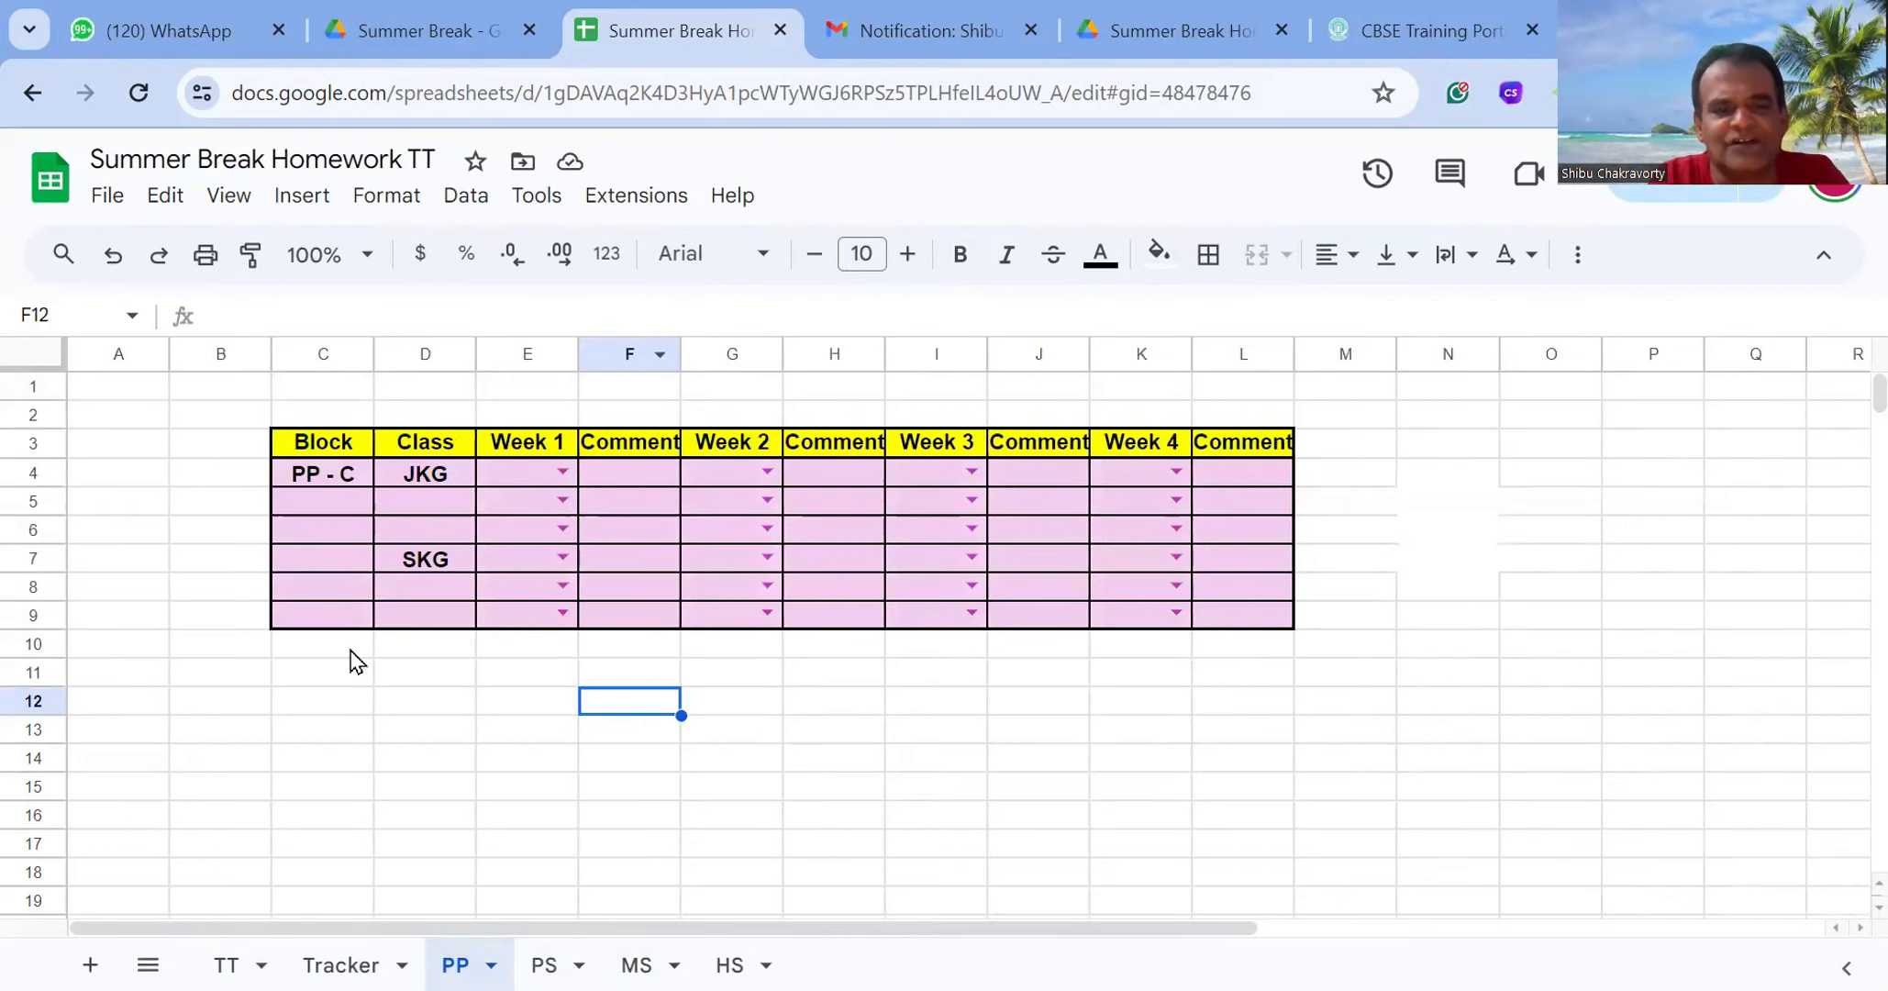
left_click(551, 958)
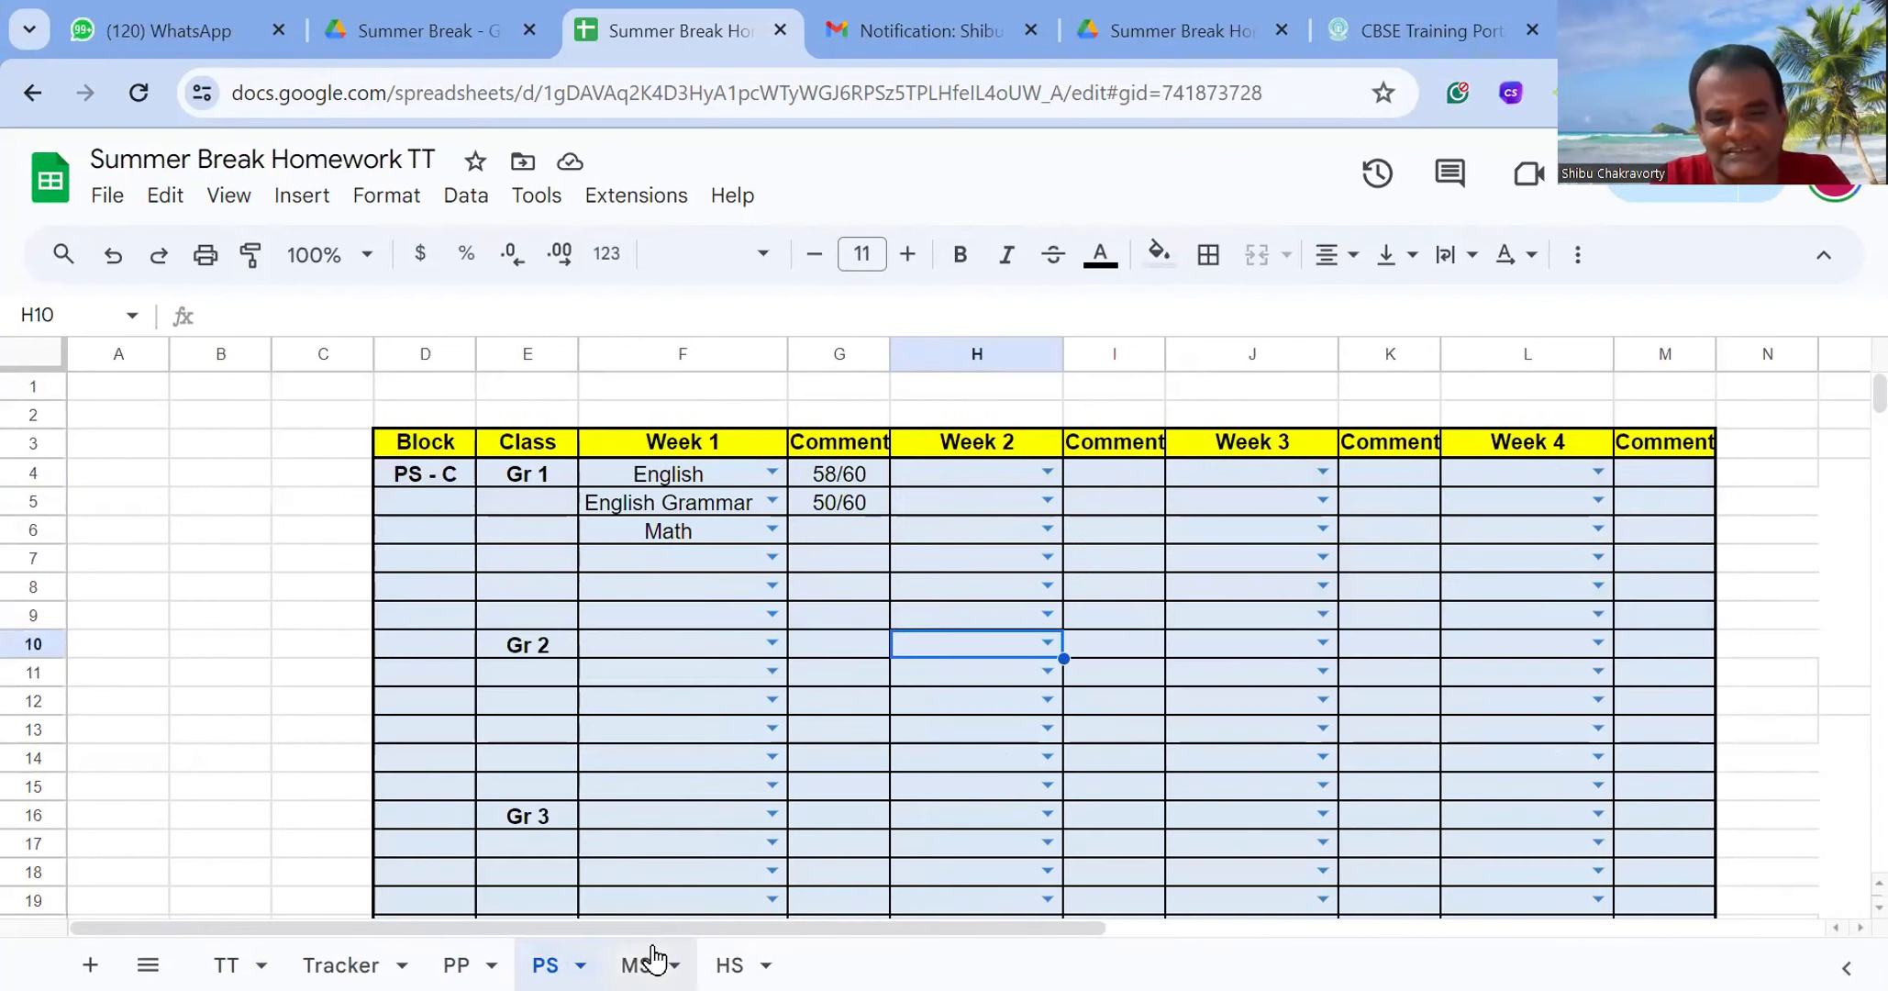
left_click(653, 961)
left_click(725, 962)
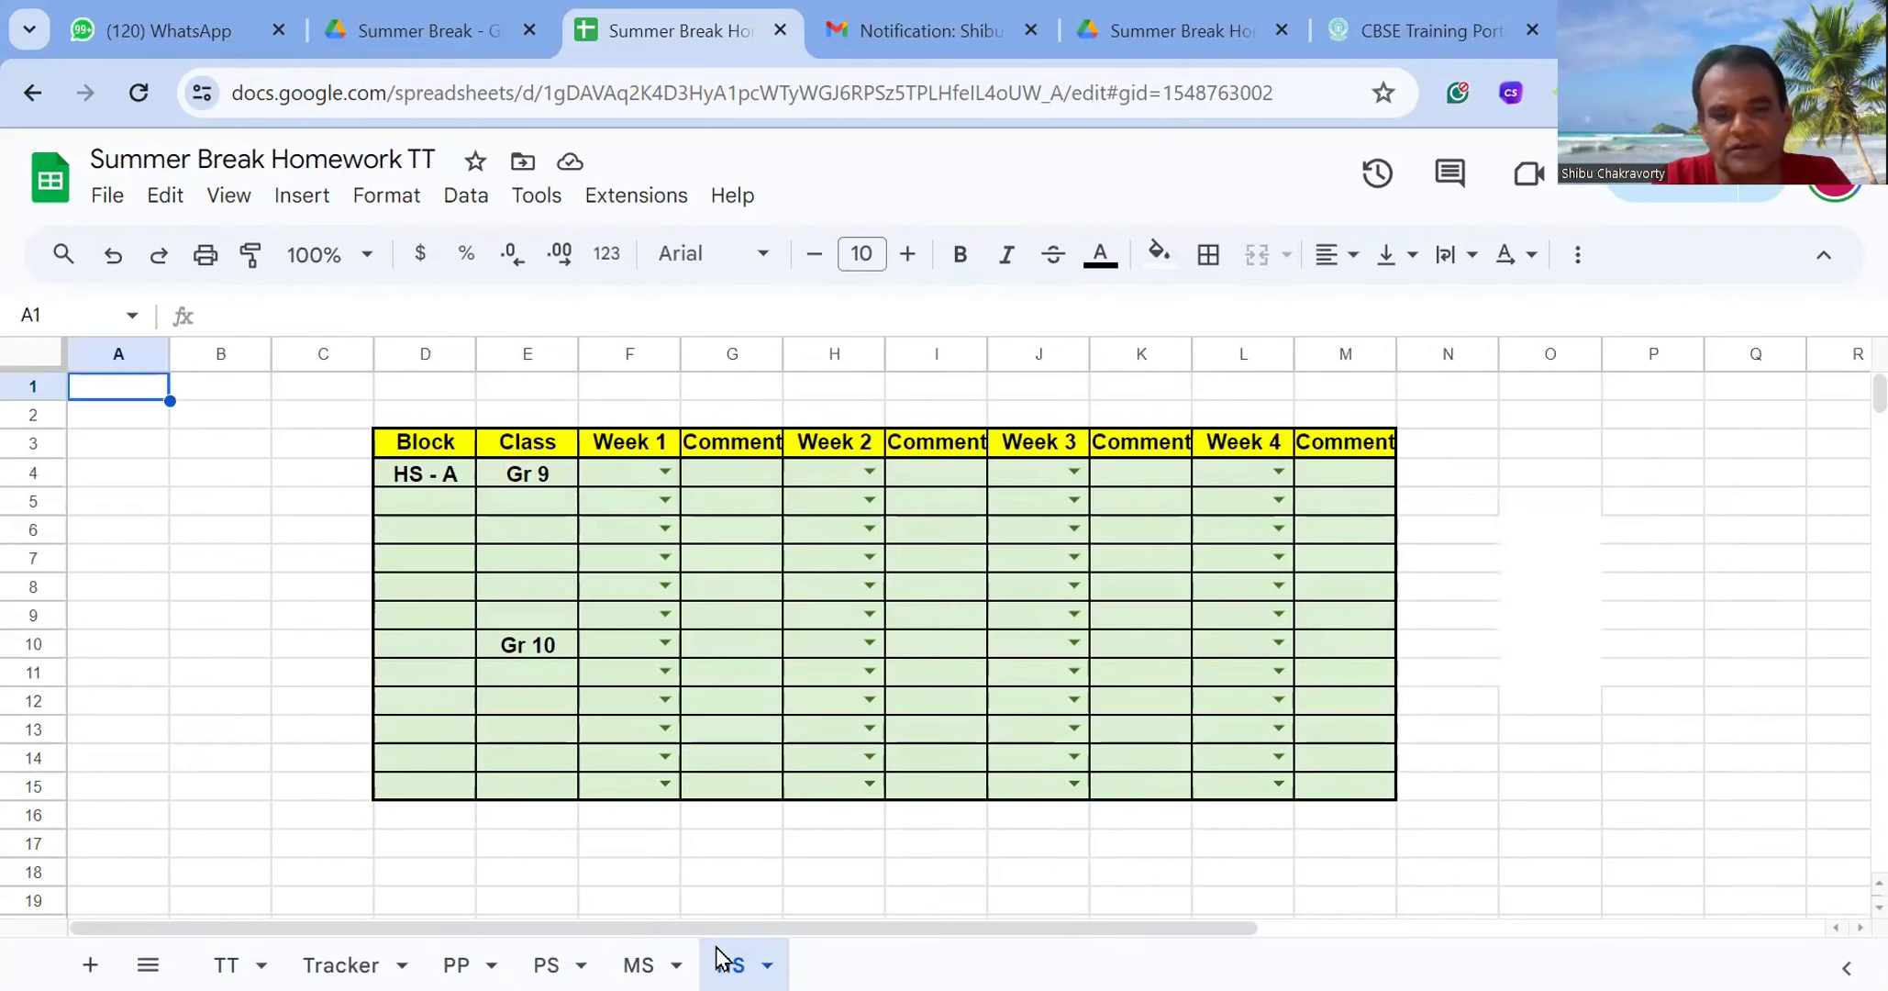
On the Tracker sheet, fit the Week 1 Comment column F to its contents
left_click(350, 961)
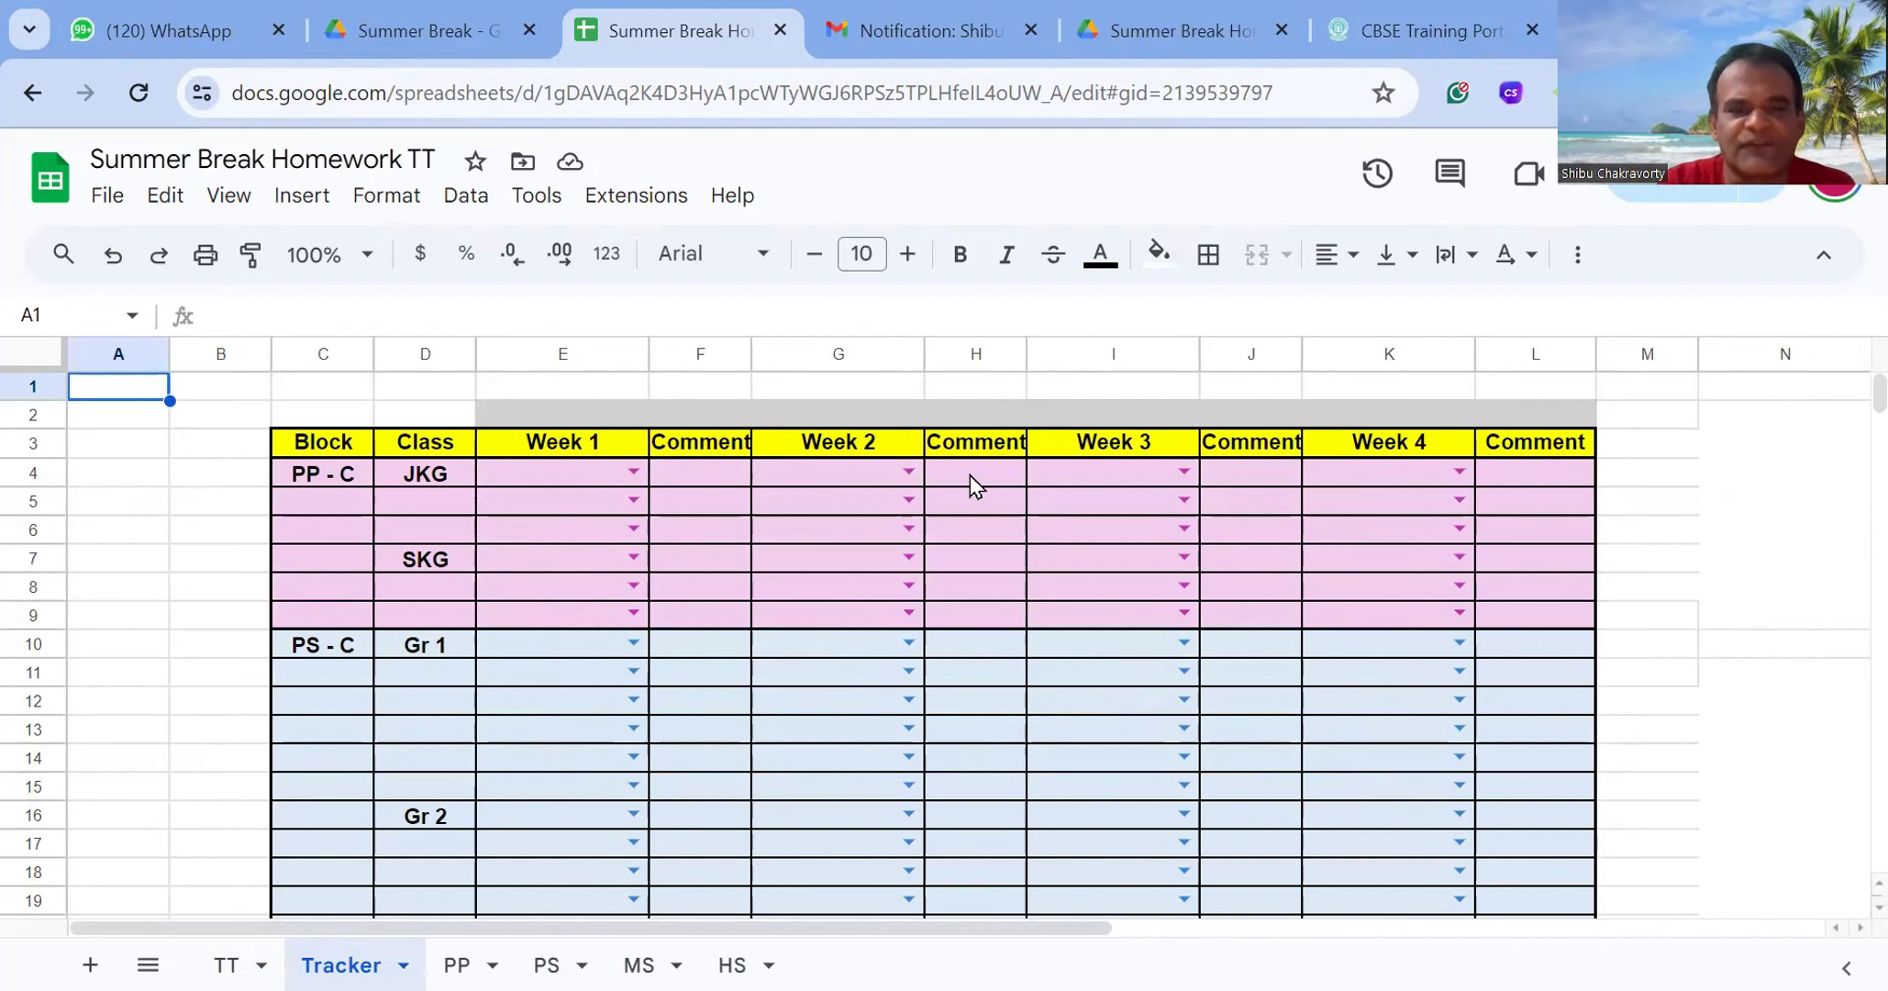
double_click(752, 351)
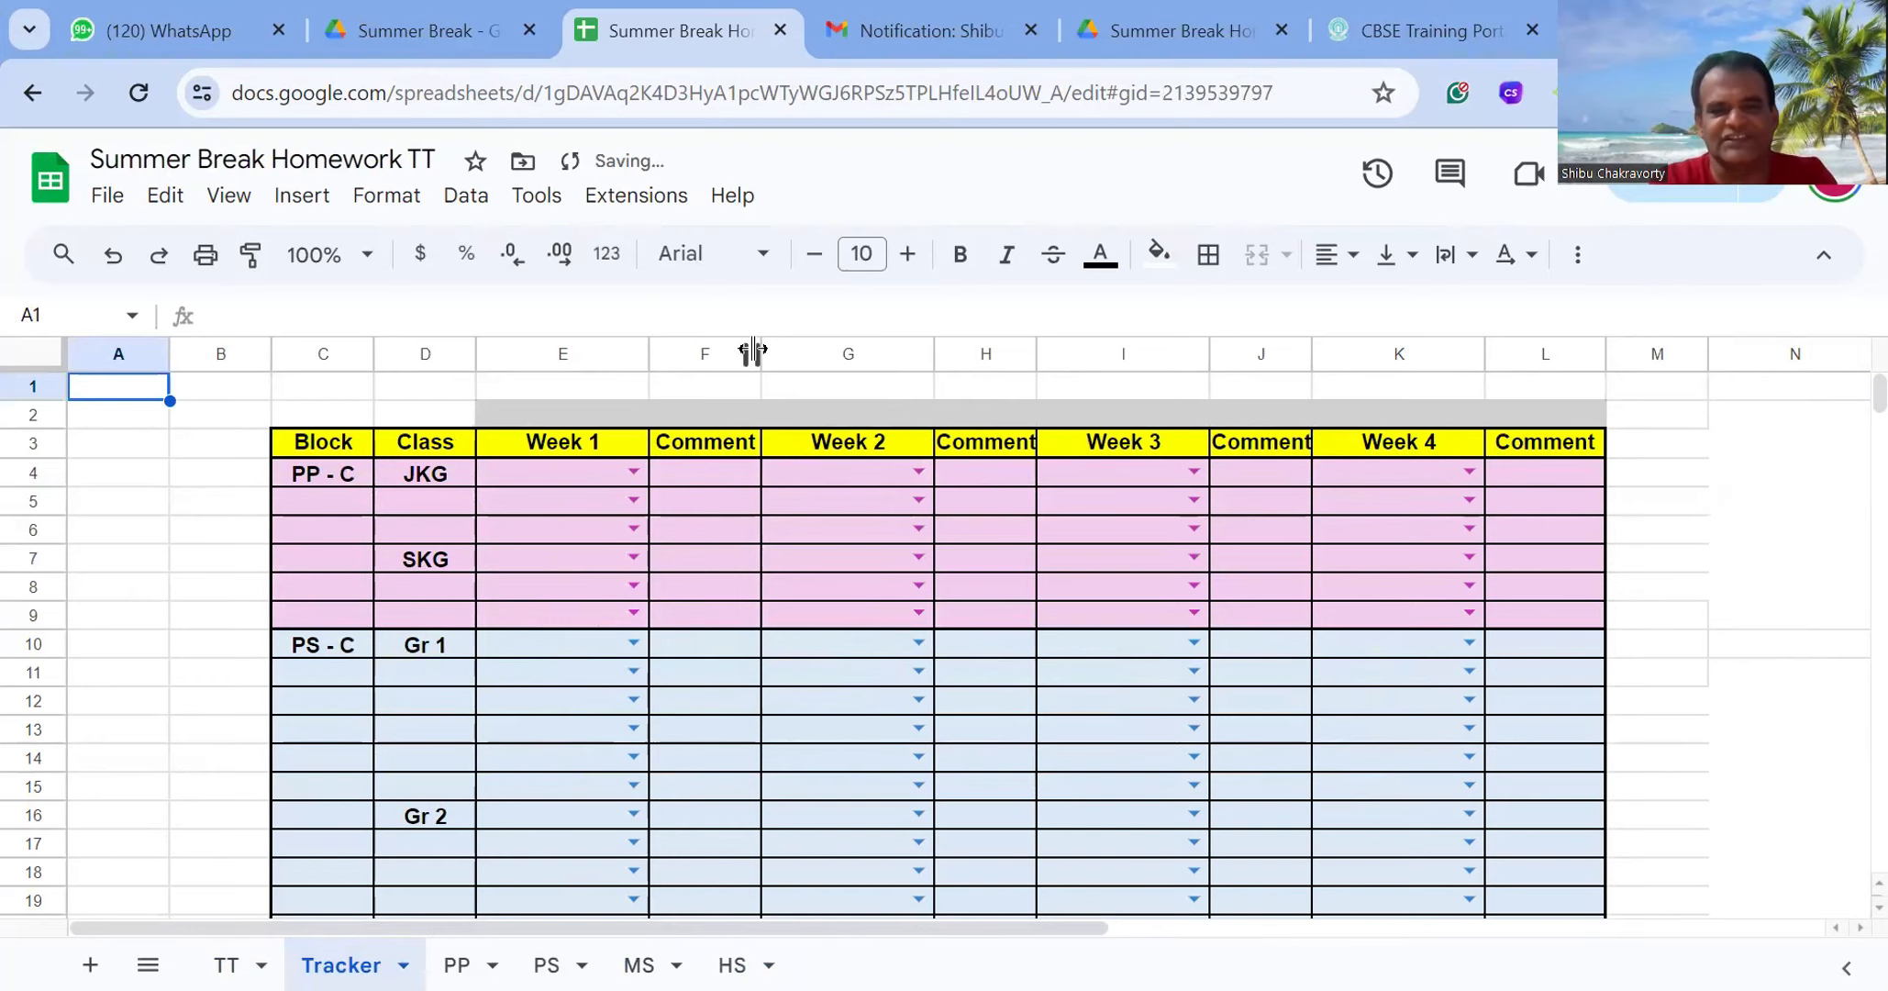
left_click(451, 958)
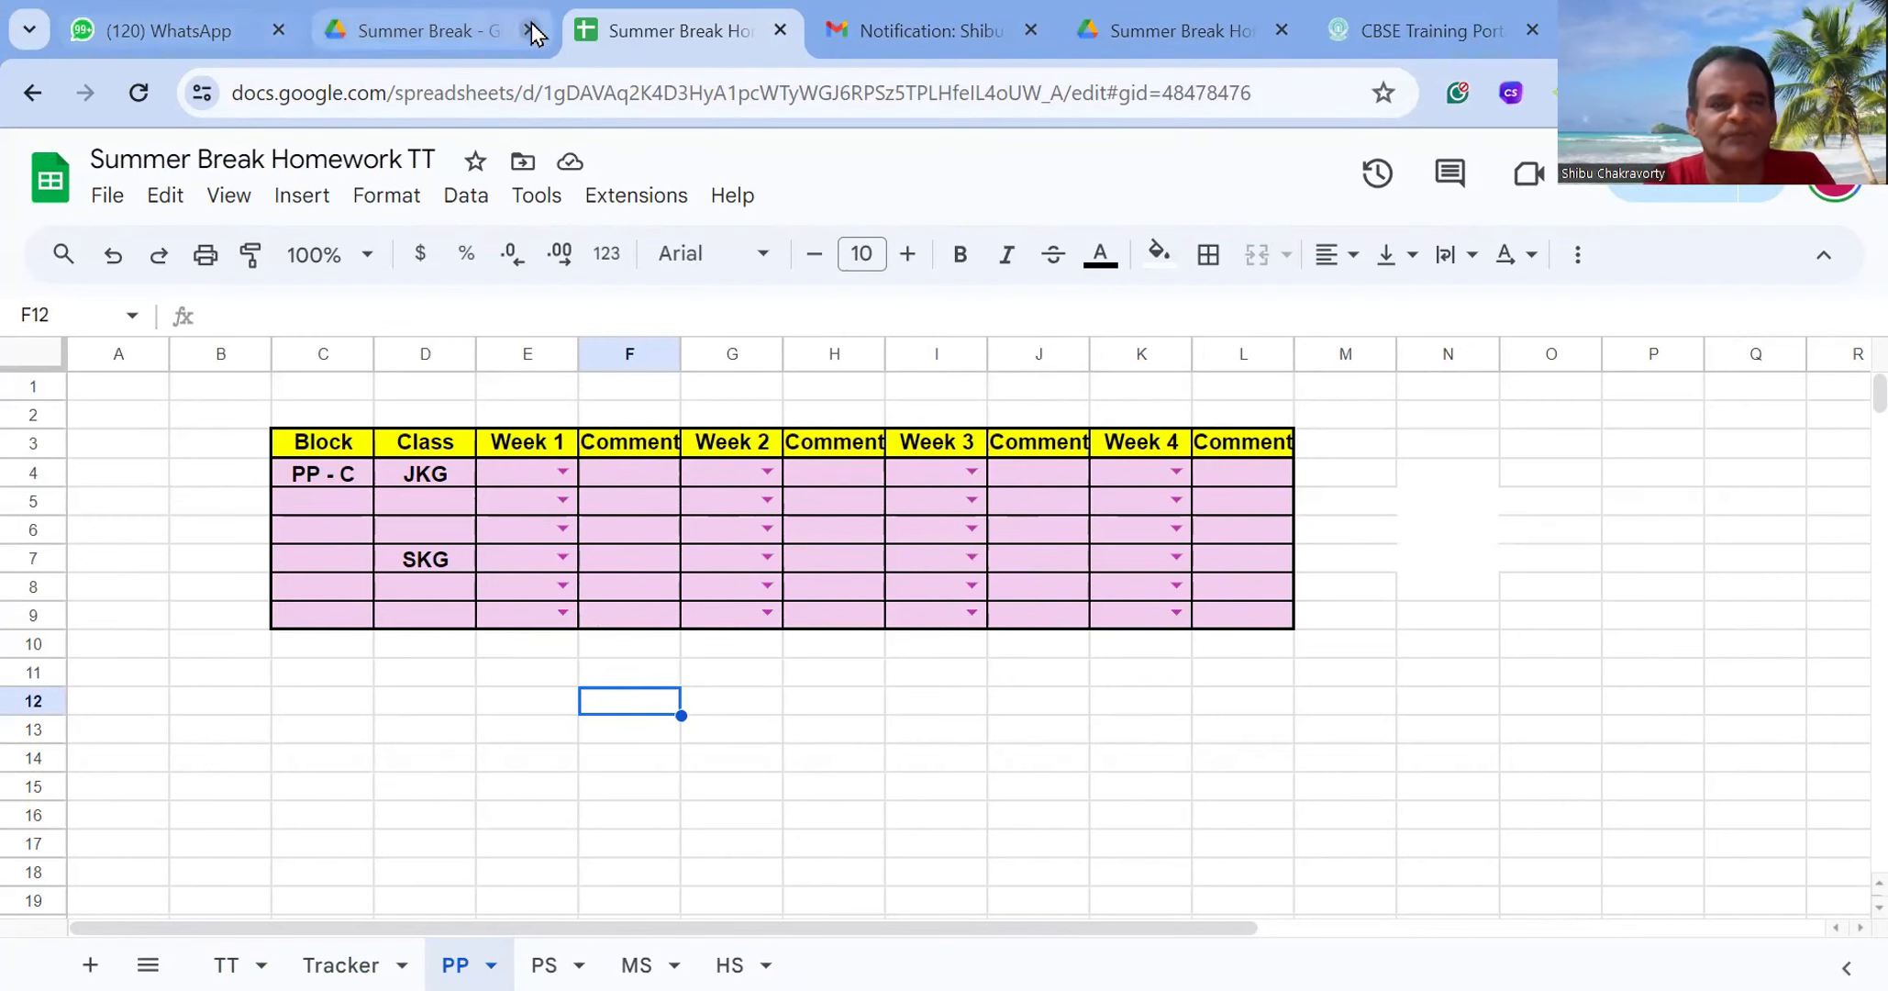
left_click(30, 95)
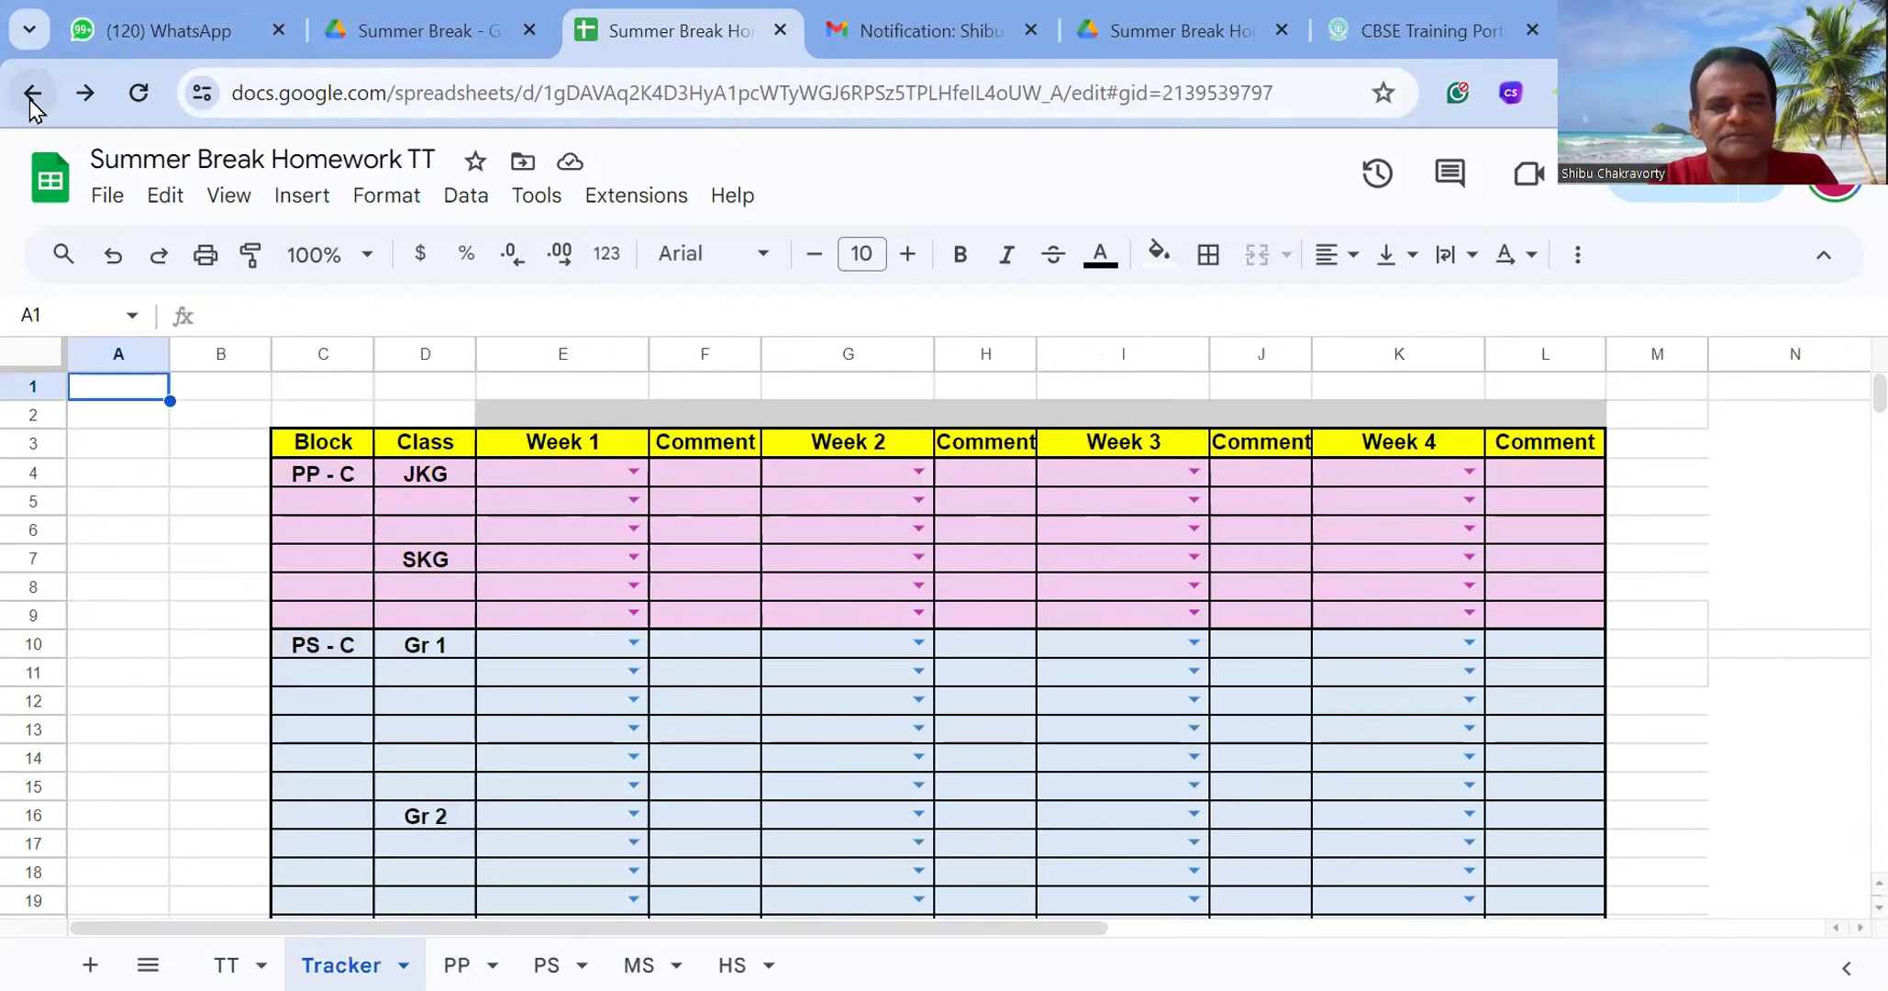
Switch to Google Drive, check the Summer Break folder and its link, and open the PS folder inside Summer Break Homework
left_click(167, 32)
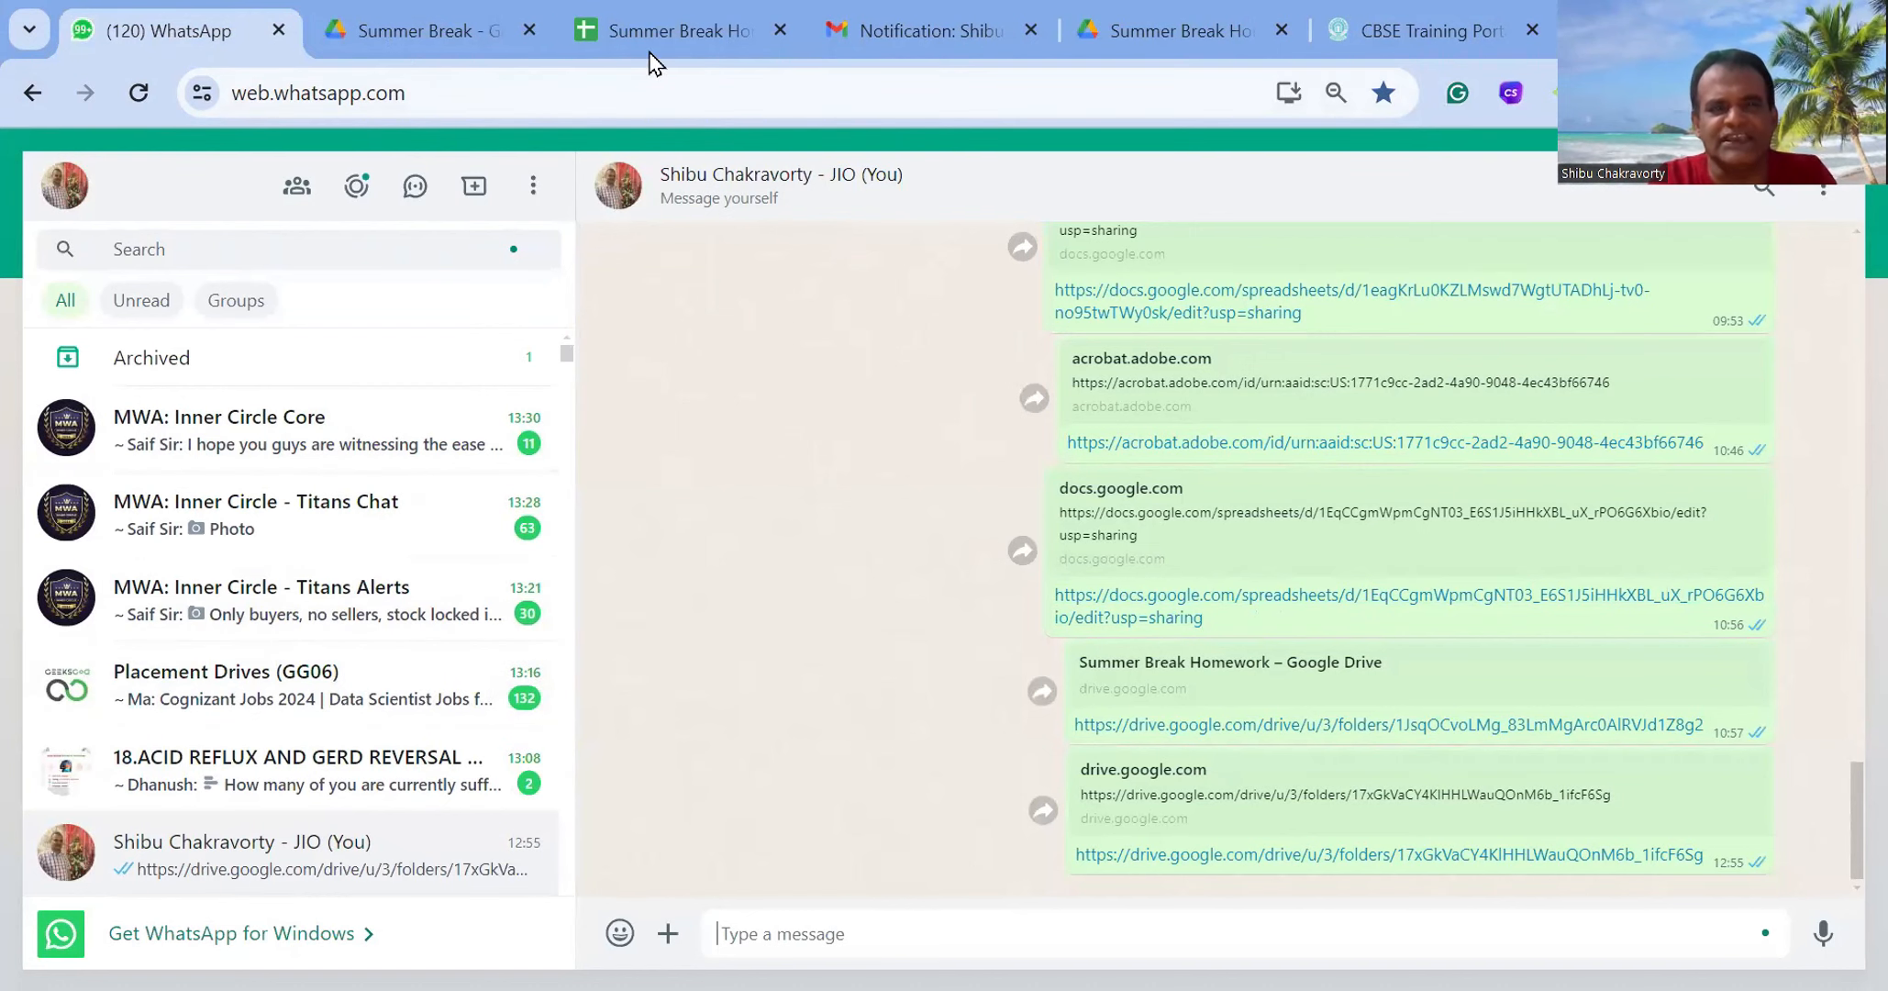
left_click(385, 30)
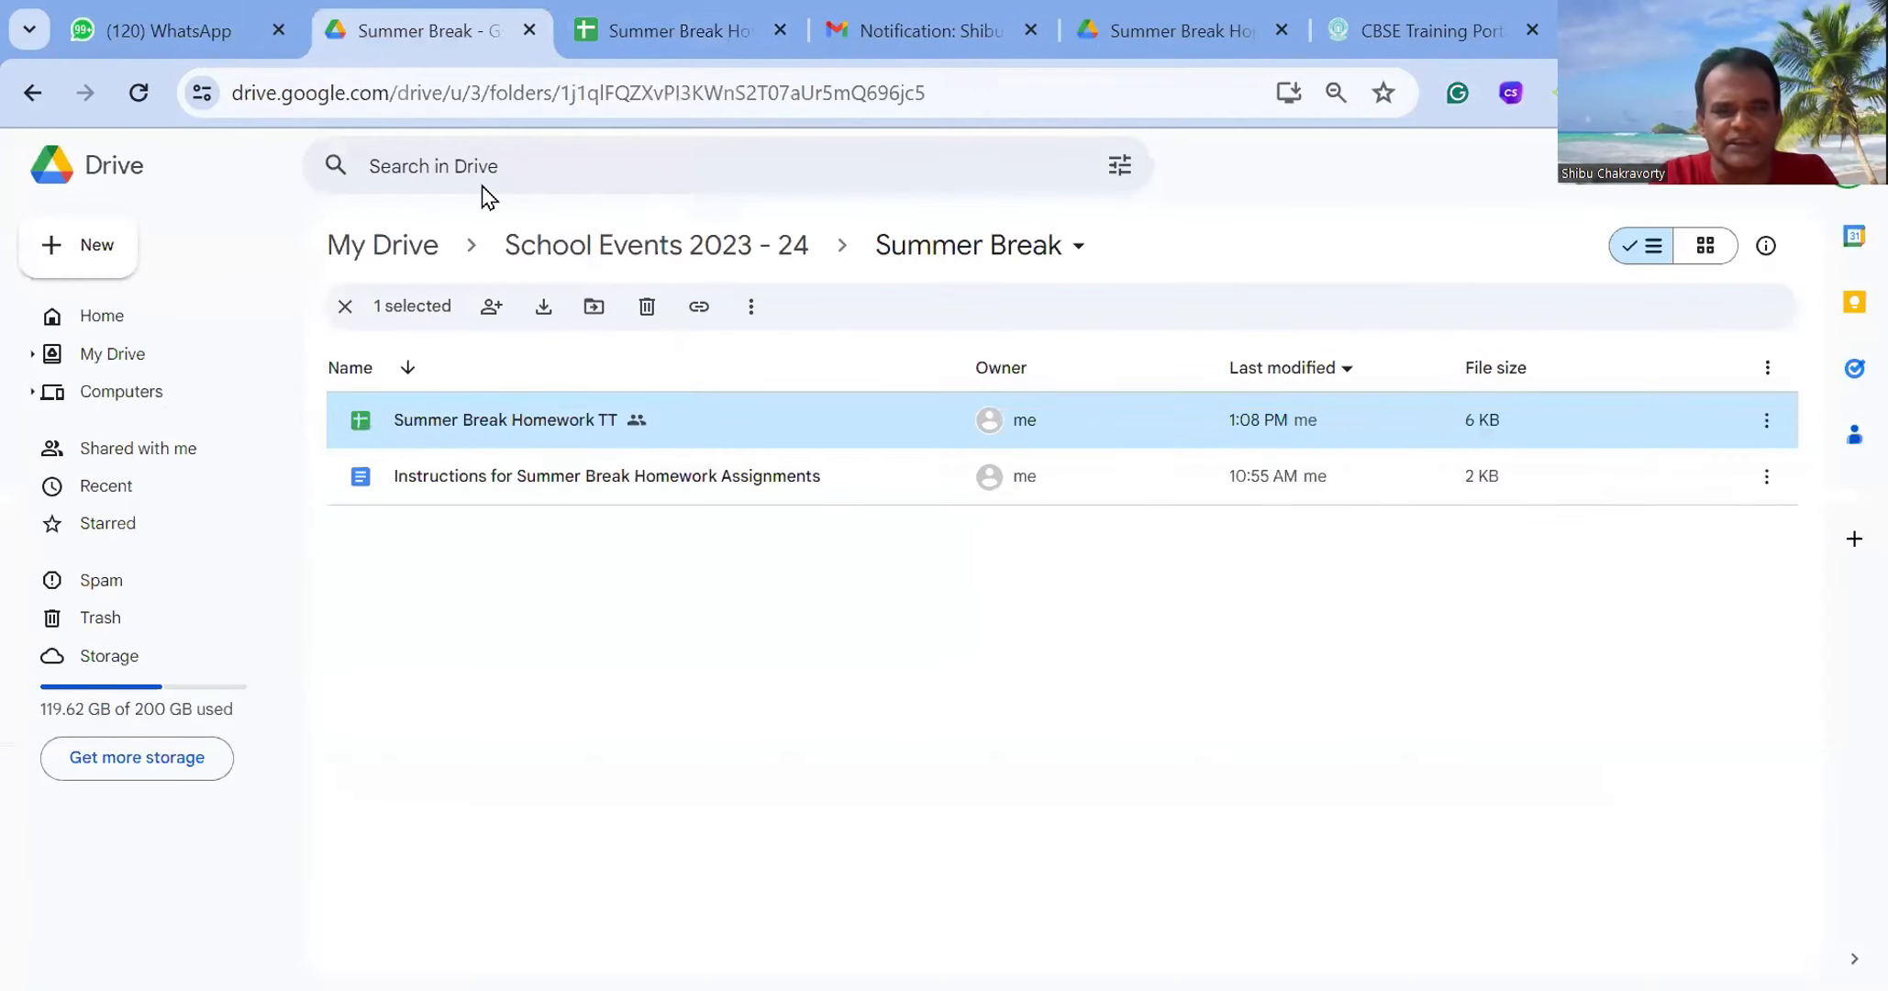
left_click(987, 105)
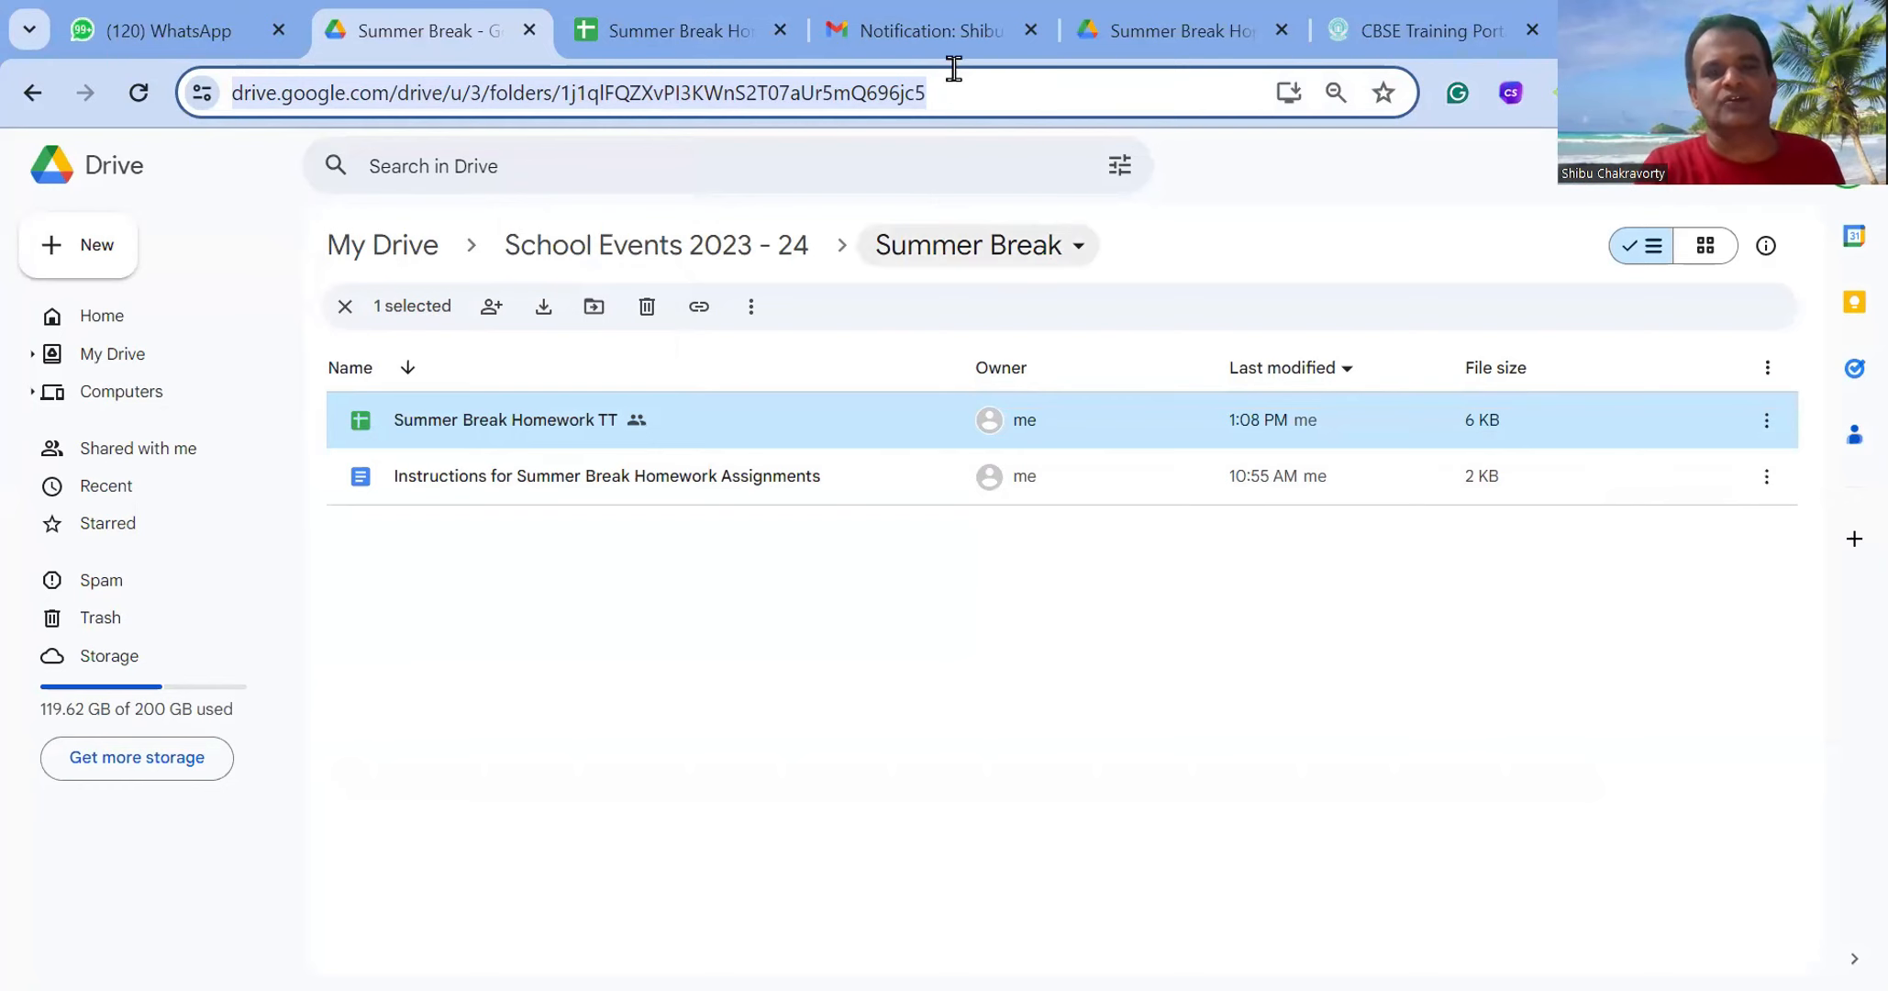
left_click(1133, 37)
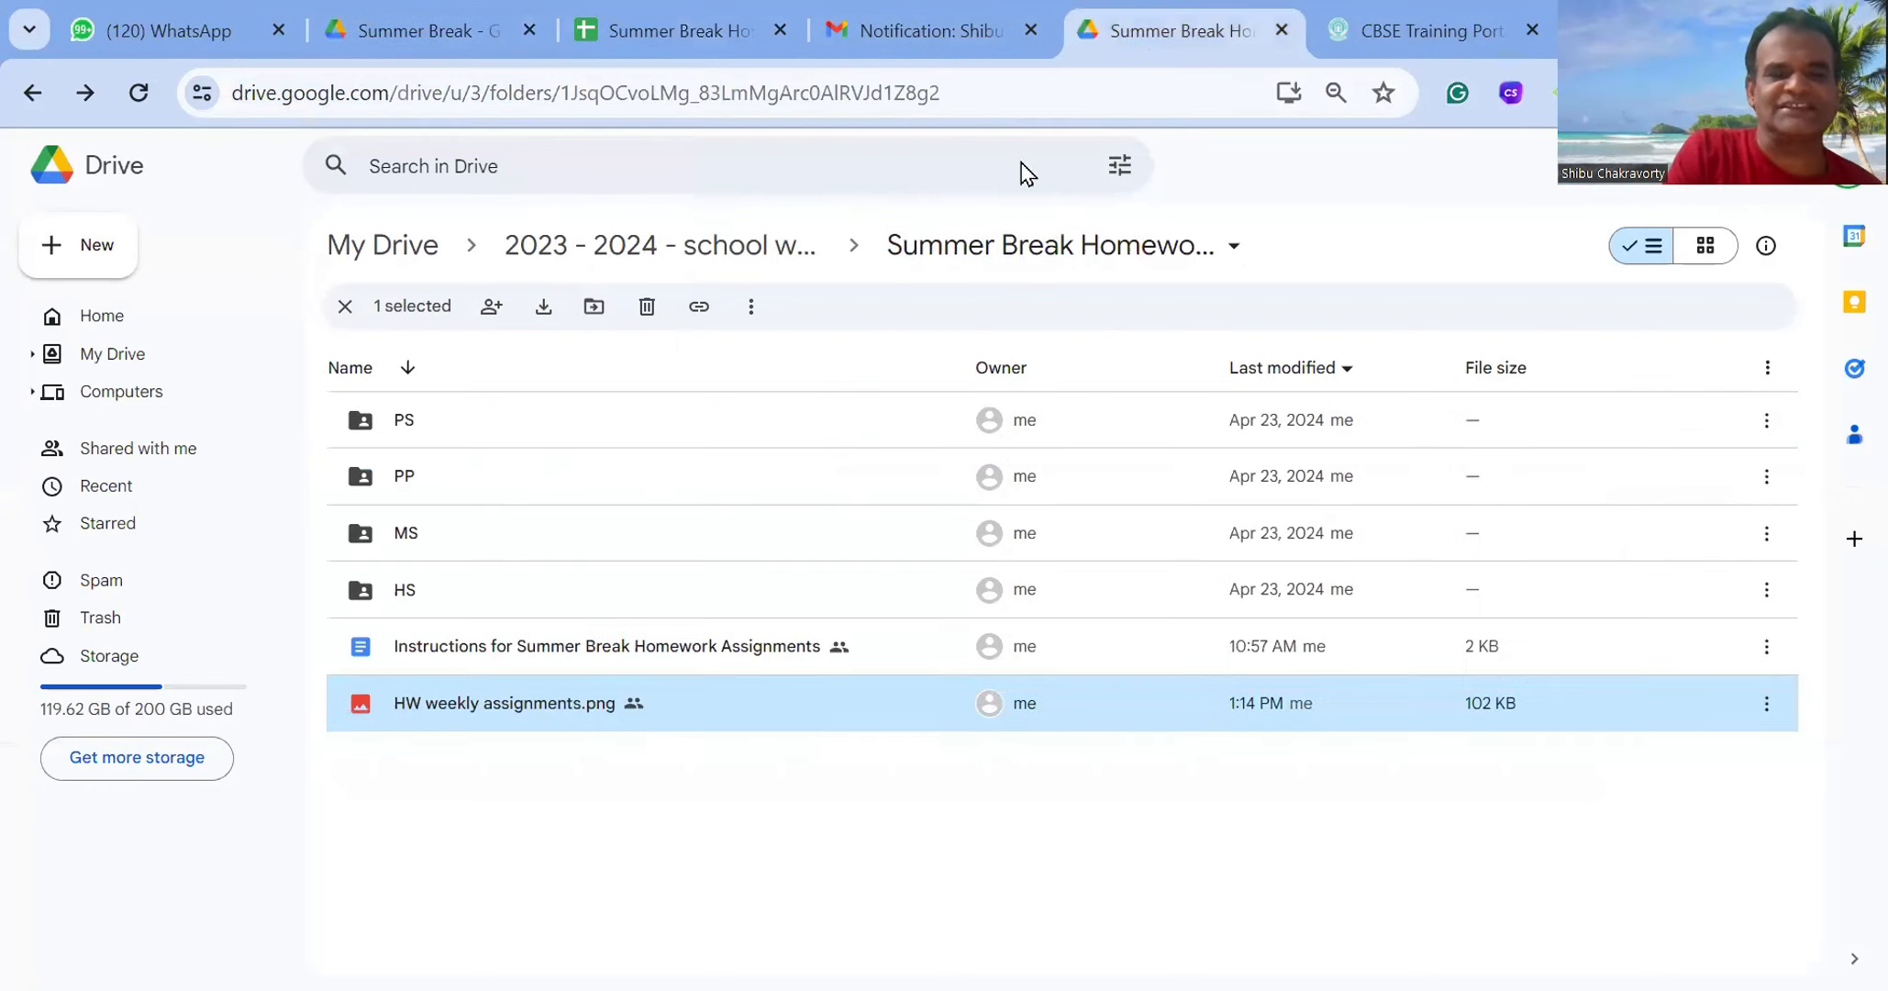
left_click(931, 849)
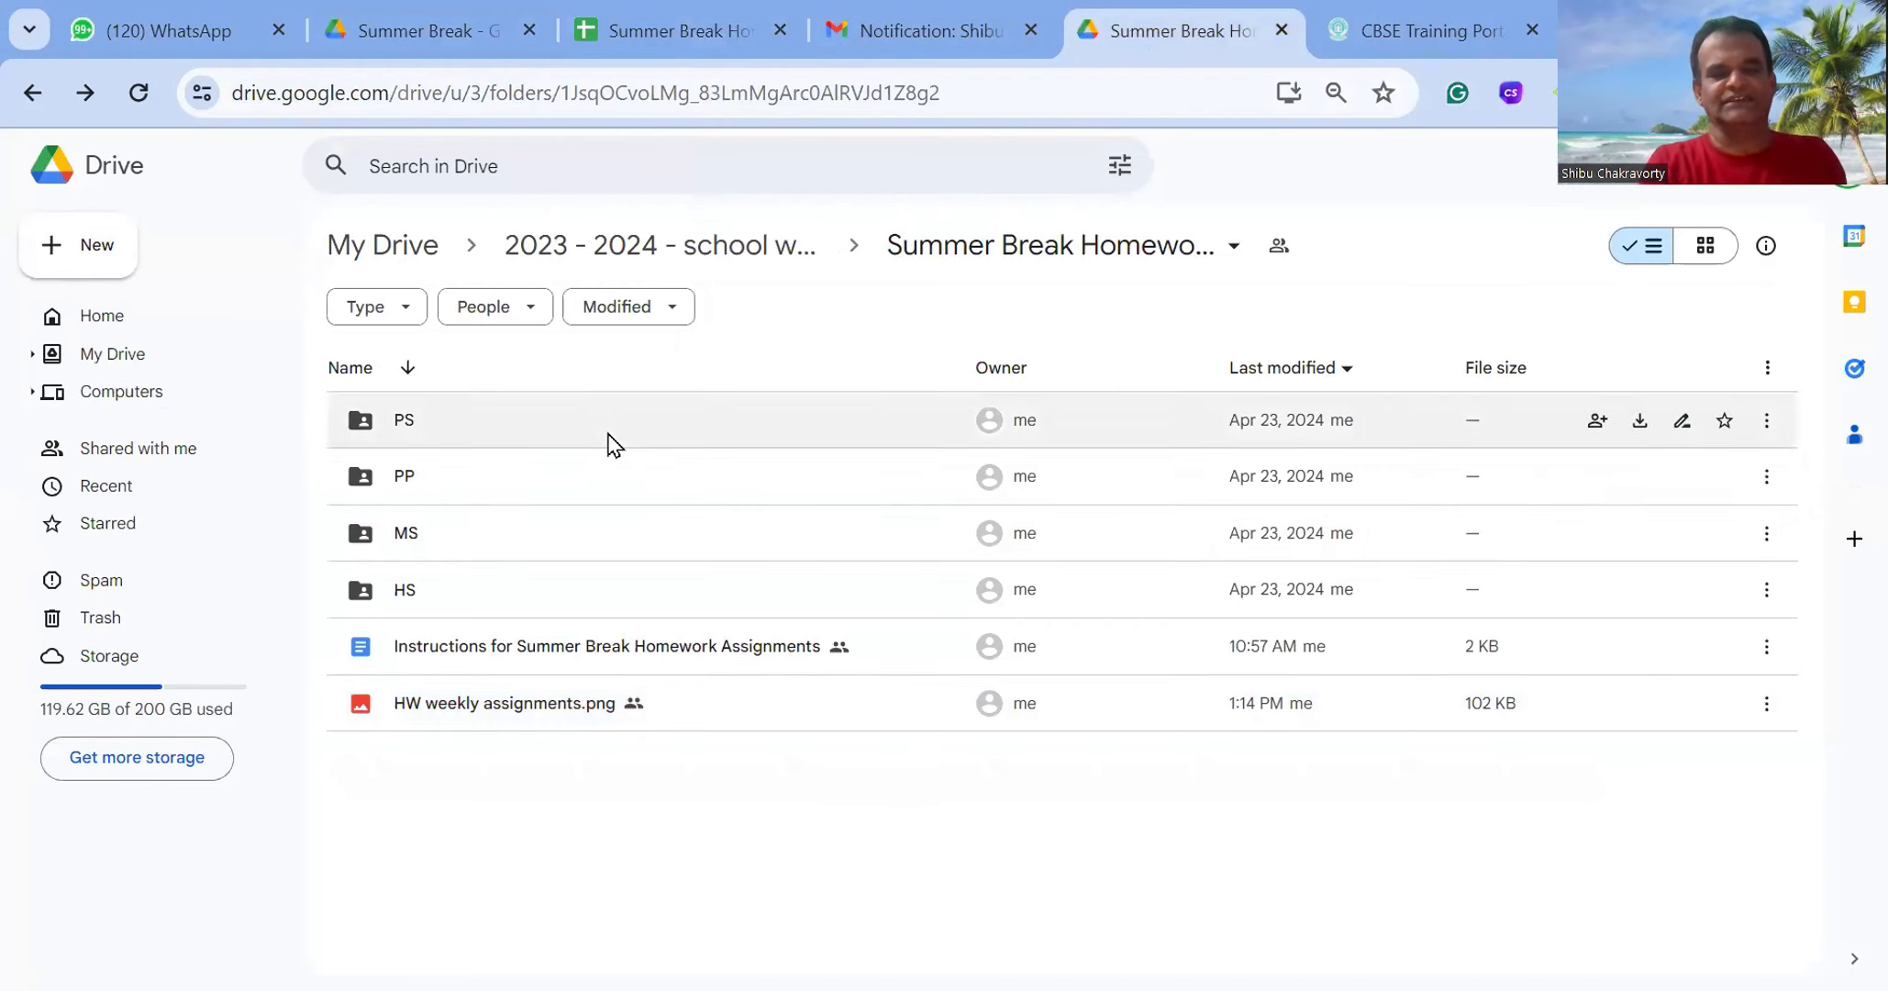
double_click(612, 444)
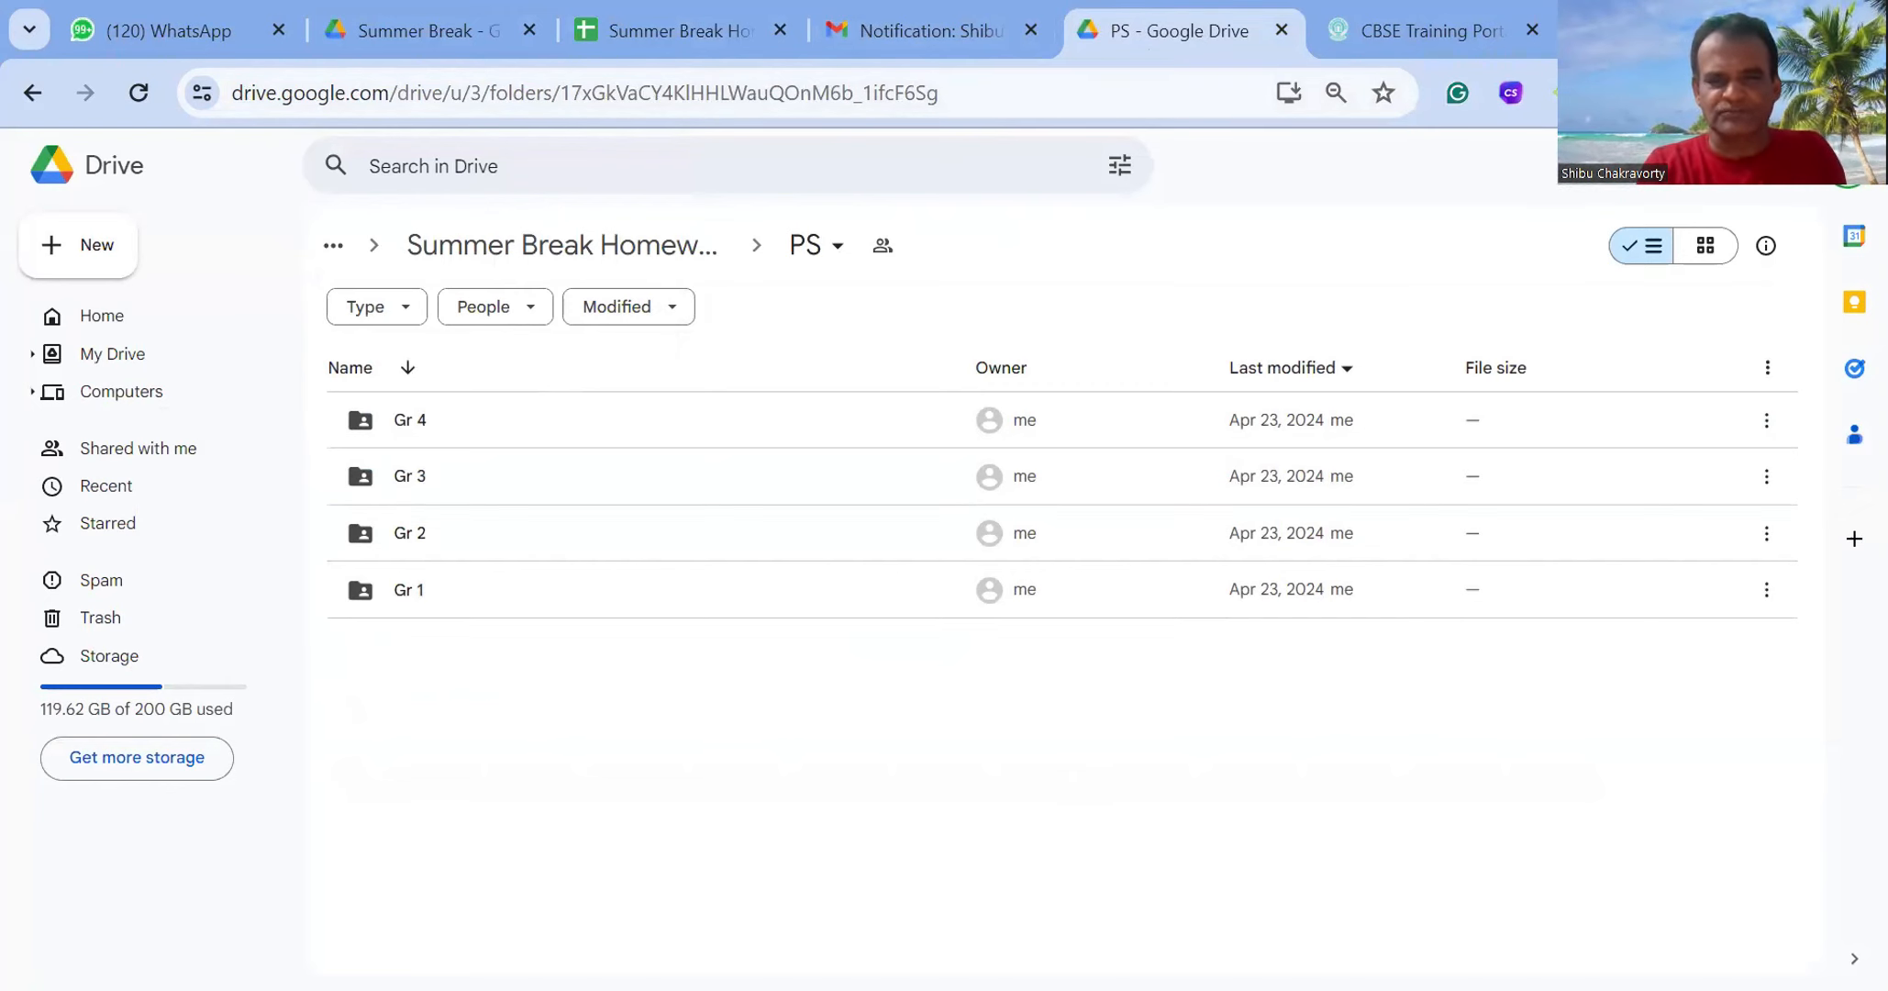
Switch to the Notepad list of Drive links, and highlight the PS HW Weekly Assignments entry
key("alt+Tab")
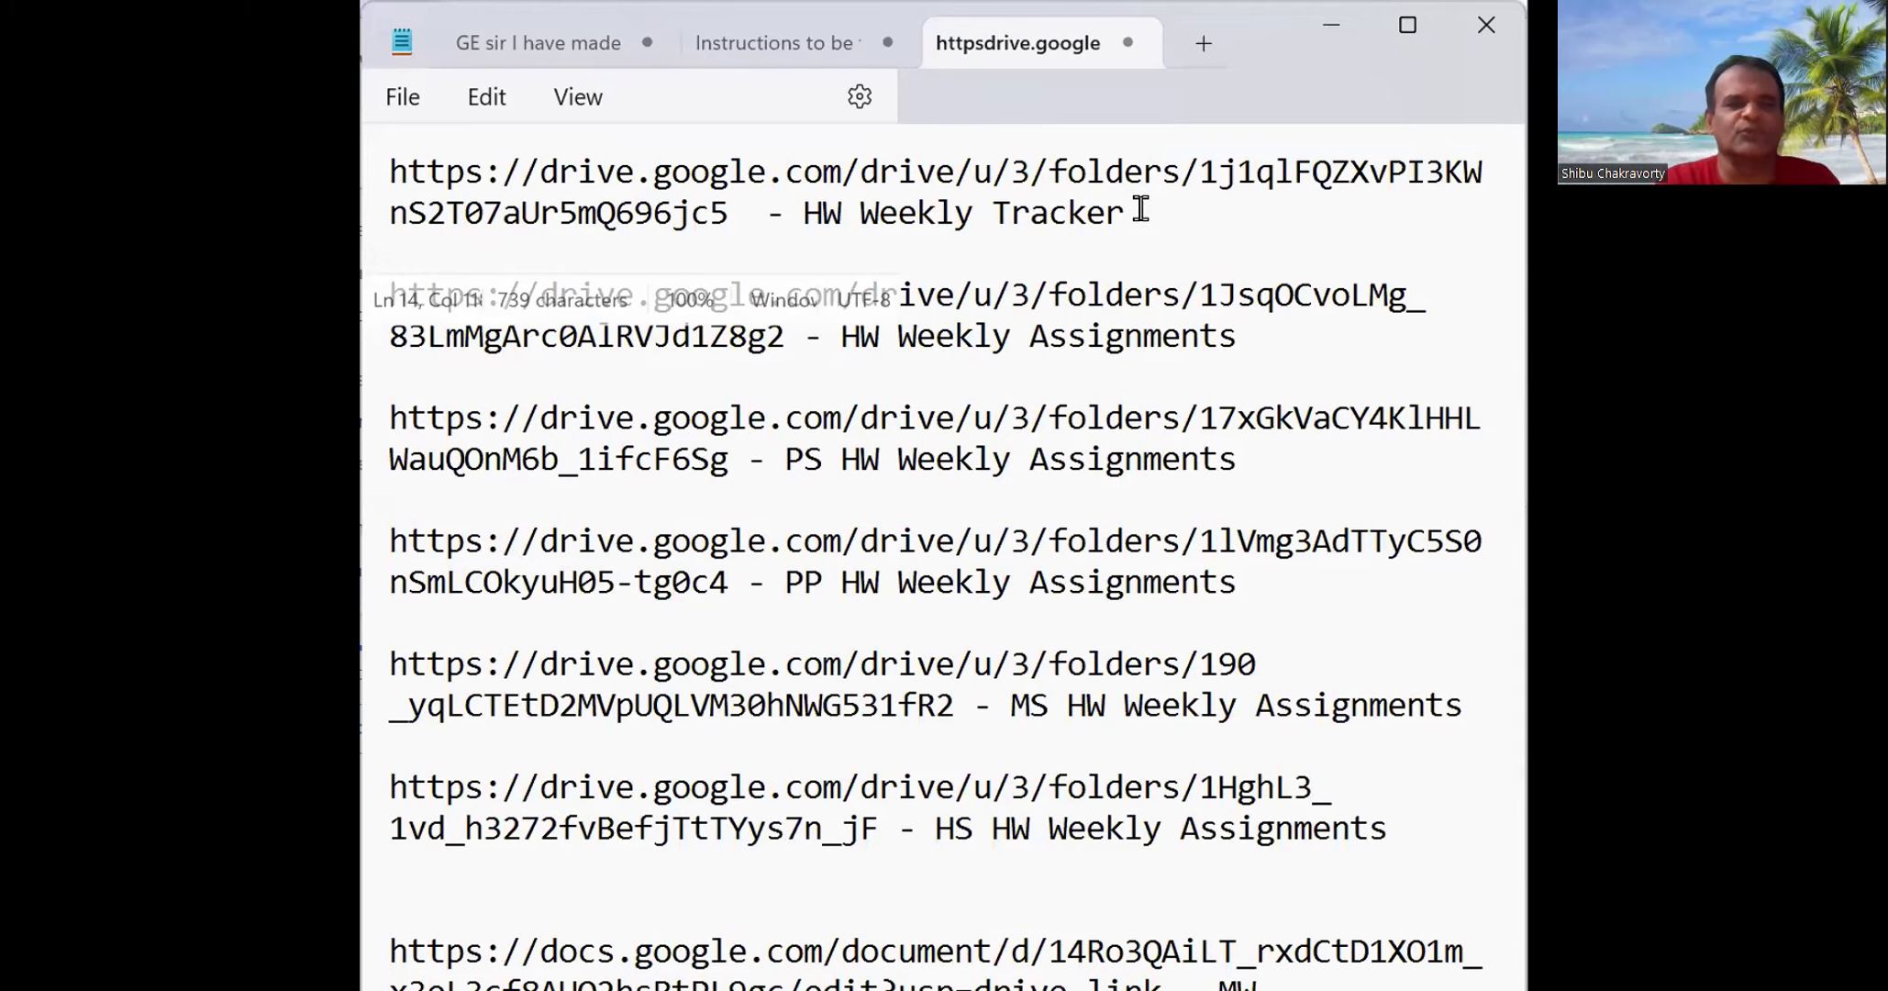
left_click(728, 213)
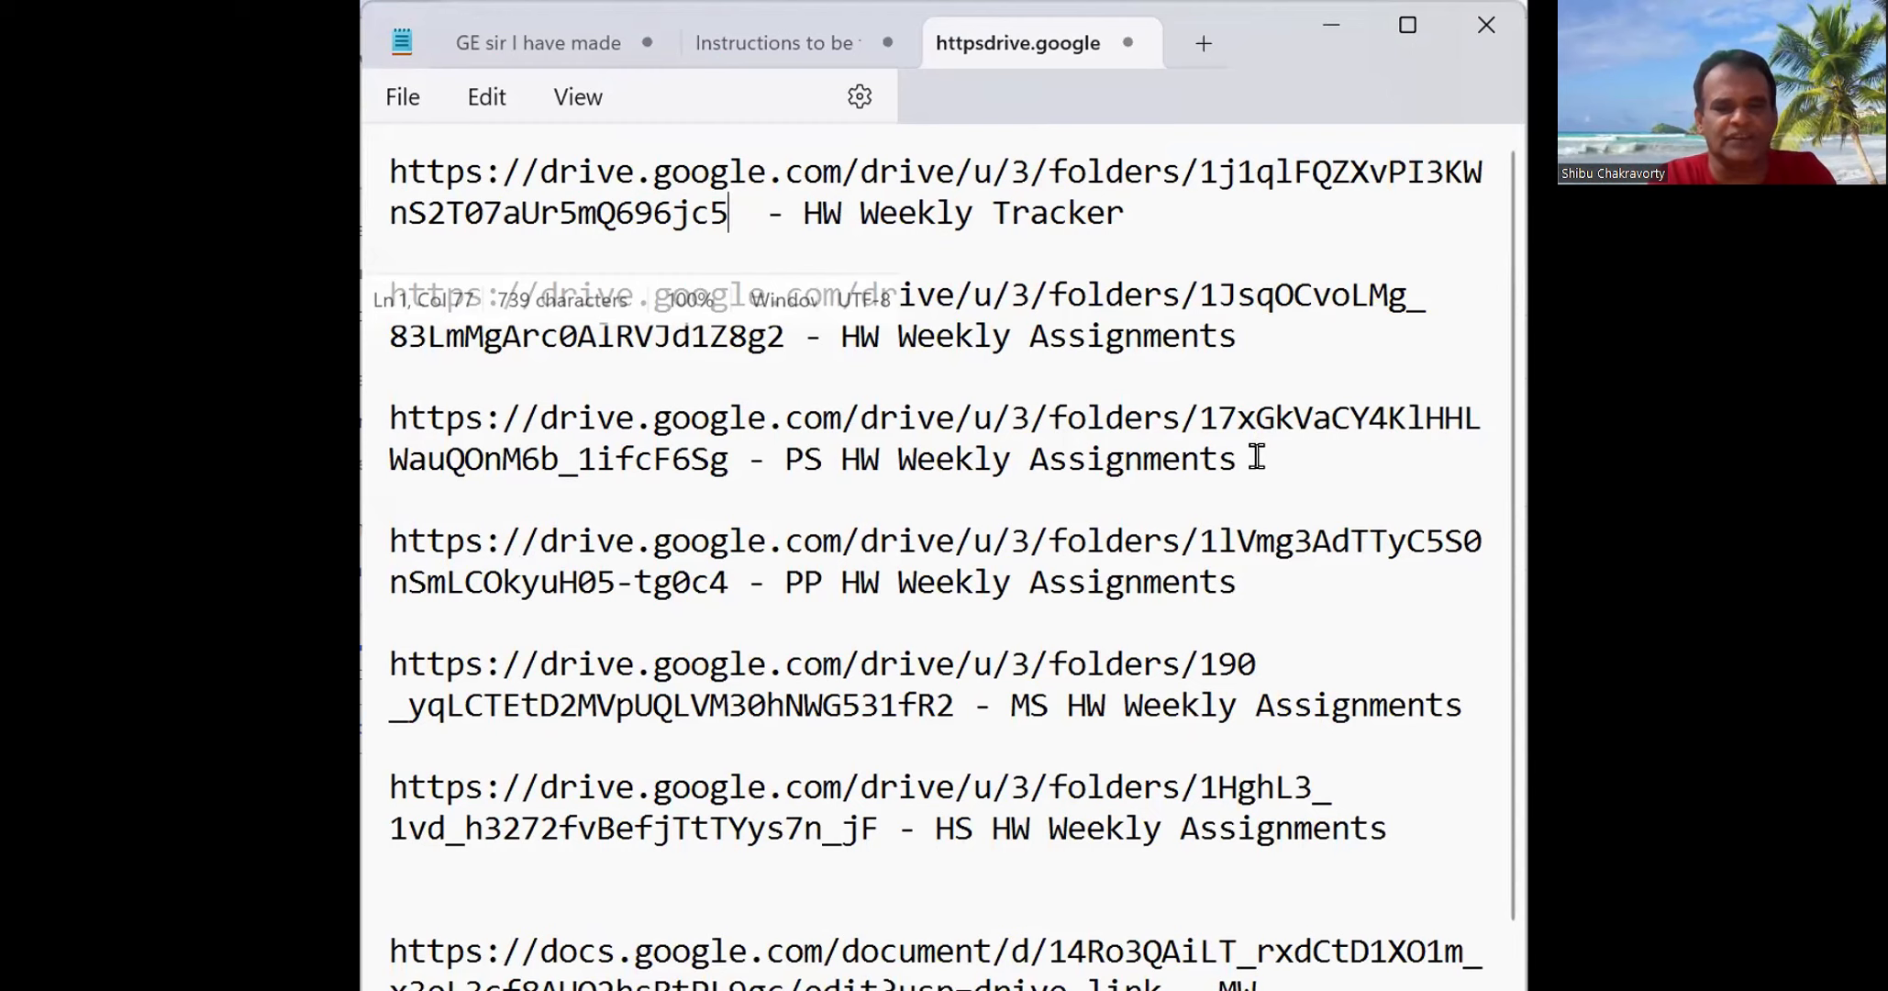
left_click_drag(1258, 463, 386, 400)
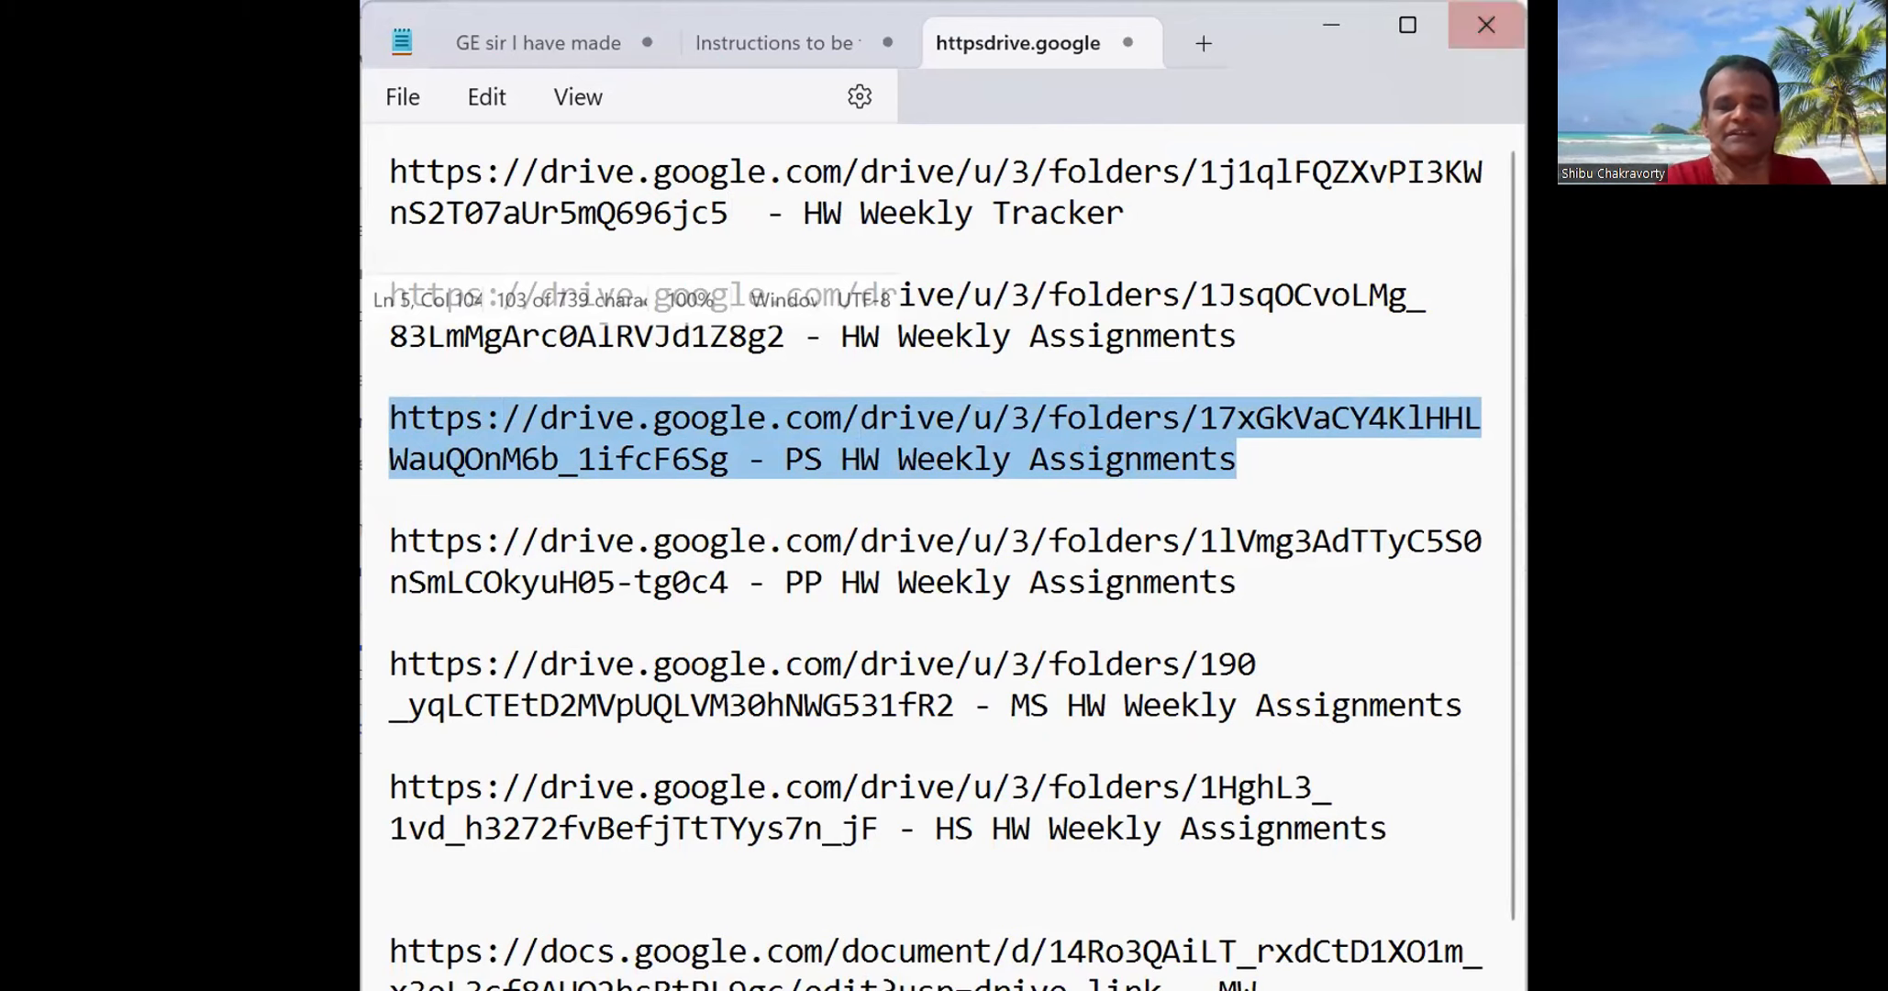
key("alt+Tab")
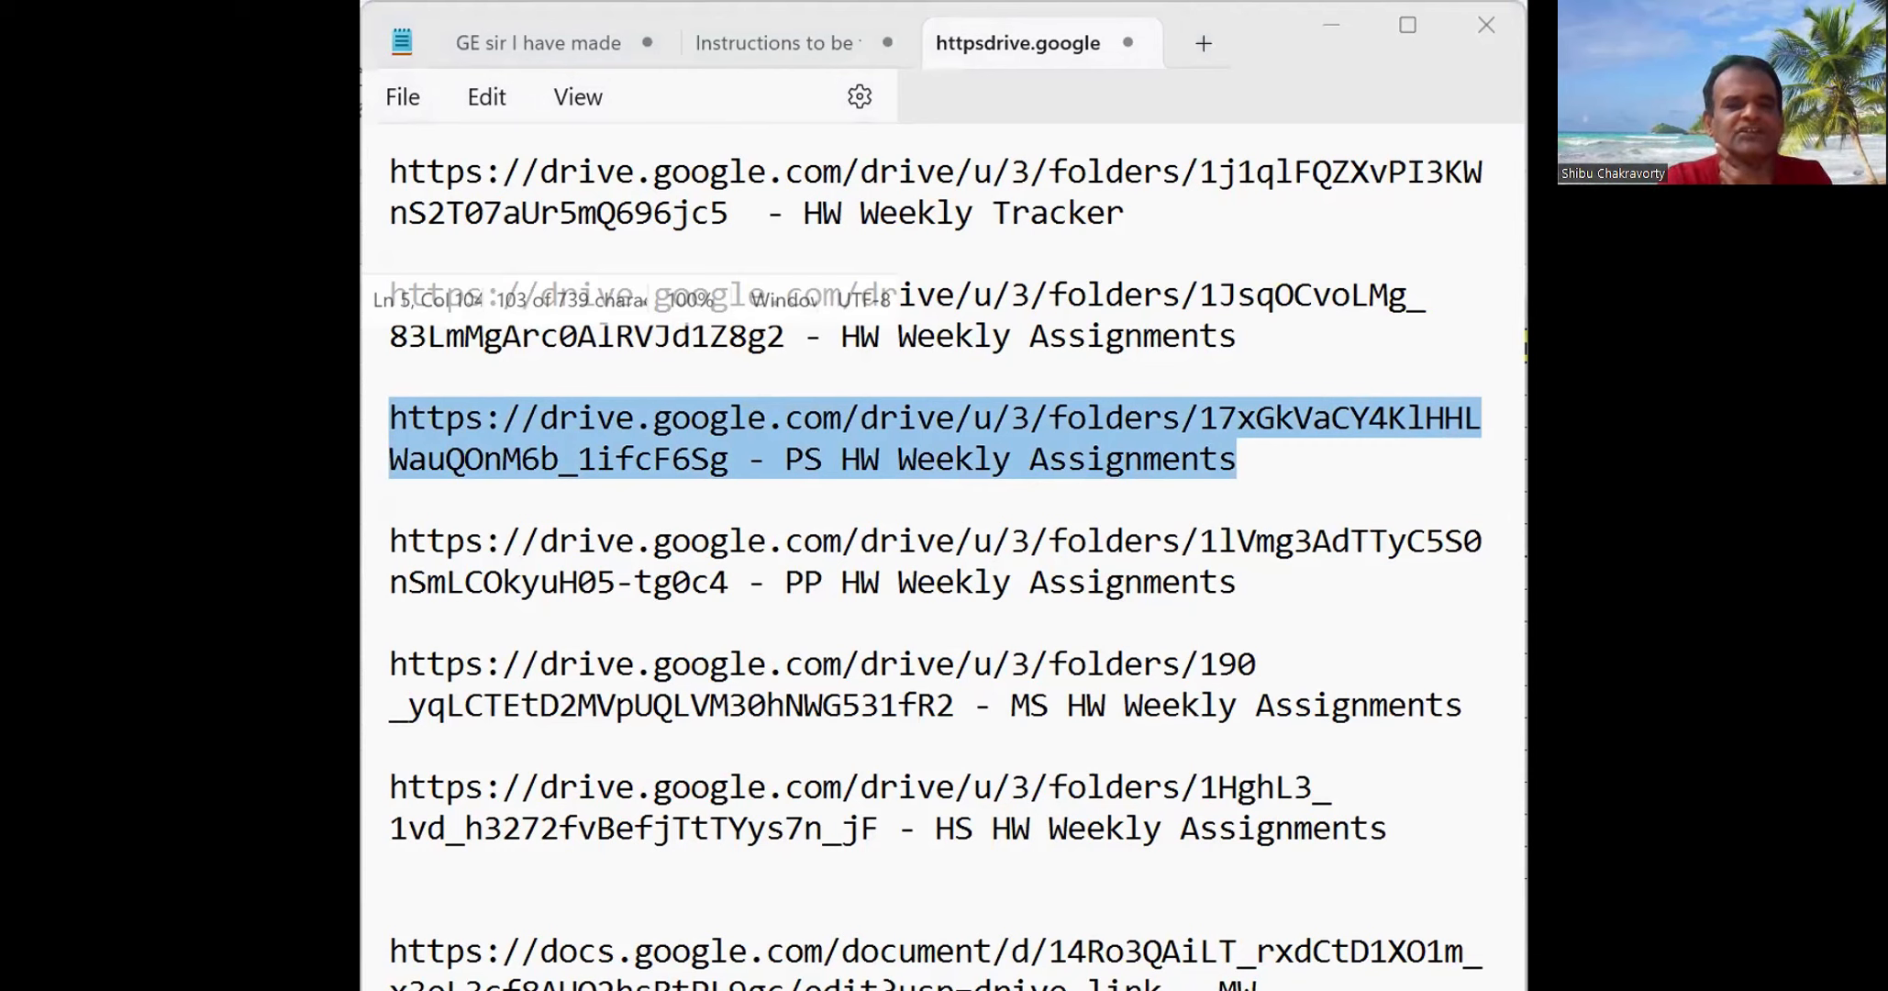
left_click(1415, 915)
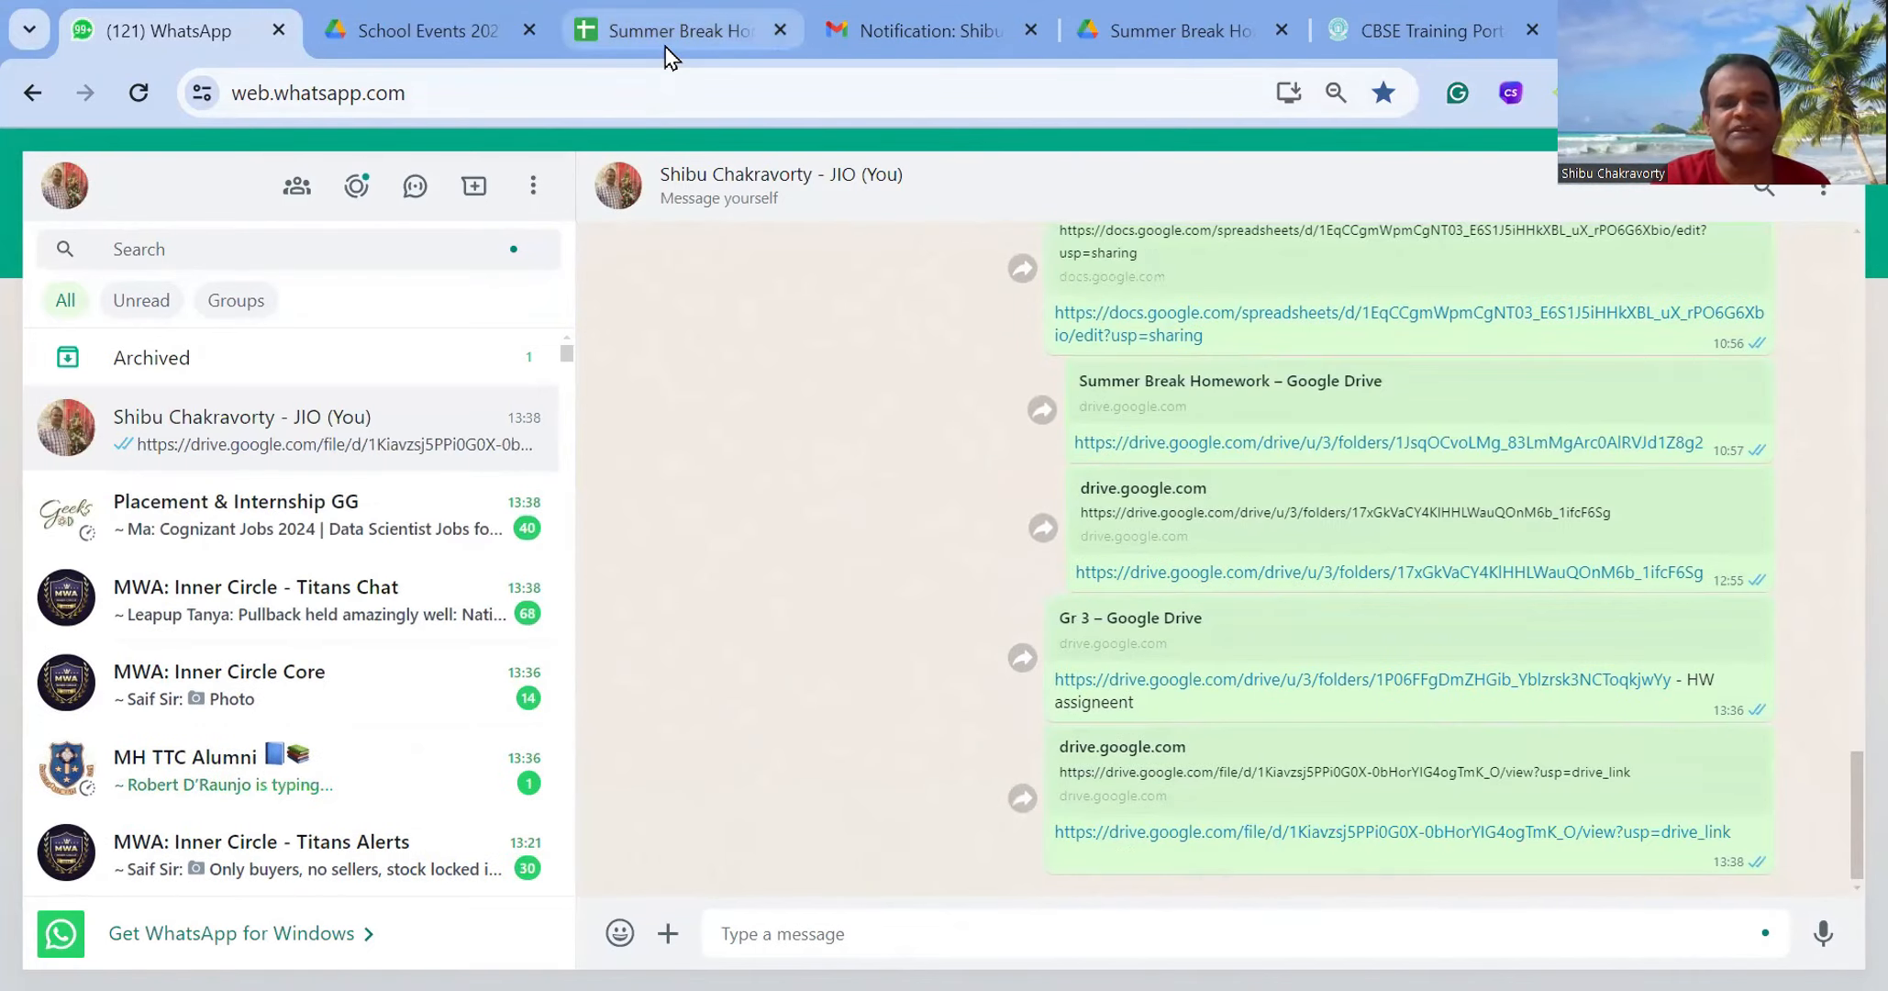
Return to the Summer Break Homework TT spreadsheet, and look through the Tracker sheet and its subject entry in N7
left_click(677, 30)
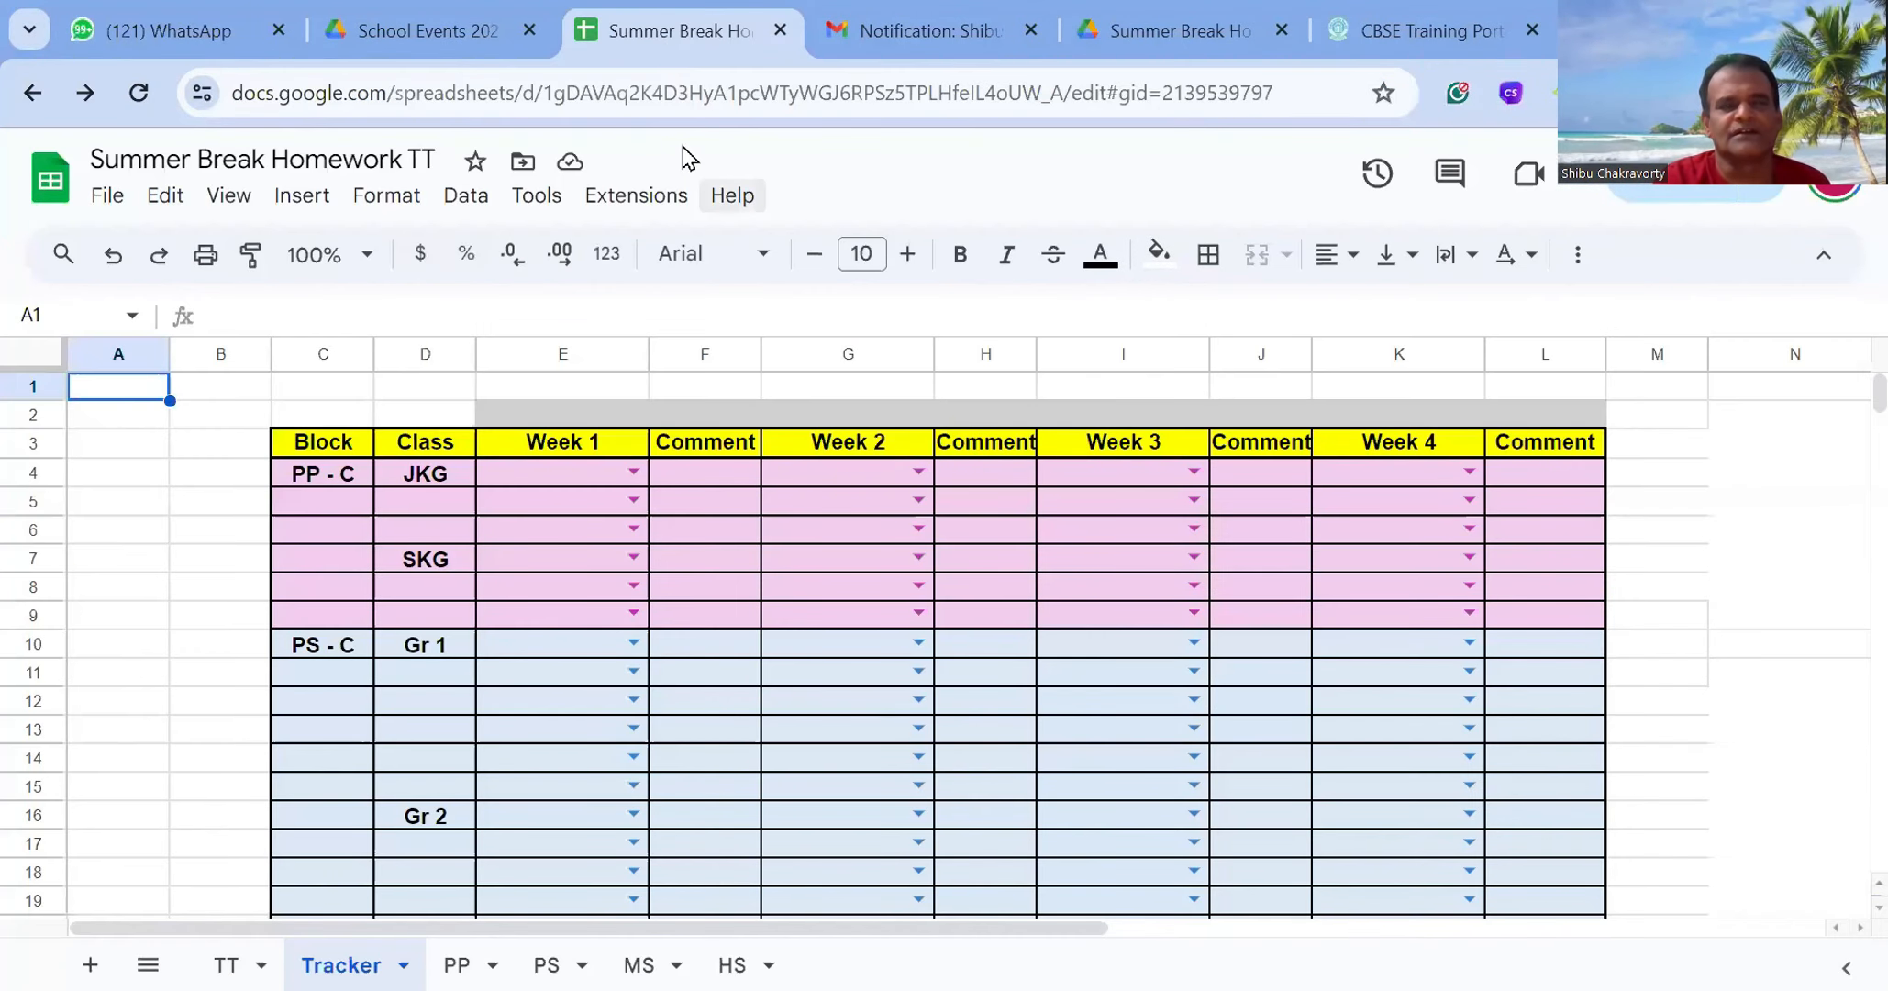
left_click(129, 561)
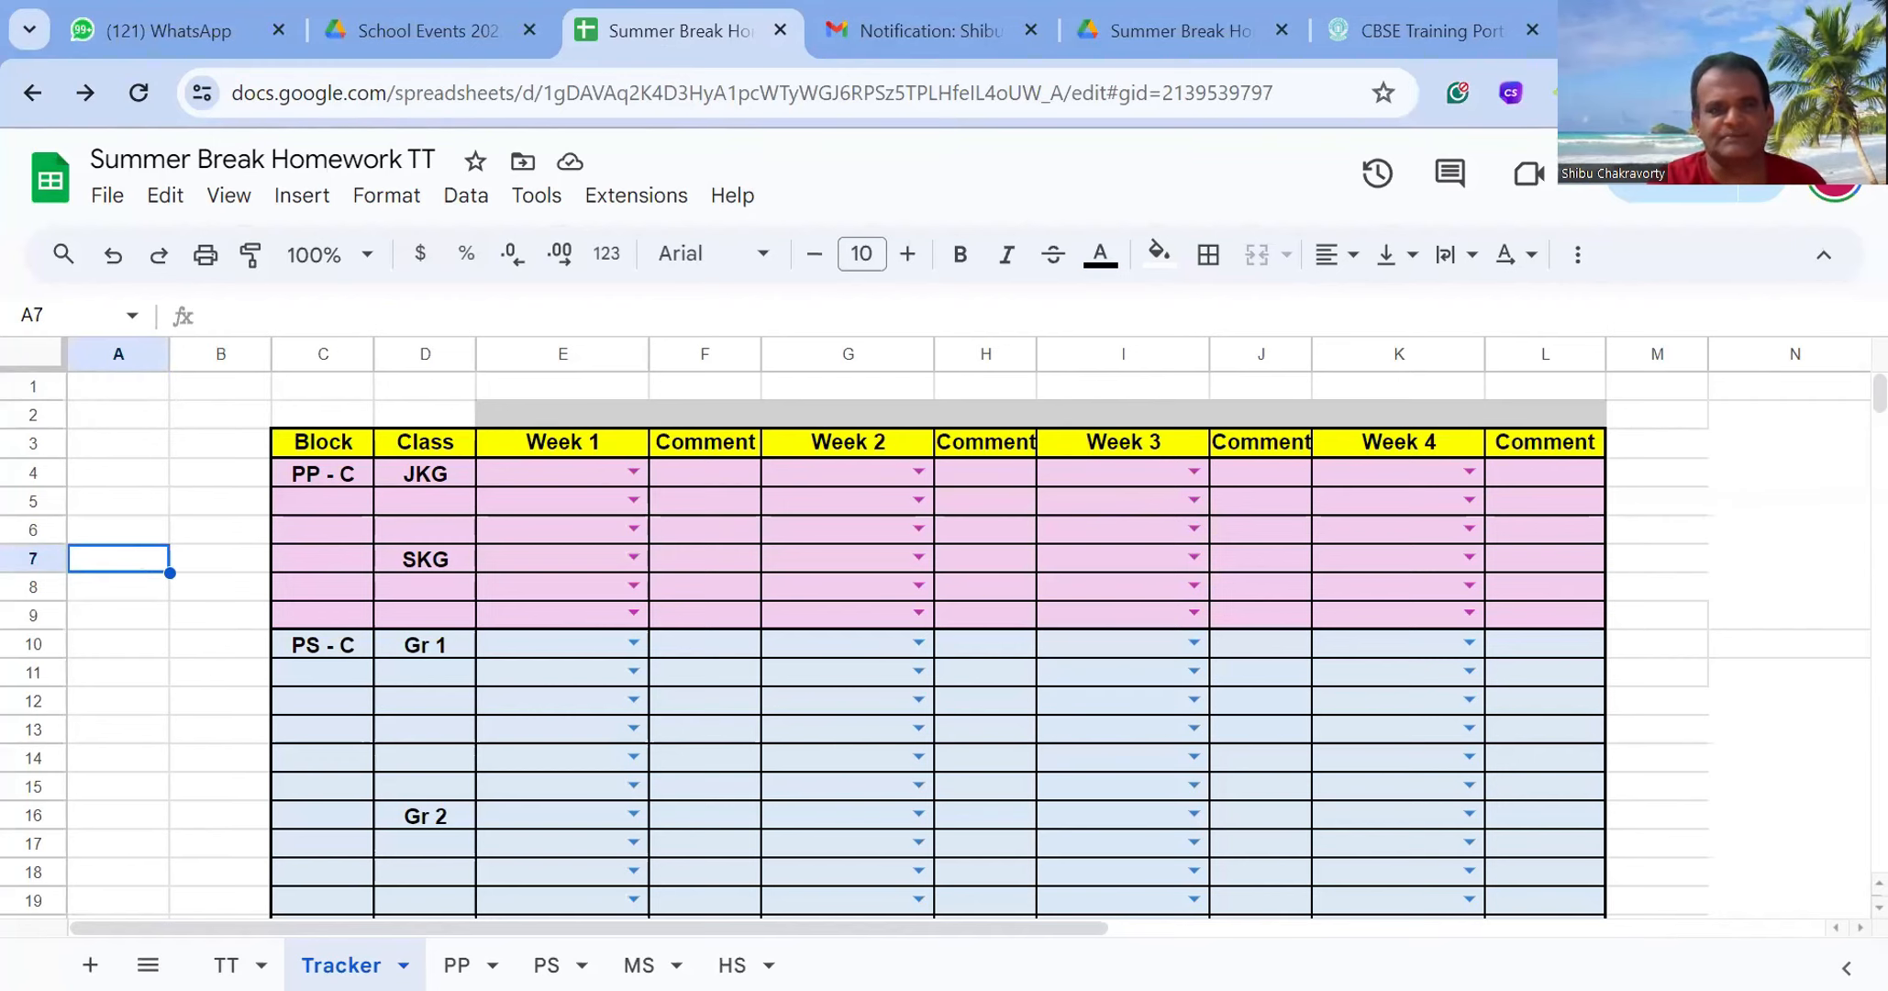
left_click(1775, 570)
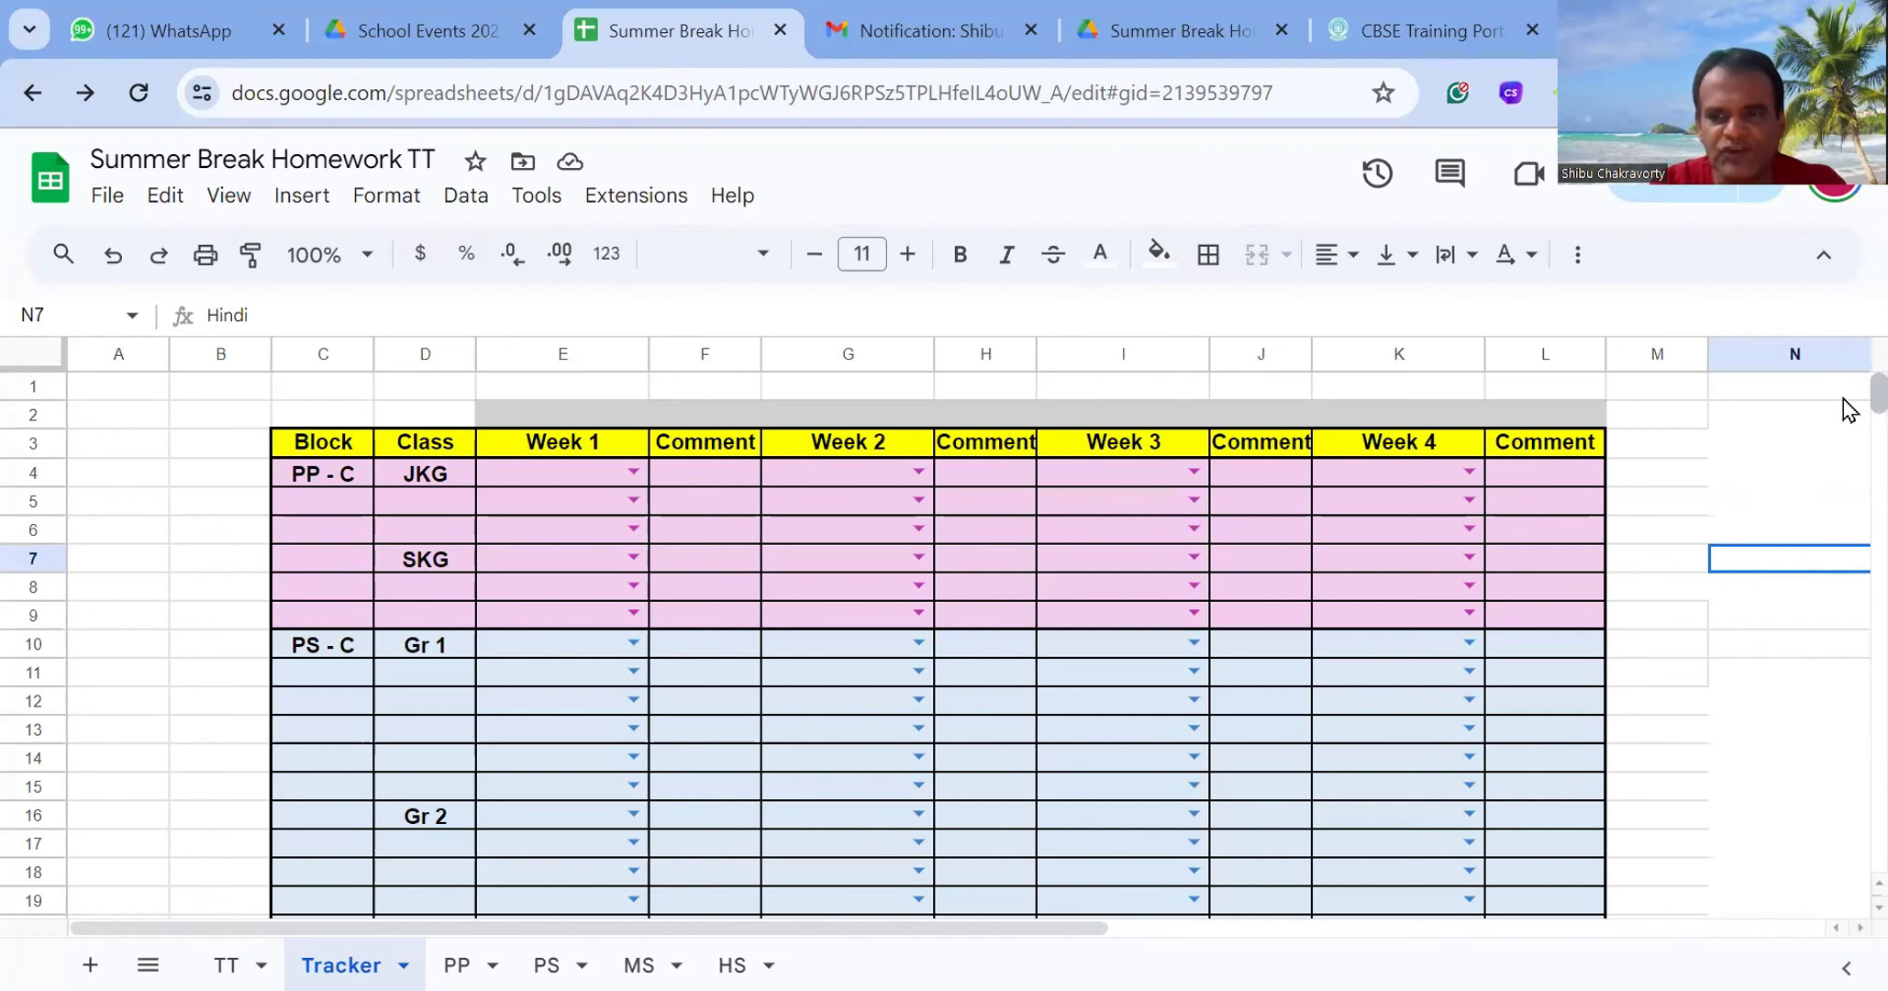
scroll(1848, 449, "down", 20)
scroll(1848, 450, "up", 20)
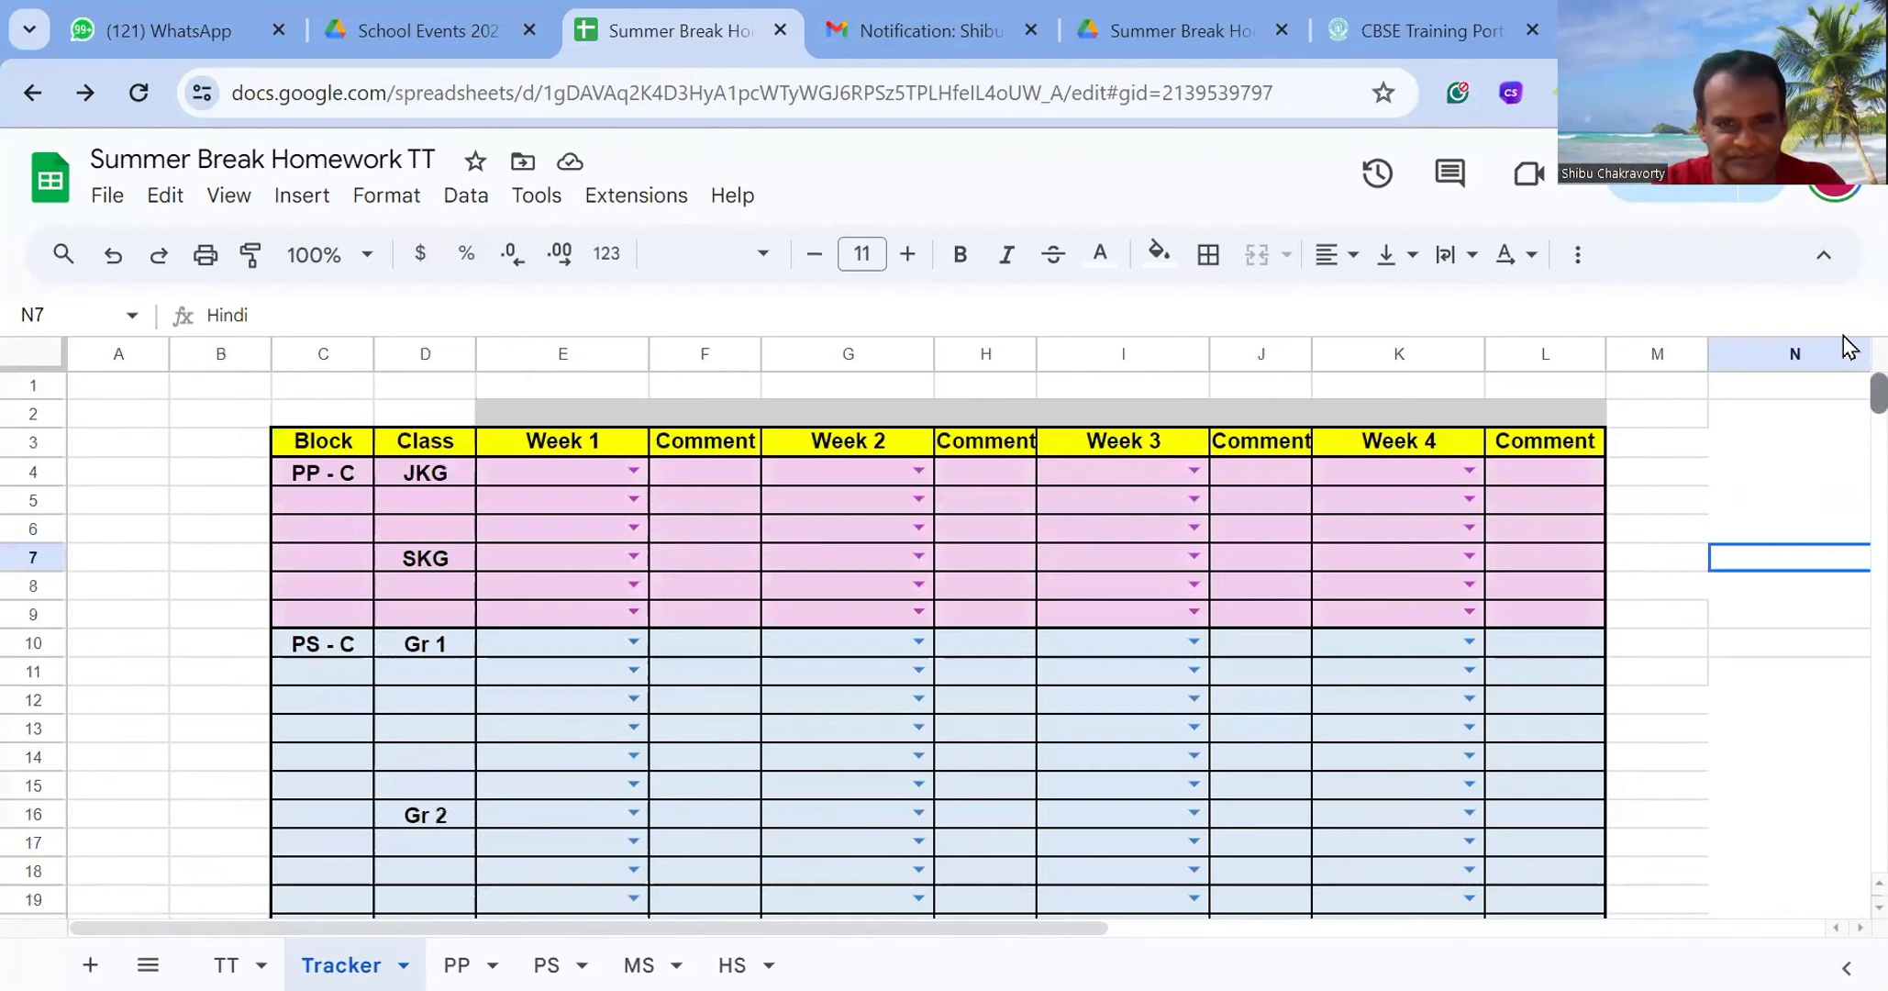